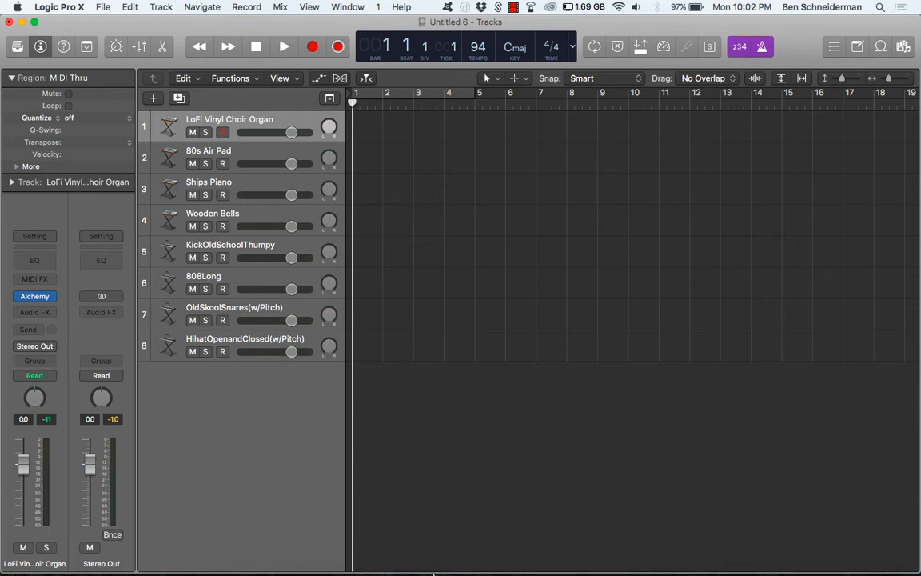
Step: Switch to Google Chrome, look through the YouTube notifications, close the YouTube tab and return to Logic Pro X
mouse_move(457, 569)
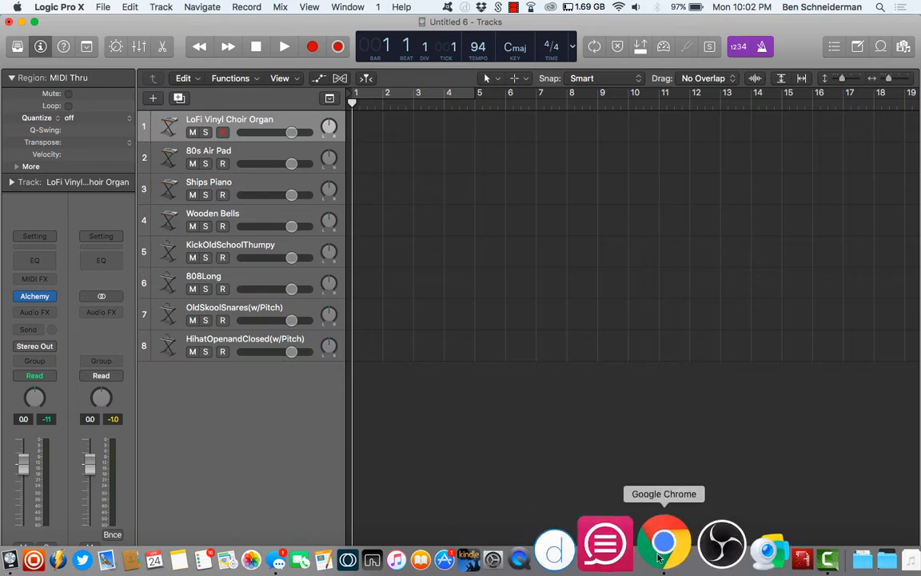
click(662, 542)
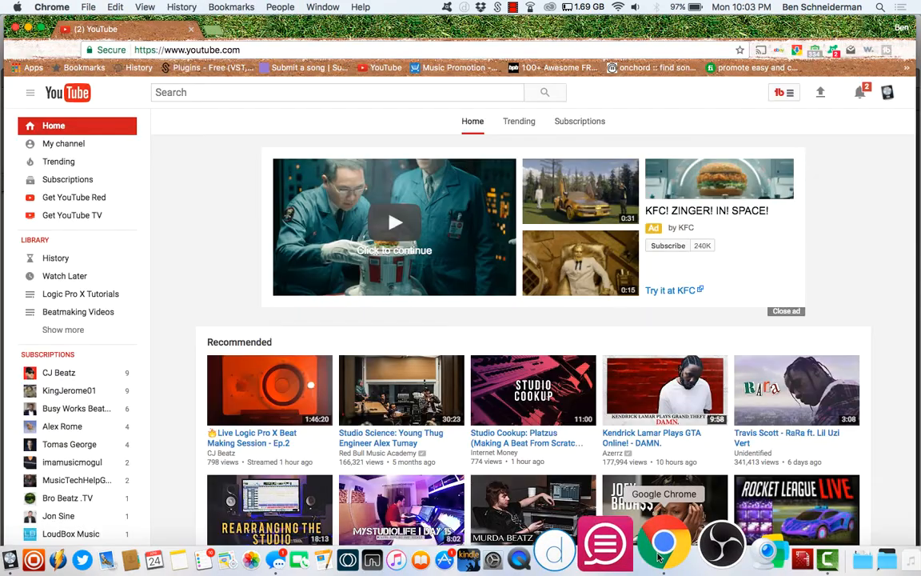
click(860, 92)
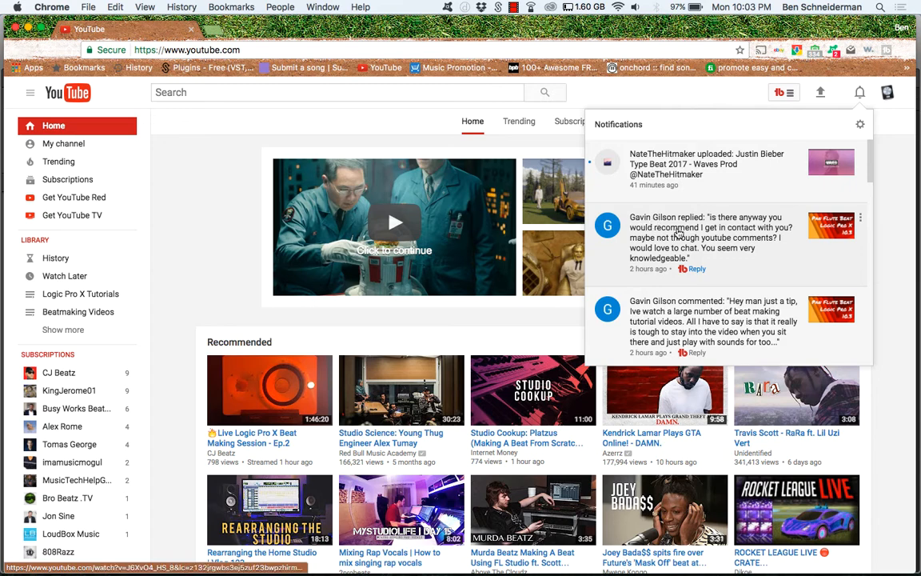
scroll(705, 240, down, 2)
scroll(705, 237, up, 2)
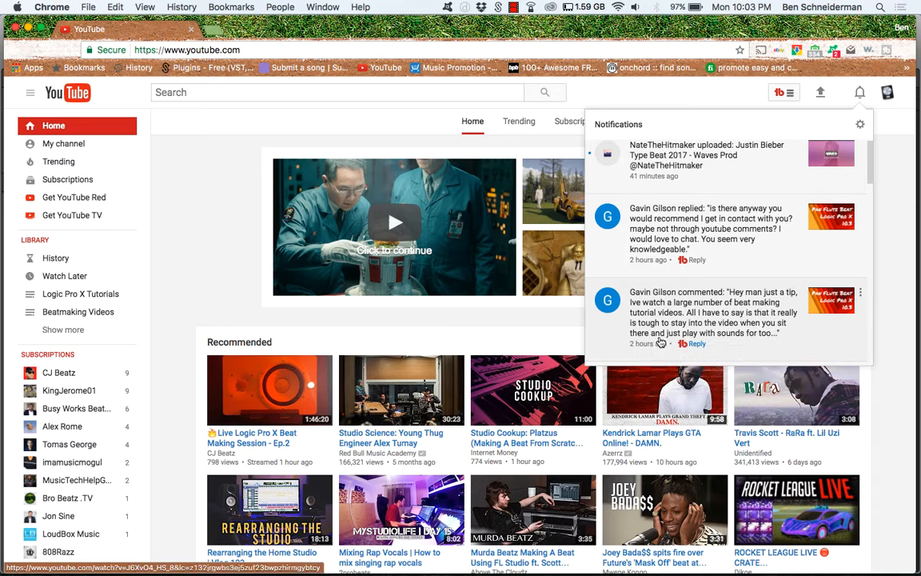
click(859, 92)
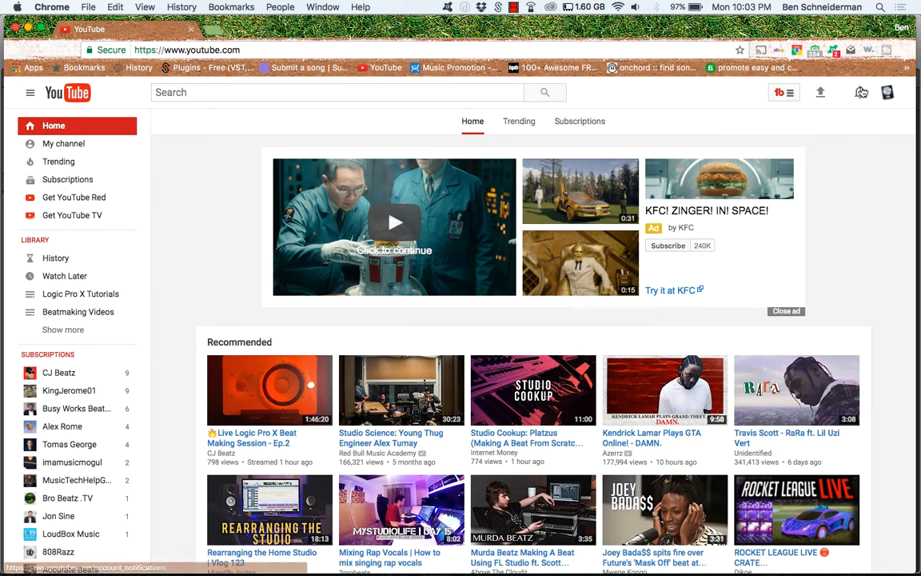
click(192, 30)
click(508, 320)
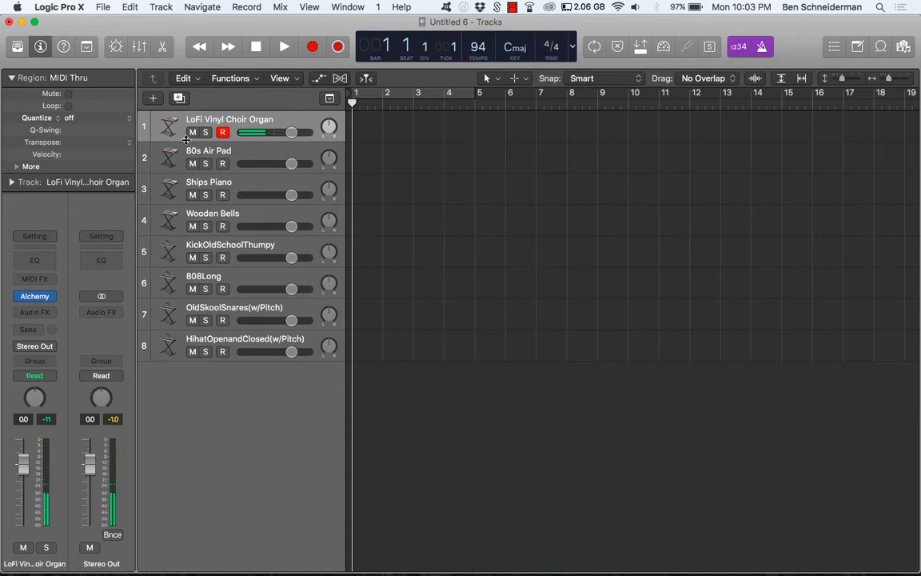
Step: Audition the Drifting & Glitching, Filtered, Slow and Underwater snapshots of the LoFi Vinyl Choir Organ in Alchemy, returning to Dry
click(218, 156)
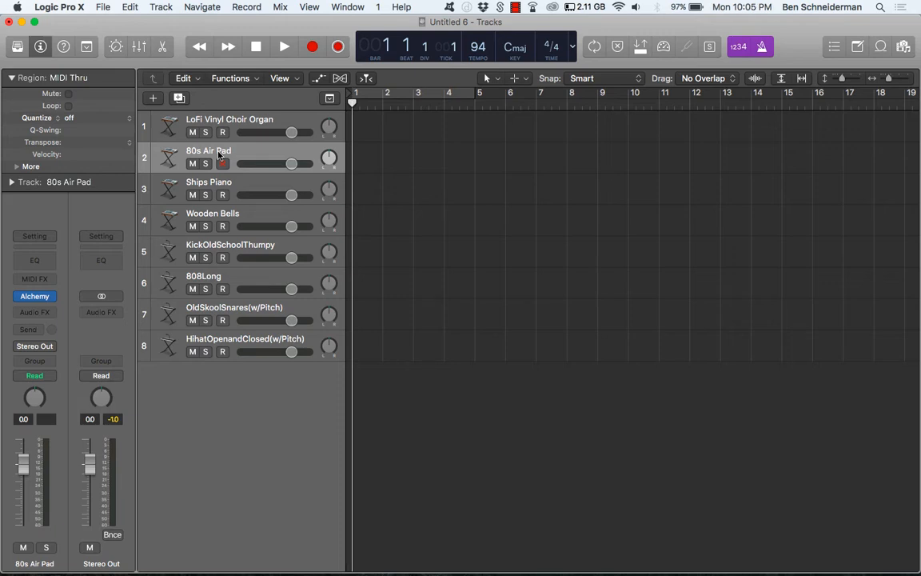
click(226, 119)
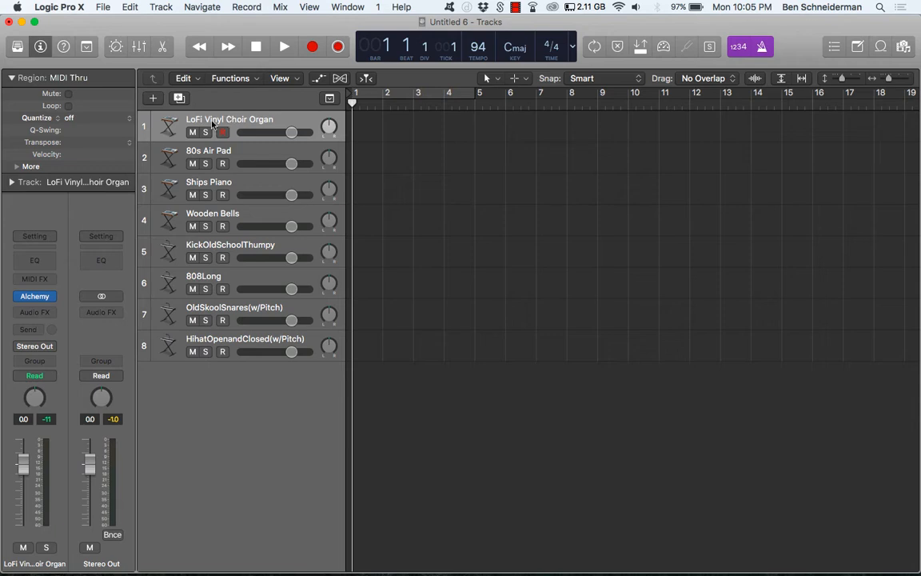
click(32, 298)
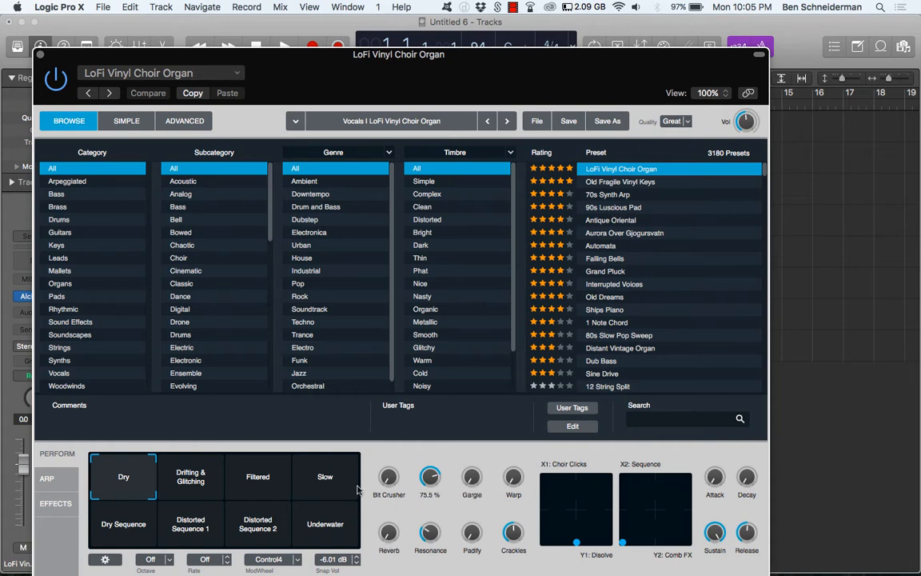
click(195, 486)
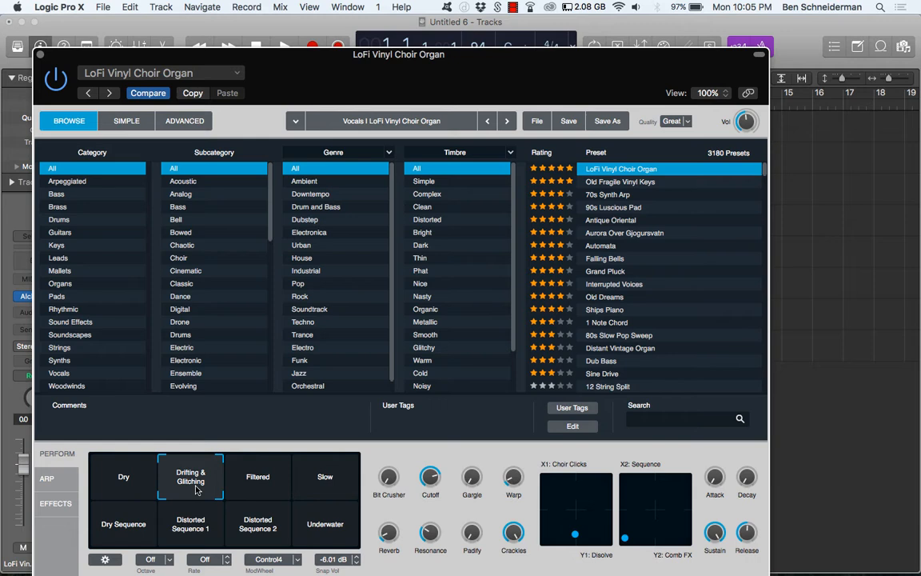
click(239, 487)
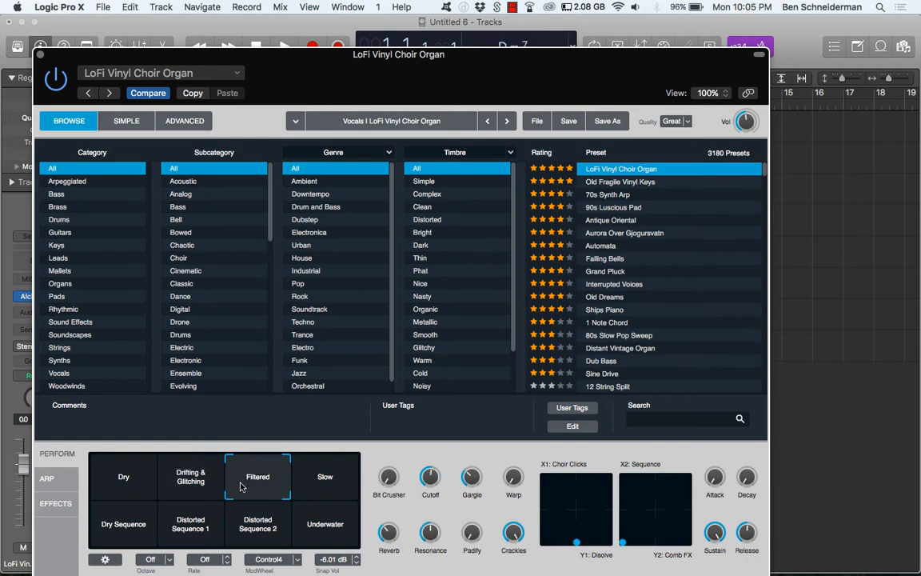
click(316, 475)
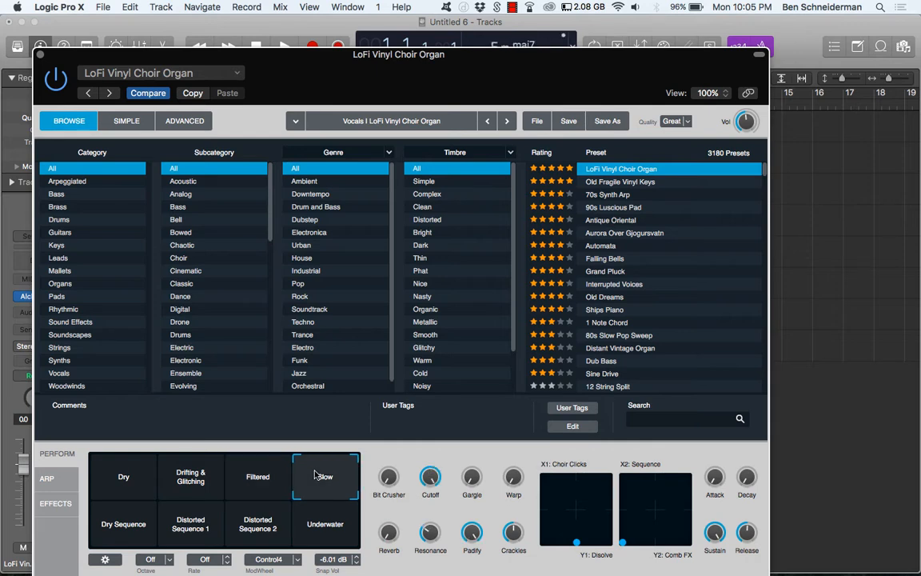
click(337, 522)
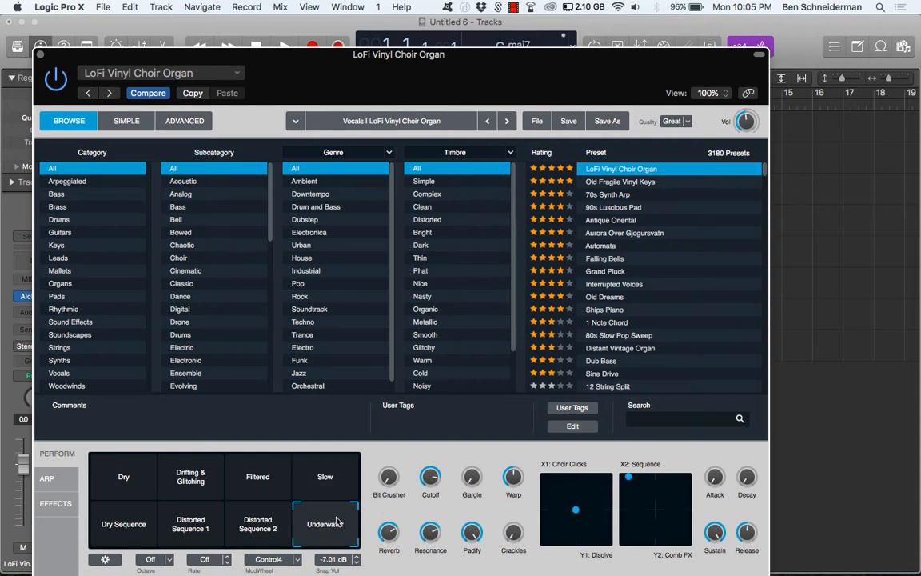
click(119, 487)
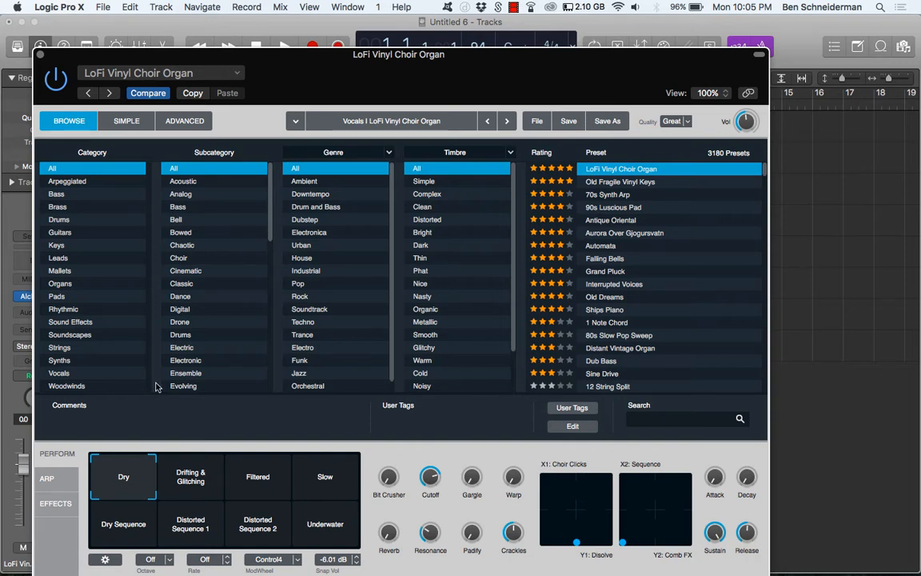
click(40, 54)
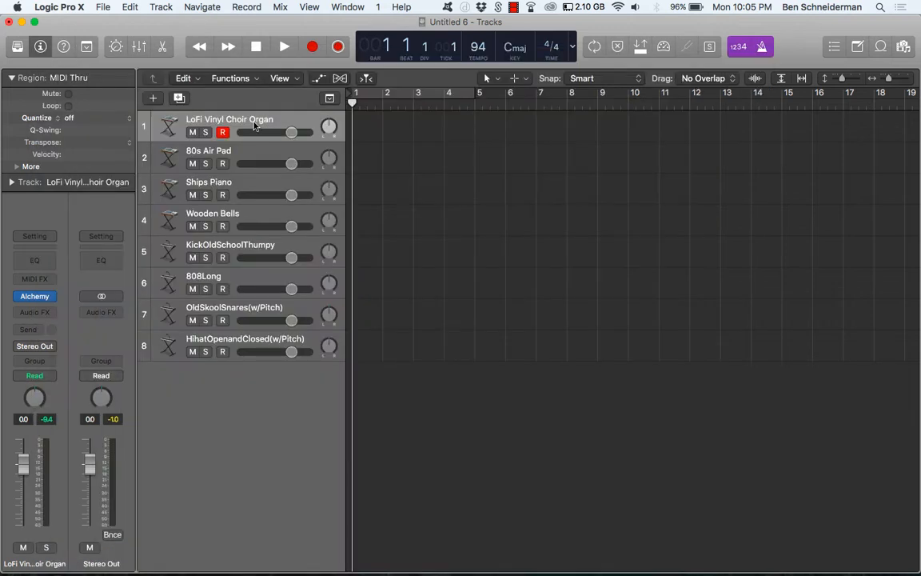
Step: Duplicate the LoFi Vinyl Choir Organ track, and give the first one Alchemy's Filtered snapshot with the Gargle control at 0.0 %
key(super+d)
click(221, 125)
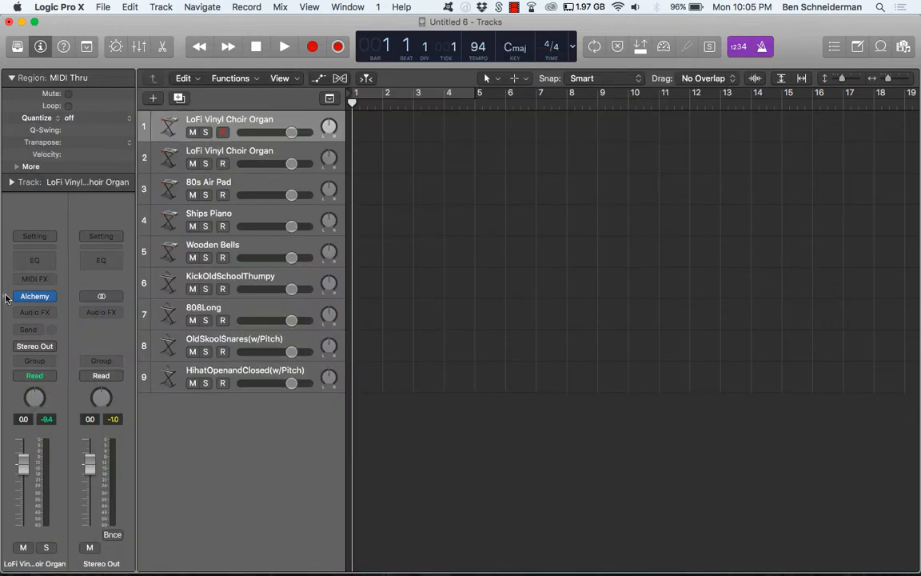
click(33, 297)
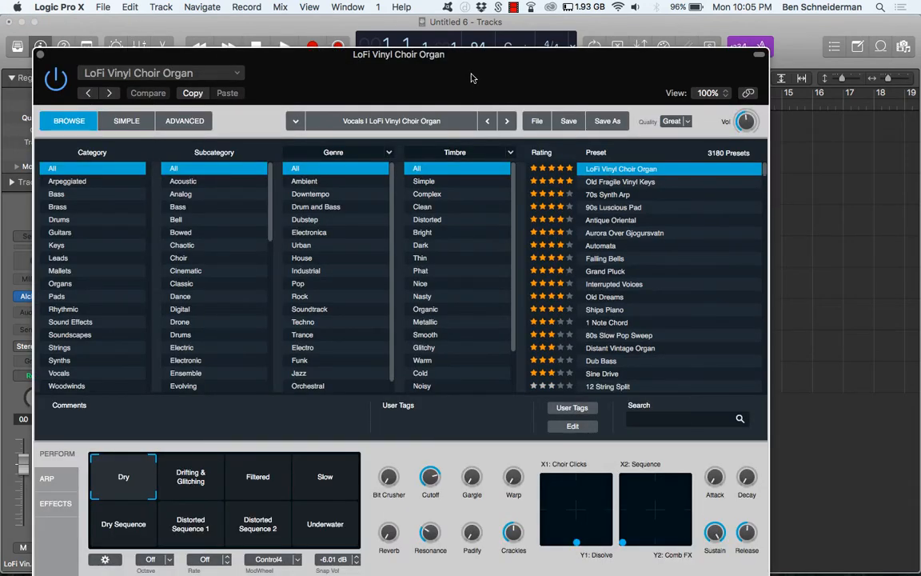
drag(424, 56, 438, 194)
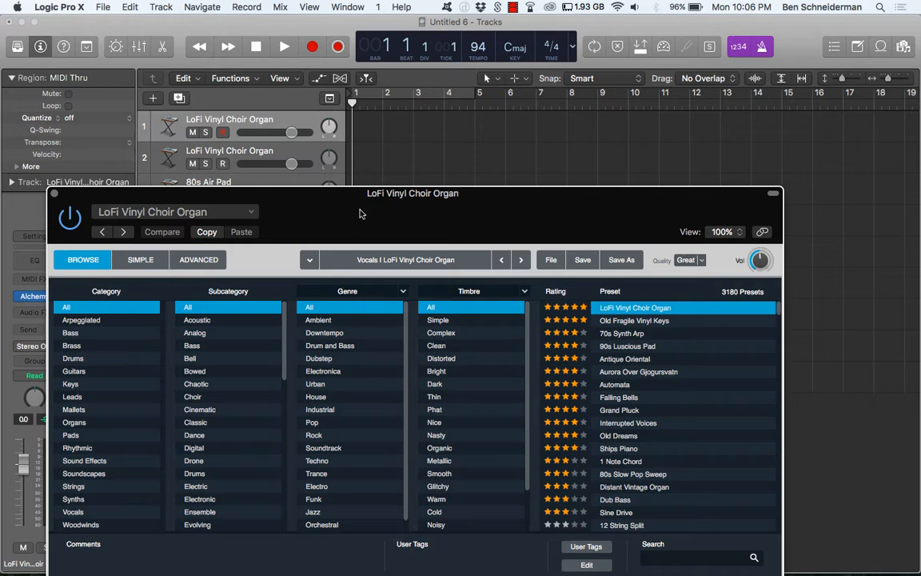
drag(324, 192, 354, 32)
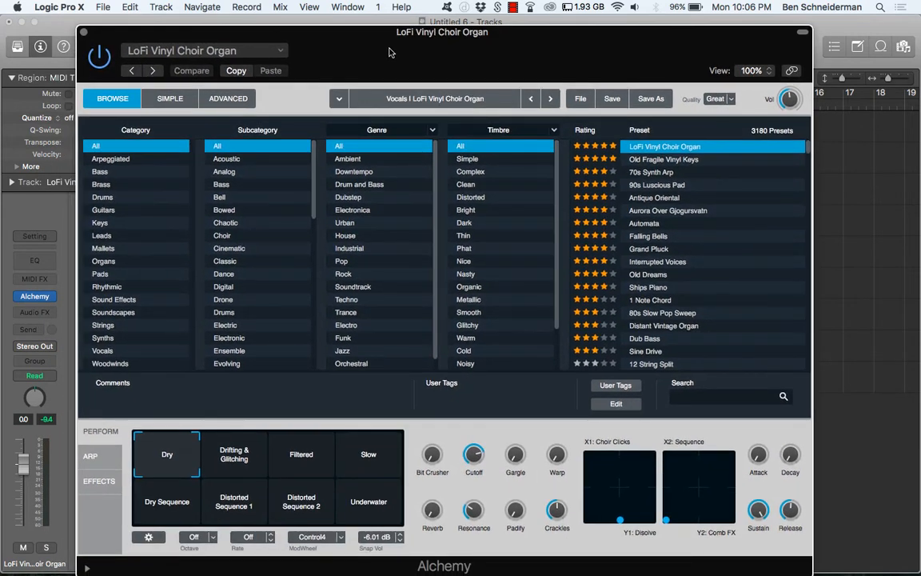
click(307, 463)
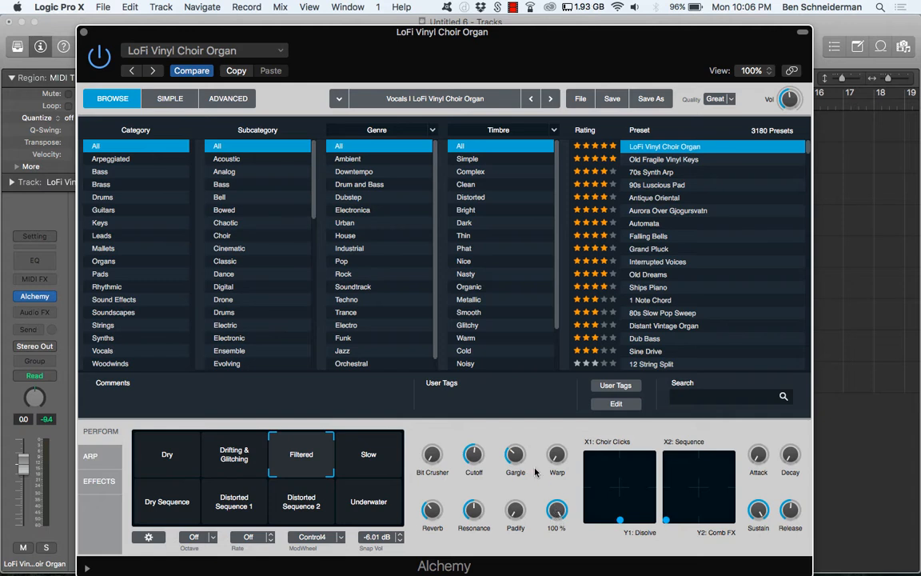
drag(518, 464, 510, 485)
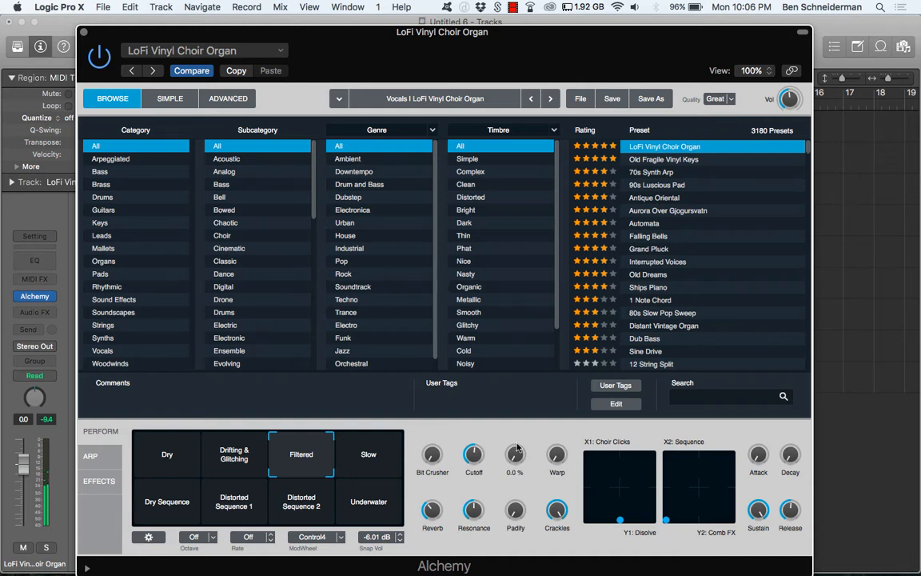
mouse_move(516, 451)
click(85, 33)
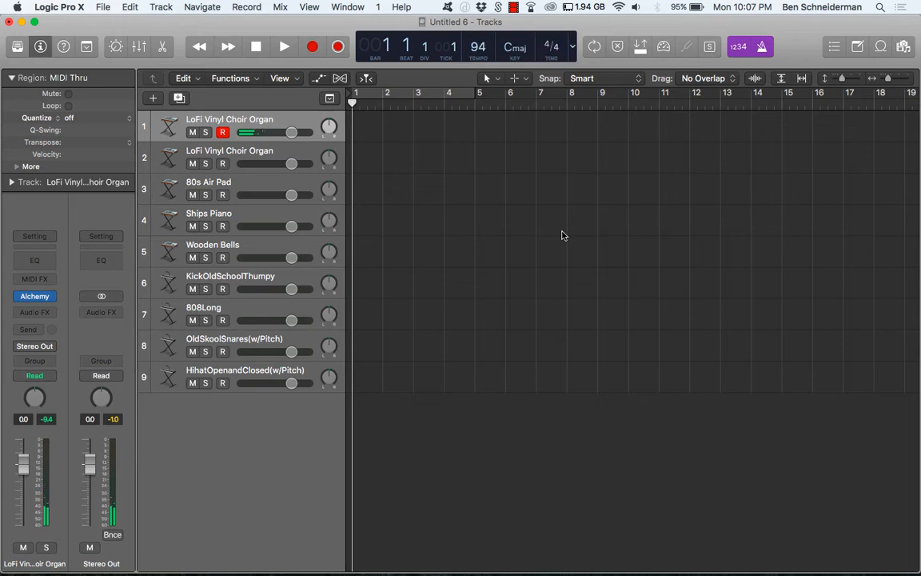
Step: Audition the second LoFi Vinyl Choir Organ track, and lower the 80s Air Pad track's volume to about a quarter of its range
click(248, 155)
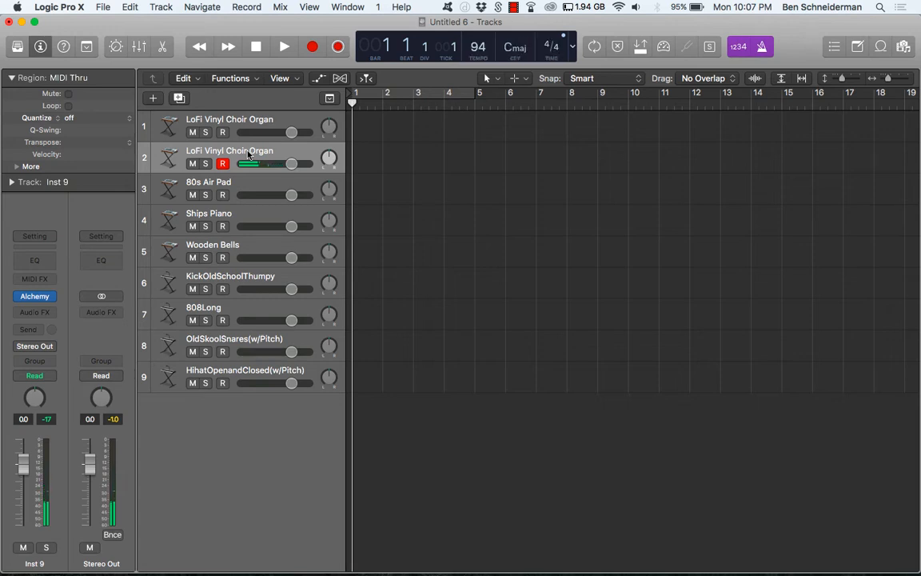
click(231, 183)
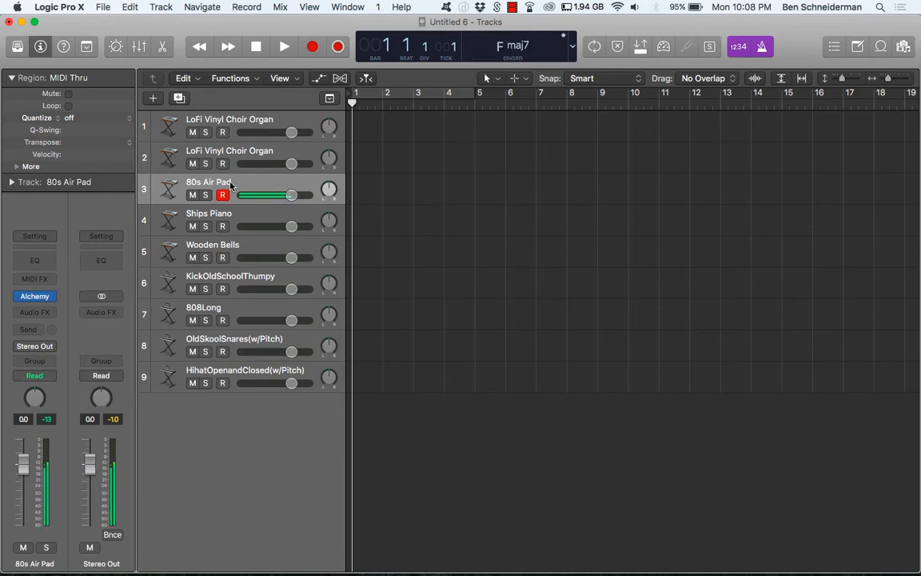
click(288, 195)
drag(289, 195, 255, 195)
Step: Audition the Ships Piano, Wooden Bells, kick, 808Long, snare and hi-hat tracks one after another, and view the piano's Alchemy settings
click(220, 218)
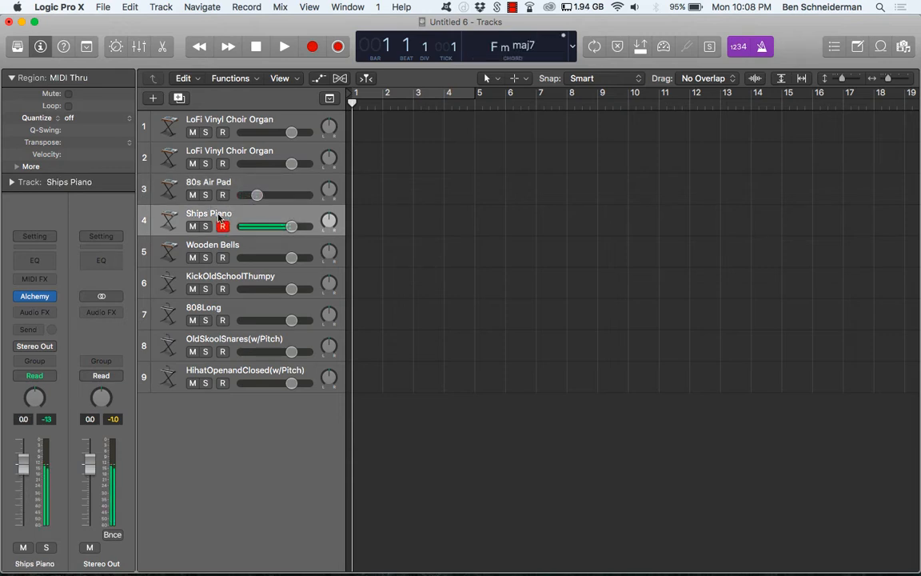
click(36, 297)
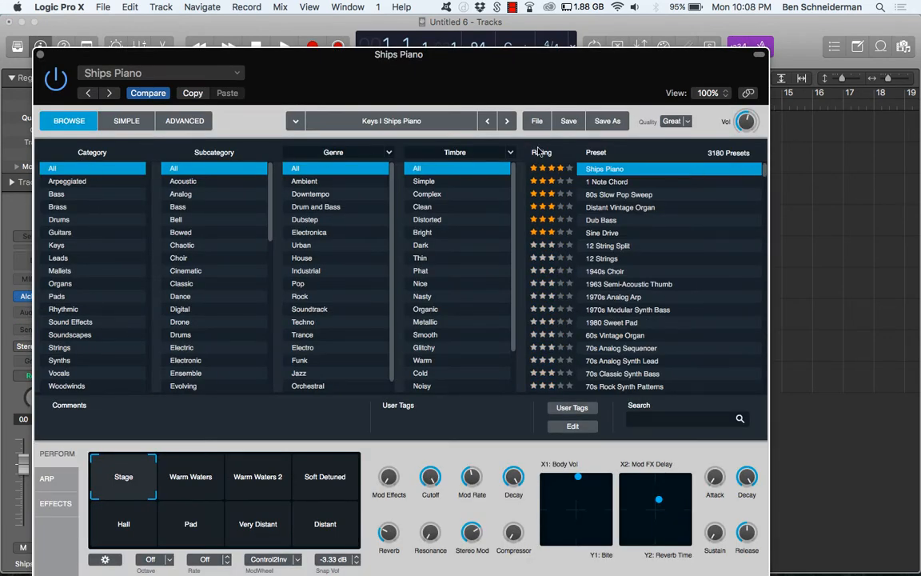
click(40, 54)
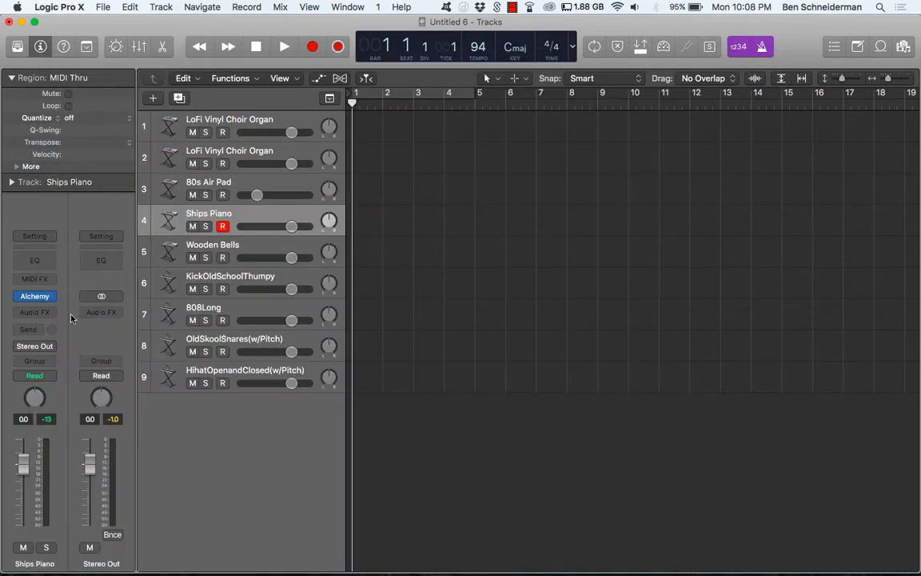
click(225, 249)
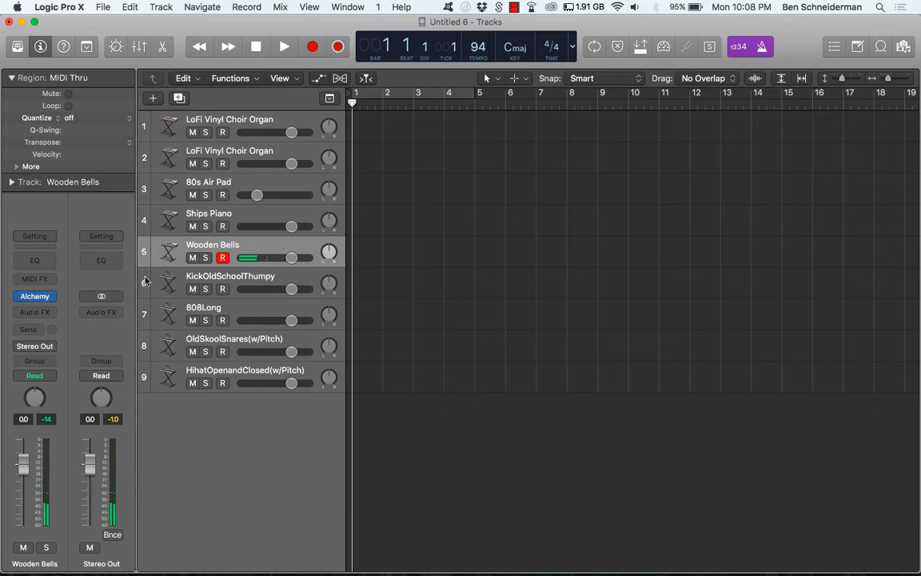
click(243, 279)
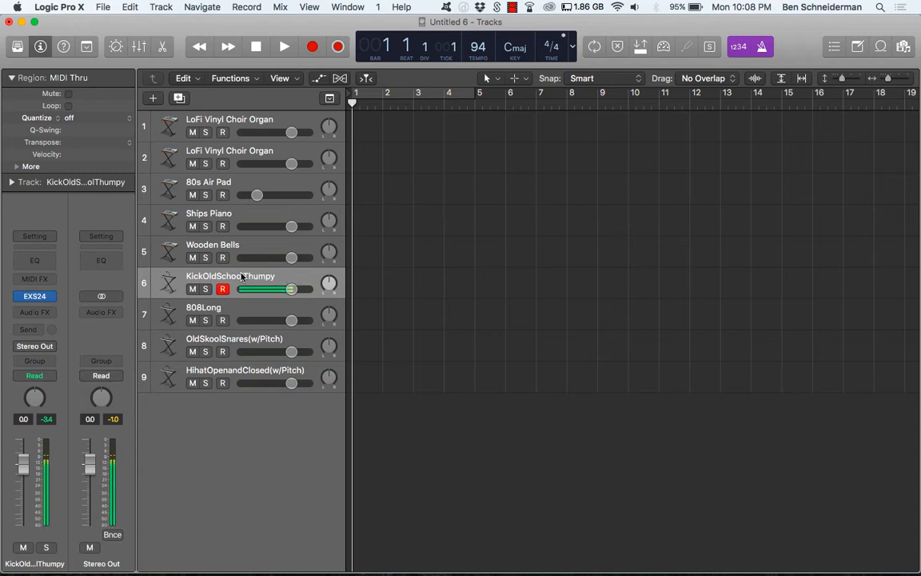
click(244, 312)
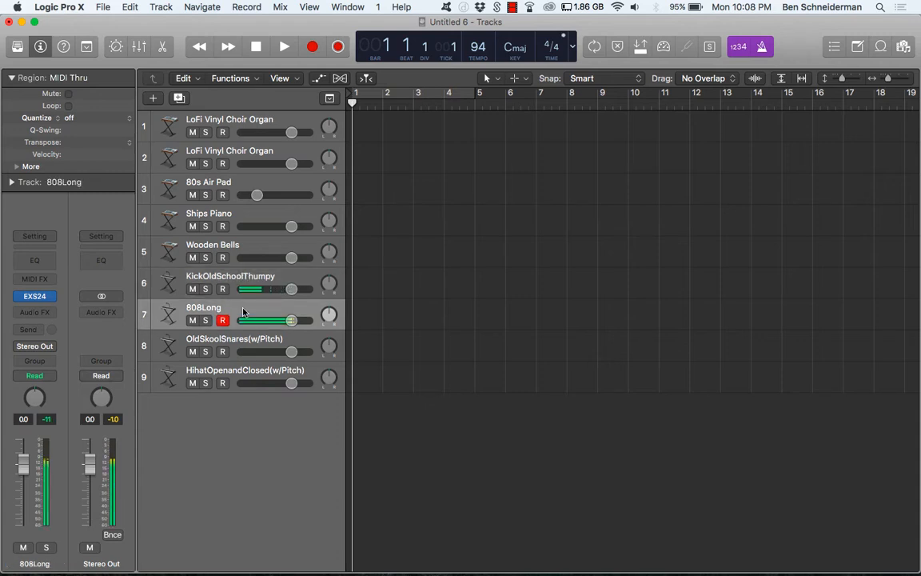
click(247, 340)
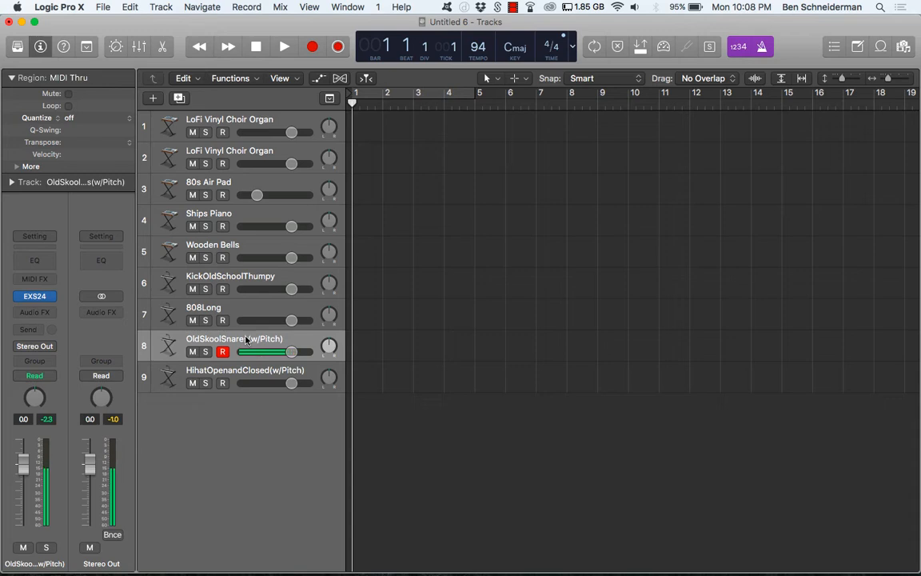
click(231, 380)
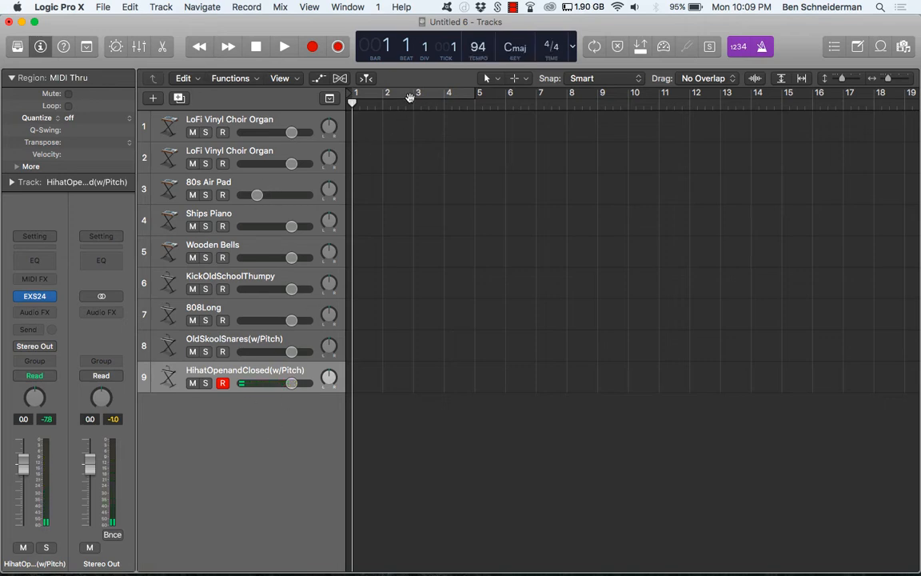
Step: Activate a cycle range from bar 1 to bar 9, and solo the first LoFi Vinyl Choir Organ track
click(410, 97)
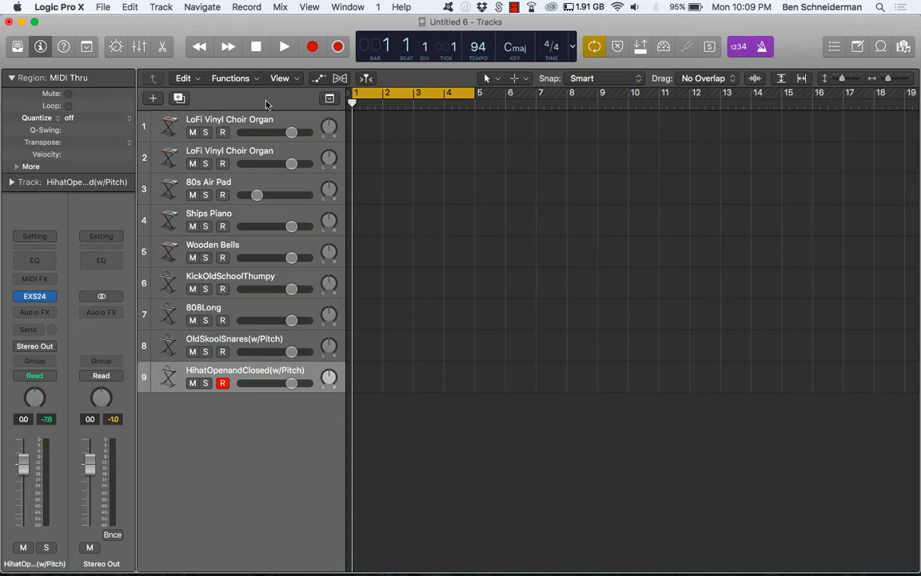
drag(470, 93, 597, 119)
click(254, 123)
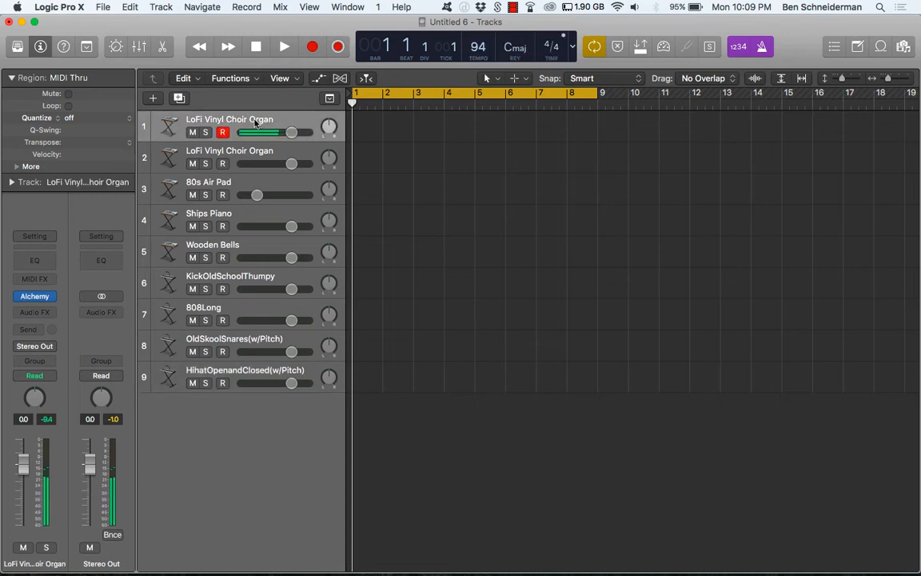
click(205, 133)
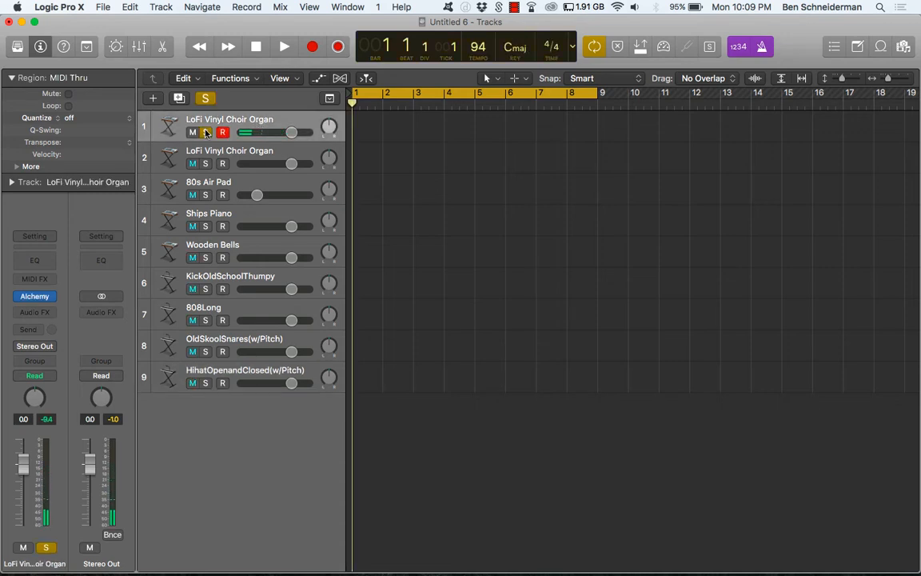
Step: Turn off solo on the first LoFi Vinyl Choir Organ track
click(205, 132)
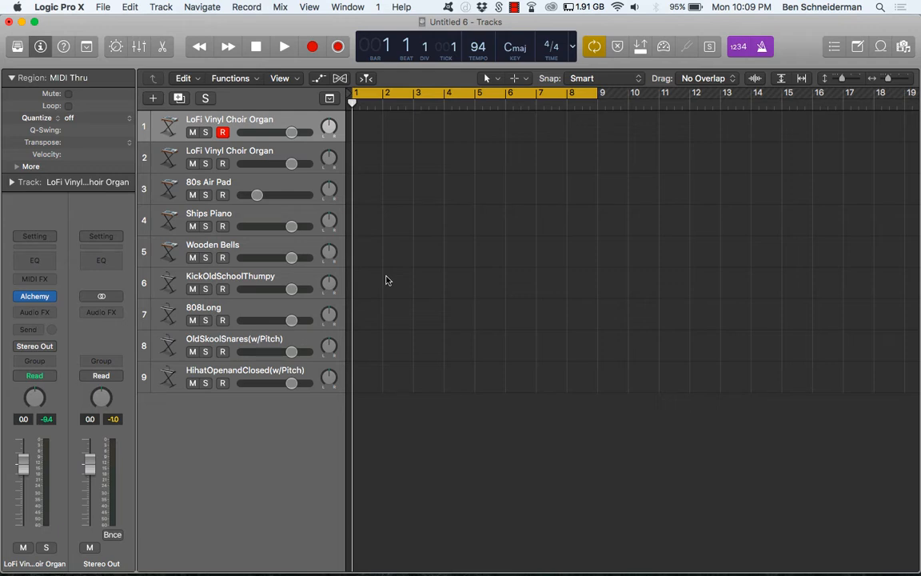
key(space)
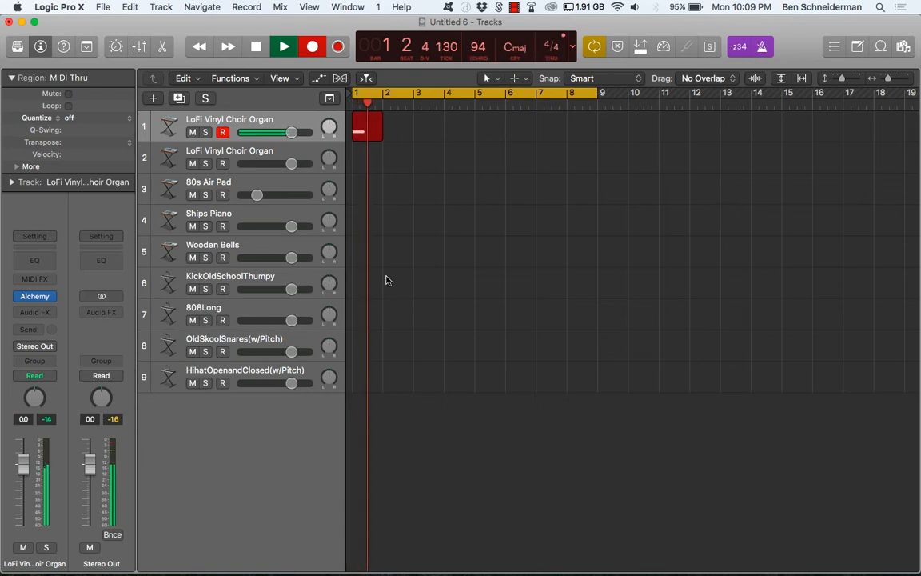
key(space)
key(b)
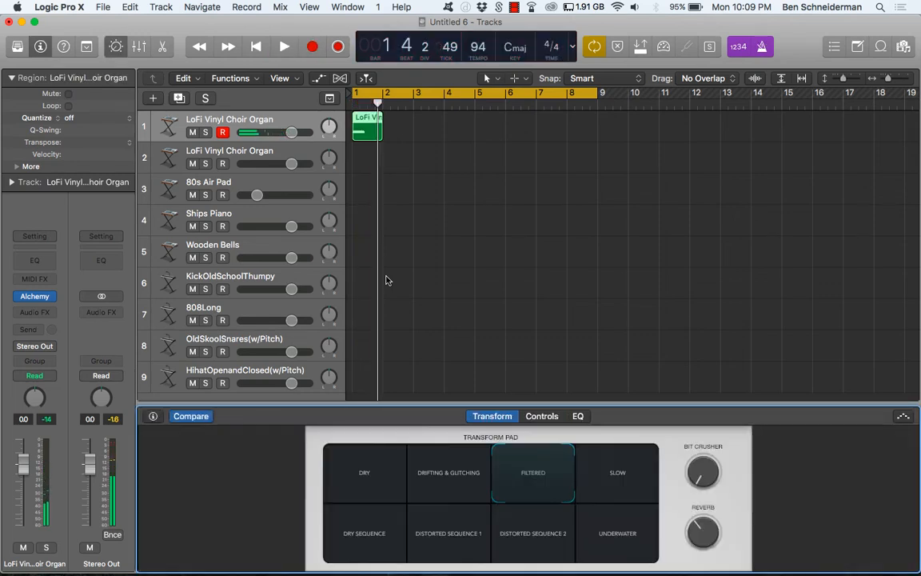
key(Delete)
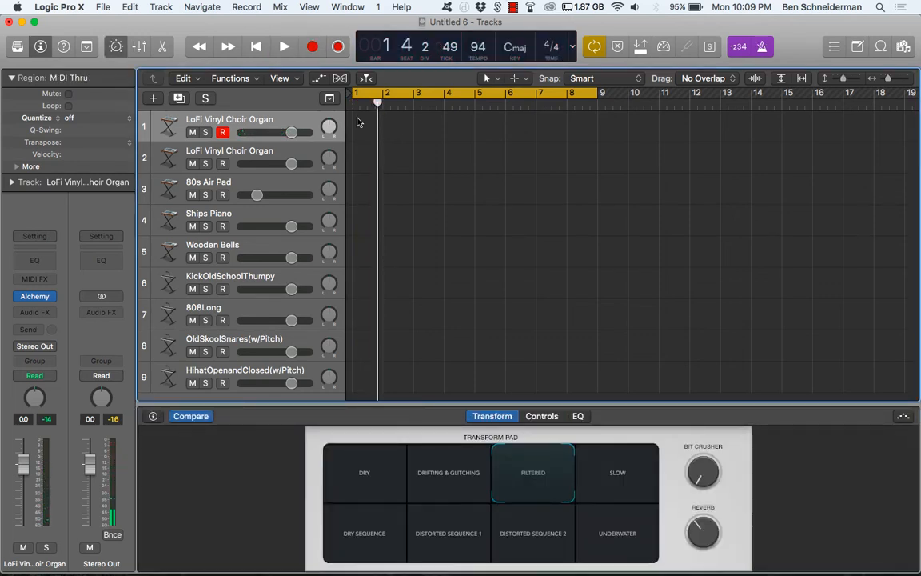
key(b)
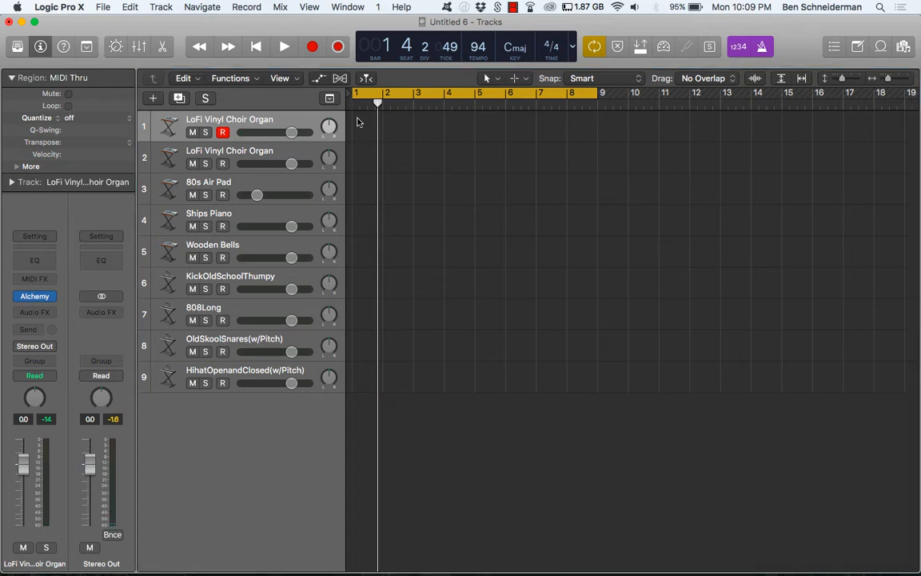
Step: Check the first organ track's Transform Pad snapshots and its Alchemy performance controls, leaving the Filtered snapshot active
key(b)
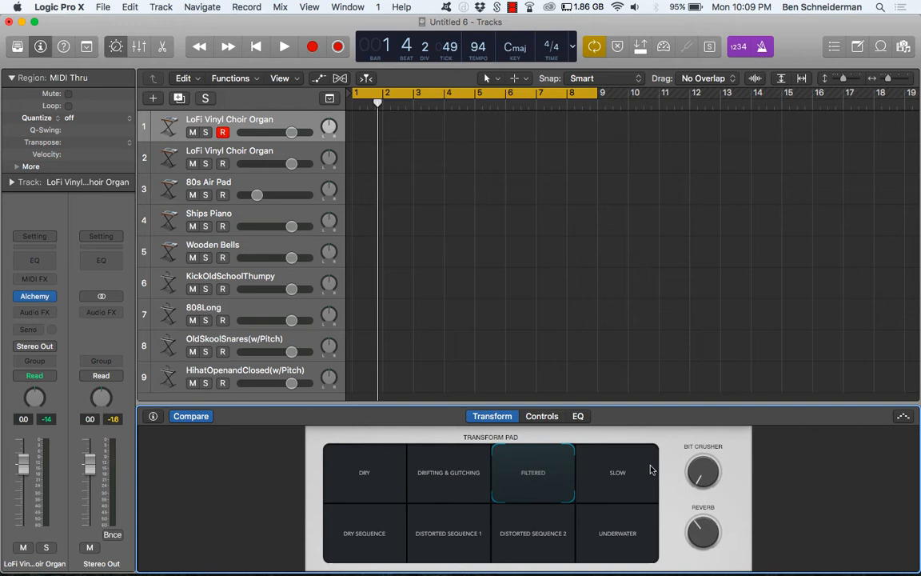
click(624, 471)
click(516, 486)
click(543, 267)
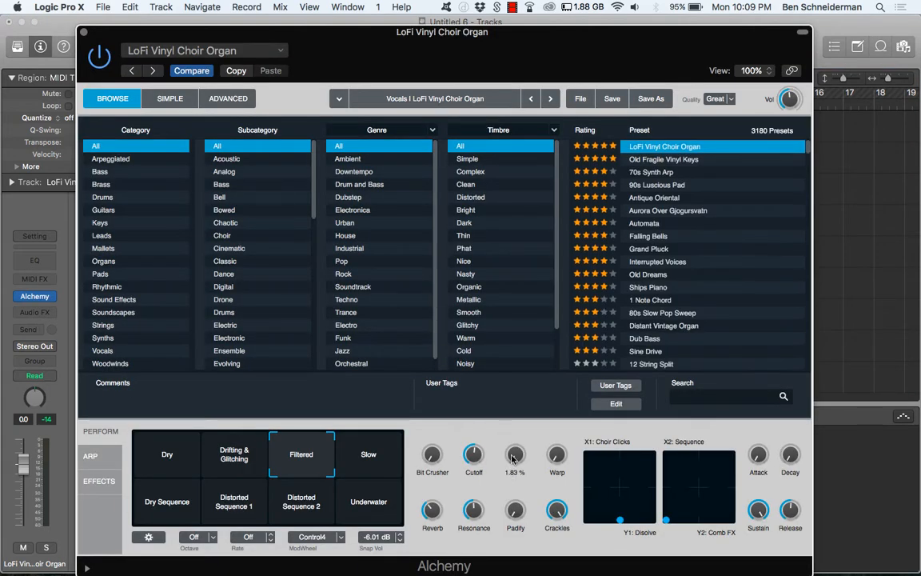
click(82, 34)
Step: Record a chord progression on the first LoFi Vinyl Choir Organ track from bar 1 to about bar 8
key(Return)
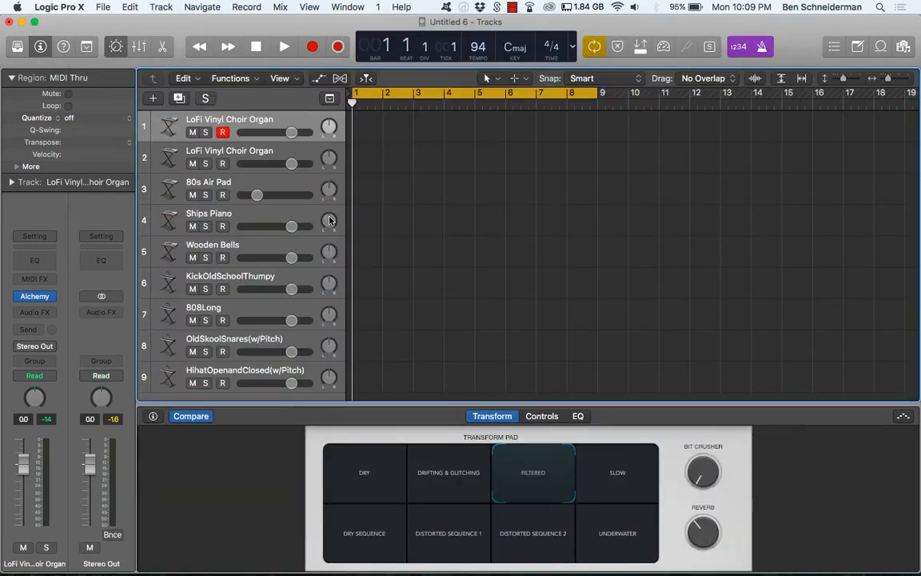
key(r)
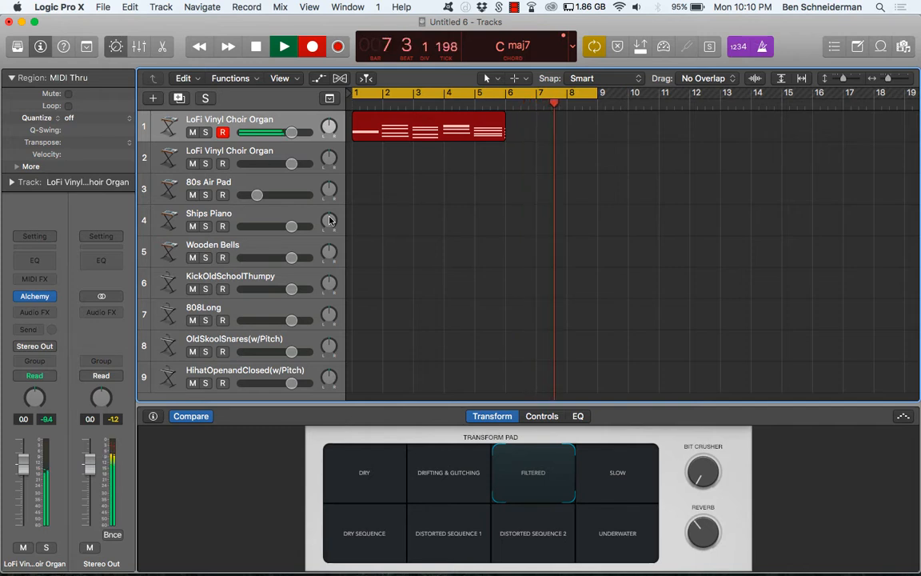
key(space)
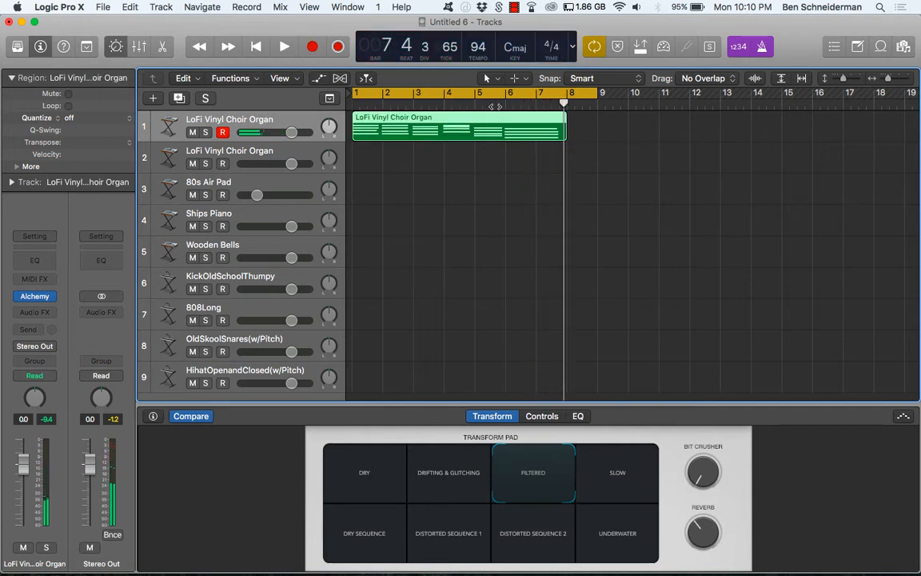
Step: Open the recorded organ region in an enlarged Piano Roll and quantize all its notes to 1/16 Note
double_click(490, 132)
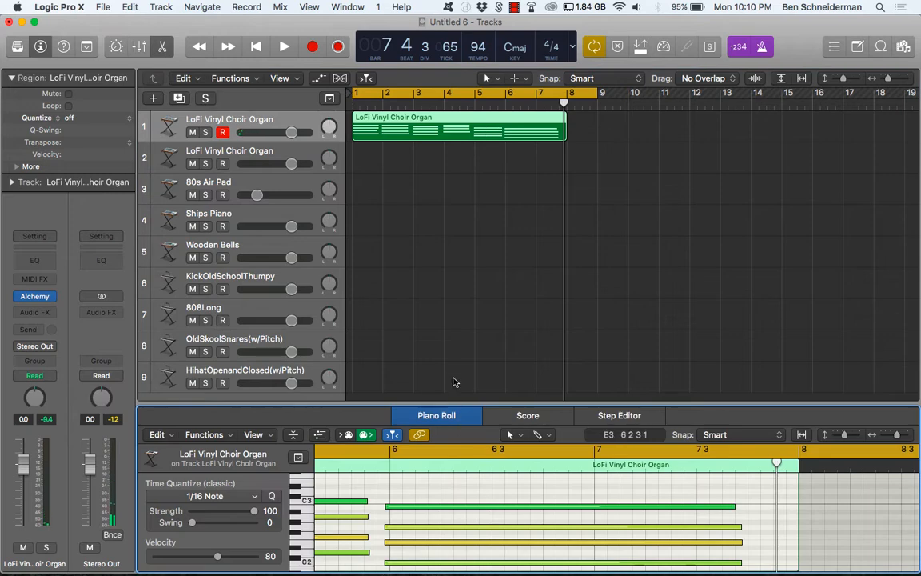
drag(450, 403, 448, 272)
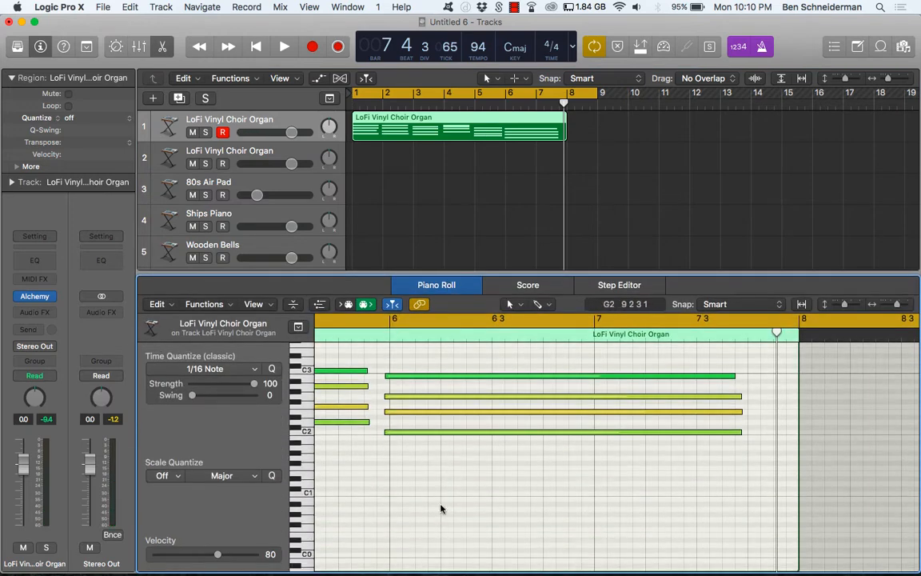
key(z)
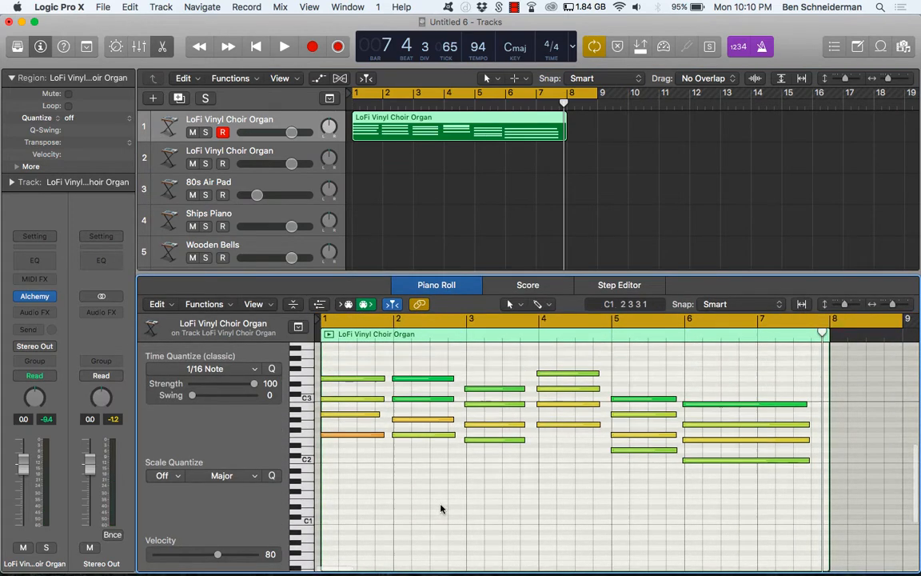
key(super+a)
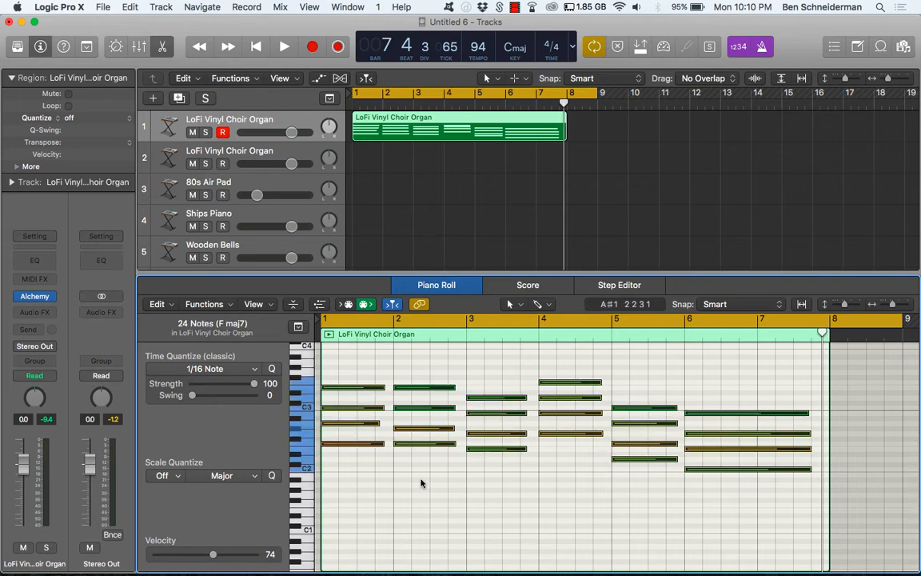
click(394, 469)
Step: Move the chords from bar 4 onward one bar later, and lengthen the bar 3 chord to nearly the end of bar 4
key(space)
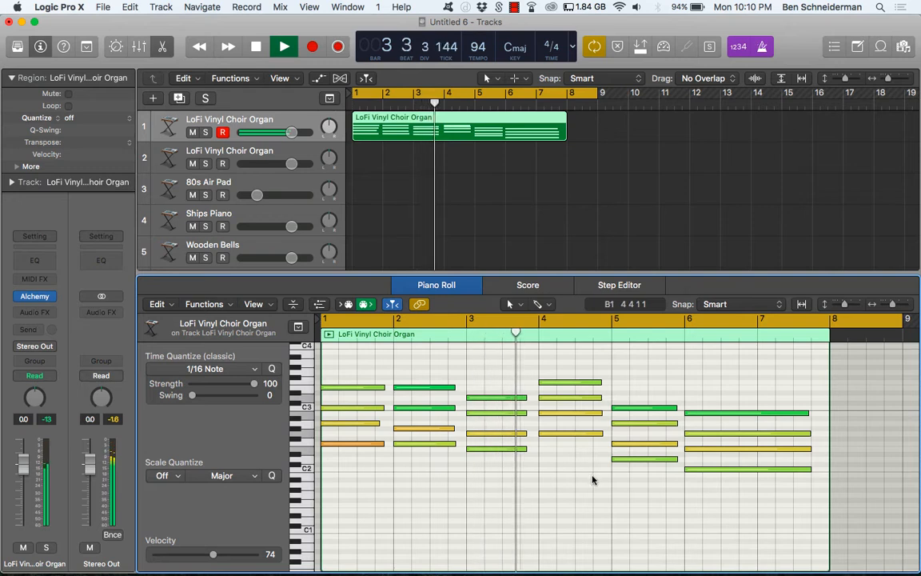
key(space)
drag(572, 457, 776, 517)
drag(565, 385, 637, 385)
drag(471, 486, 600, 399)
Step: Play back the edited chords and extend the organ region's end to bar 9
key(space)
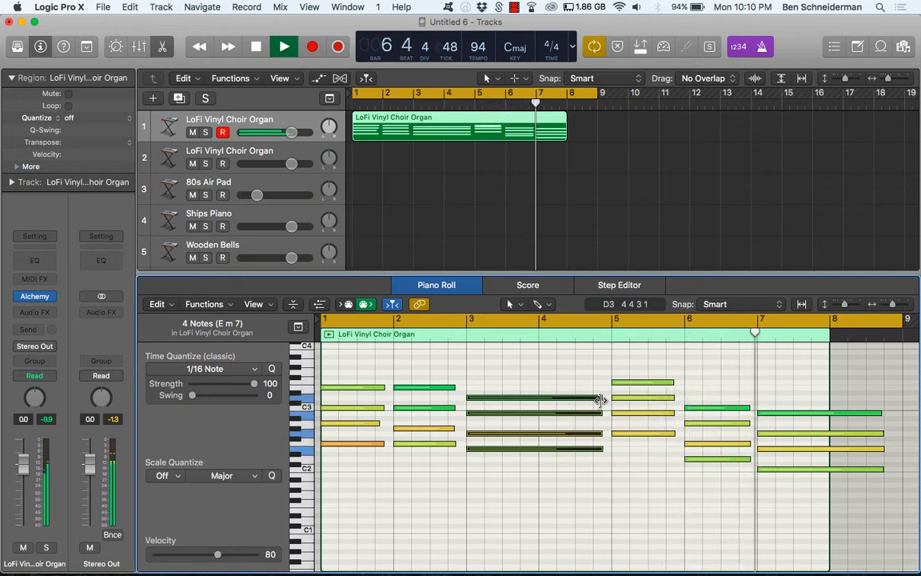
key(space)
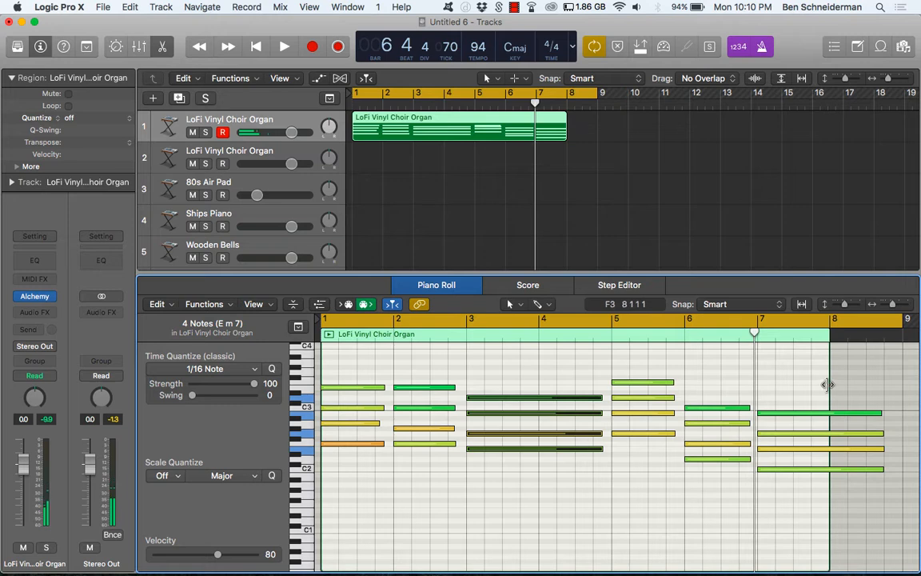
drag(831, 385, 884, 370)
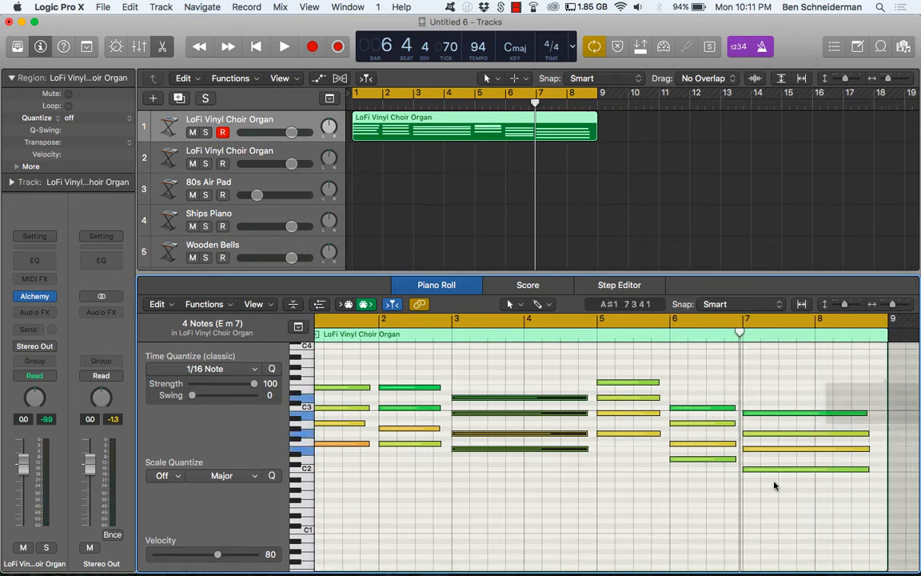
Step: Stagger the bar 7 chord by shifting its upper three notes to start one beat apart, on beats 2, 3 and 4
drag(758, 454, 779, 430)
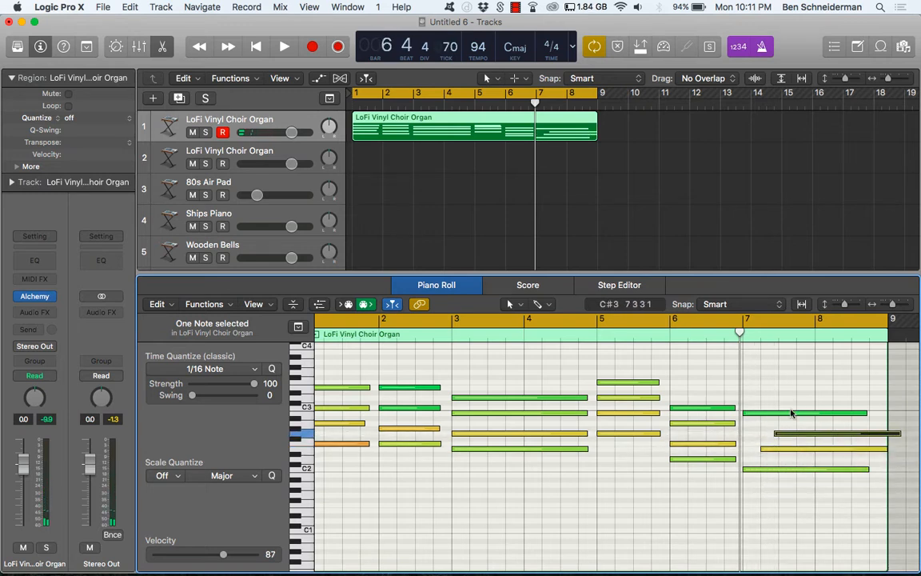
click(793, 413)
drag(794, 414, 845, 427)
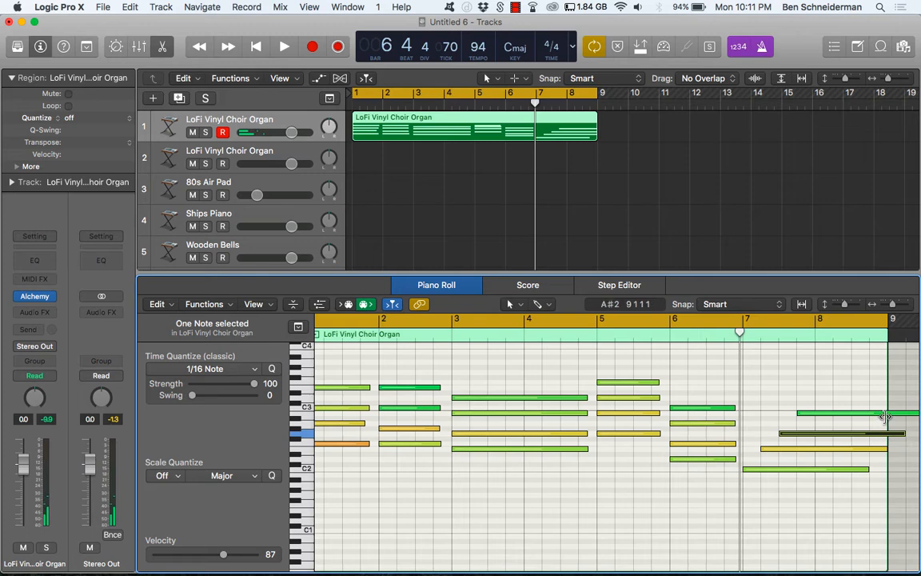
Step: Play back the organ loop and set the project tempo to 98
key(space)
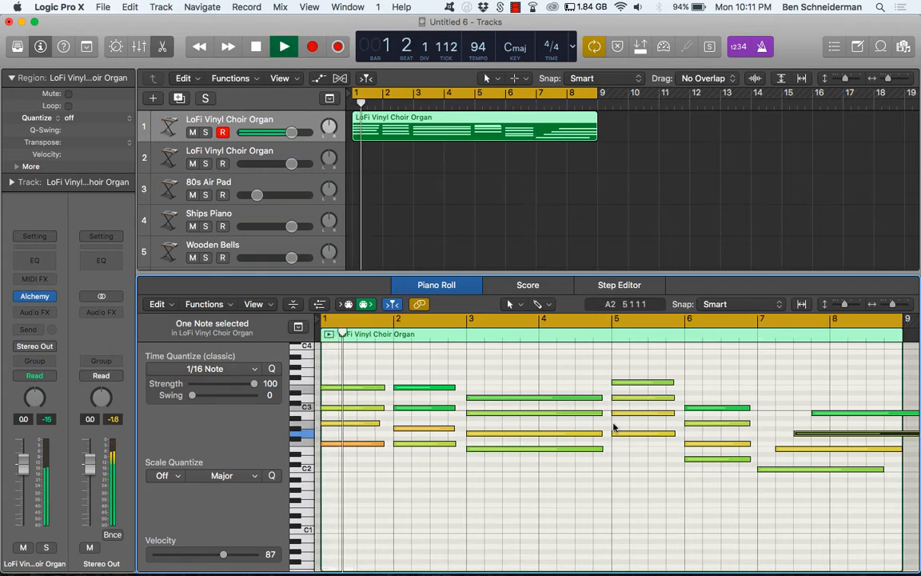
click(435, 176)
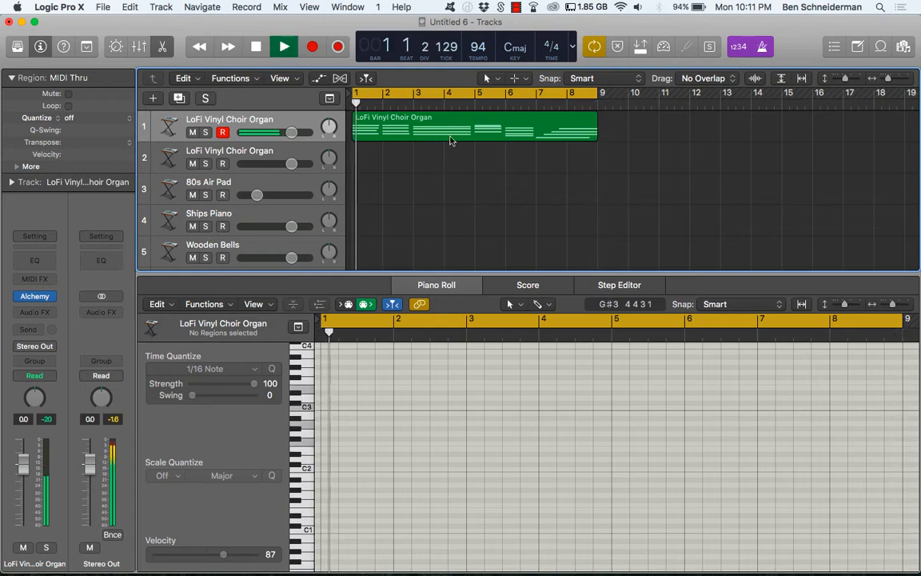
key(space)
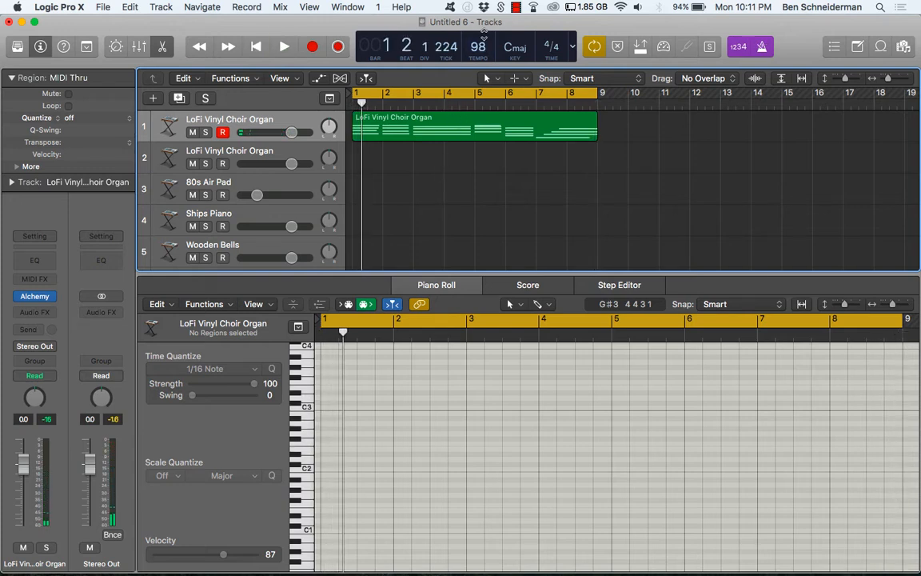
key(space)
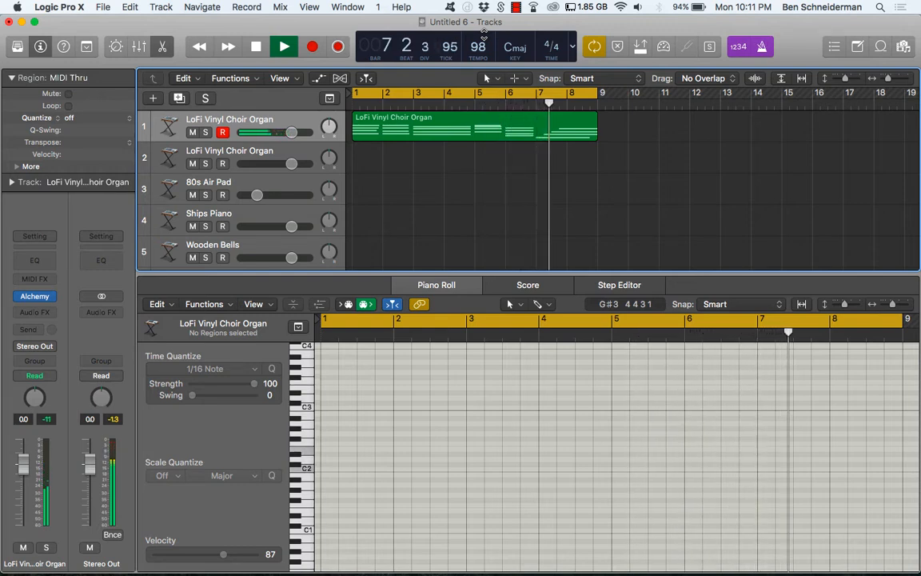
key(space)
Step: Tighten the bar 7 chord's stagger by moving its upper three notes earlier, so successive notes start half a beat apart
click(558, 126)
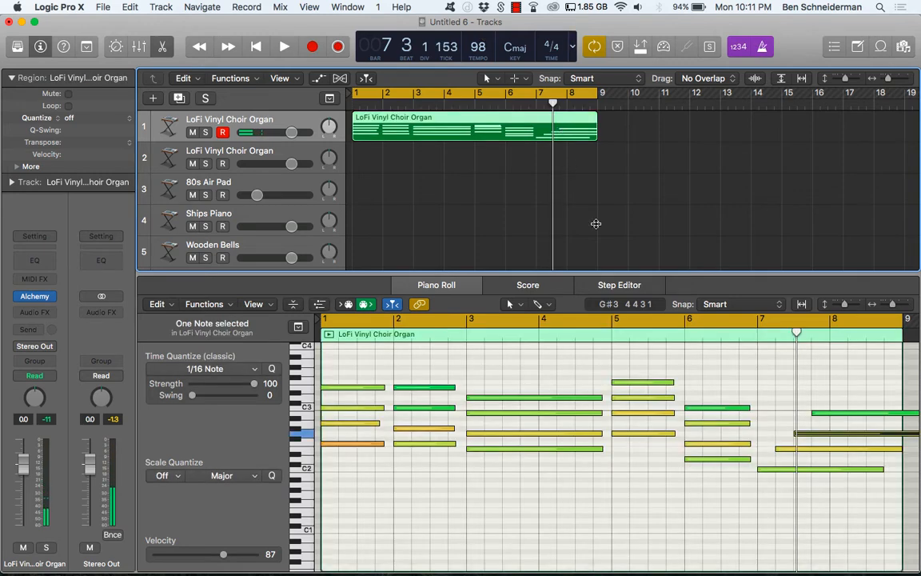
alt+scroll(624, 415, up, 8)
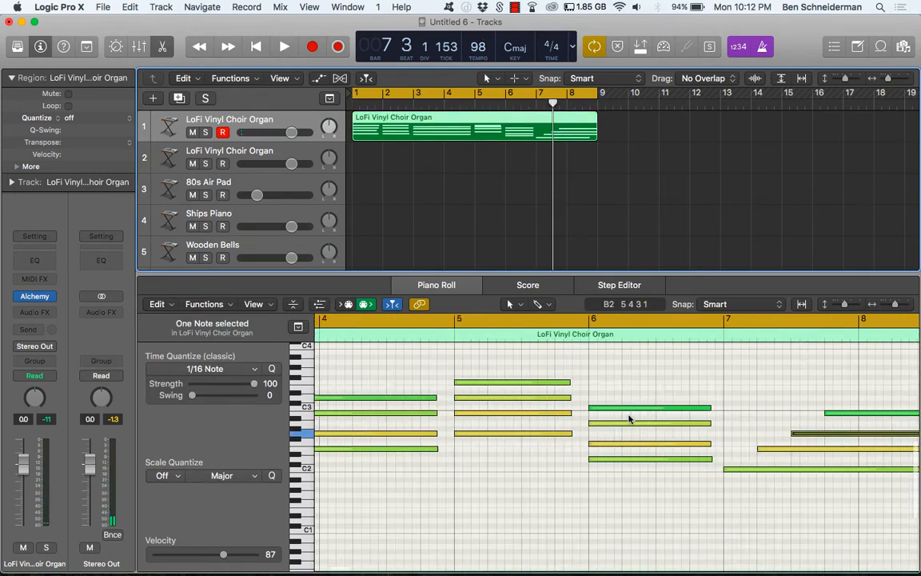
drag(618, 454, 561, 456)
click(726, 433)
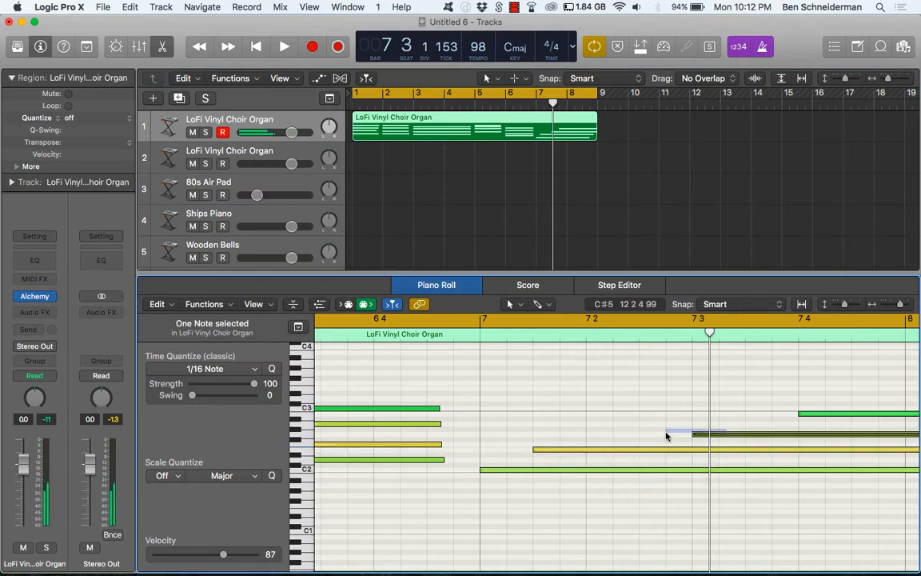
drag(719, 435, 587, 435)
click(852, 407)
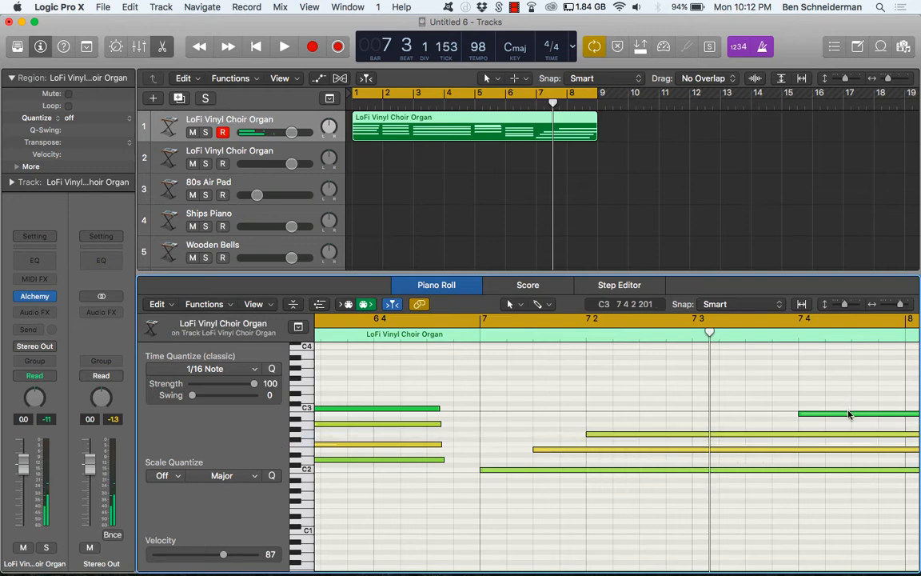
drag(850, 415, 689, 421)
Step: Play back the organ part and raise the top note of the bar 7 chord by a semitone
key(space)
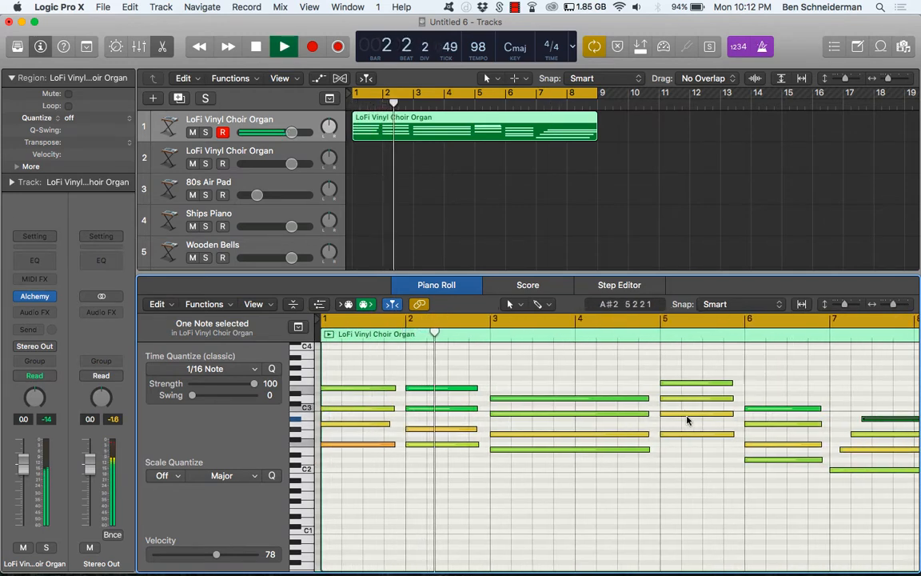
key(super+Left)
key(super+Left)
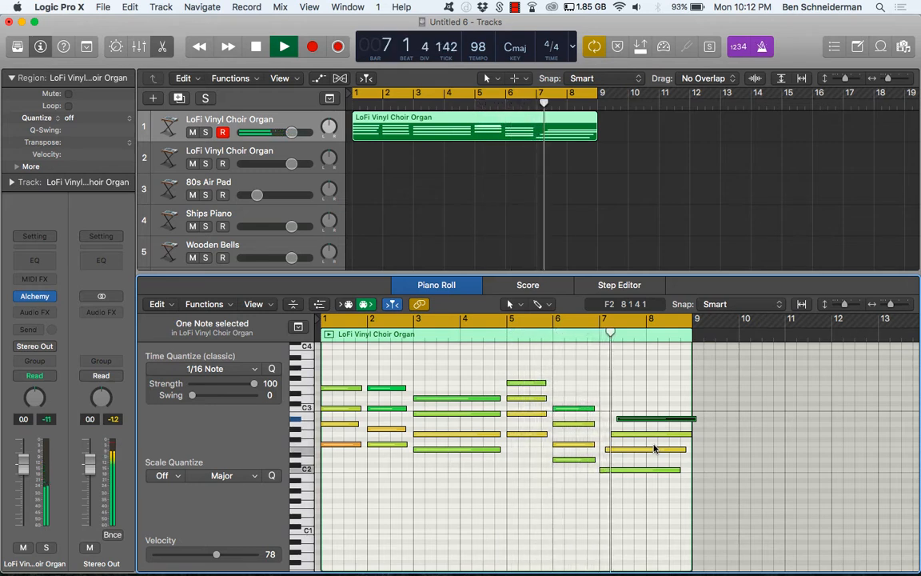
key(space)
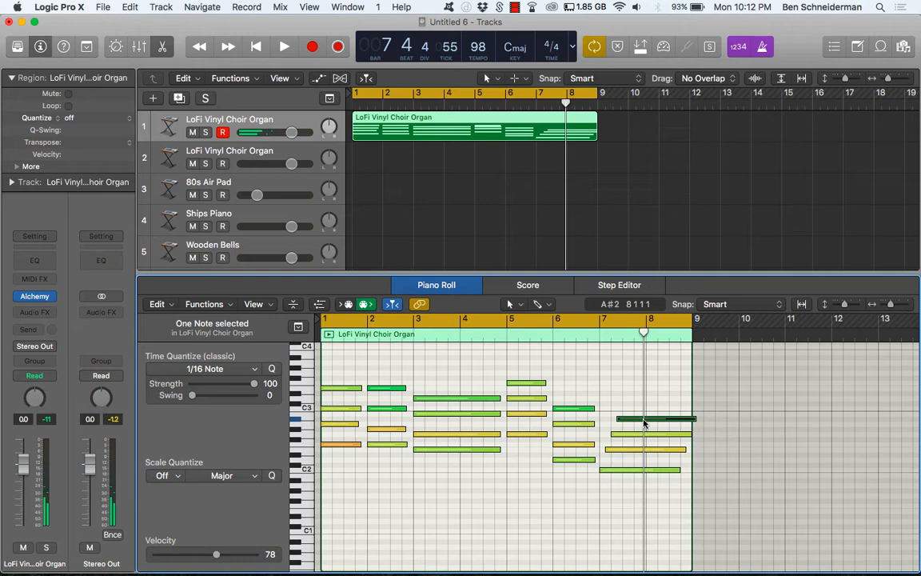
key(alt+Up)
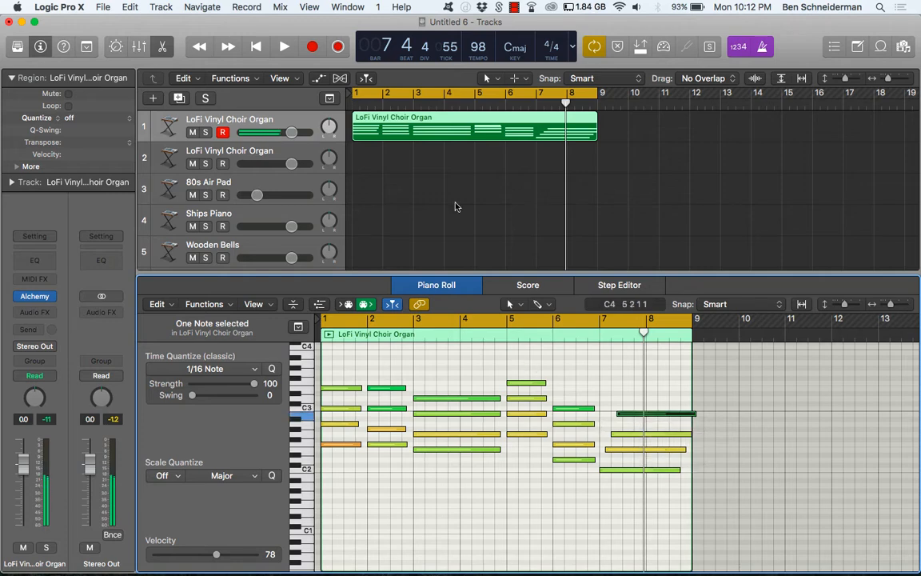
click(534, 179)
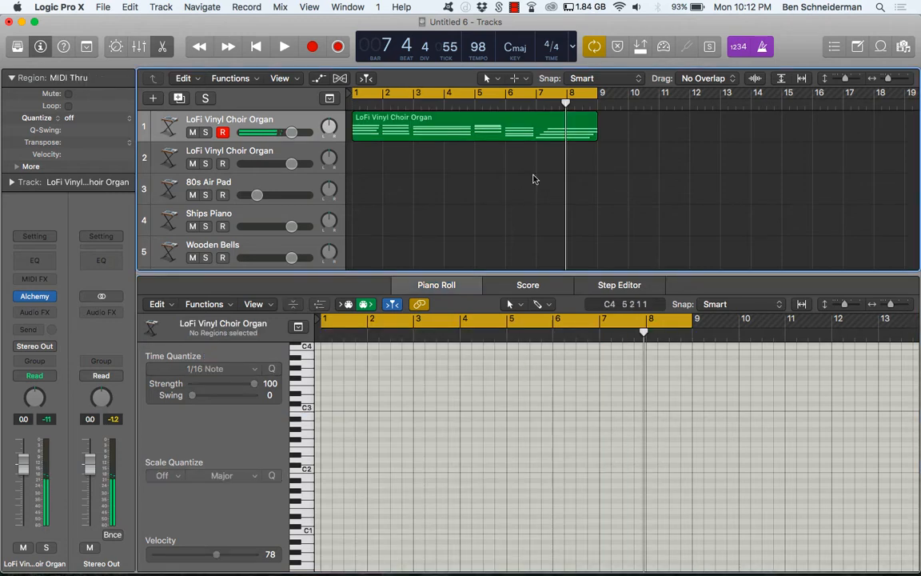
Step: Select the second LoFi Vinyl Choir Organ track and move the cycle range to bars 9 through 17
click(236, 150)
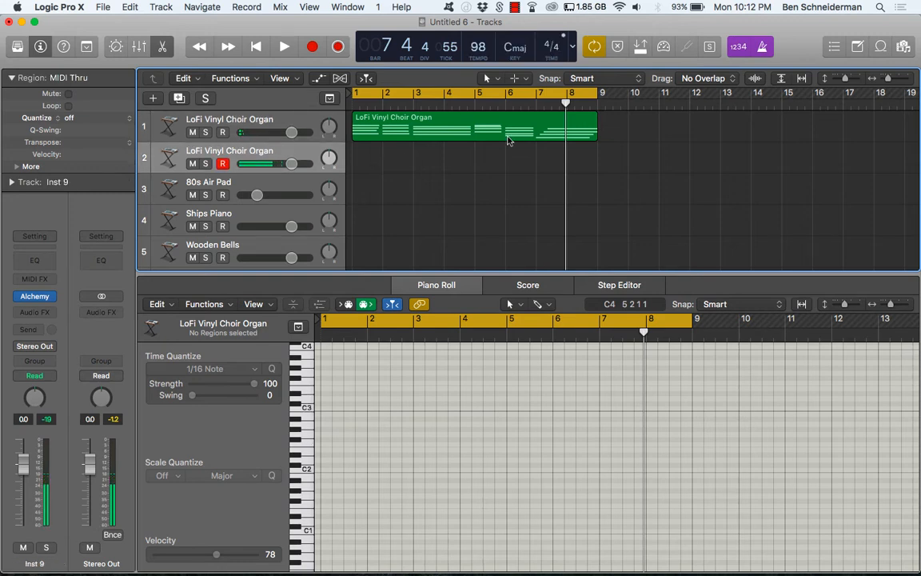
drag(557, 90, 715, 89)
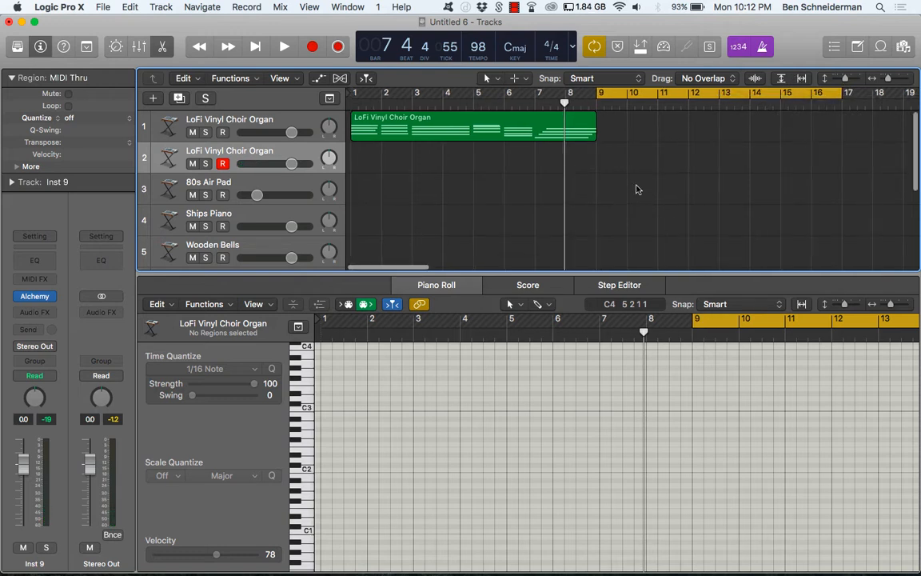
scroll(636, 188, down, 1)
scroll(637, 190, right, 3)
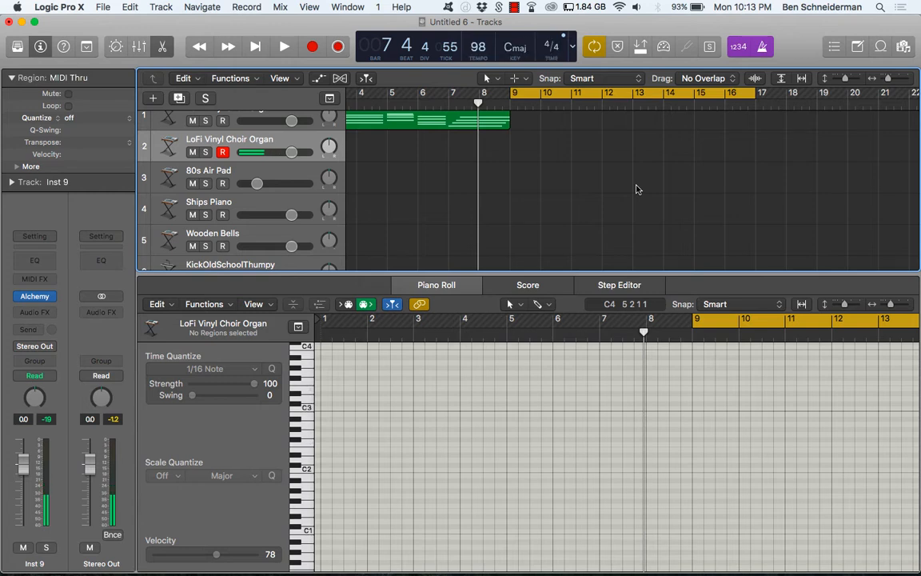
key(space)
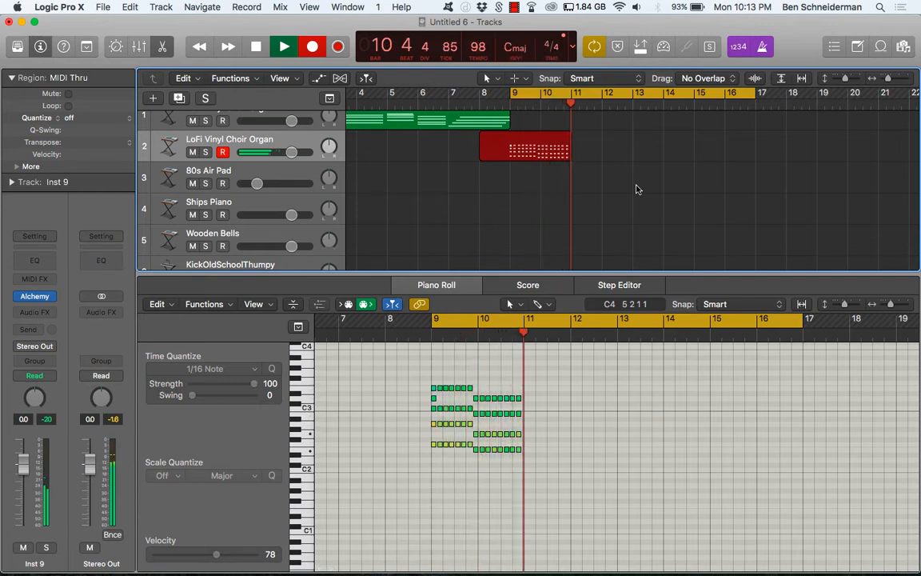
key(space)
key(Delete)
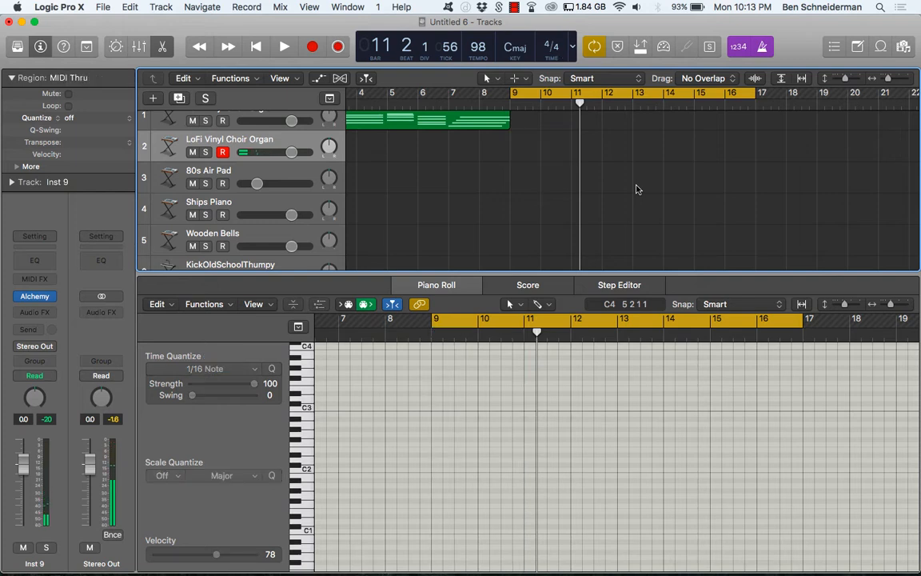
Step: Record repeated organ chords on the second LoFi Vinyl Choir Organ track from bar 9 to 13 and delete the stray chord at bar 11
click(512, 106)
key(r)
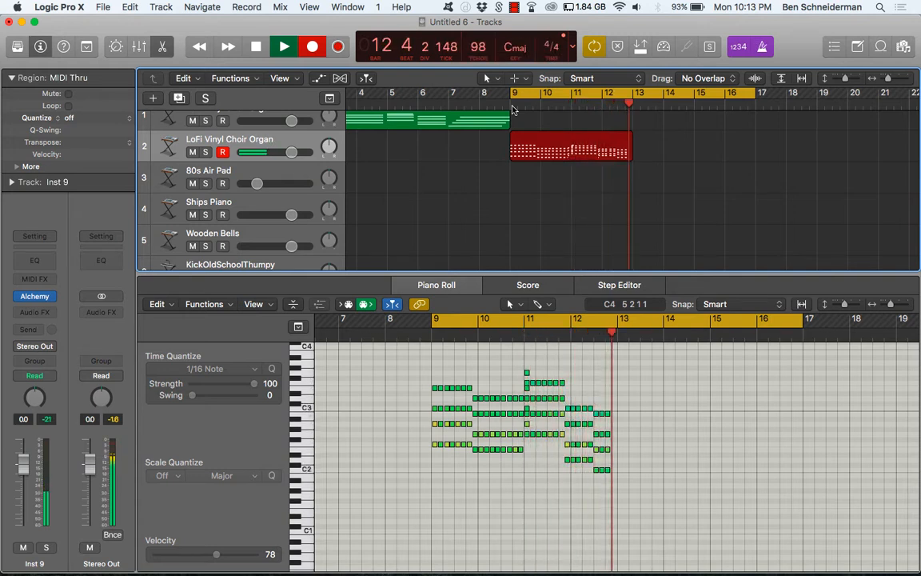
key(space)
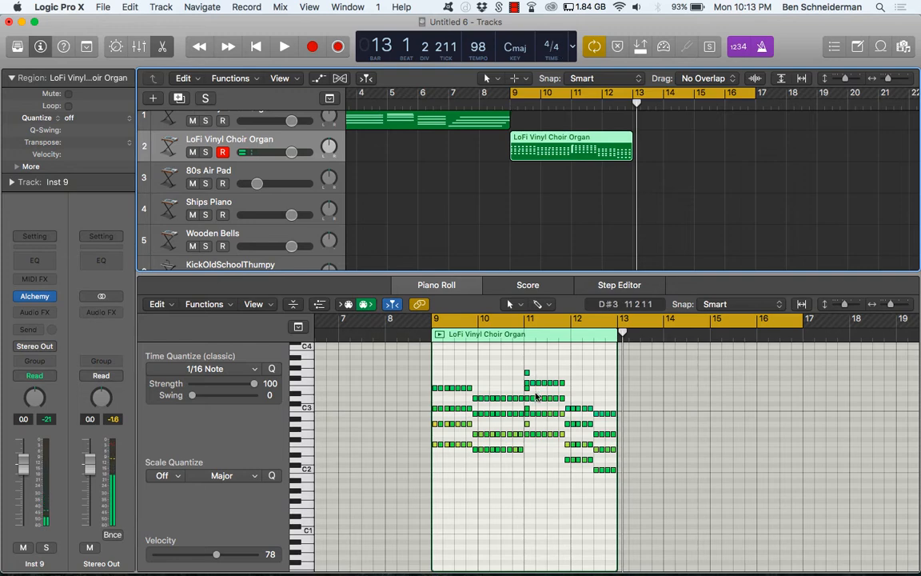
scroll(537, 397, up, 10)
click(475, 426)
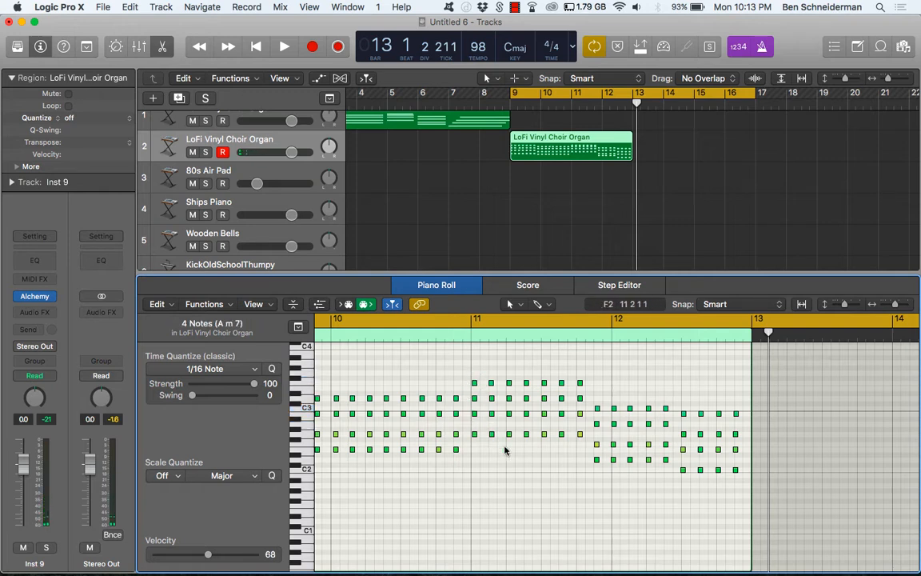
Step: Quantize all notes in the new organ region to 1/16 Note and try a swing of 100 during playback
key(super+a)
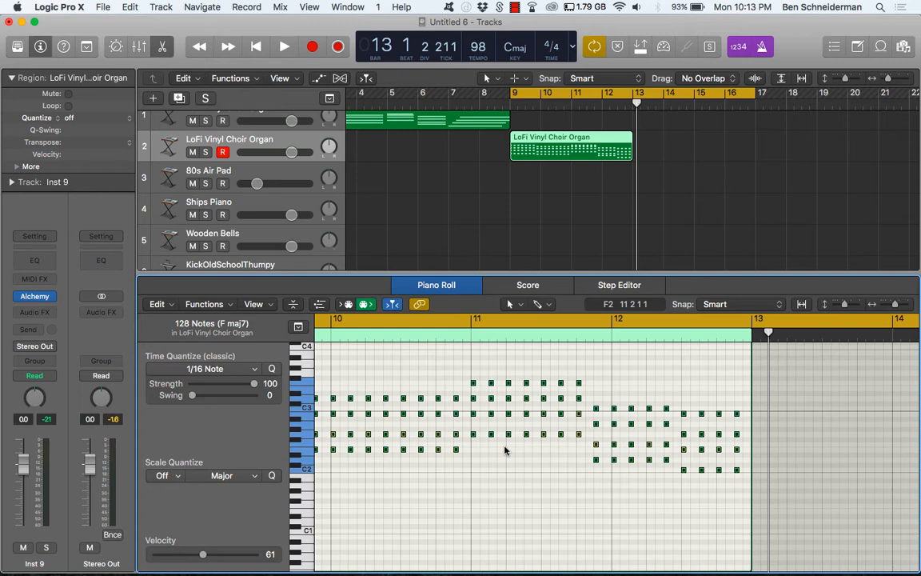
key(space)
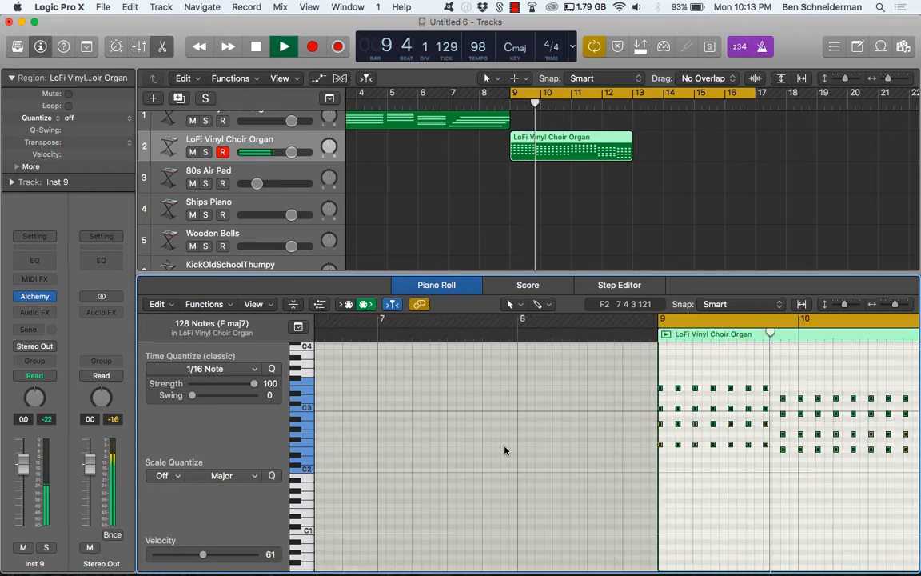
drag(192, 395, 220, 392)
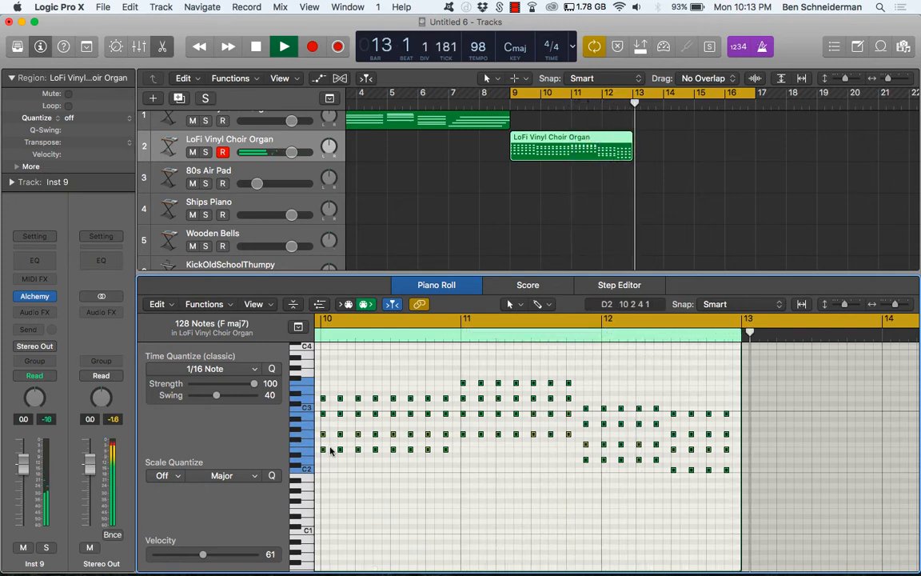
drag(218, 396, 368, 402)
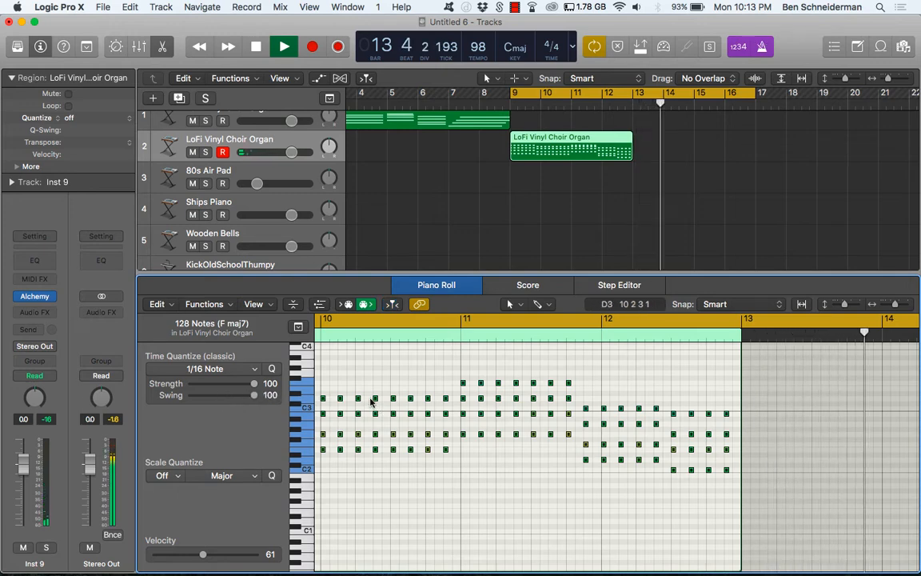
scroll(505, 423, up, 10)
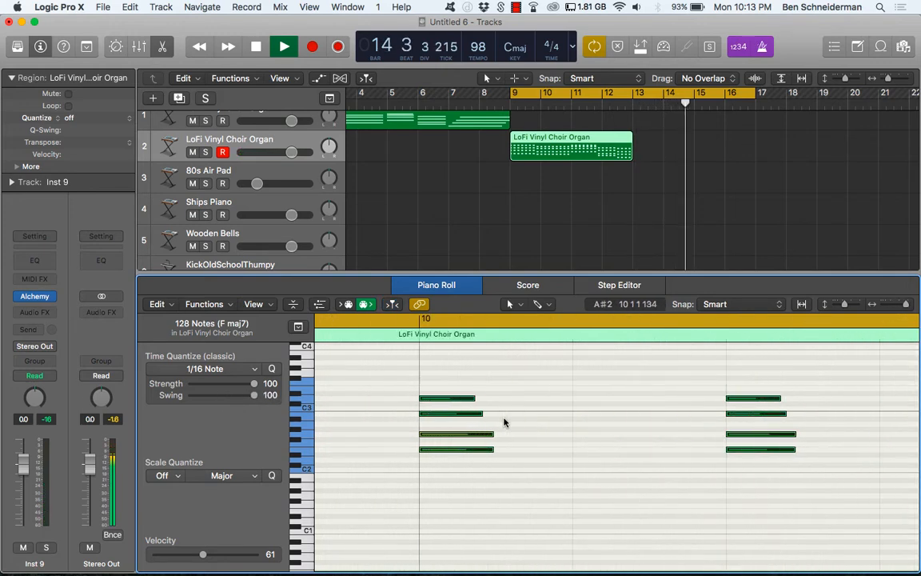
scroll(505, 422, down, 3)
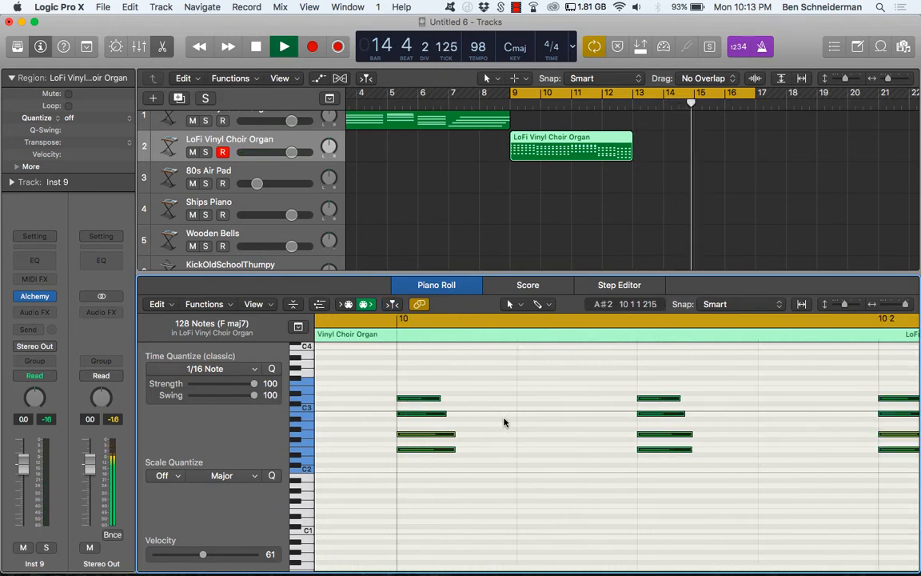
Step: Change the organ notes' time quantize to 1/8 Note and adjust the swing to 19, checking it by playback
click(252, 369)
click(186, 437)
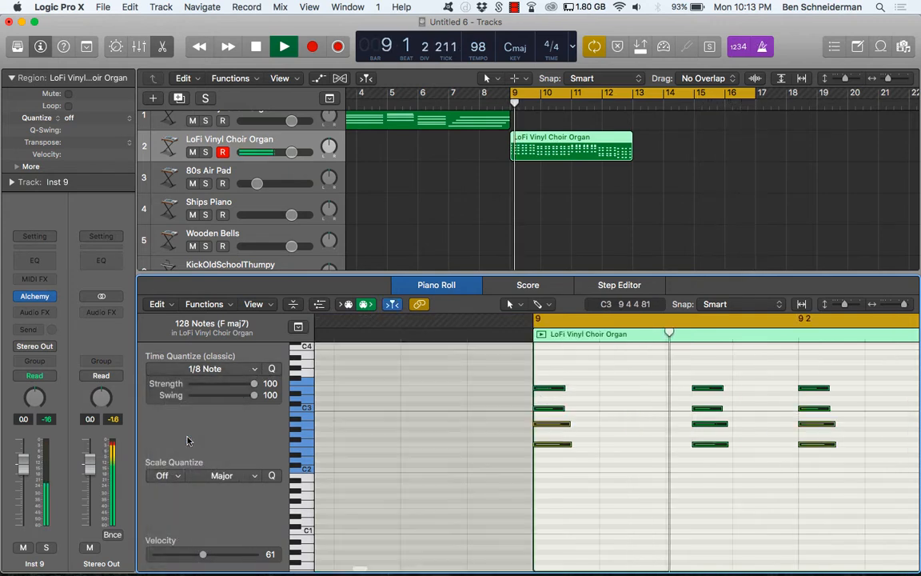
key(space)
scroll(453, 457, down, 10)
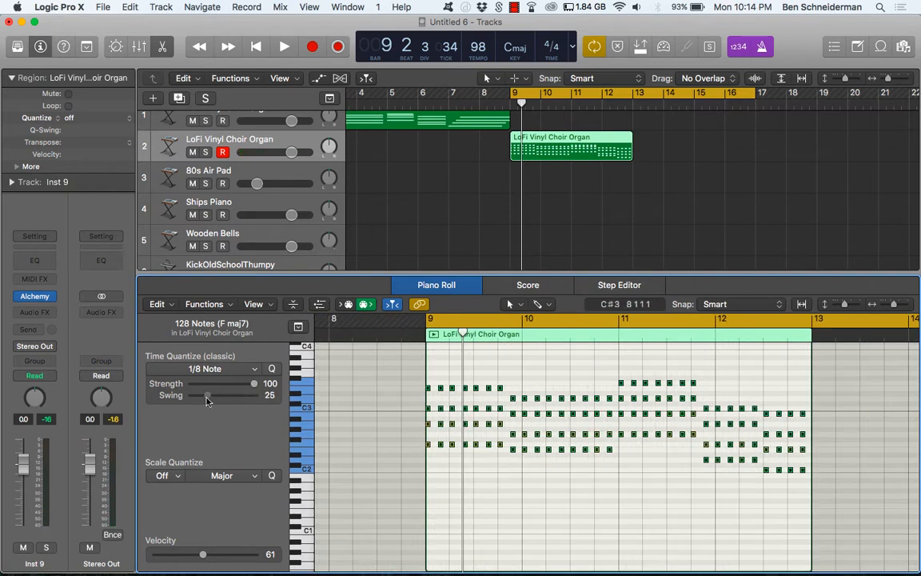
drag(205, 401, 200, 401)
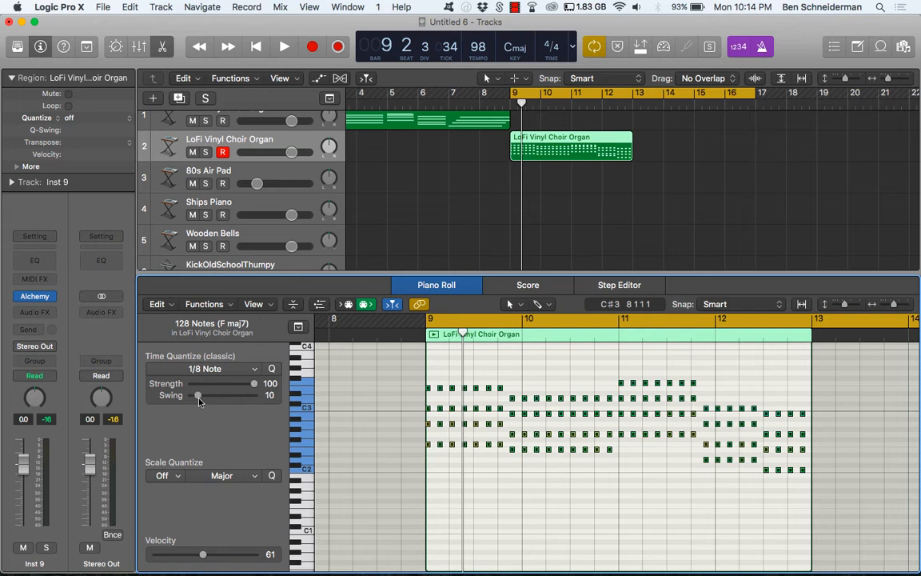
key(space)
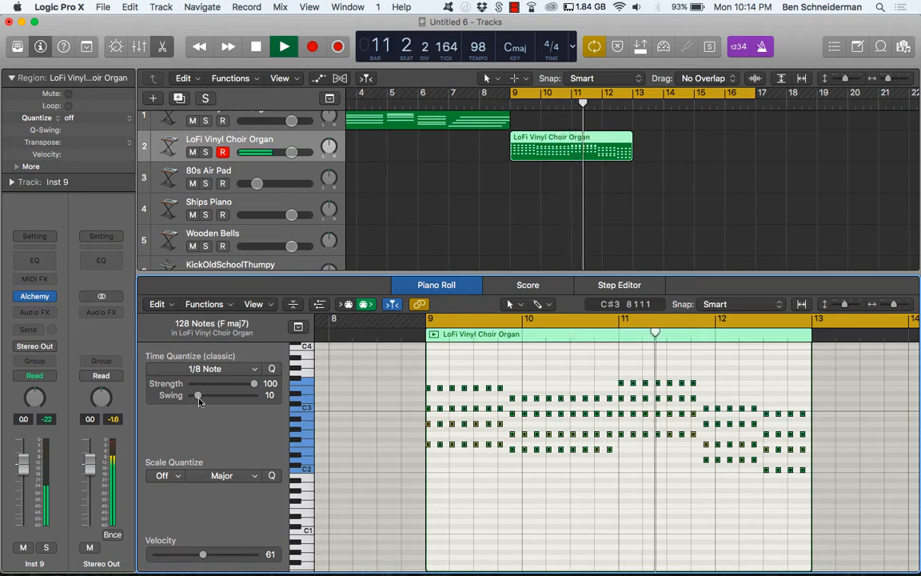
drag(199, 400, 204, 398)
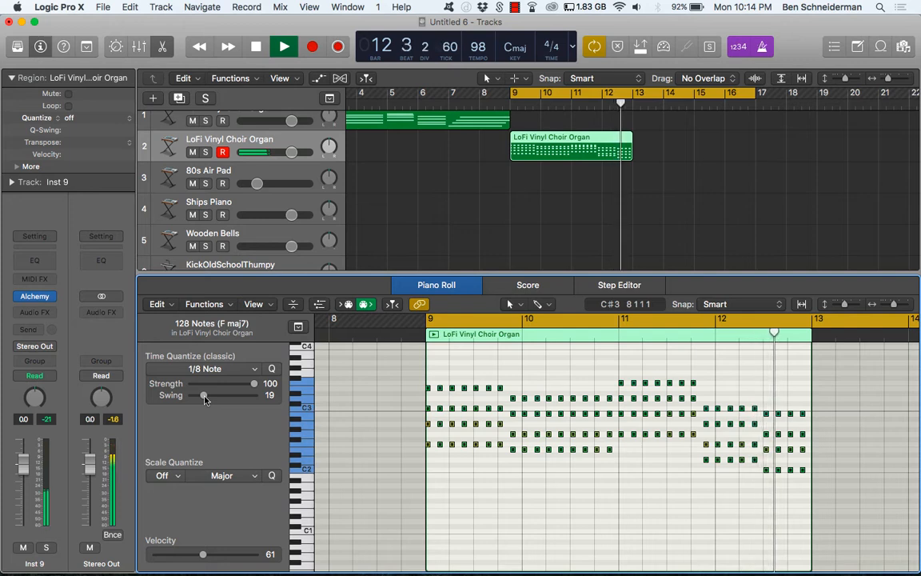
key(space)
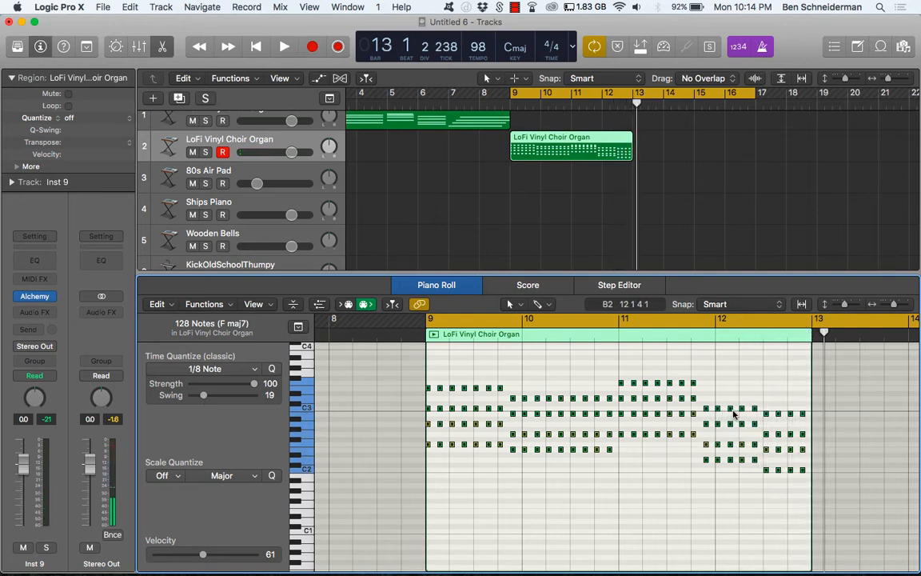
Step: Lower the organ chord on the second half of beat 2 in bar 12 to match the chords that follow, and play it back
drag(754, 405, 755, 468)
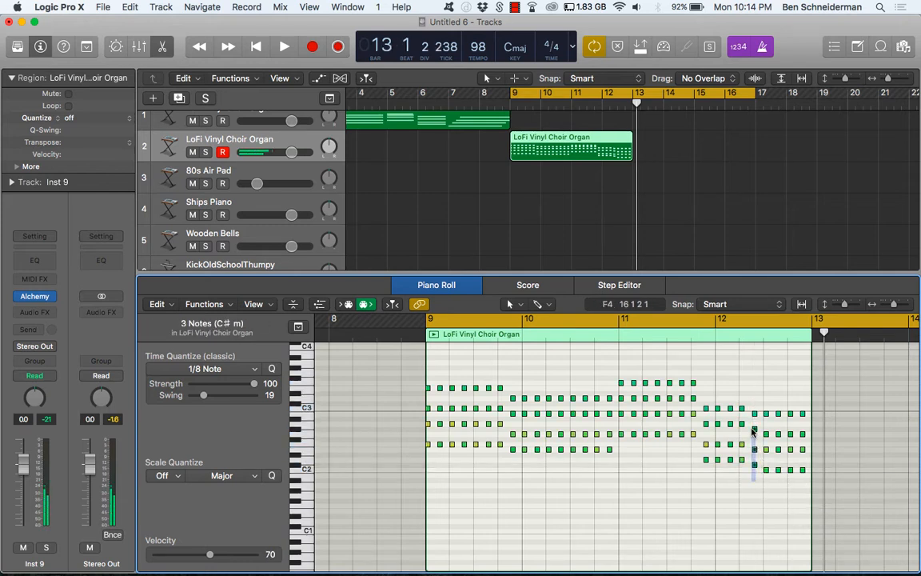
drag(754, 432, 754, 454)
key(space)
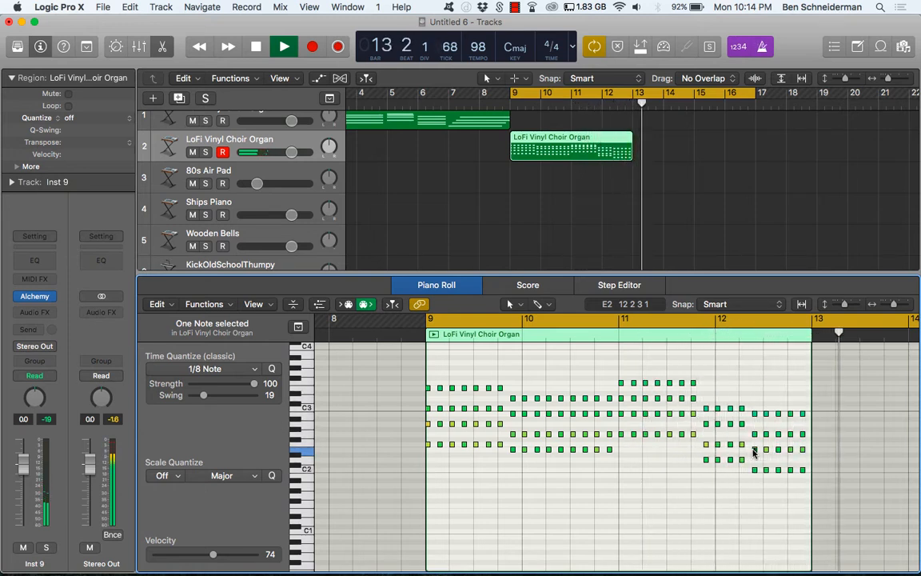
key(space)
Step: Repeat the four-bar organ region once so the copy fills bars 13 to 17
click(545, 173)
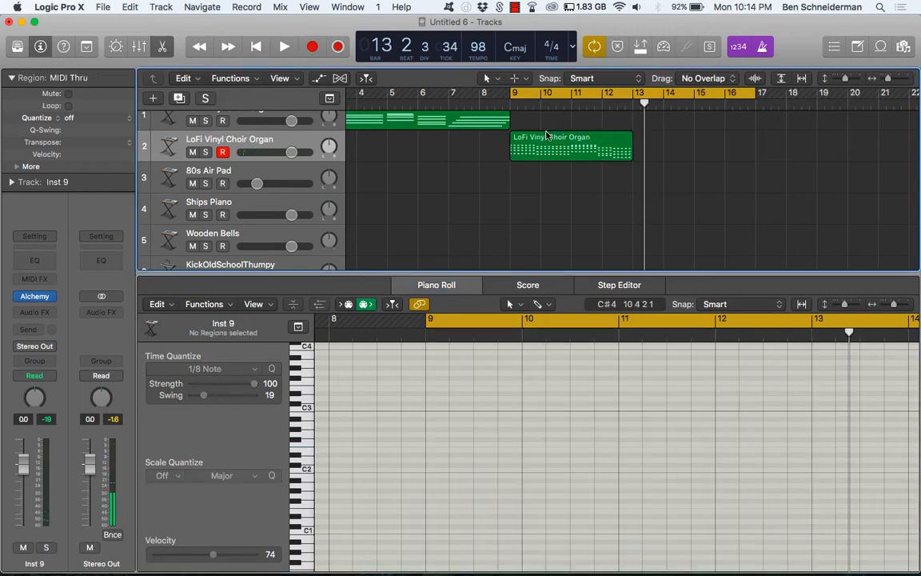
click(552, 143)
key(super+r)
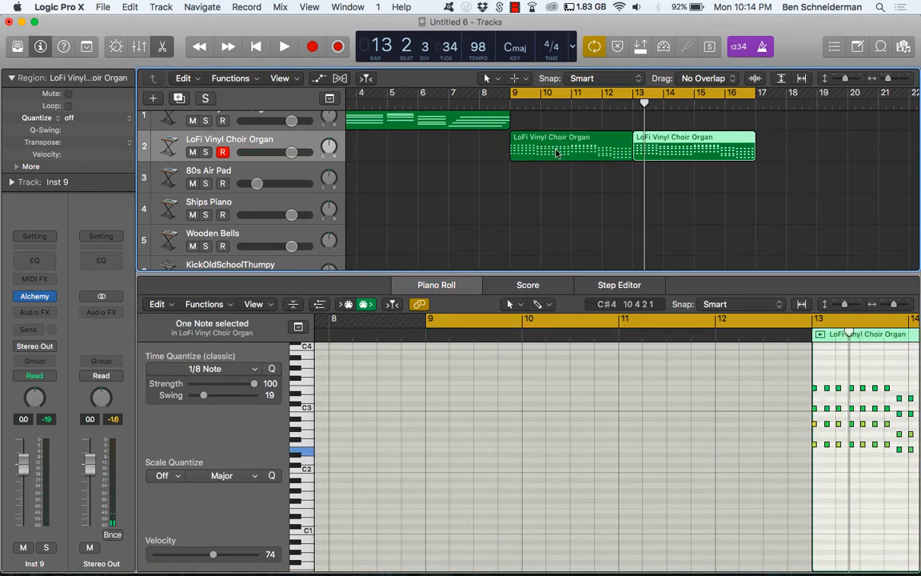
Step: Record a sustained chord followed by staggered rising notes on the 80s Air Pad track from bar 9 to 11
click(509, 105)
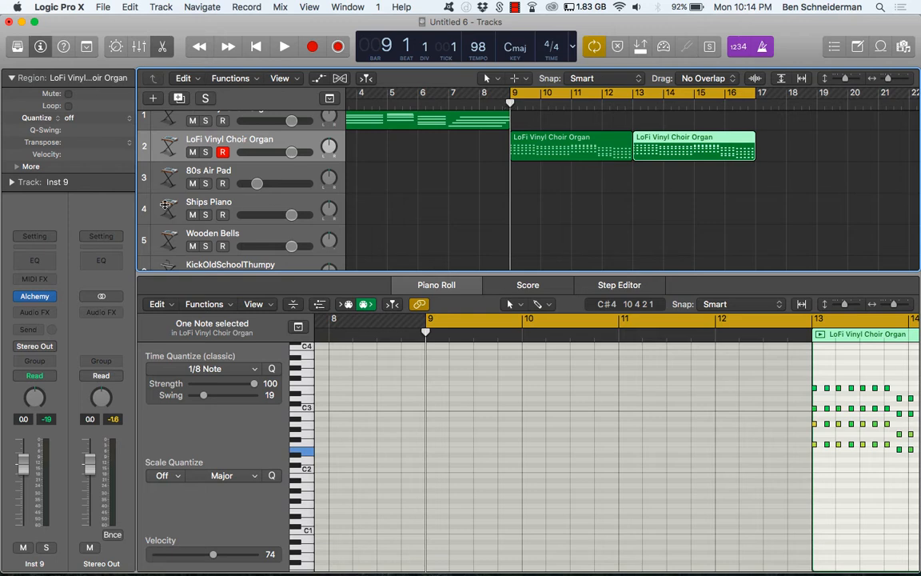
click(178, 171)
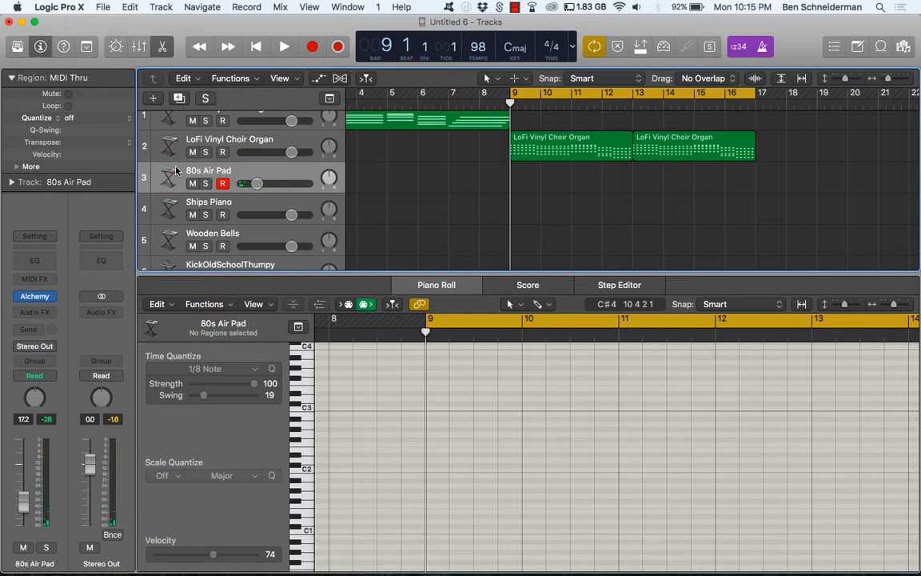
key(space)
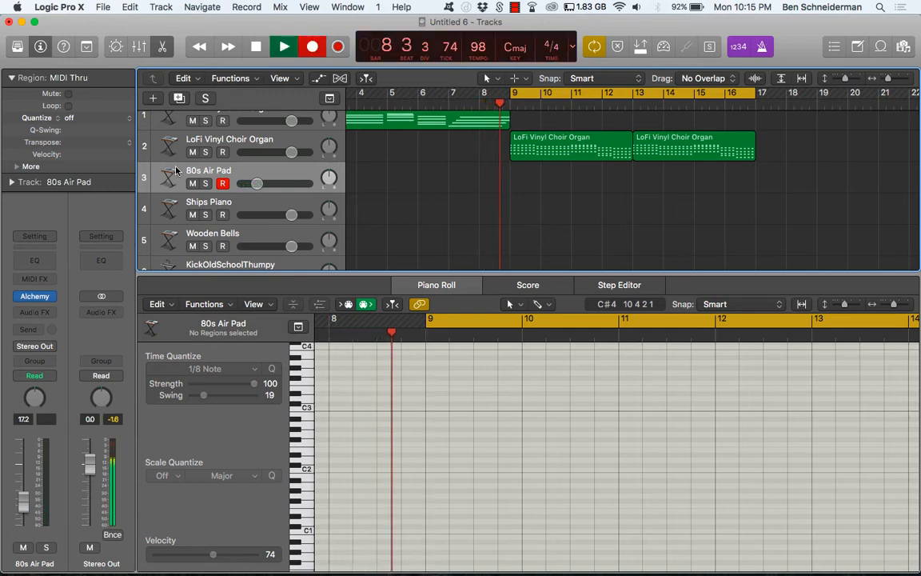
key(r)
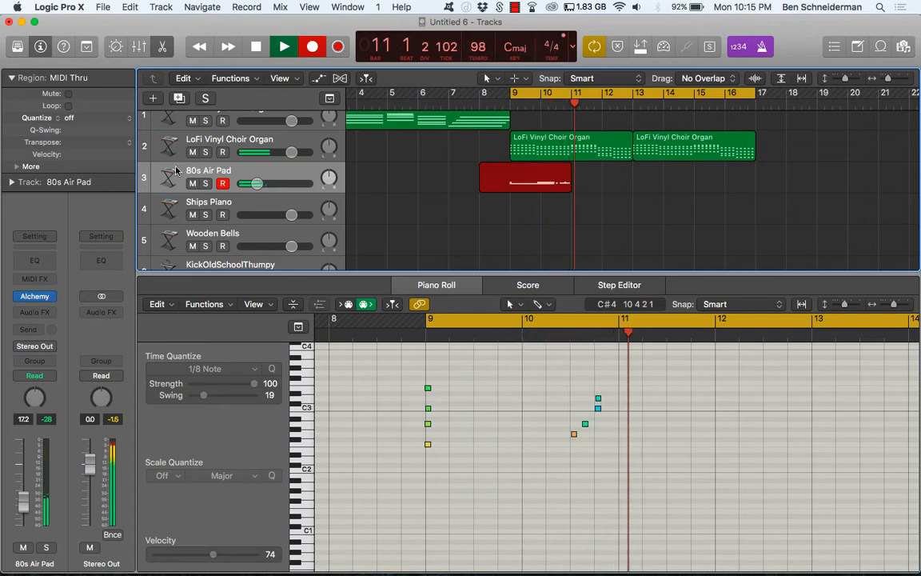
key(space)
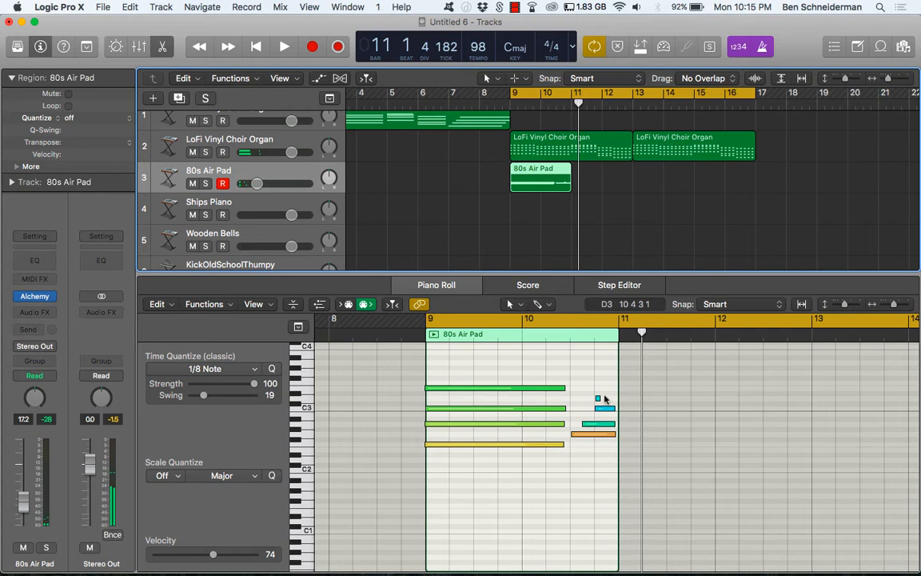
Step: Delete the short top note near the end of bar 10 and time-compress the 80s Air Pad region to one bar
click(597, 399)
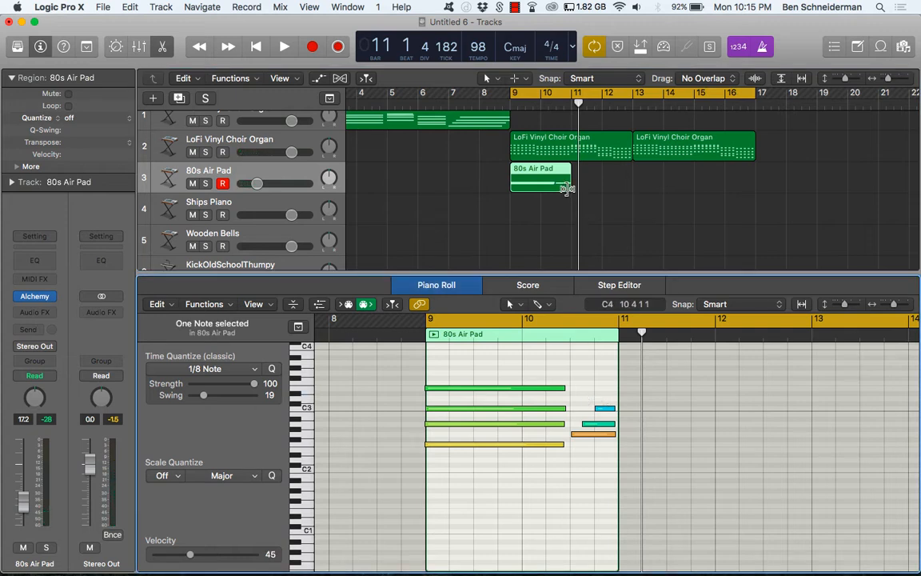
drag(566, 188, 531, 186)
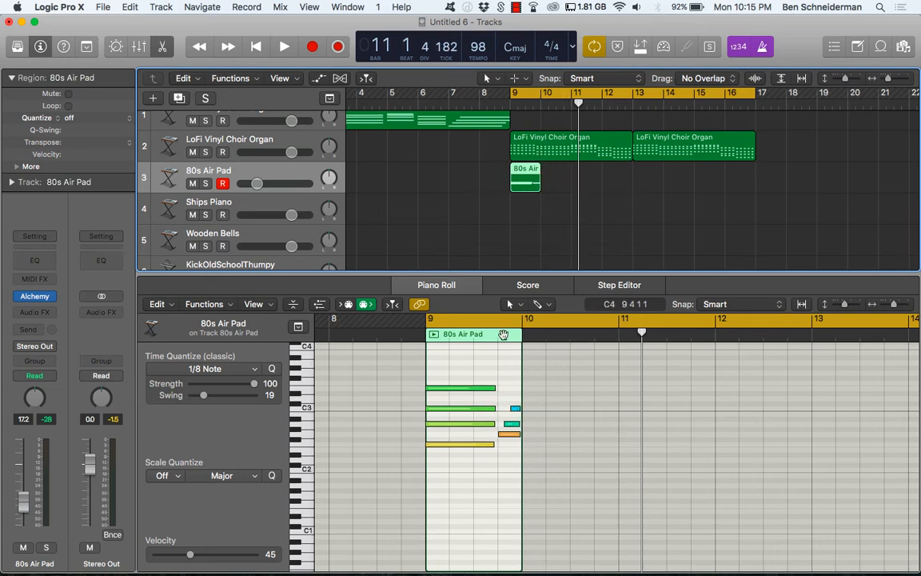
Step: Quantize all notes in the 80s Air Pad region to 1/16 Note and play the region back
click(488, 373)
key(super+a)
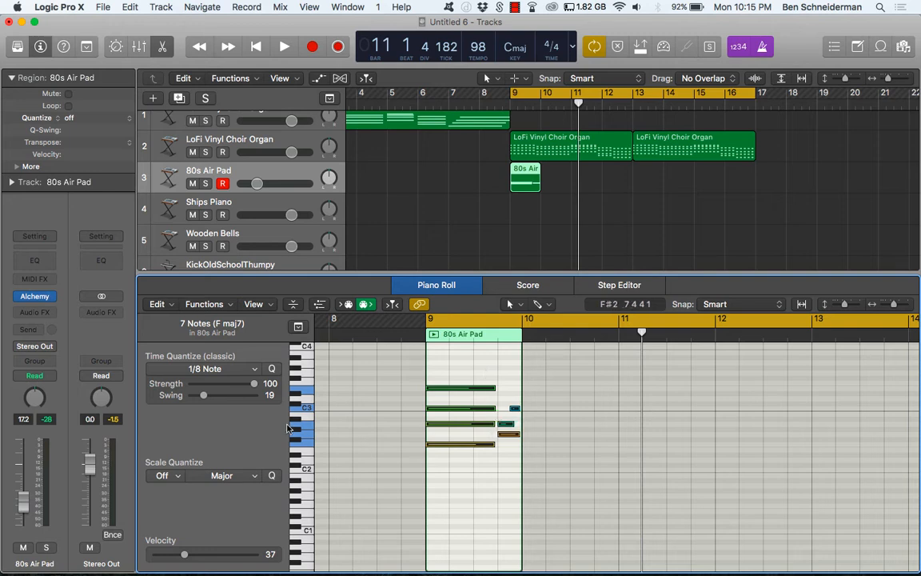
click(194, 371)
click(179, 450)
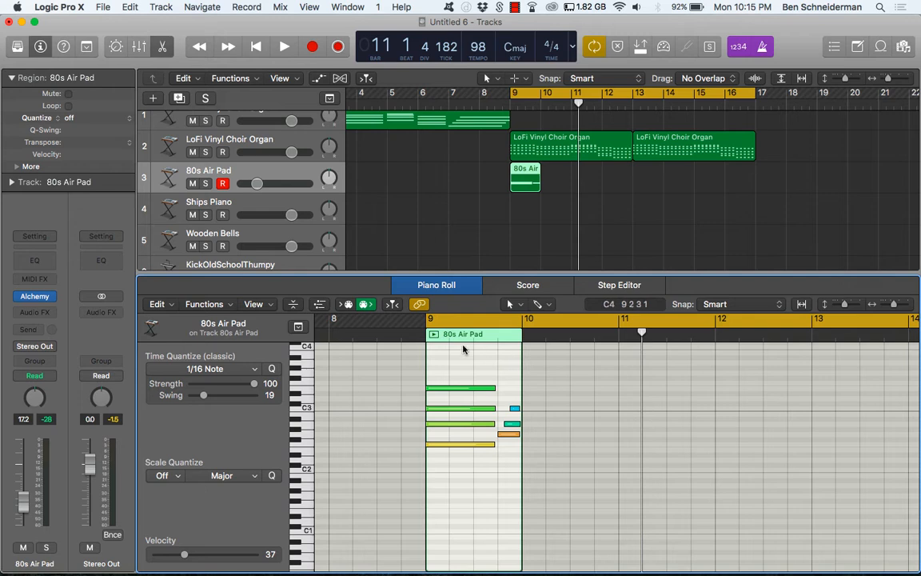
key(space)
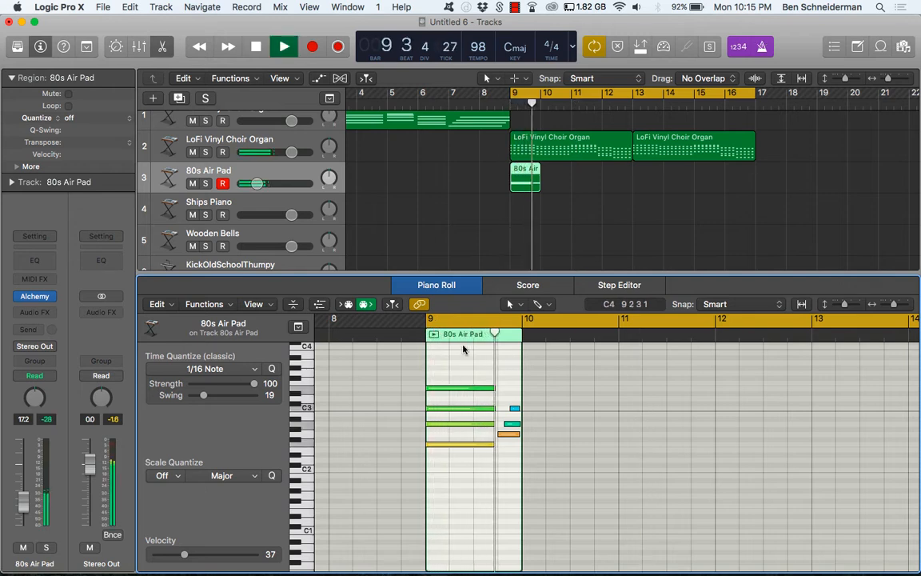
key(space)
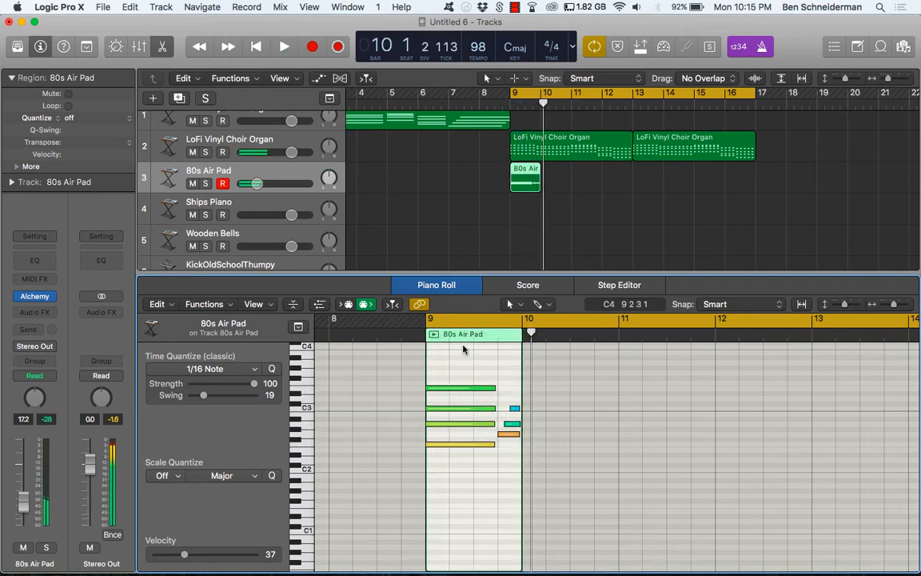
Step: Move the upper two rising pad notes later so successive notes start half a beat apart, and extend the region to about the middle of bar 11
click(514, 426)
drag(513, 426, 672, 417)
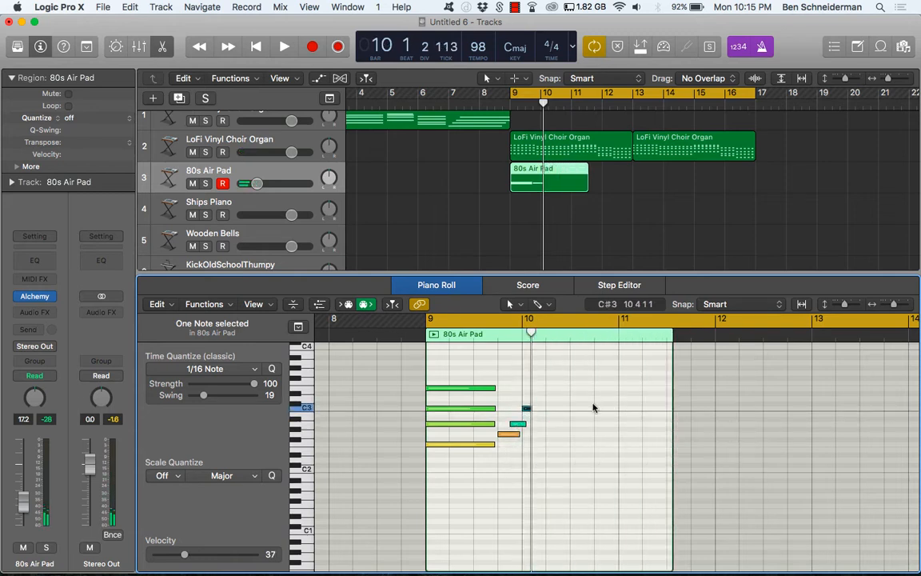
key(space)
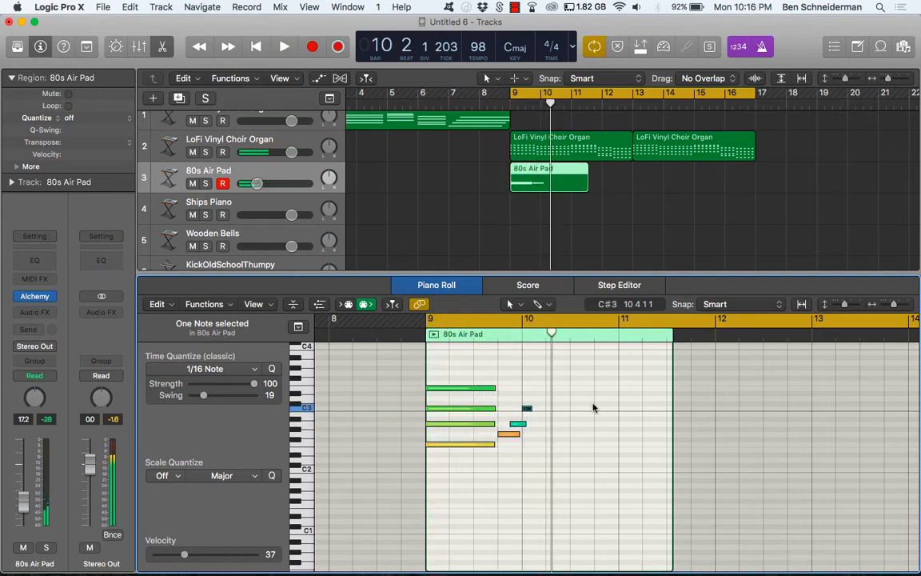
Step: Move the upper two rising pad notes earlier so successive notes start a sixteenth note apart, and play the result back
drag(520, 425, 517, 410)
click(526, 409)
key(space)
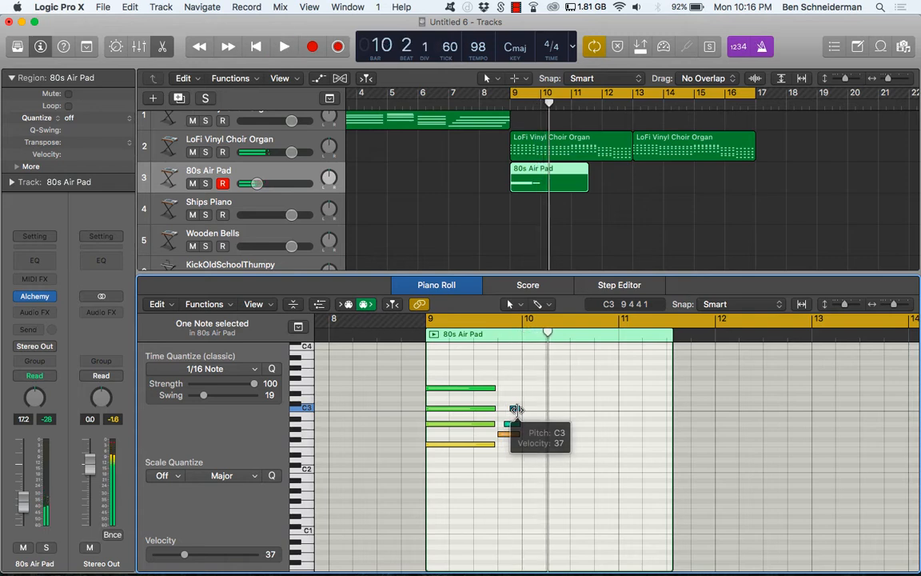
key(space)
Step: Copy the four-note bar 9 pad chord to the start of bar 10, one semitone lower, and play it back
drag(478, 491, 467, 370)
scroll(467, 370, up, 1)
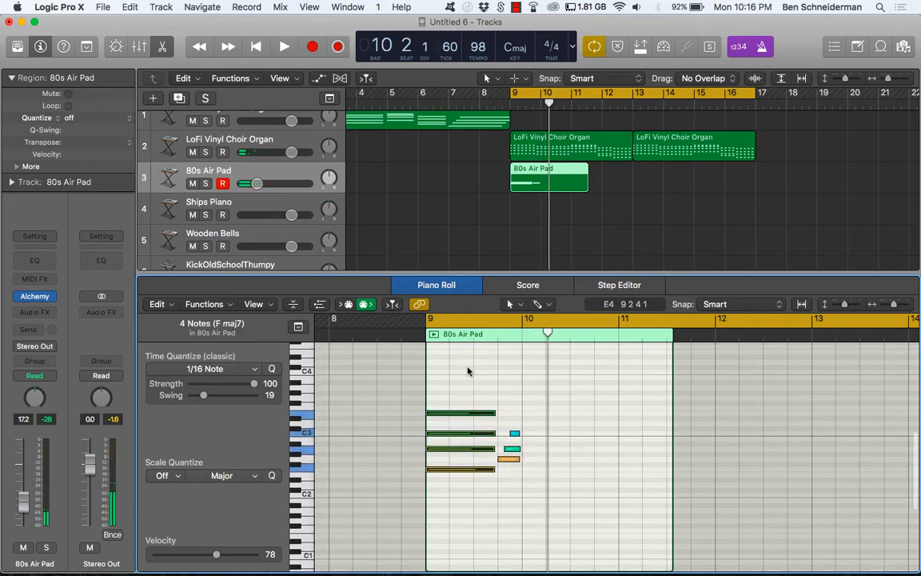
drag(464, 418, 563, 421)
key(space)
Step: Scale-quantize the copied bar 10 chord to C Major
click(170, 477)
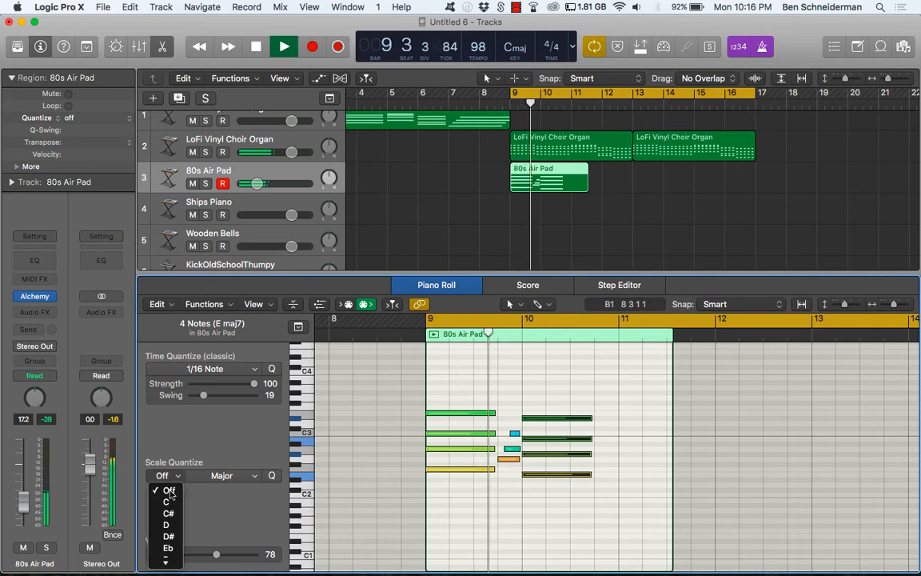
click(184, 504)
key(space)
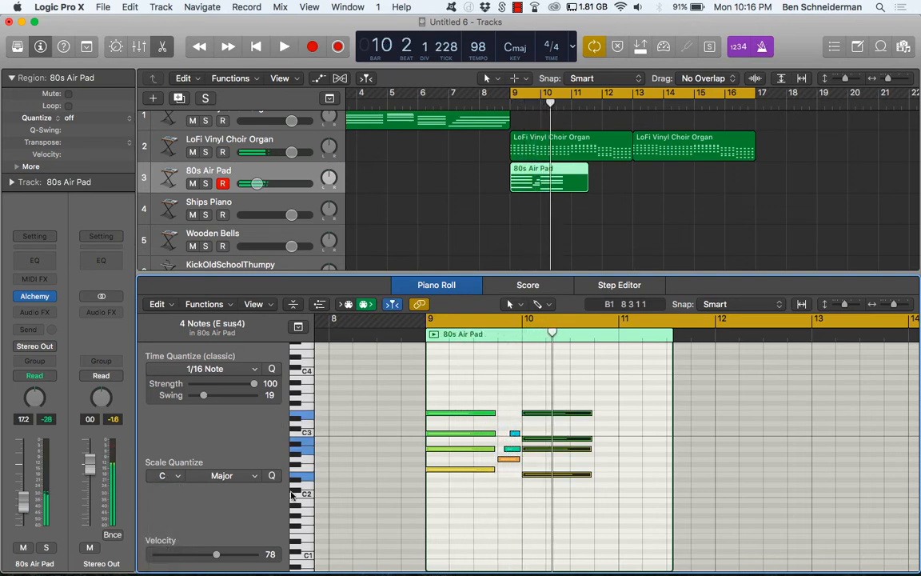
click(561, 462)
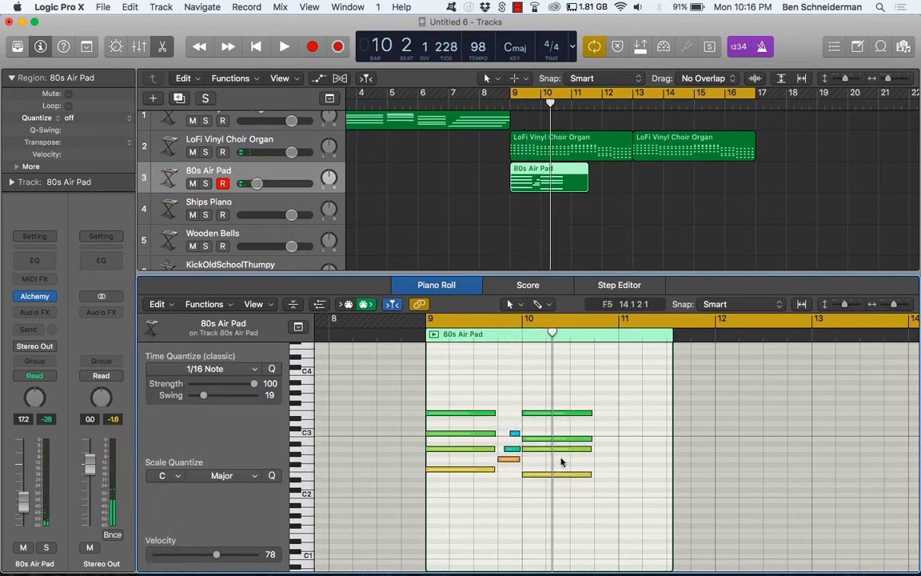
Step: Undo the scale quantize, lower the bar 10 chord one semitone, and scale-quantize it to C Major again
key(super+z)
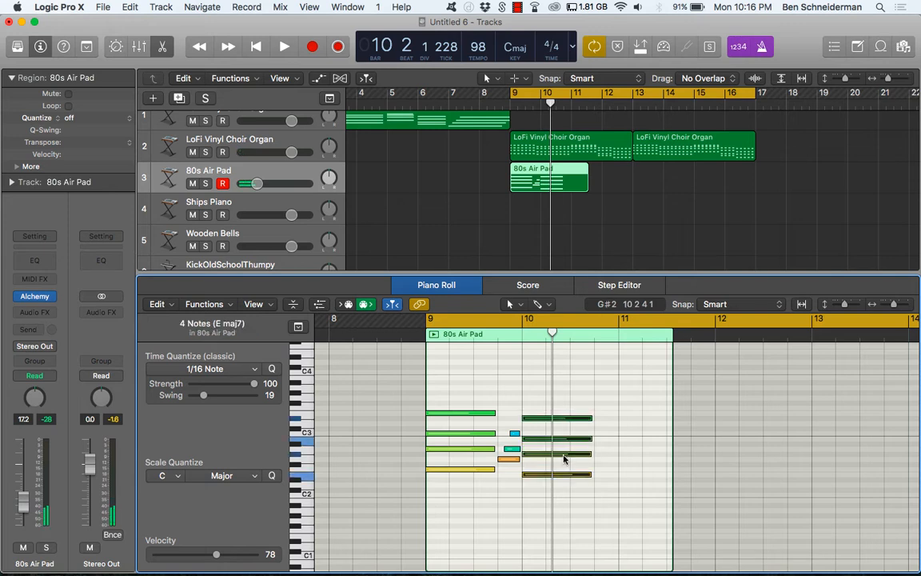
drag(564, 458, 563, 464)
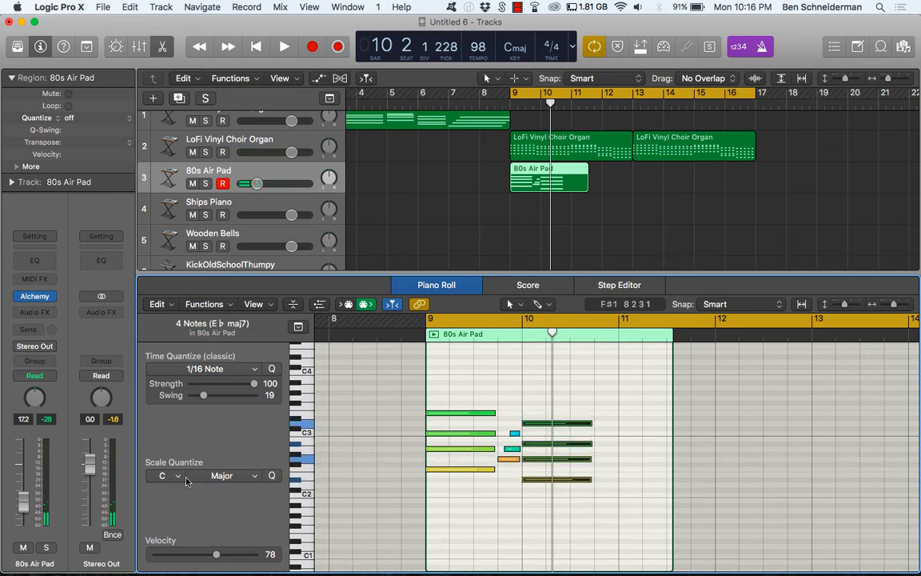
click(272, 476)
key(space)
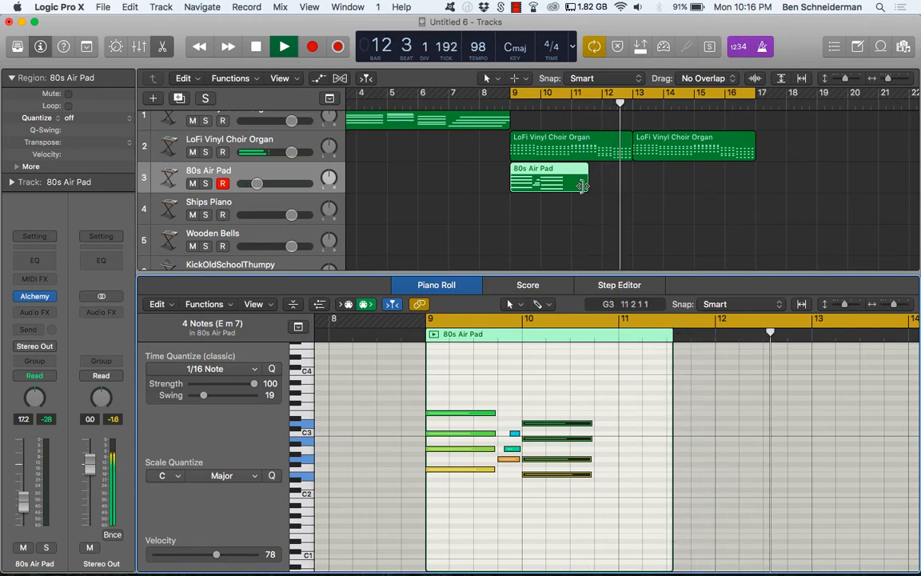
Step: Turn on Snap Regions to Absolute Value and extend the 80s Air Pad region's end exactly to bar 13
drag(588, 184, 632, 183)
click(629, 187)
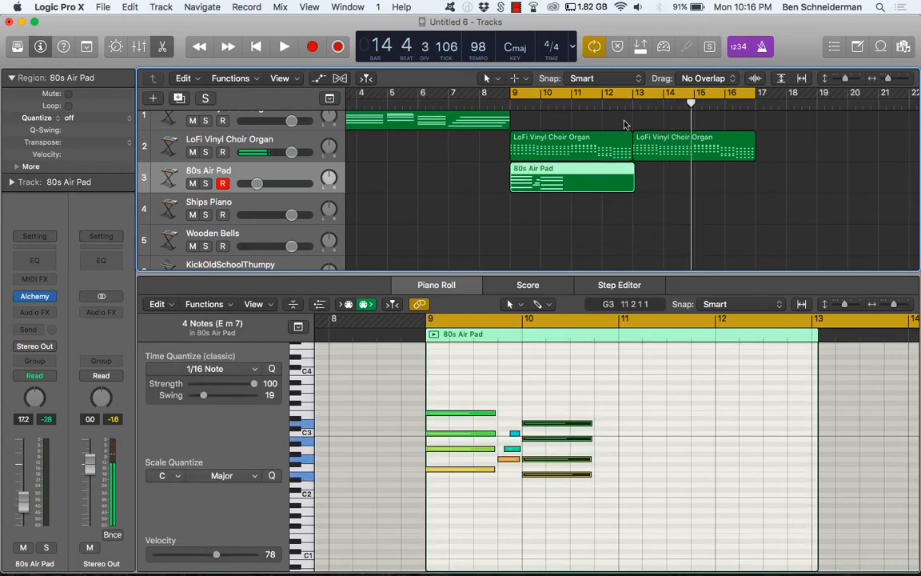
click(637, 79)
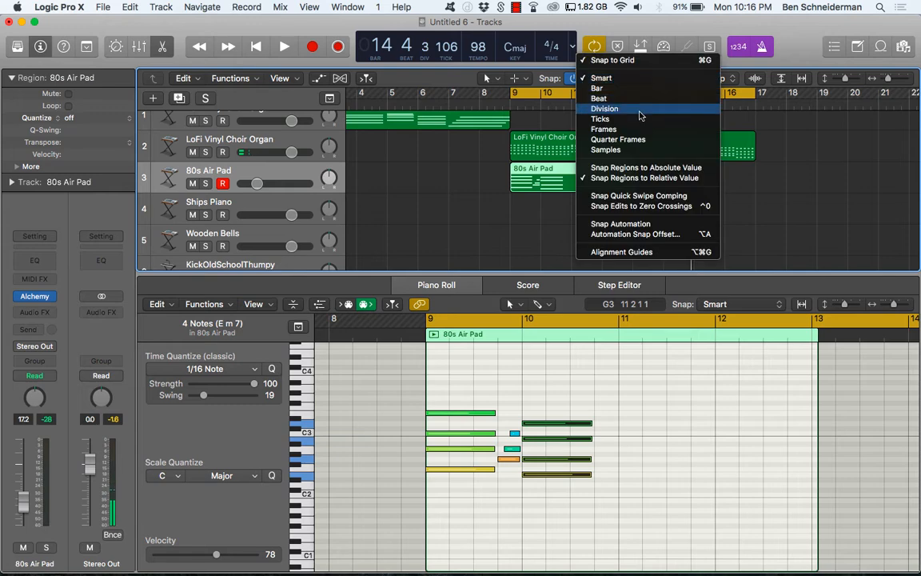
click(641, 171)
drag(629, 184, 631, 185)
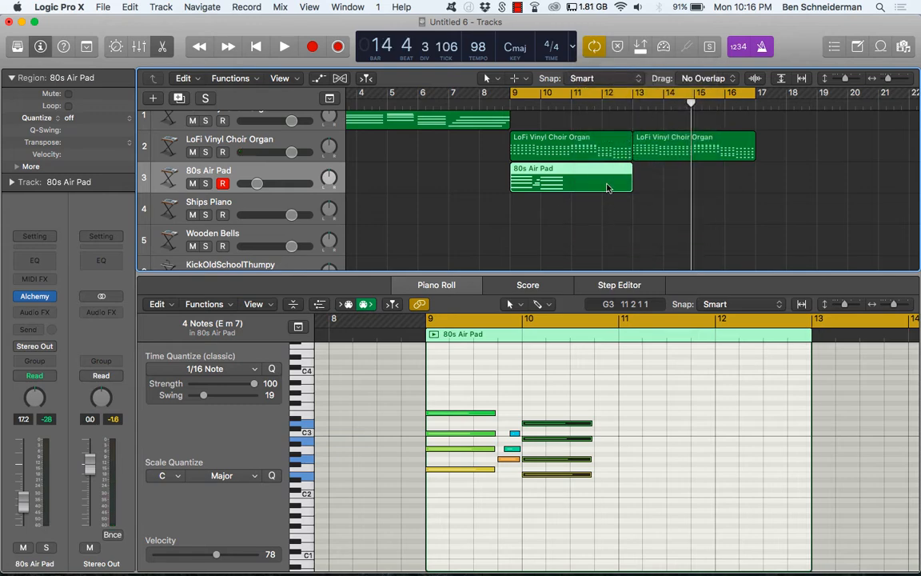
key(space)
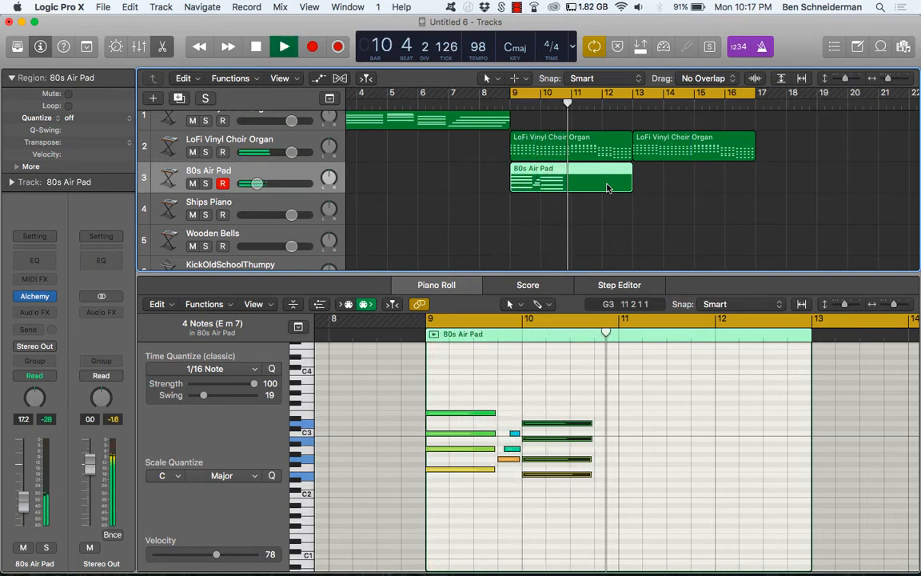
Step: Lengthen the four notes of the bar 10 chord to just before bar 11 and play the region
key(space)
drag(588, 423, 609, 430)
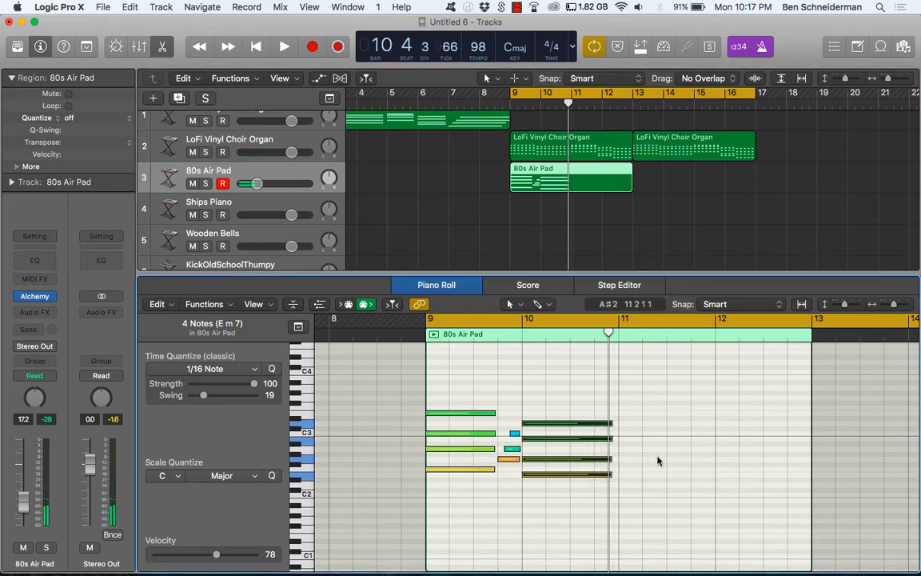
key(space)
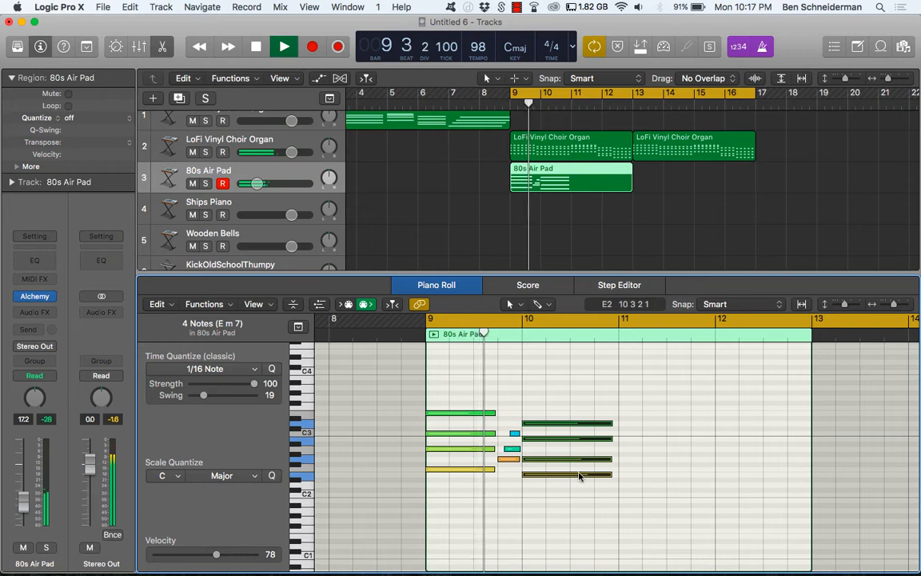
Step: Copy the bar 9 chord to bar 11 a whole tone higher and lower its top note to F3
drag(488, 483, 648, 409)
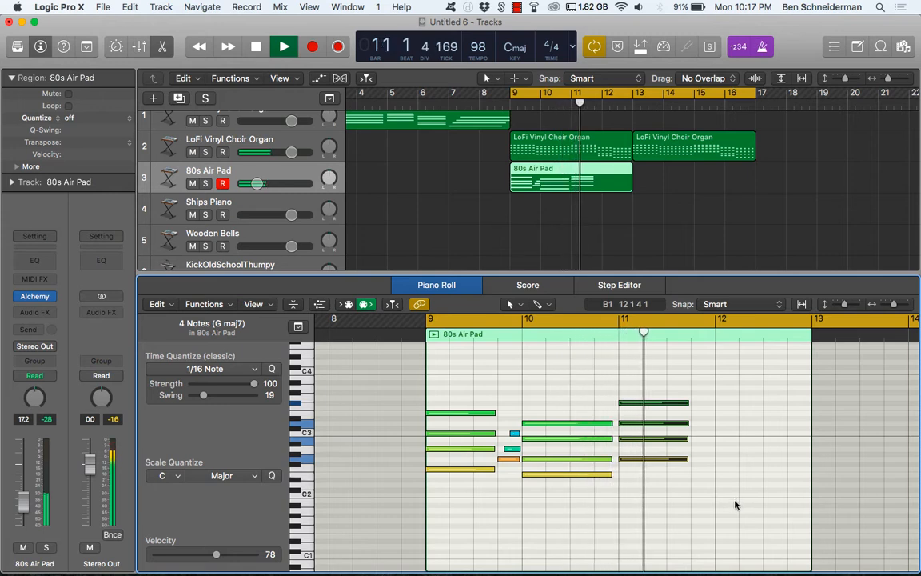
key(space)
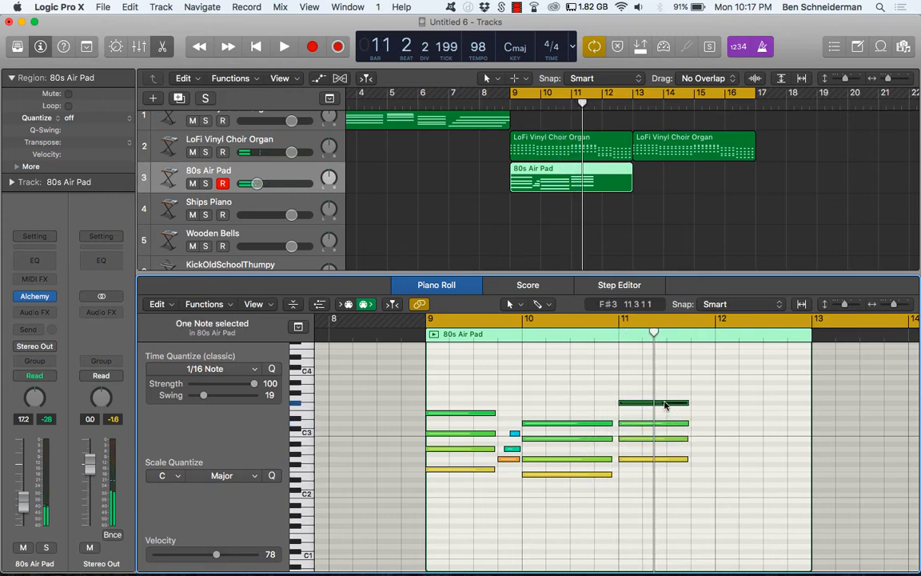
drag(663, 405, 663, 411)
key(space)
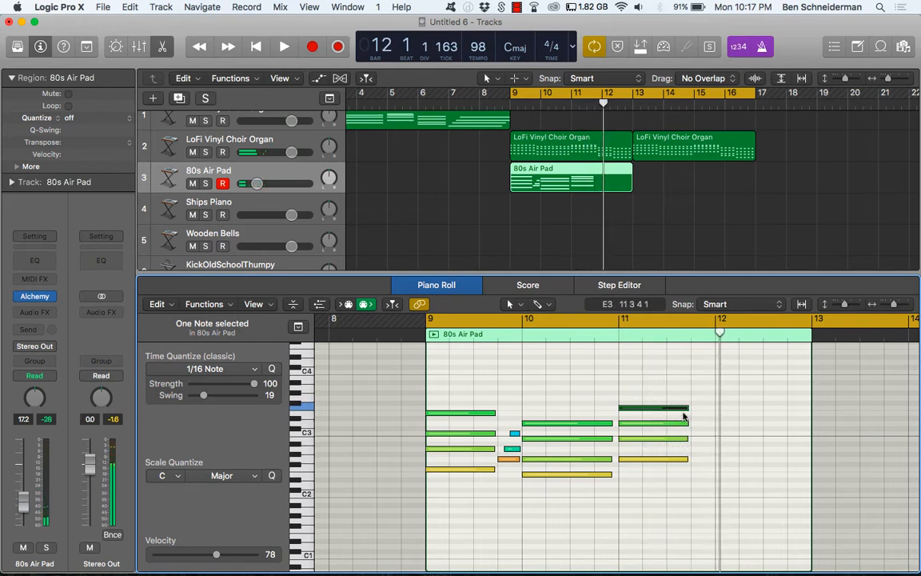
Step: Extend the bar 11 chord to just before bar 12, and add half-bar D m 7 and C maj7 chord copies on beats 1 and 3 of bar 12
drag(664, 373, 709, 459)
drag(586, 519, 756, 432)
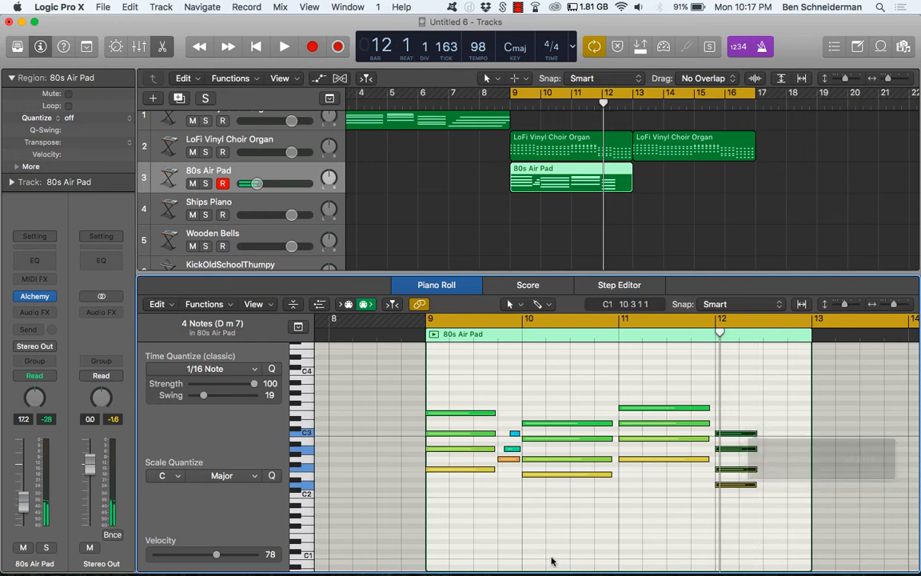
drag(483, 493, 812, 442)
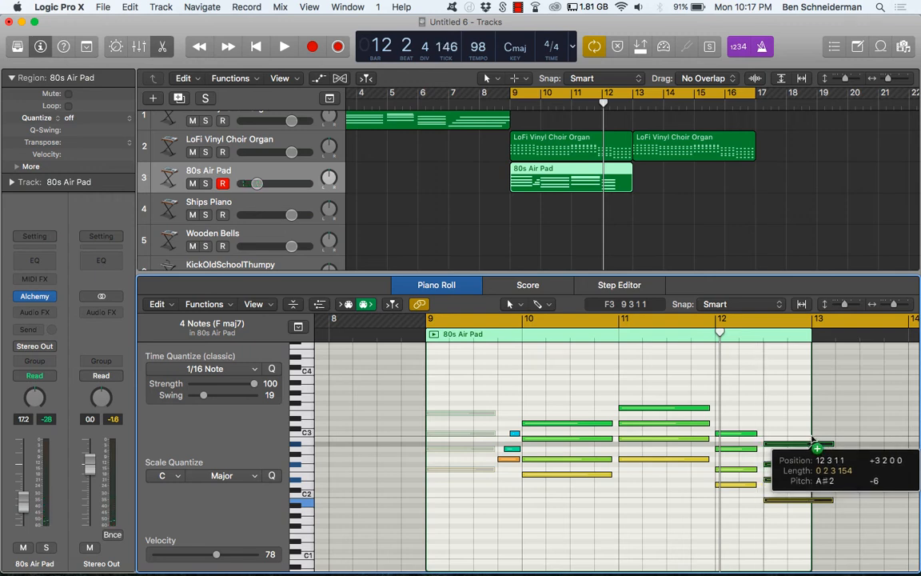
drag(811, 439, 805, 438)
Step: Play back the pad part and repeat the 80s Air Pad region once across bars 13 to 17
key(space)
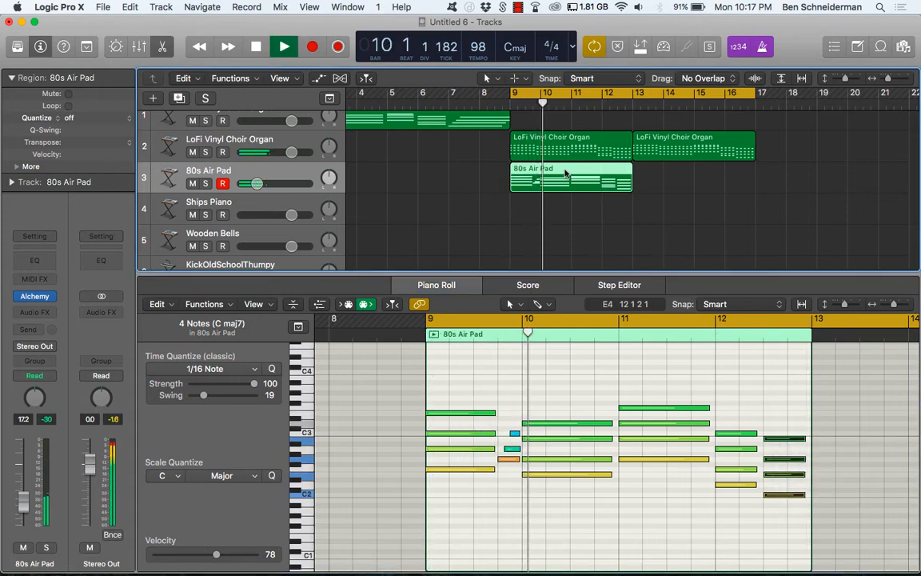
key(super+r)
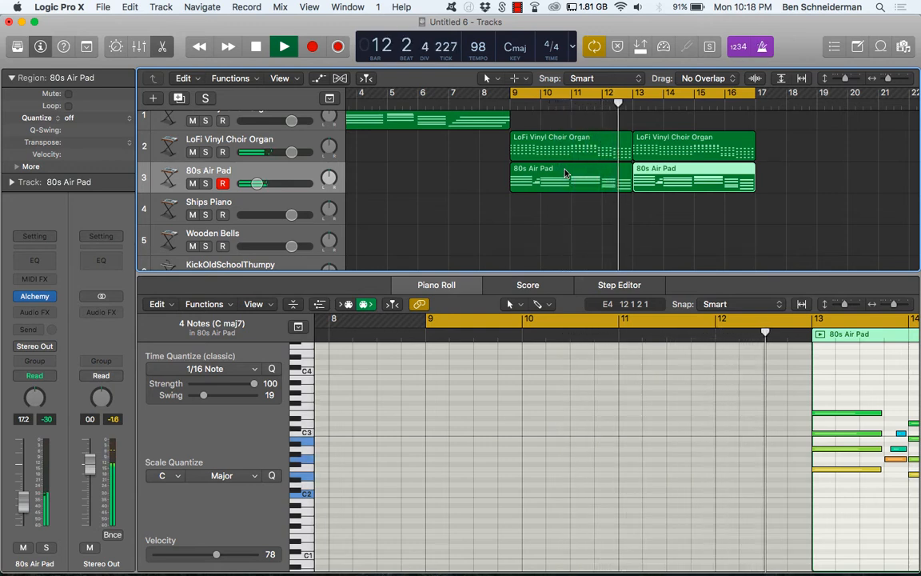
key(space)
Step: In the first 80s Air Pad region, start the D m 7 chord half a beat before bar 12 and shorten the bar 11 chord to about beat 4
click(565, 174)
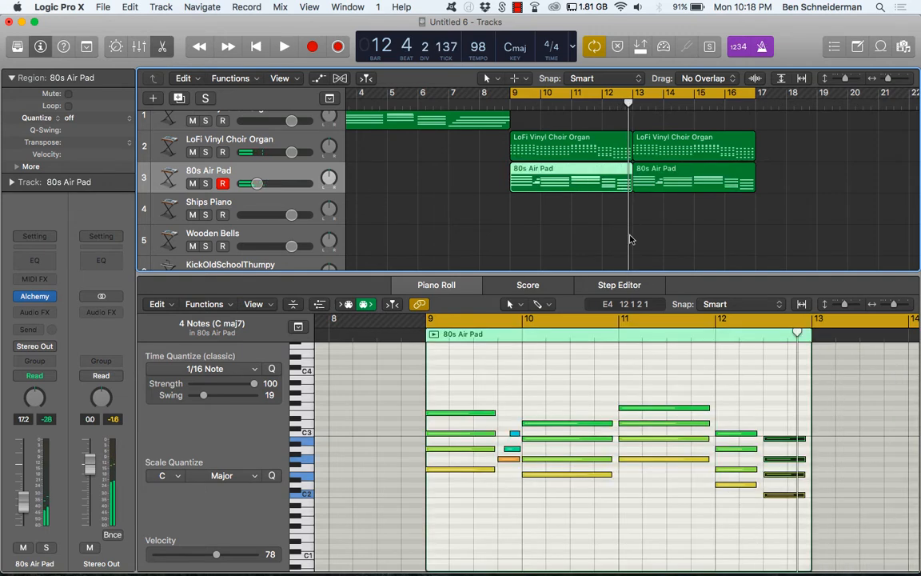
drag(681, 494, 681, 363)
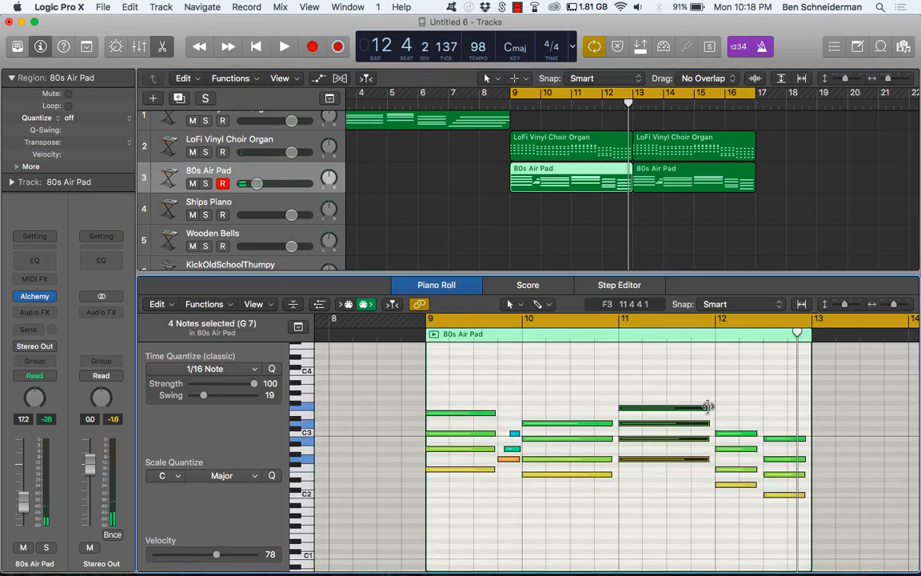
drag(708, 407, 737, 495)
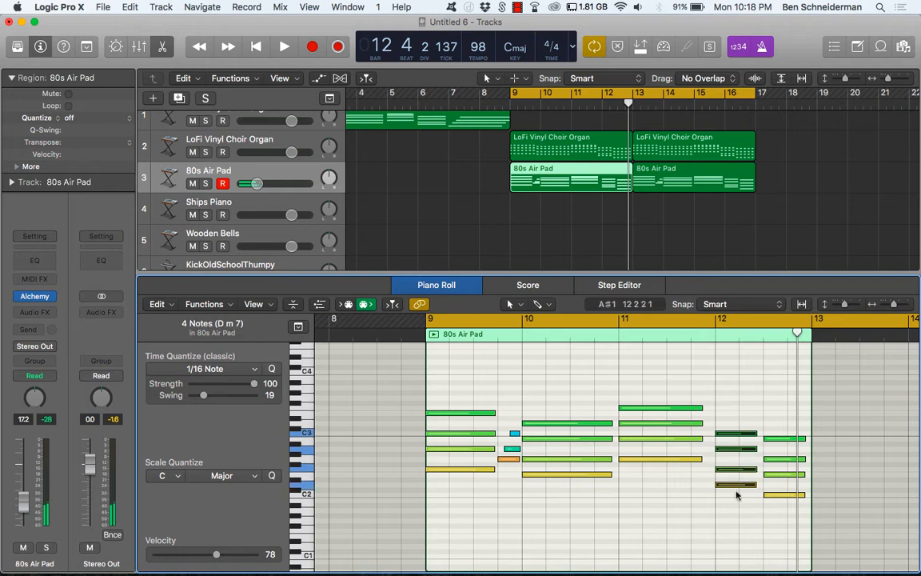
drag(715, 434, 705, 434)
drag(690, 377, 692, 461)
key(space)
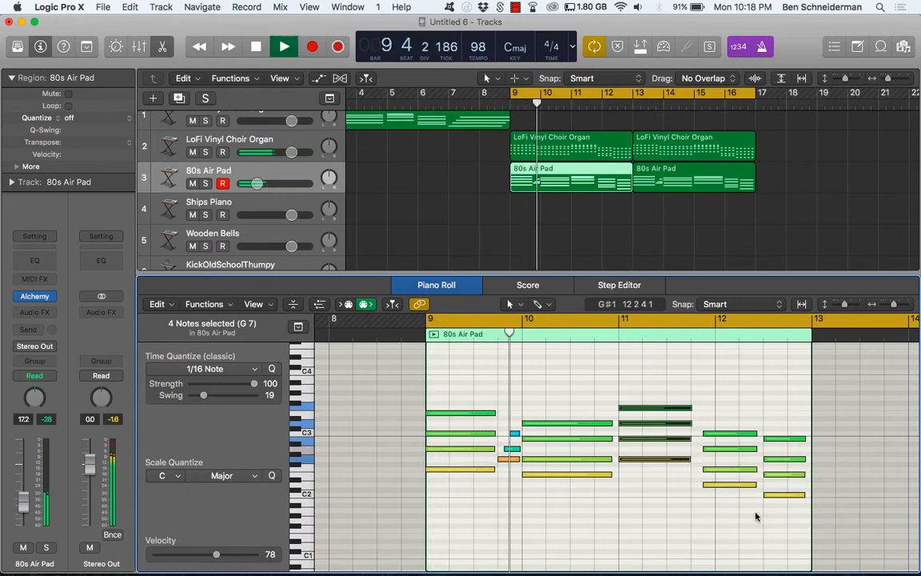
Step: Shorten the D m 7 chord's end by about two sixteenths and start the C maj7 chord a sixteenth before beat 3 of bar 12
drag(745, 435, 740, 526)
key(super+z)
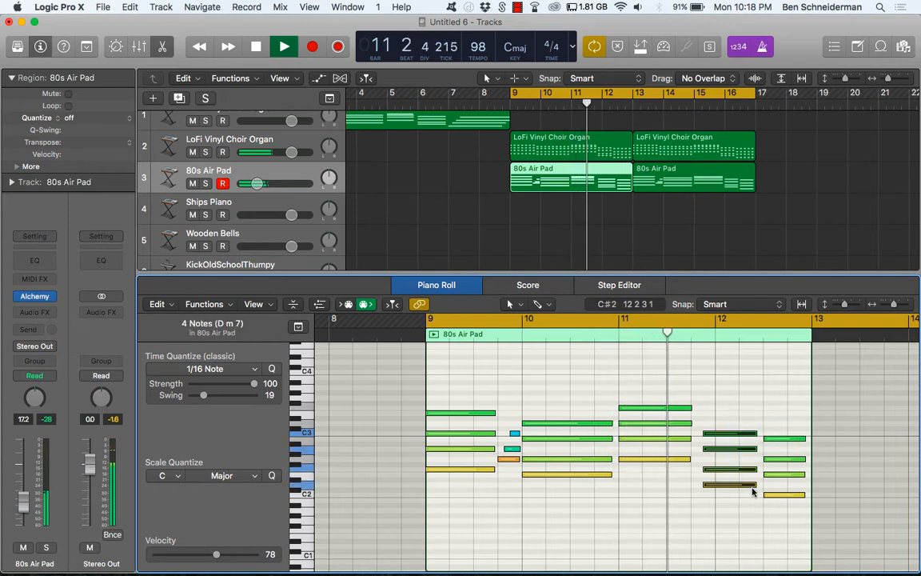
drag(754, 485, 745, 485)
click(781, 429)
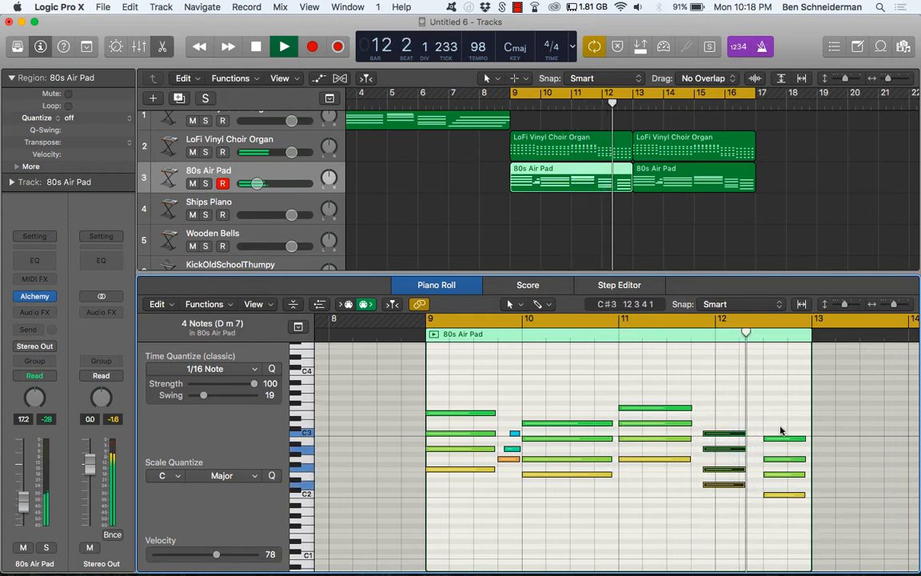
key(space)
drag(766, 496, 758, 497)
key(space)
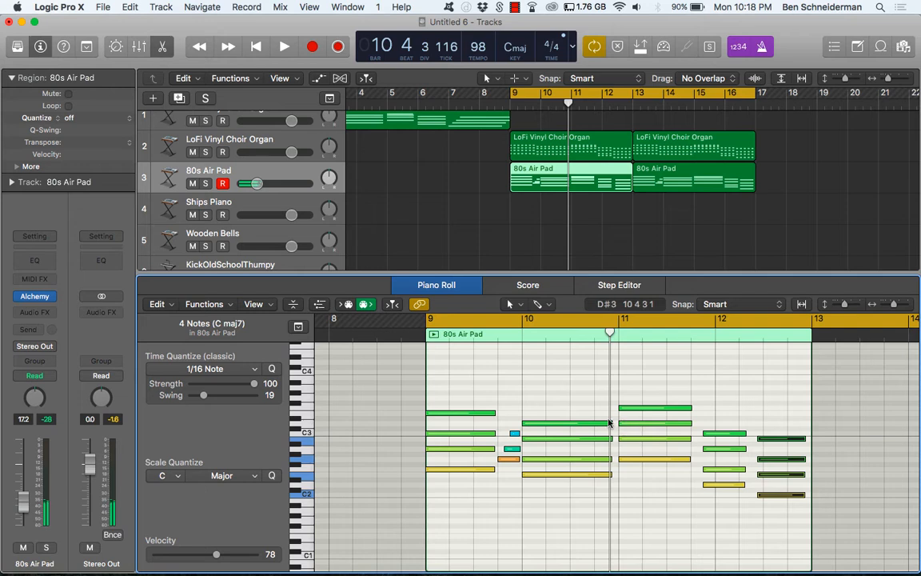
Step: Copy the short C3 note from the end of bar 9 into bar 10 as E3 at 10 3 3 and D3 at beat 4
click(515, 434)
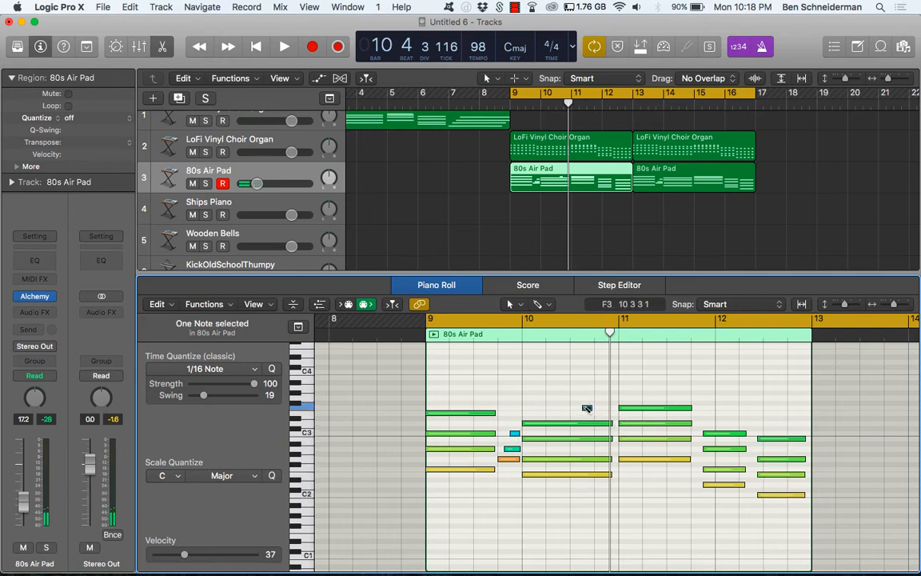
mouse_move(587, 409)
mouse_down()
mouse_move(598, 425)
mouse_move(587, 415)
mouse_up()
key(space)
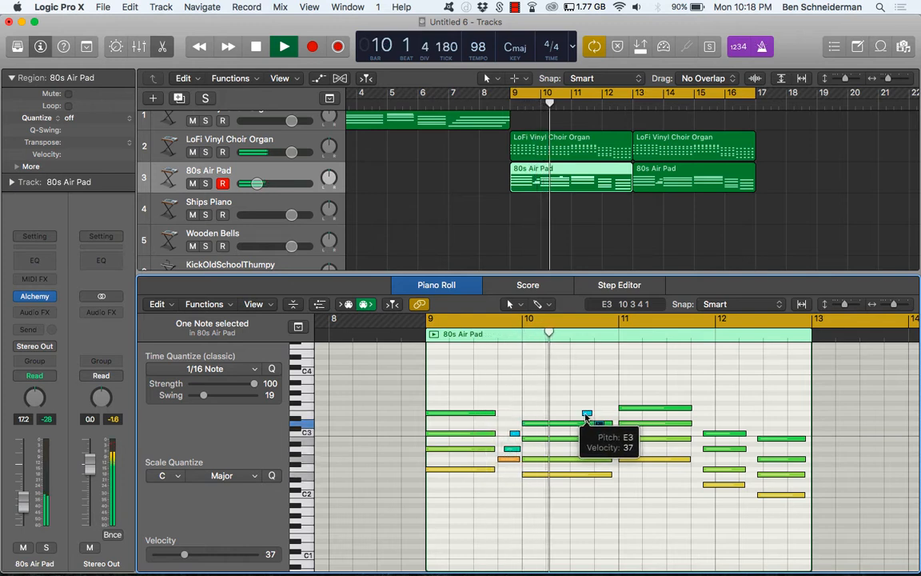
Step: Set the velocity of the short D3 note on beat 4 of bar 10 to 83
drag(587, 416, 583, 414)
click(585, 415)
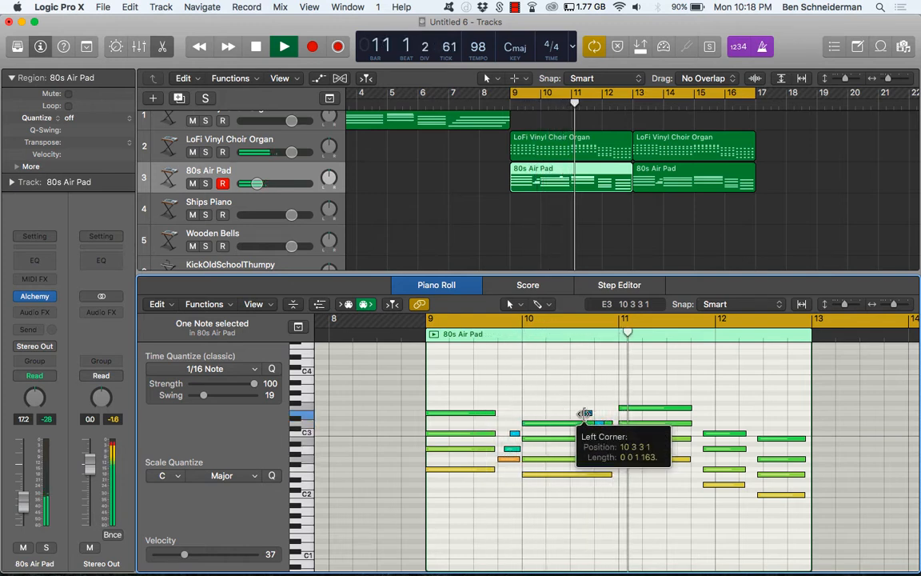
click(594, 422)
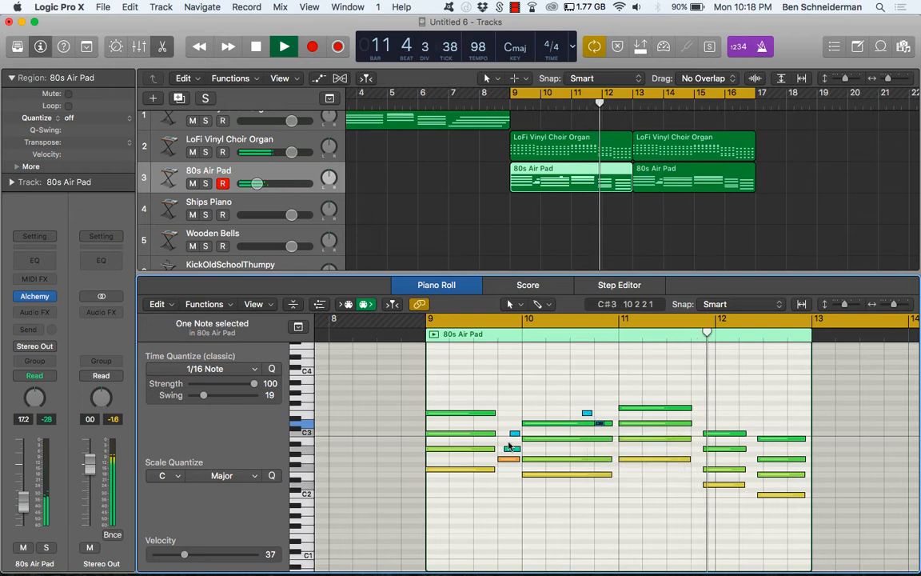
drag(192, 554, 221, 558)
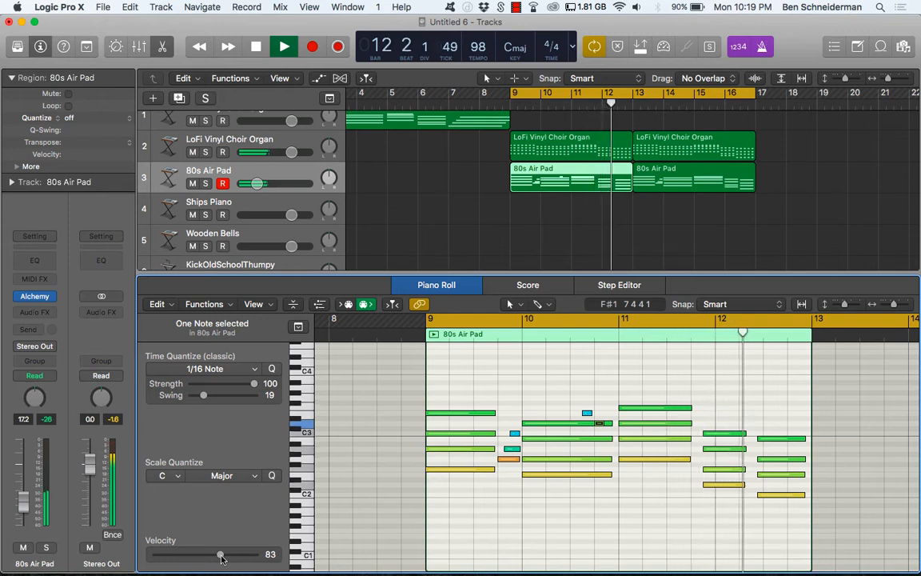
Step: Extend the start of the C maj7 chord in bar 12 another sixteenth earlier and play the region back
key(space)
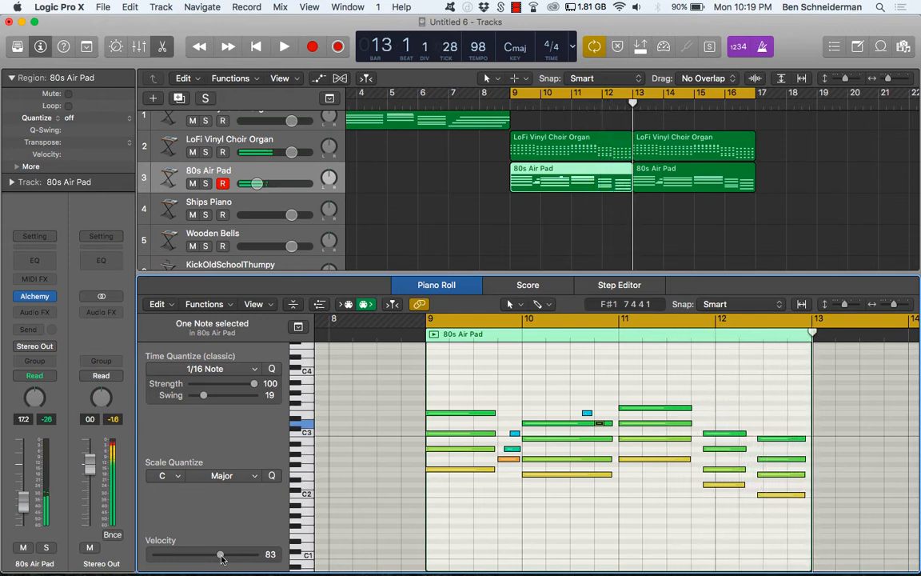
drag(761, 523, 751, 438)
key(space)
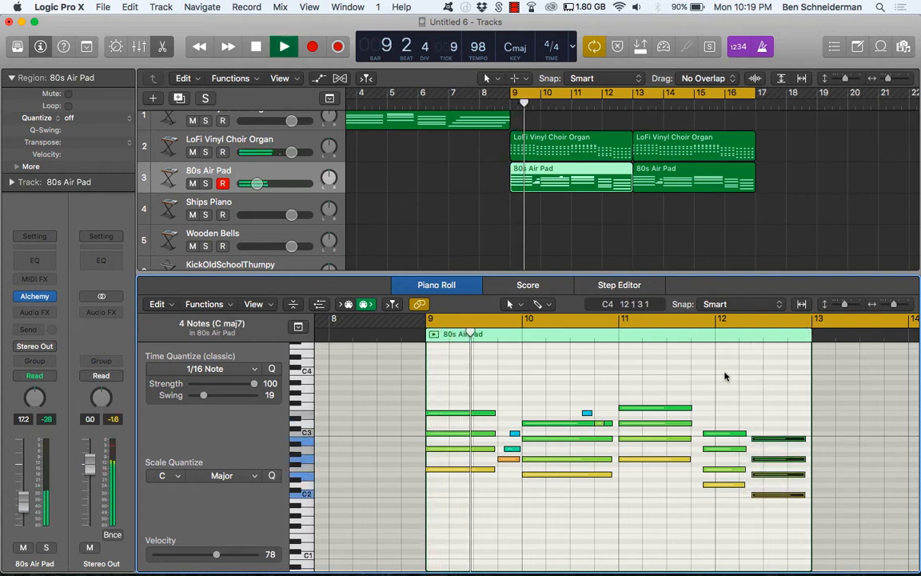
Step: Copy the bar 9 LoFi Vinyl Choir Organ region onto the Ships Piano track at bar 9 and play it back
click(257, 205)
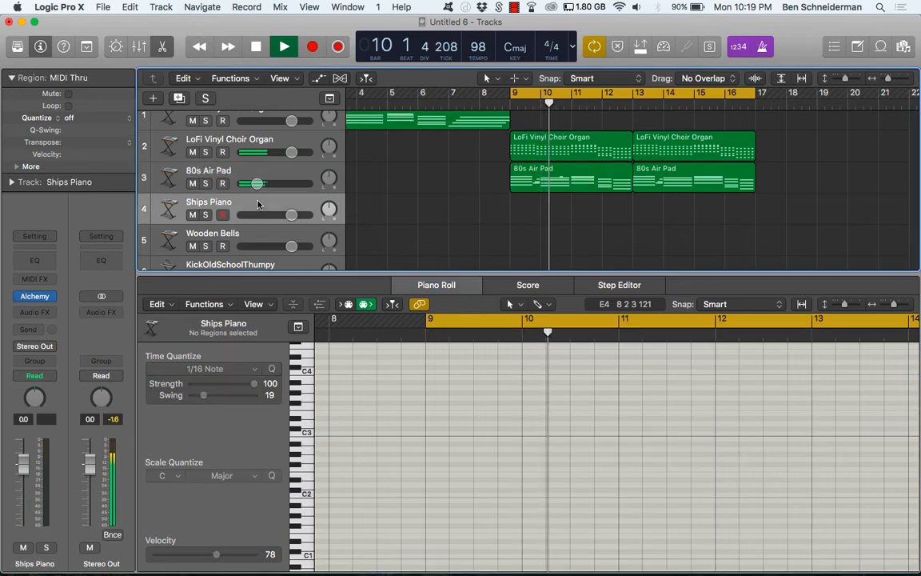
click(539, 141)
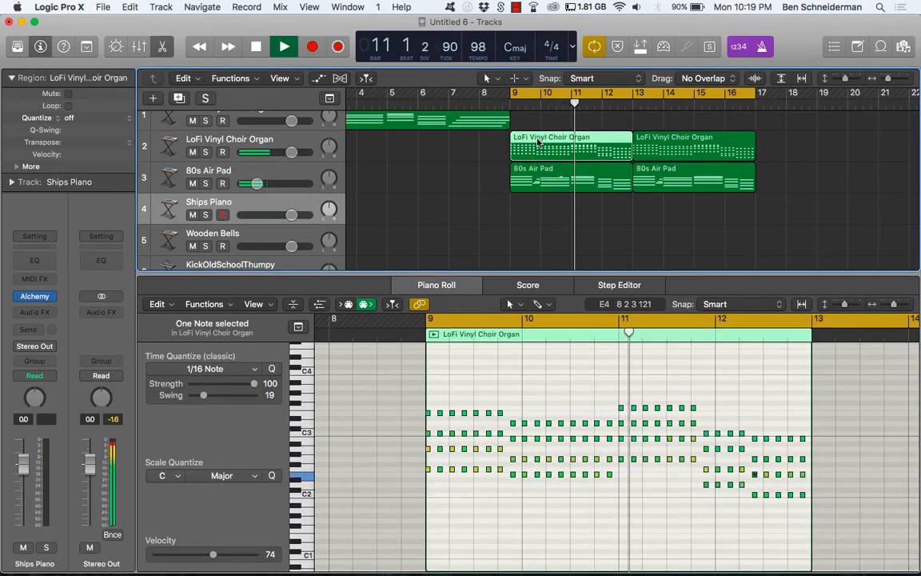
alt+drag(538, 142, 546, 211)
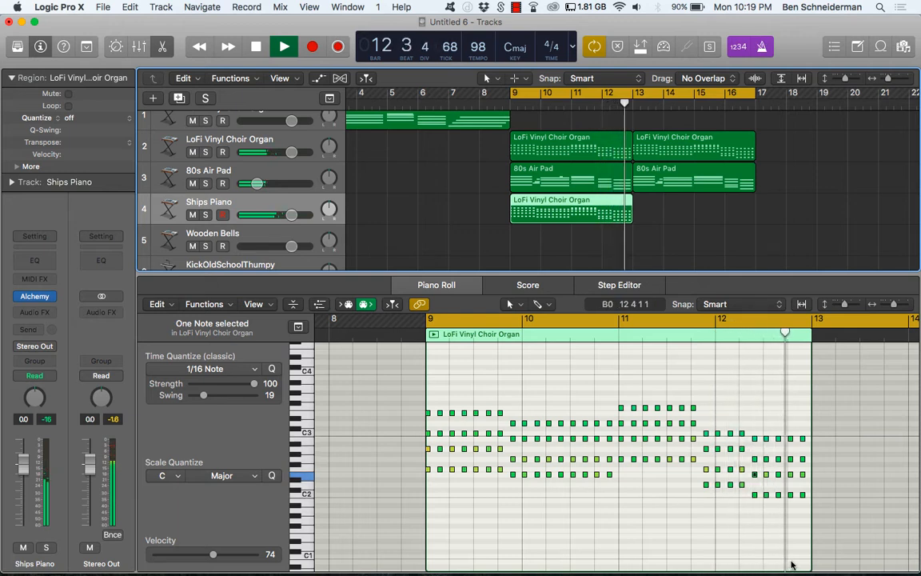
key(space)
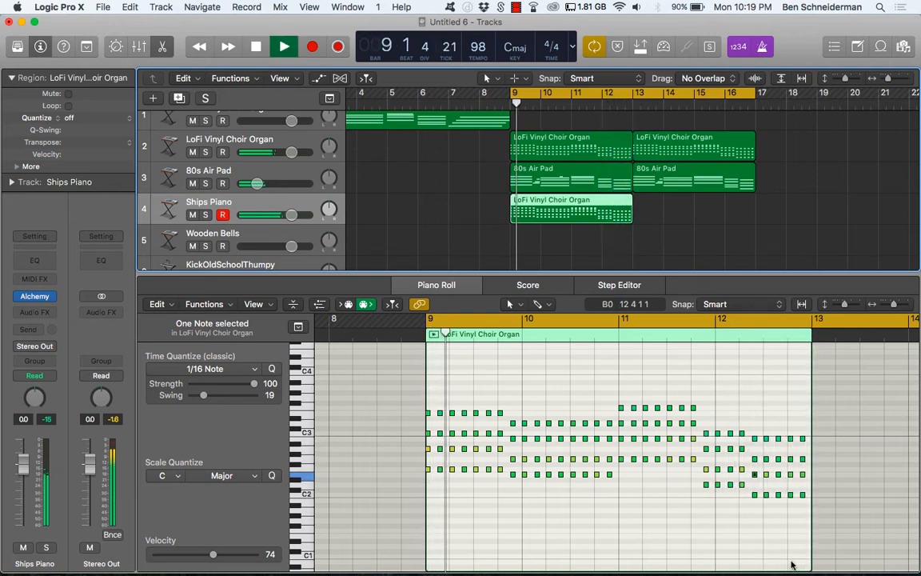
Step: Lower the Ships Piano track's volume to -7.4 dB and repeat its region at bar 13
drag(291, 214, 272, 215)
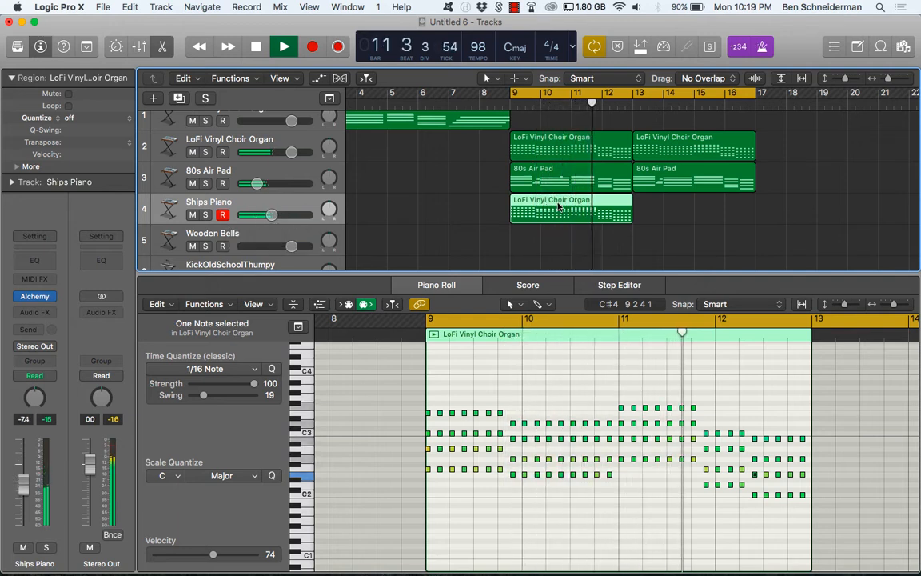
key(super+r)
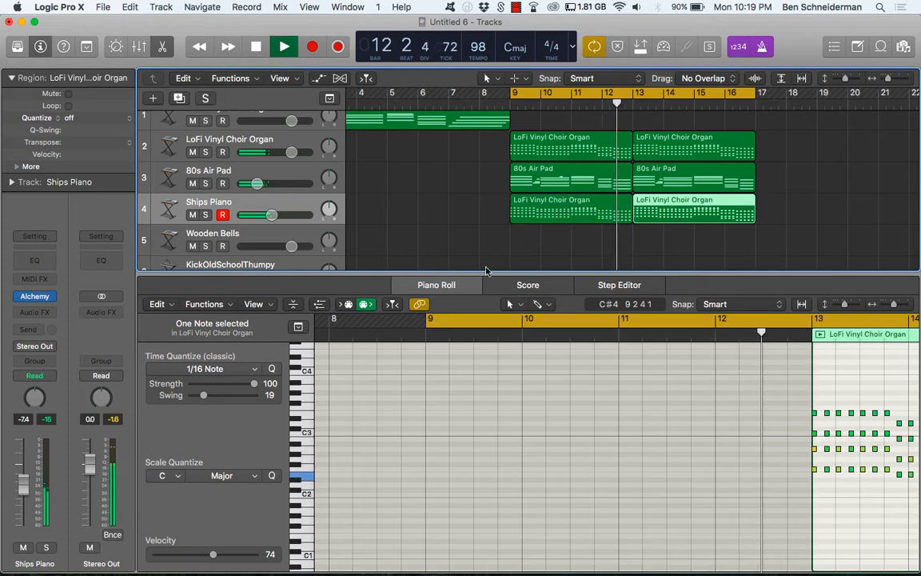
Step: Capture the melody just played on the Wooden Bells track as a recording and delete the extra region starting at bar 14
scroll(306, 184, down, 2)
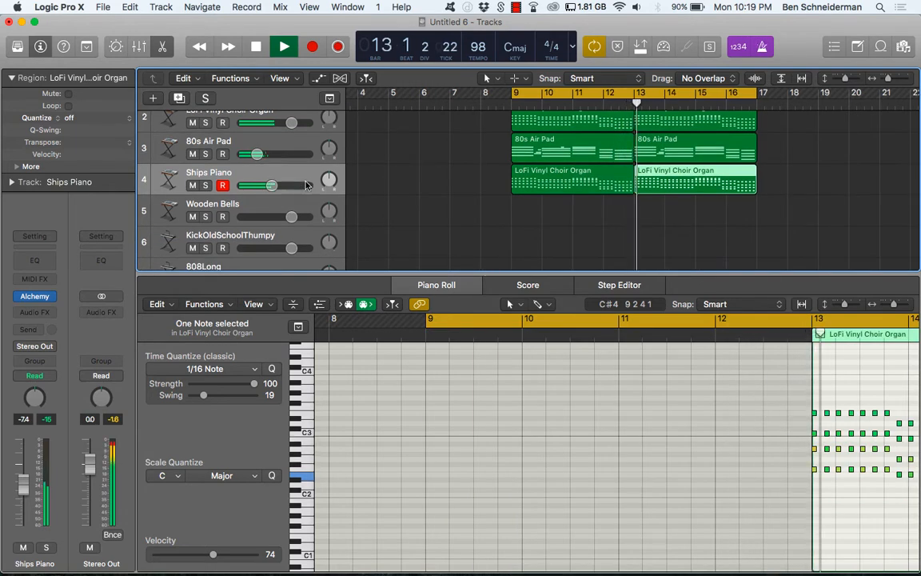
click(268, 203)
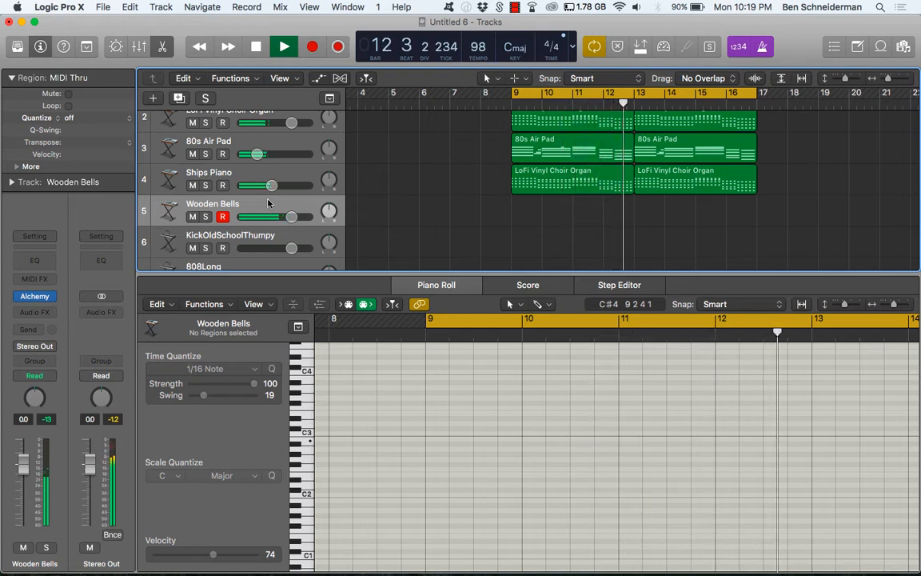
key(space)
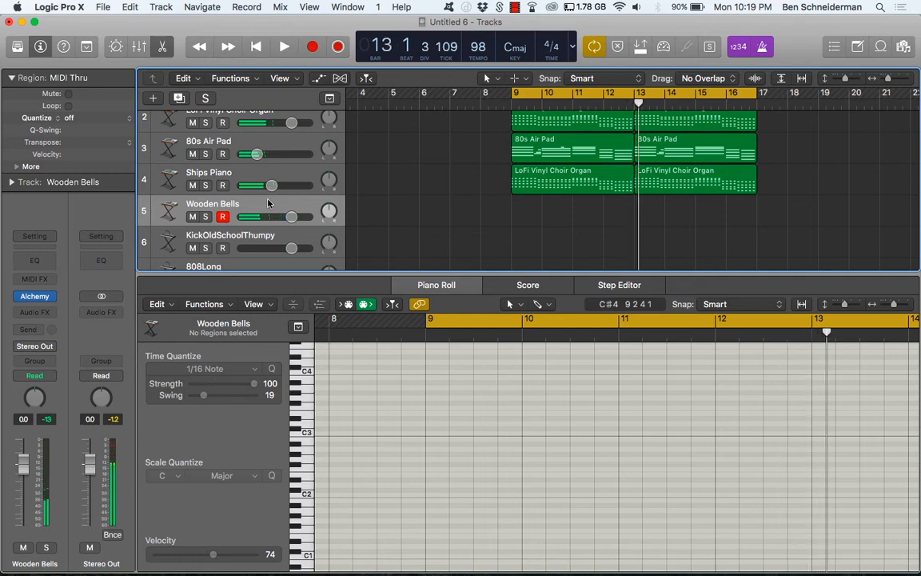
key(shift+r)
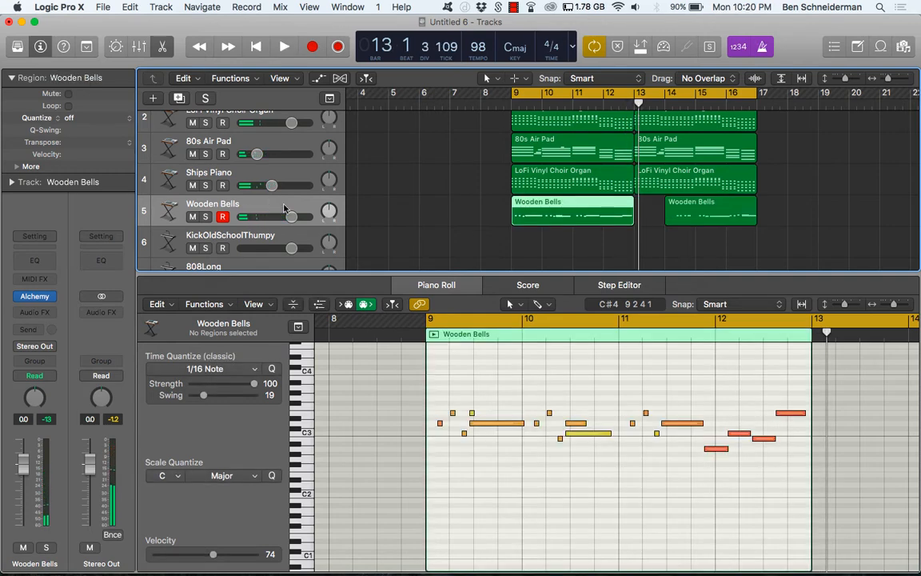
click(707, 196)
key(Delete)
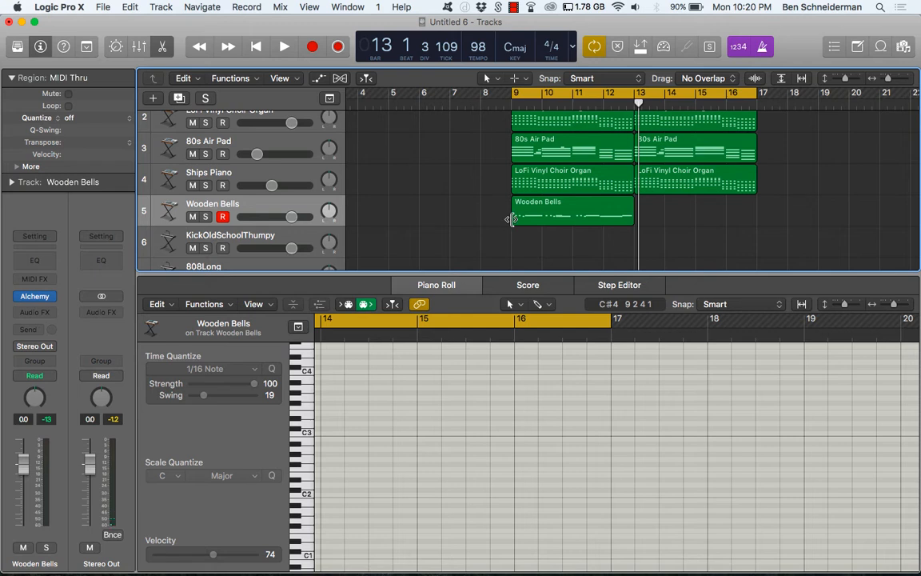
Step: Trim the Wooden Bells region to start at bar 11, audition it, and copy it to bar 9
drag(512, 219, 578, 219)
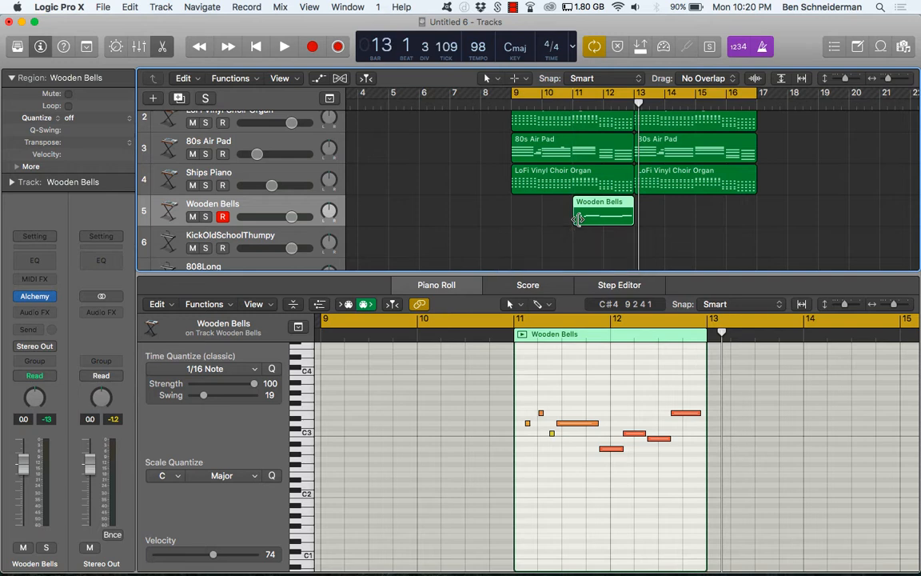
key(space)
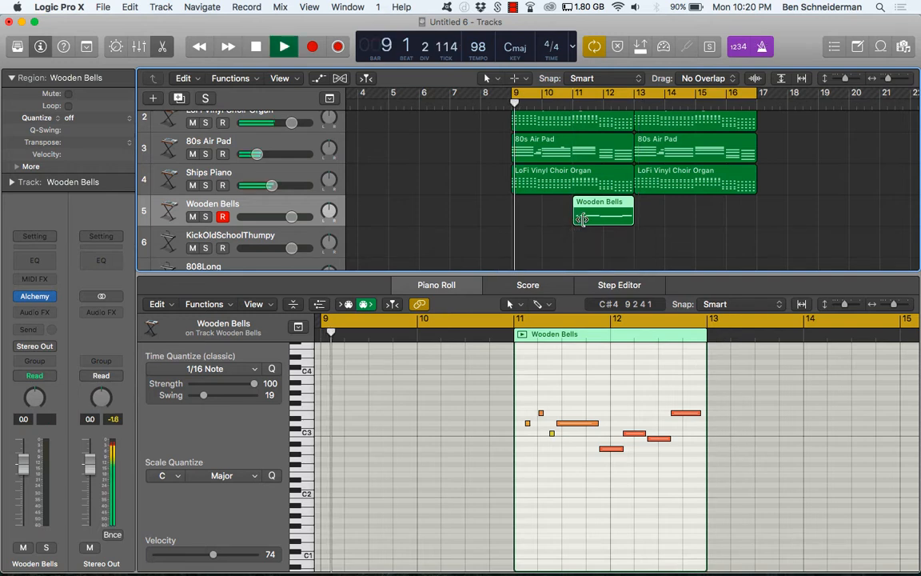
click(581, 209)
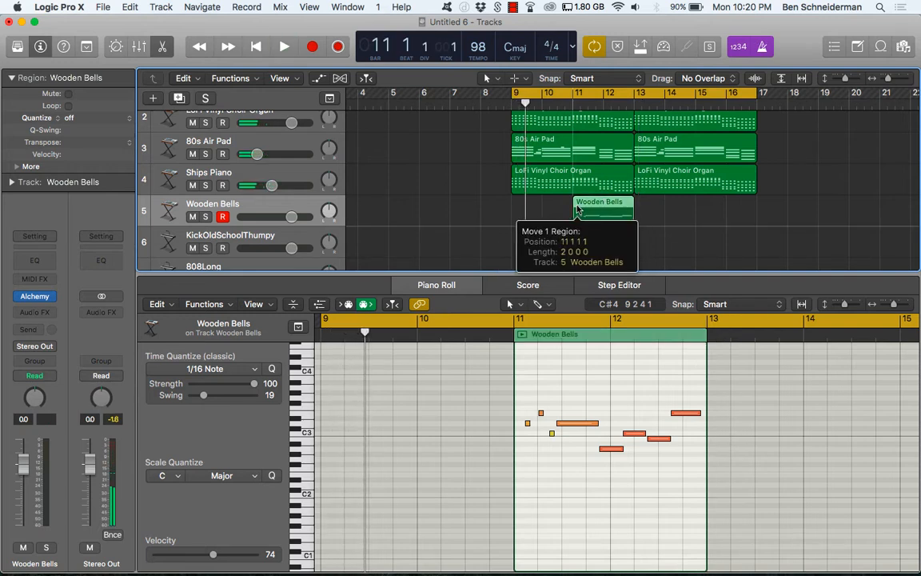
key(space)
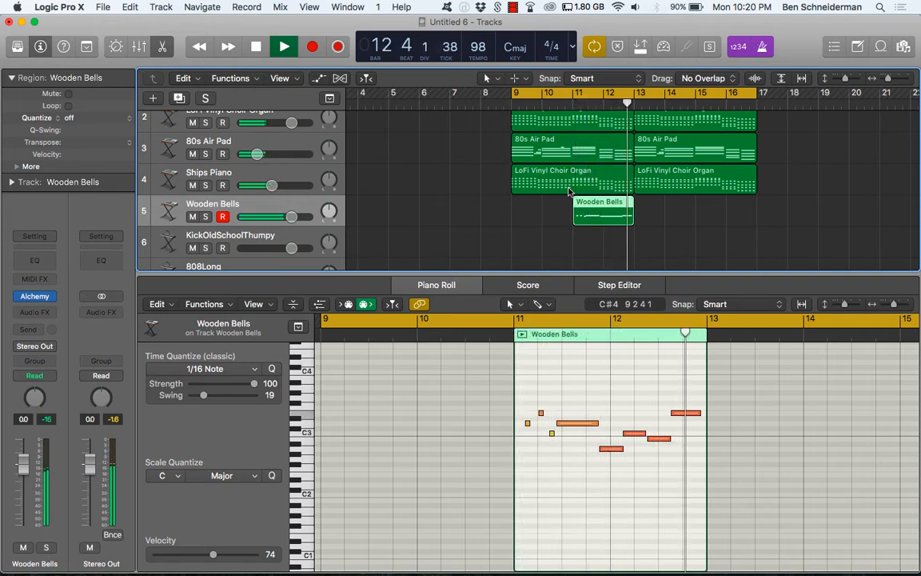
key(space)
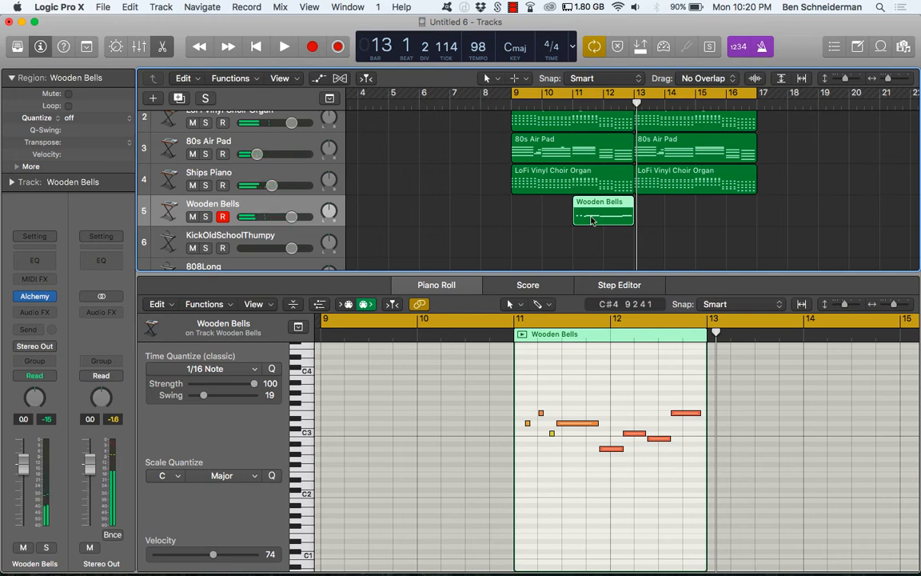
drag(591, 220, 528, 216)
key(space)
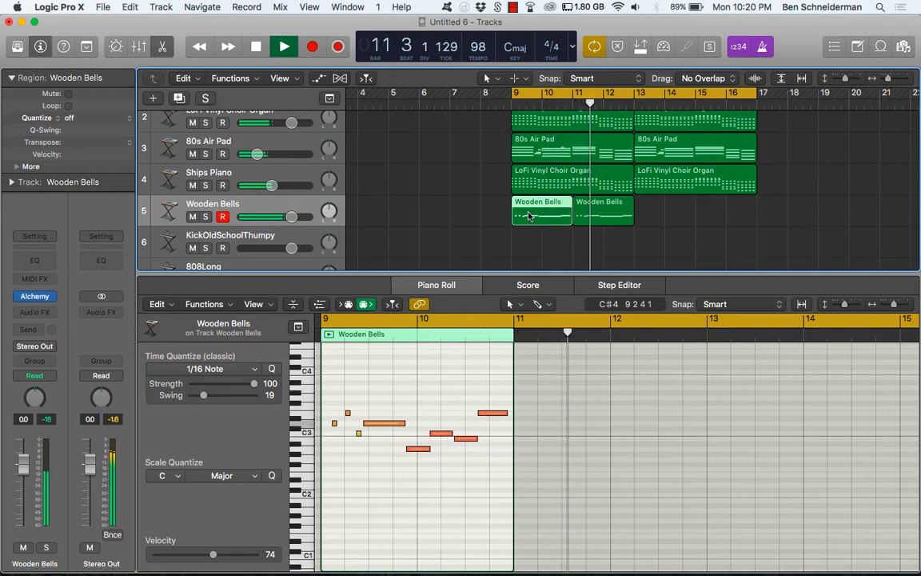
Step: Lower the last note of the Wooden Bells region at bar 11 to A2 and repeat both Wooden Bells regions from bar 13
click(601, 212)
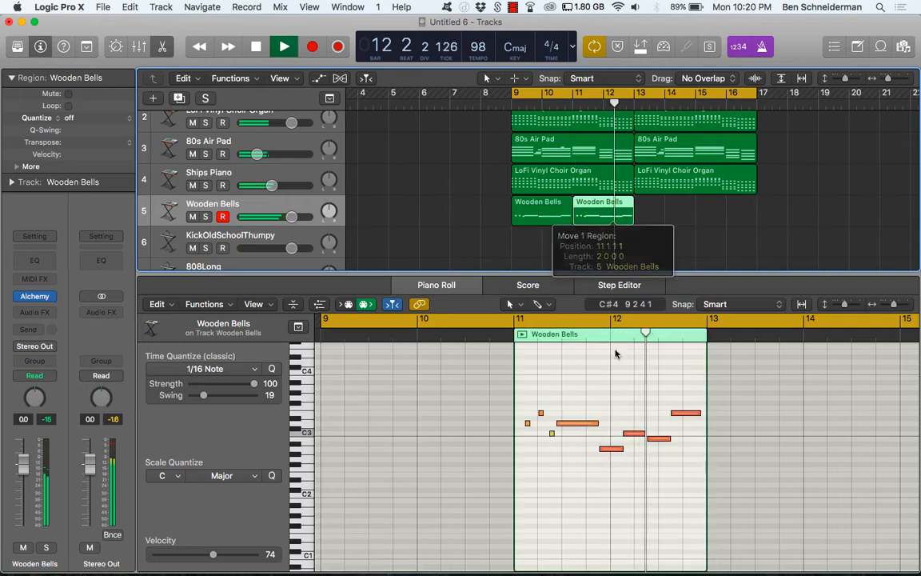
key(space)
drag(676, 413, 678, 455)
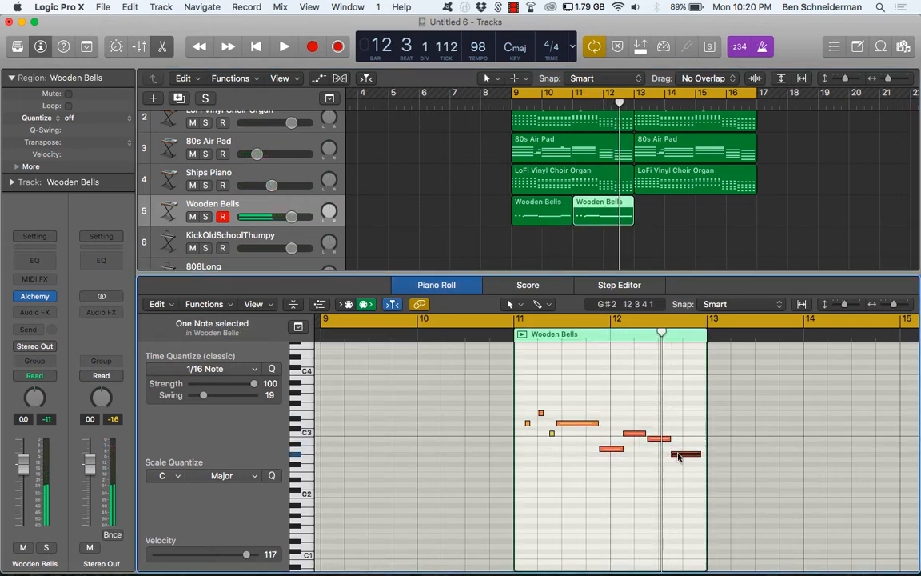
key(alt+Up)
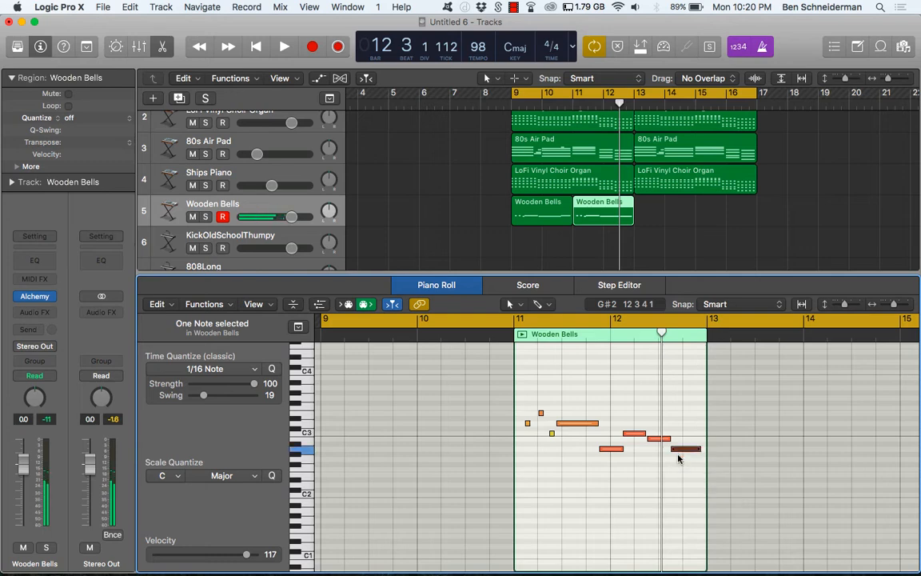
key(space)
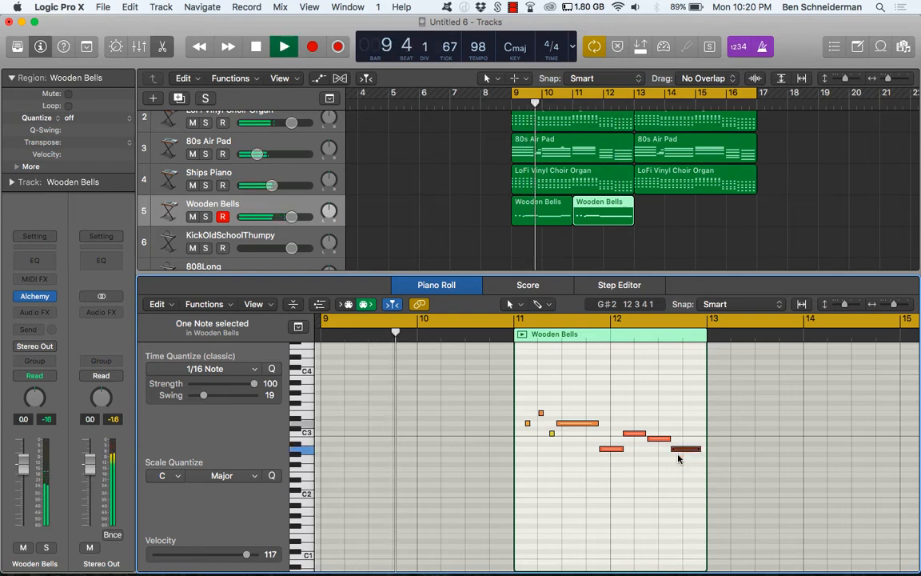
drag(653, 223, 524, 209)
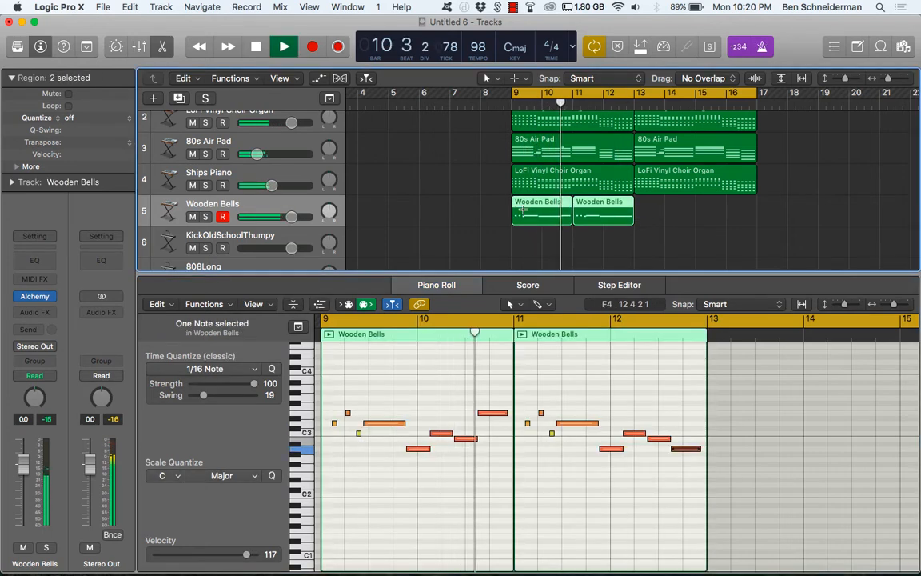
key(super+r)
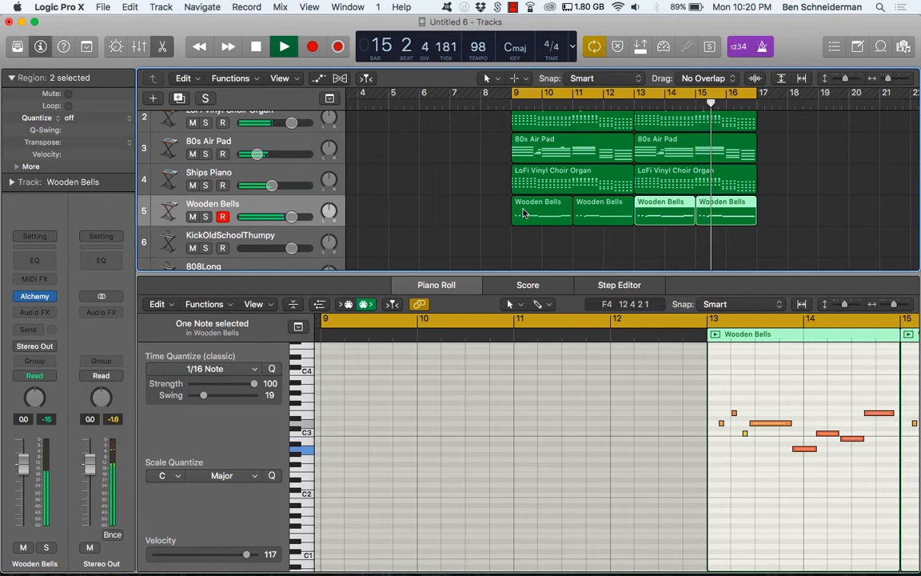
Step: Play the song from the beginning and lower the volume of the first LoFi Vinyl Choir Organ track to -5.1 dB
scroll(523, 213, up, 3)
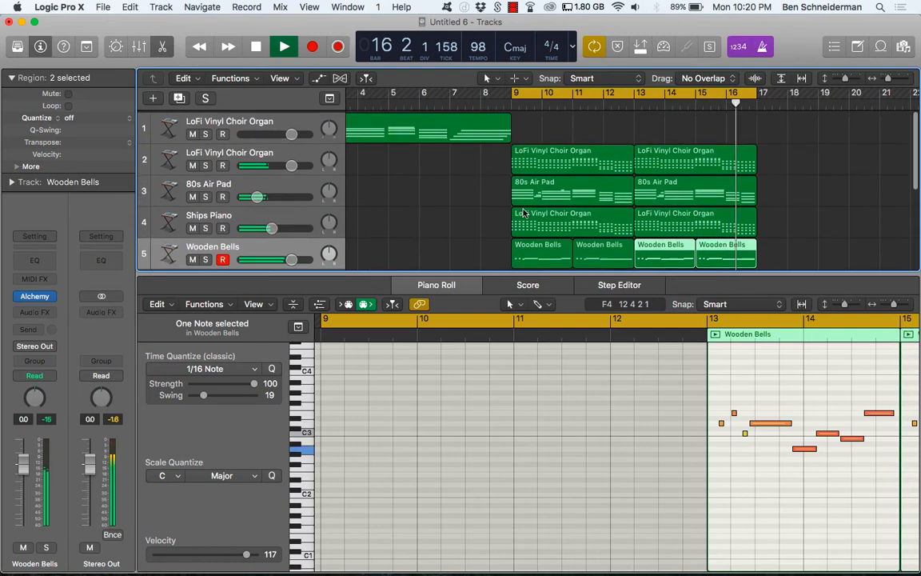
key(super+Left)
key(super+Left)
key(Return)
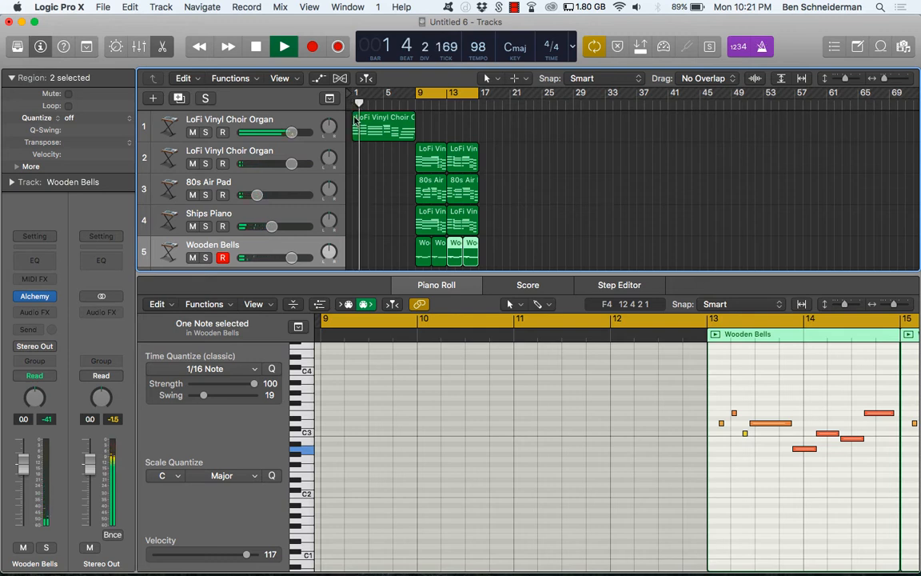
click(291, 133)
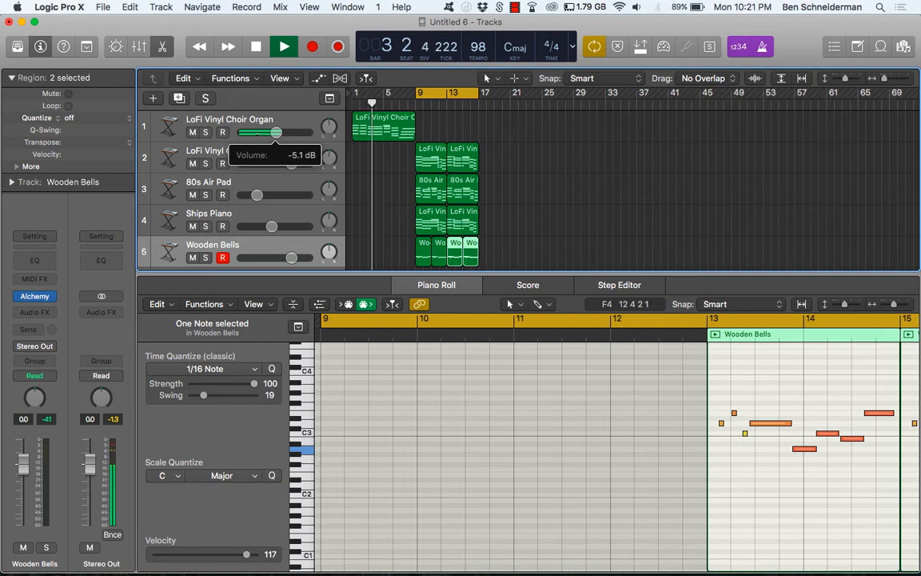
drag(258, 139, 250, 133)
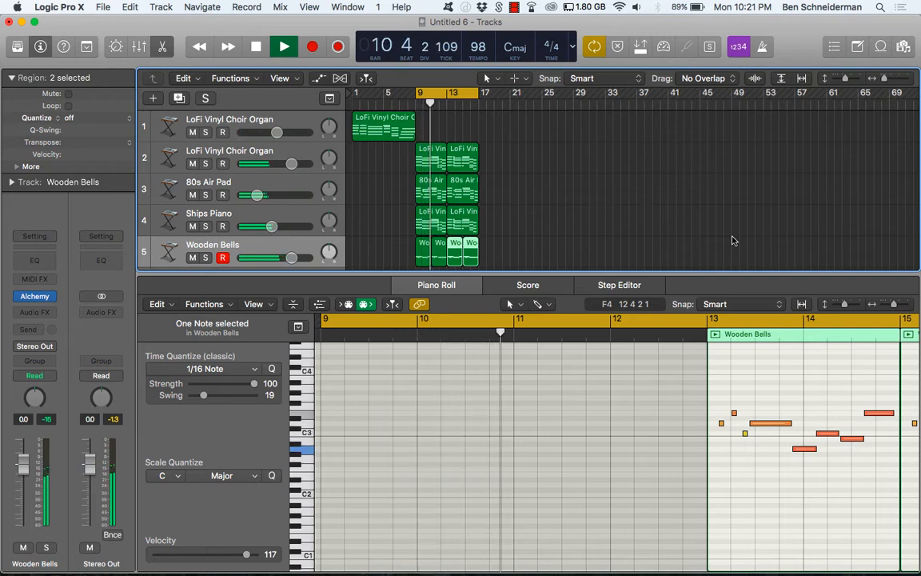
Step: Move the Wooden Bells, Ships Piano and 80s Air Pad regions from bar 9 to bar 17, and play from the beginning
drag(404, 251, 489, 249)
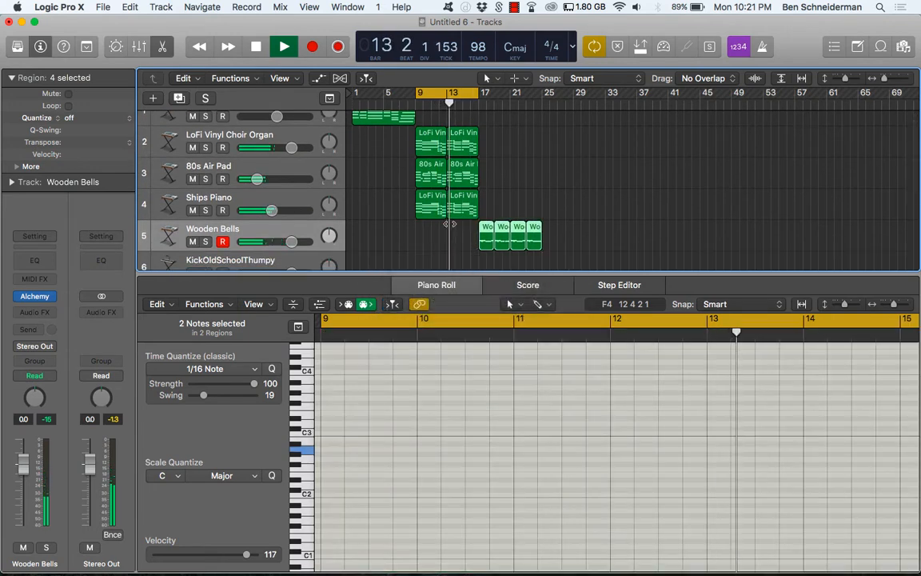
drag(428, 206, 495, 195)
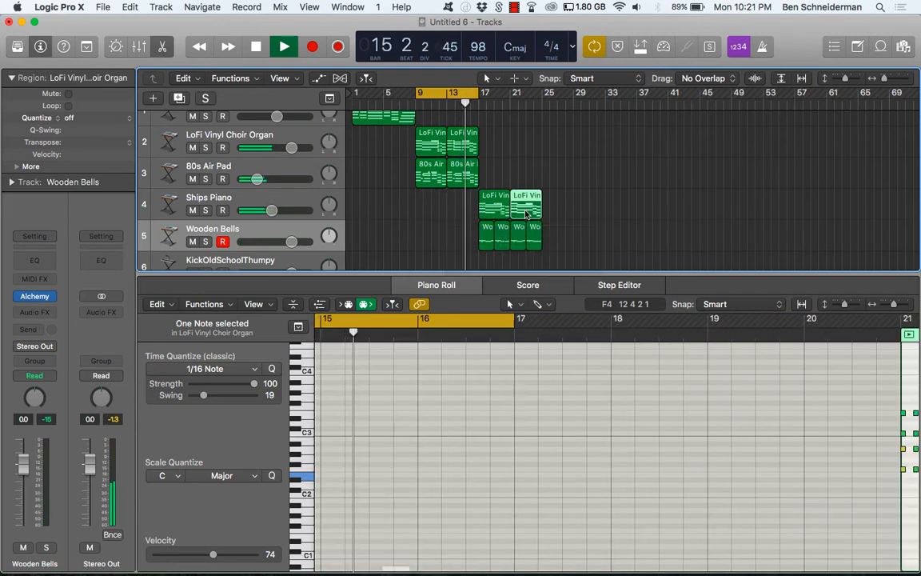
click(484, 184)
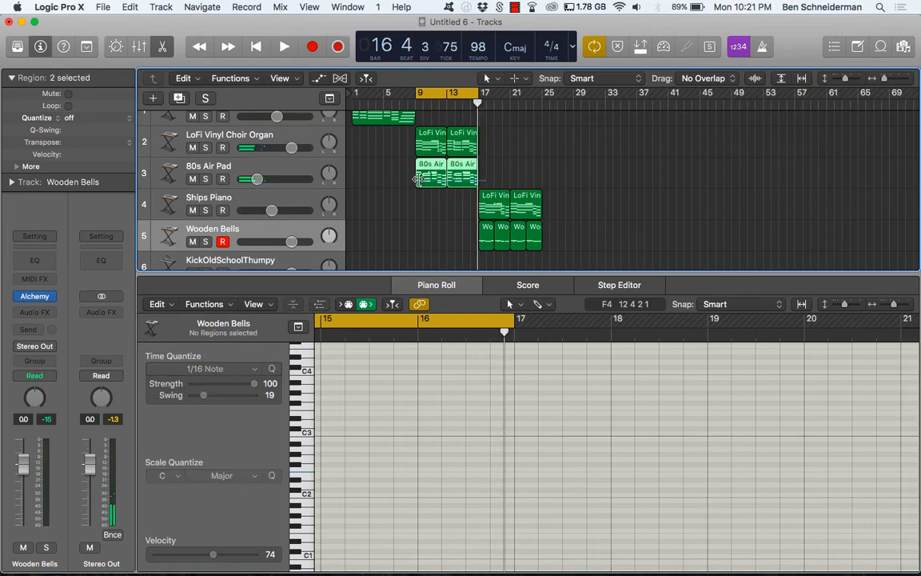
key(super+r)
drag(367, 174, 449, 172)
key(Delete)
key(space)
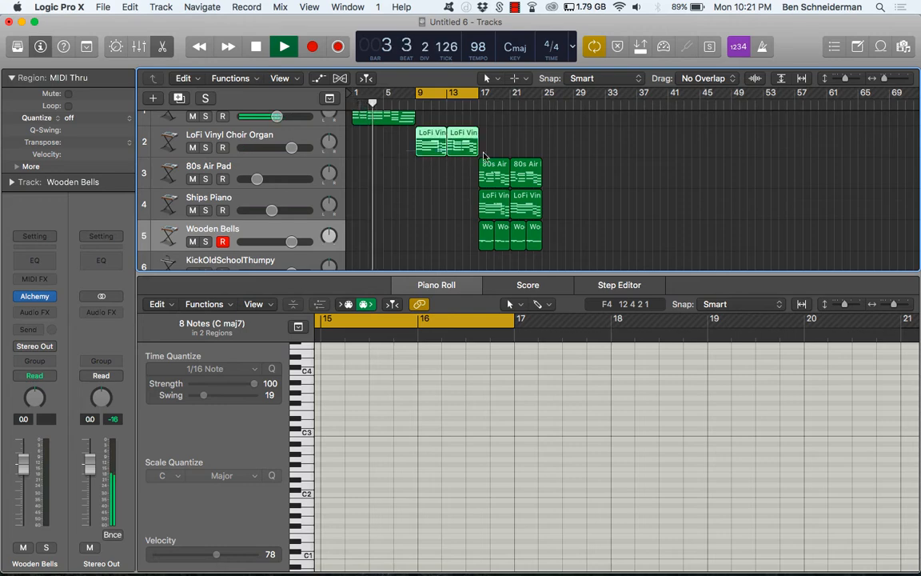
Step: Move both LoFi Vinyl Choir Organ regions on track 2 from bar 9 to start at bar 10
drag(484, 153, 492, 154)
key(super+Right)
key(super+Right)
key(super+Right)
key(super+Right)
key(super+Right)
drag(435, 140, 473, 141)
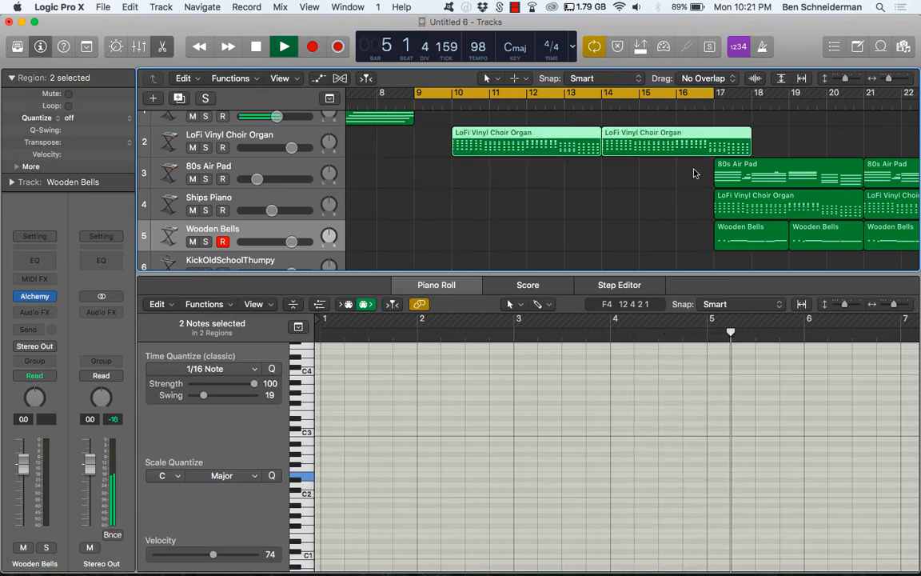
Step: Move all 80s Air Pad, Ships Piano and Wooden Bells regions together so they start at bar 10
drag(693, 172, 915, 233)
scroll(500, 175, left, 6)
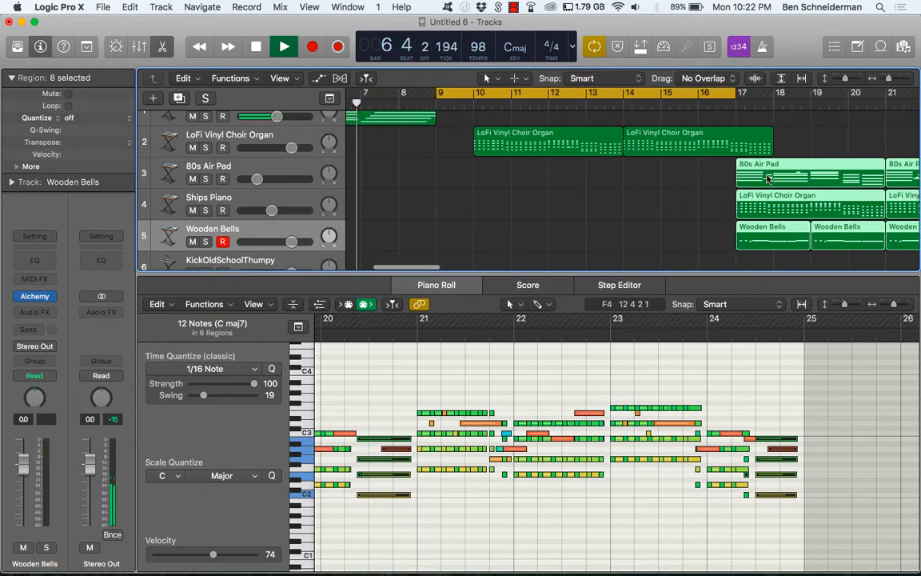
drag(759, 172, 504, 165)
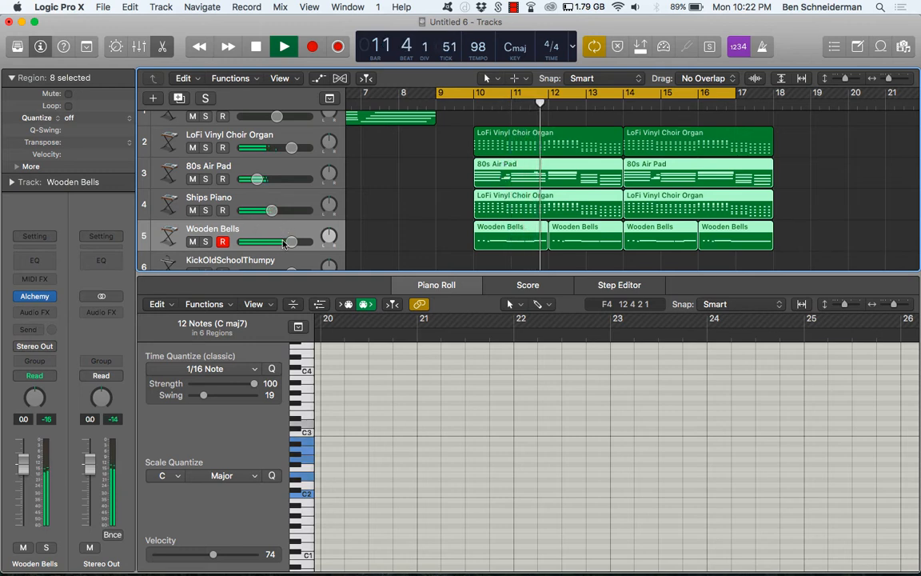
Step: Lower the Wooden Bells track's volume to -8.0 dB
drag(290, 241, 270, 241)
scroll(284, 240, down, 2)
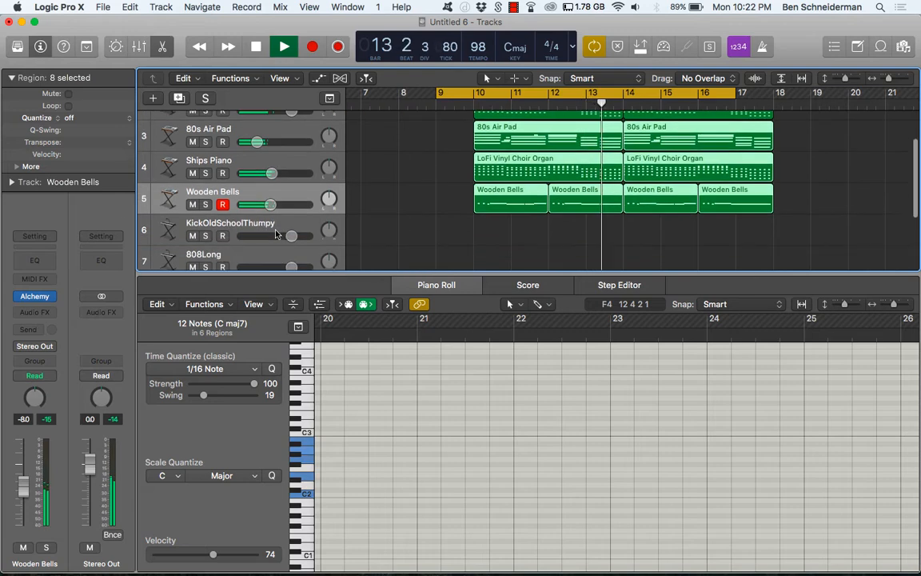
Step: Select the KickOldSchoolThumpy track, stop playback, and close the Piano Roll editor to show all tracks
click(265, 228)
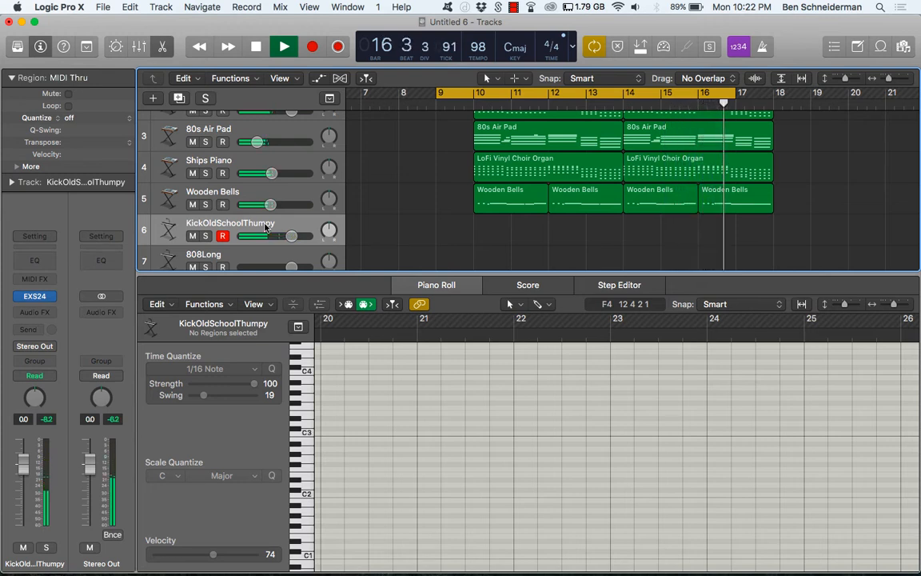
key(space)
key(super+Left)
key(super+Left)
key(super+Left)
key(super+Left)
key(super+Left)
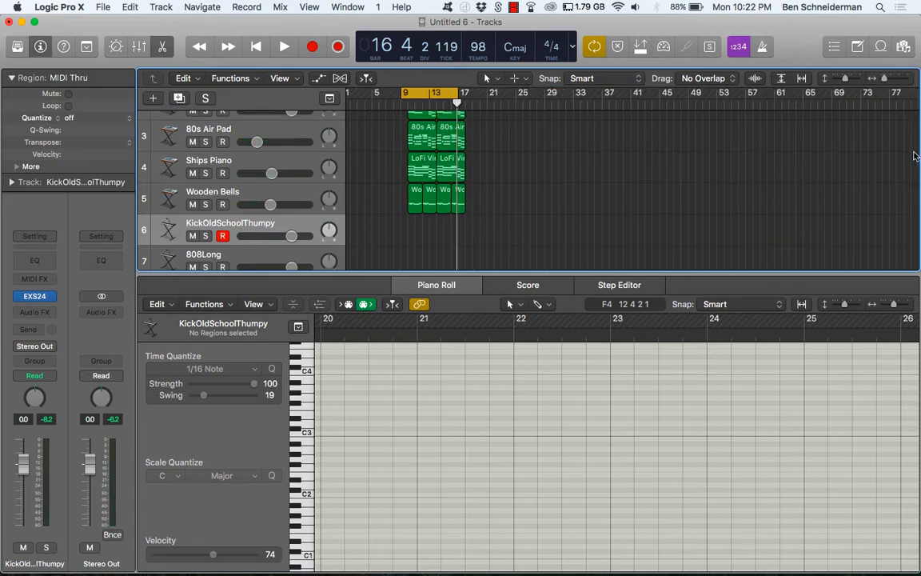
scroll(578, 228, up, 3)
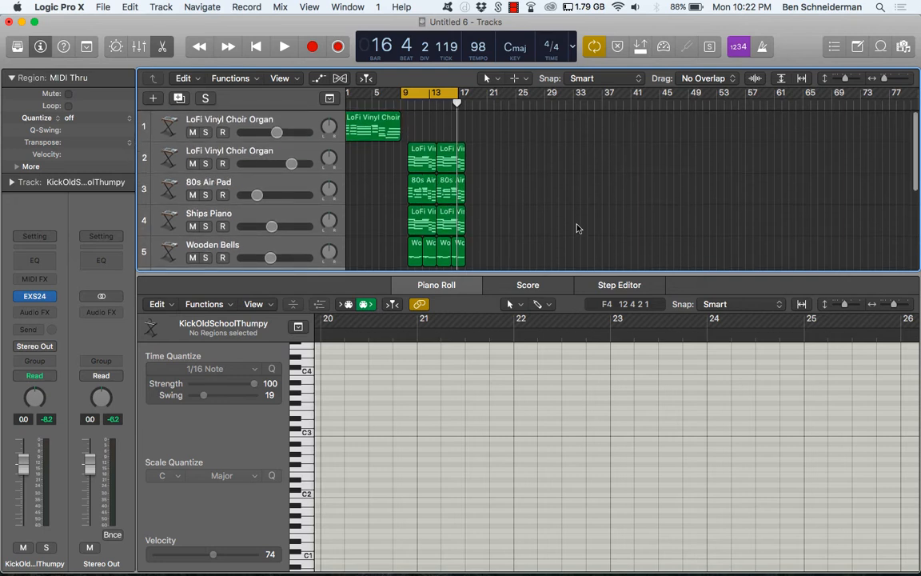
key(e)
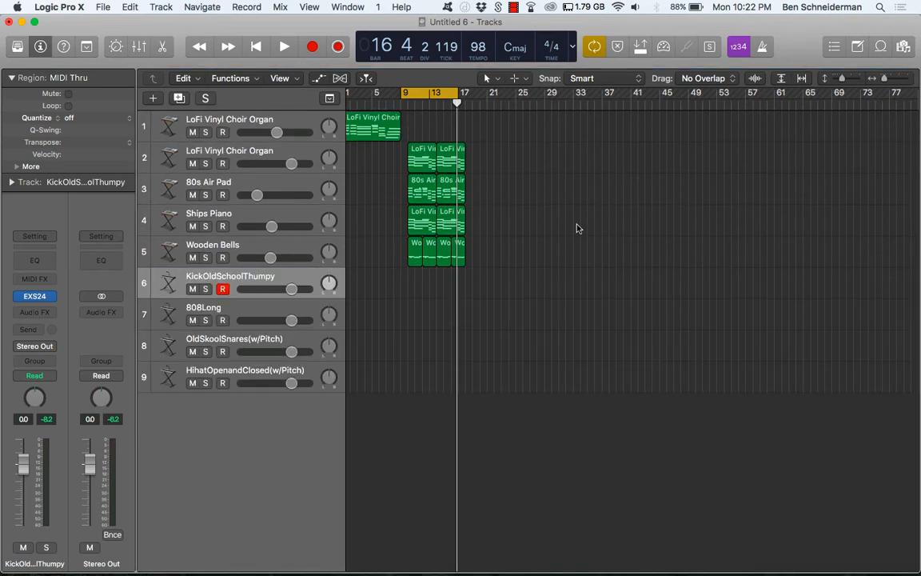
Step: Add one audio track with Input 1 + 2 below KickOldSchoolThumpy and ready it for recording with the metronome on
click(153, 98)
click(459, 60)
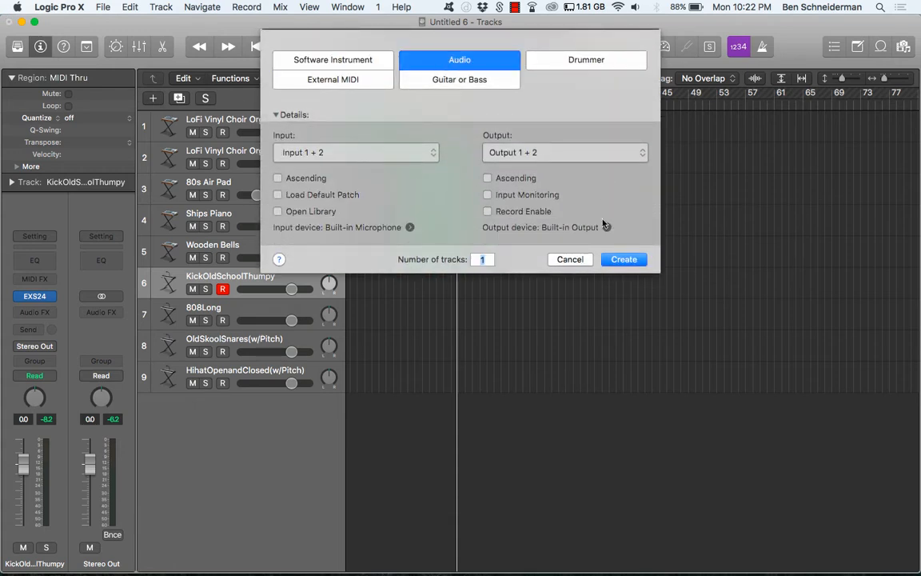
click(620, 260)
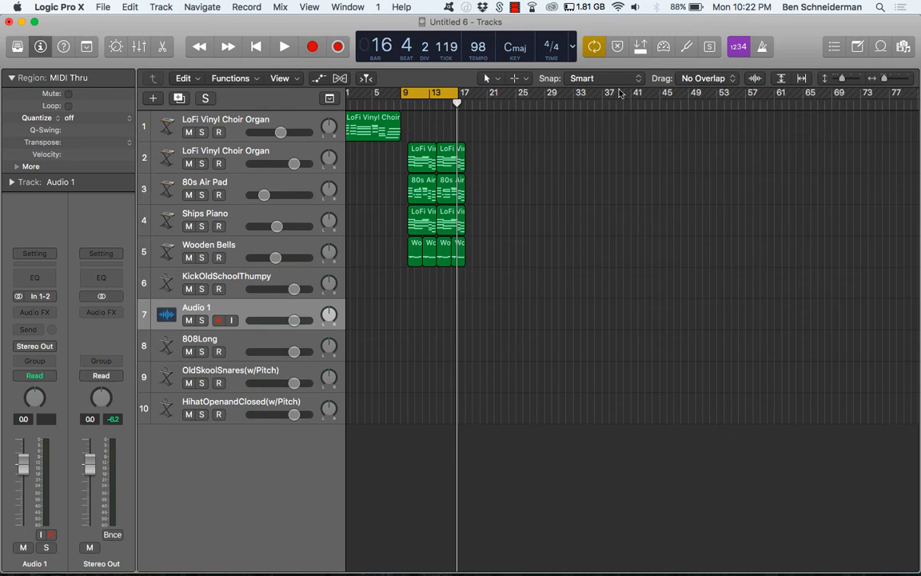
click(765, 48)
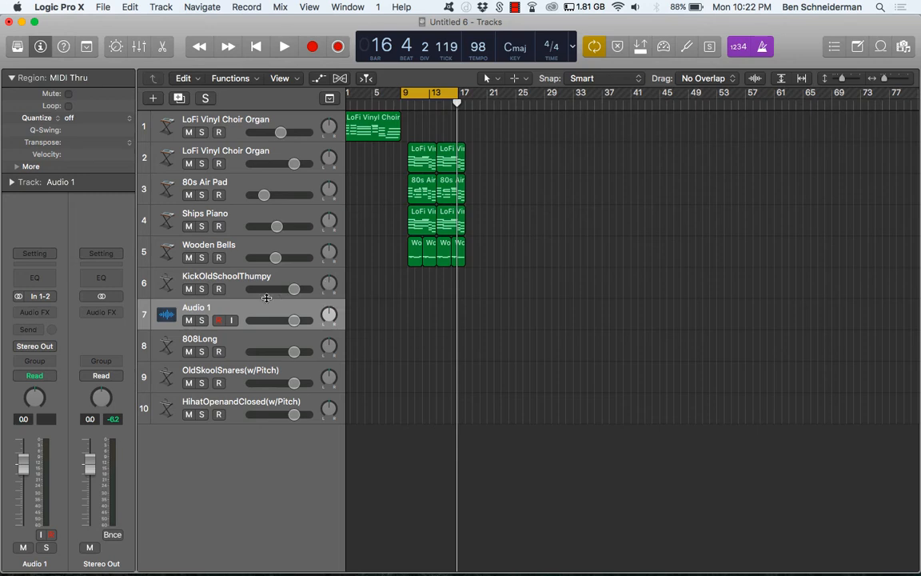
click(218, 319)
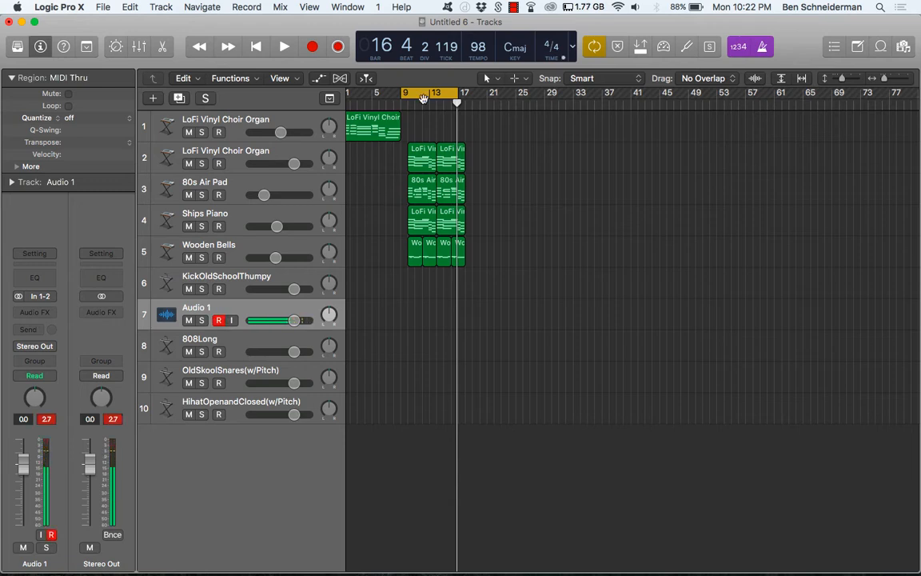
Step: Record a trial take on the Audio 1 track from bar 9 and delete it along with its audio file
click(399, 104)
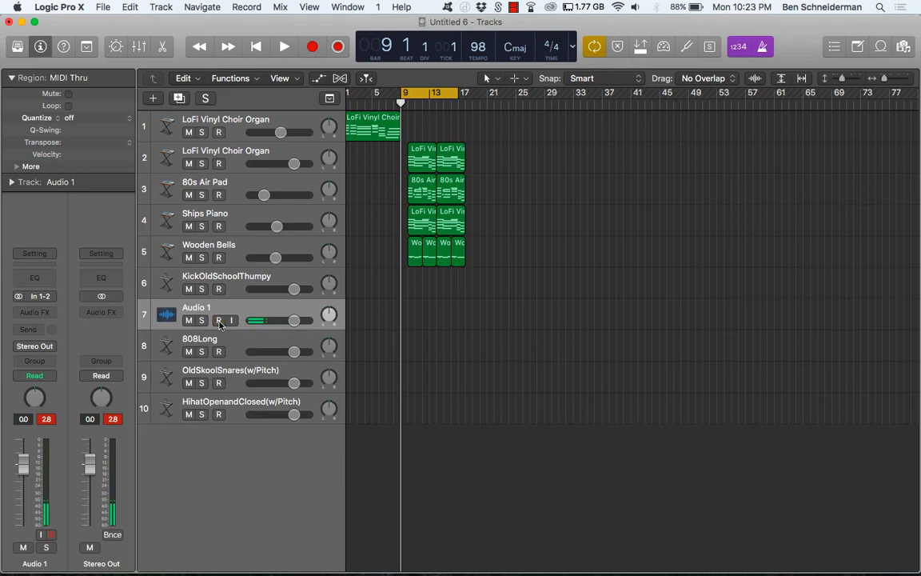
key(r)
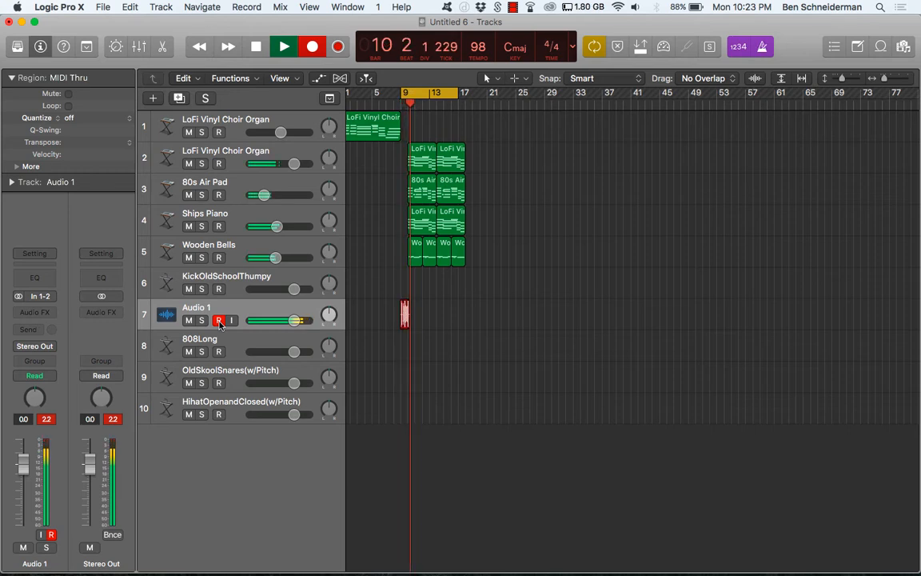
key(space)
key(BackSpace)
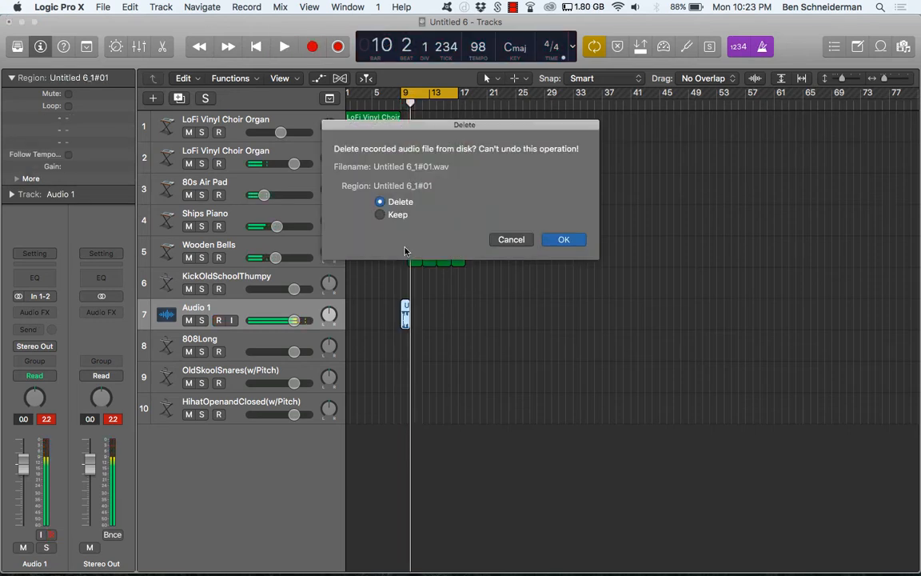
click(563, 239)
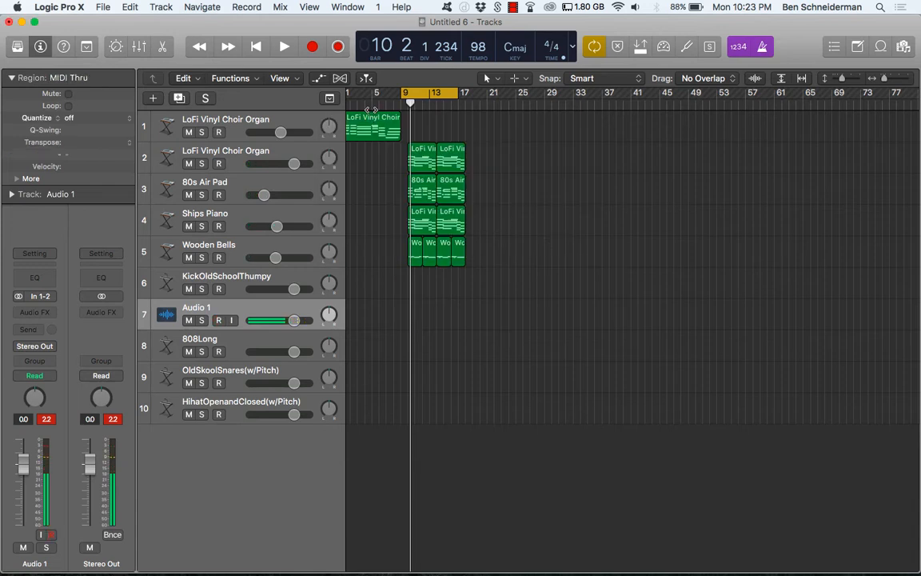
Step: Extend the cycle range to start at bar 7 and record an audio take on the Audio 1 track
drag(405, 93, 385, 94)
key(r)
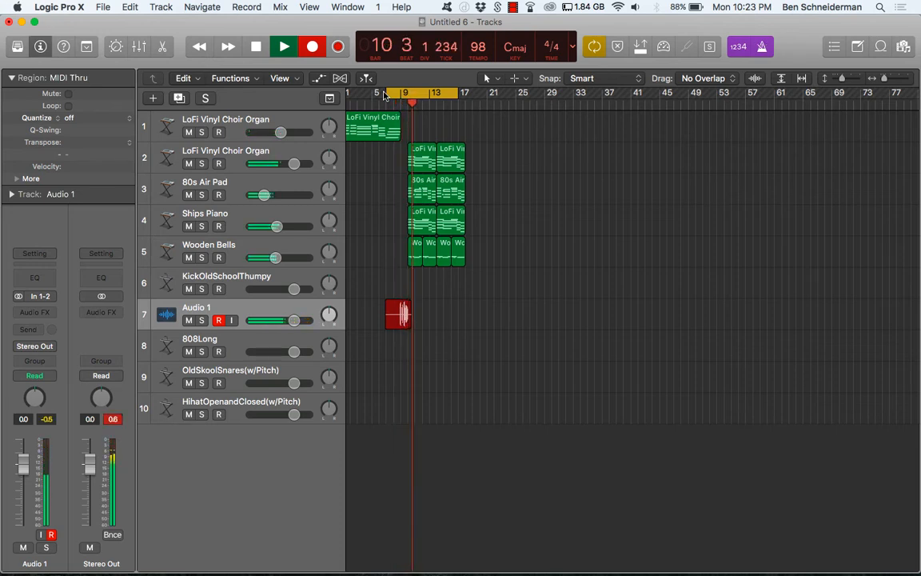
key(space)
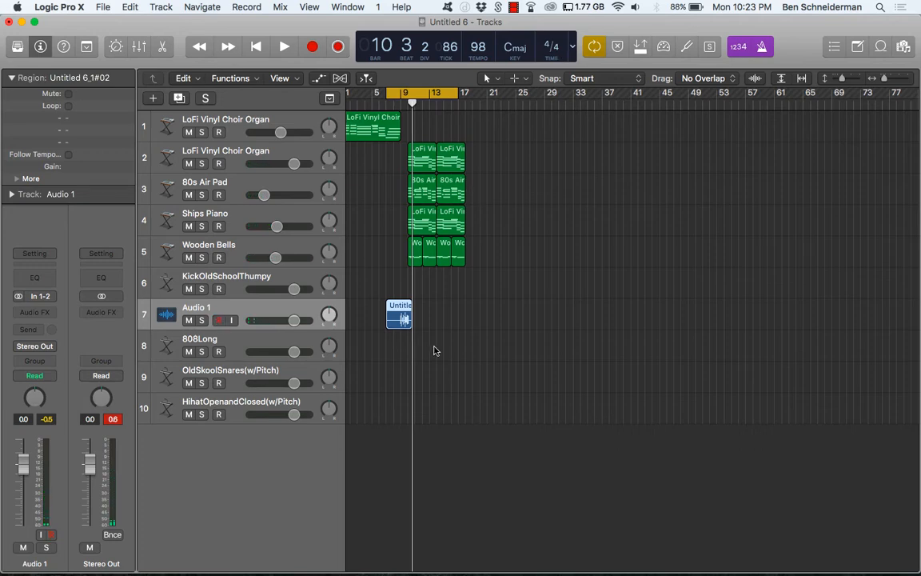
Step: Trim the start of the recorded Audio 1 region to bar 8 beat 3
scroll(460, 319, up, 8)
scroll(462, 319, left, 5)
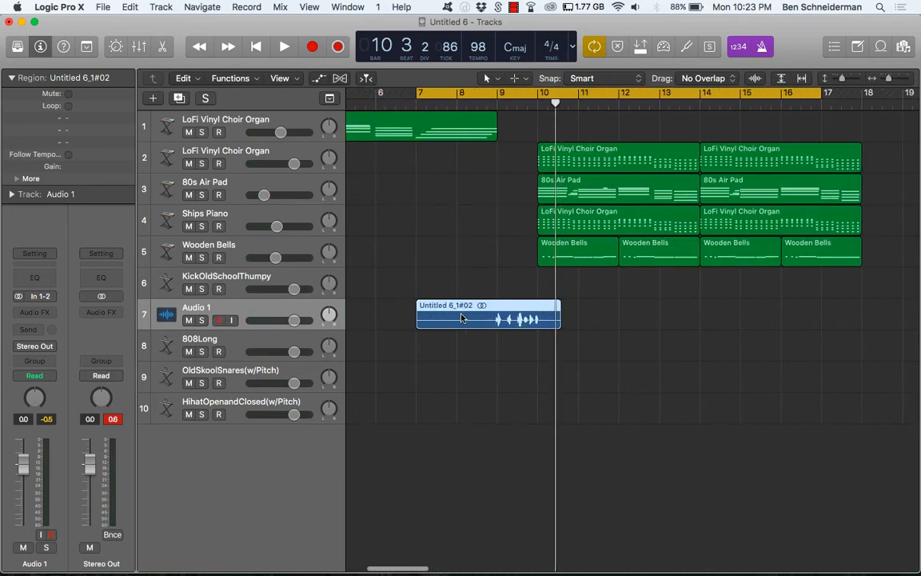
drag(424, 323, 490, 319)
scroll(490, 319, up, 5)
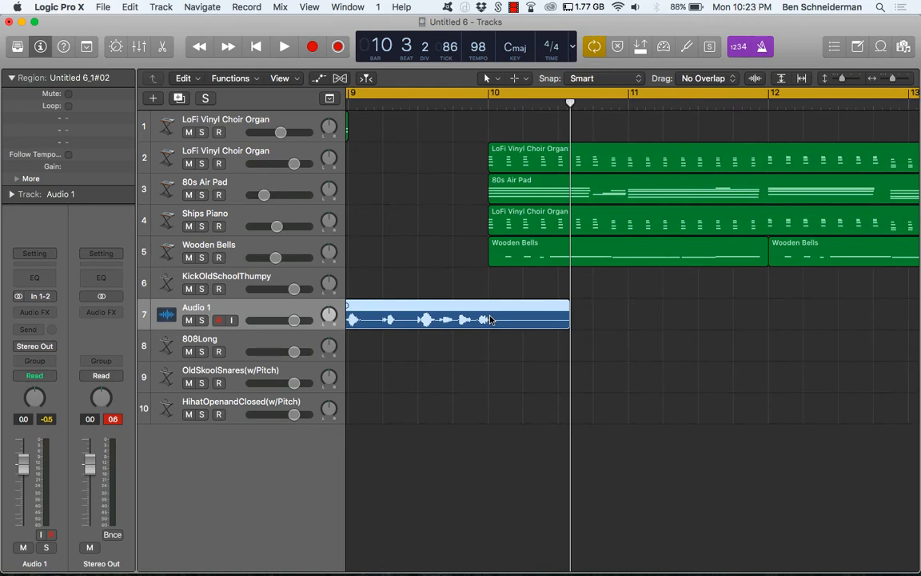
Step: Show the Flex controls and enable Flex on the Audio 1 track
click(340, 78)
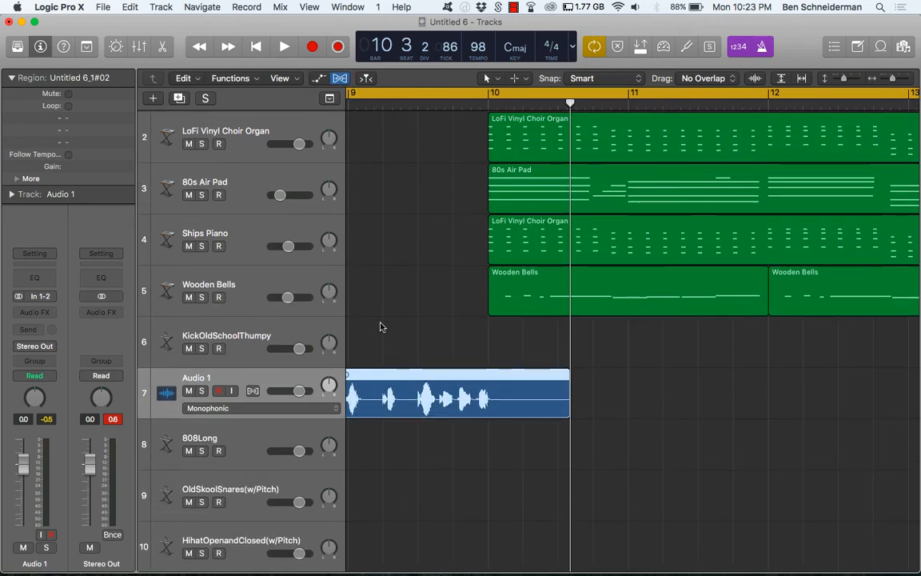
scroll(380, 326, left, 3)
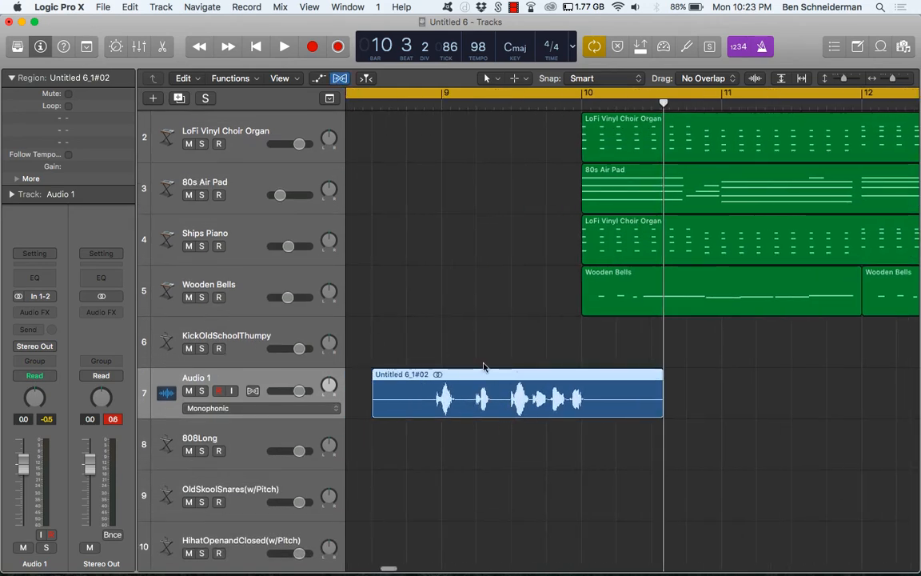
scroll(482, 367, left, 4)
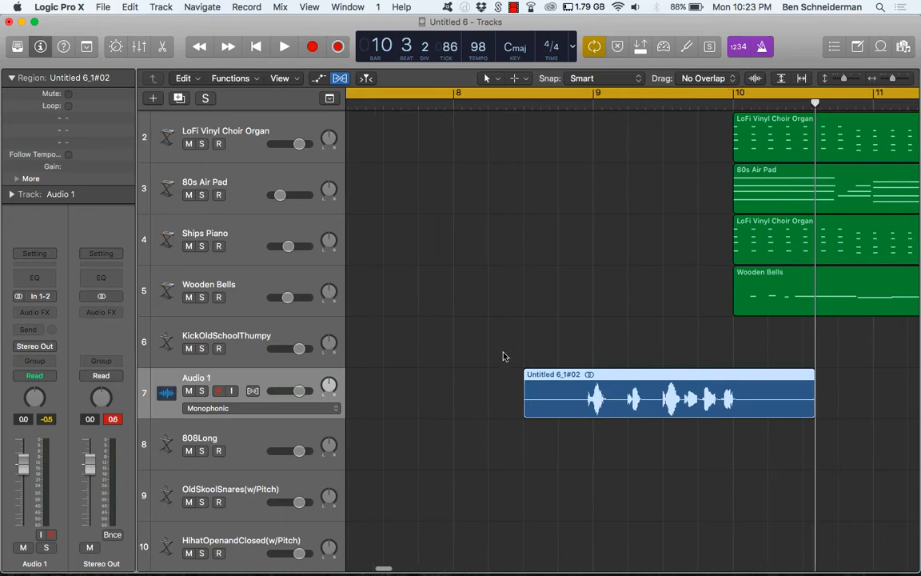
scroll(501, 356, down, 5)
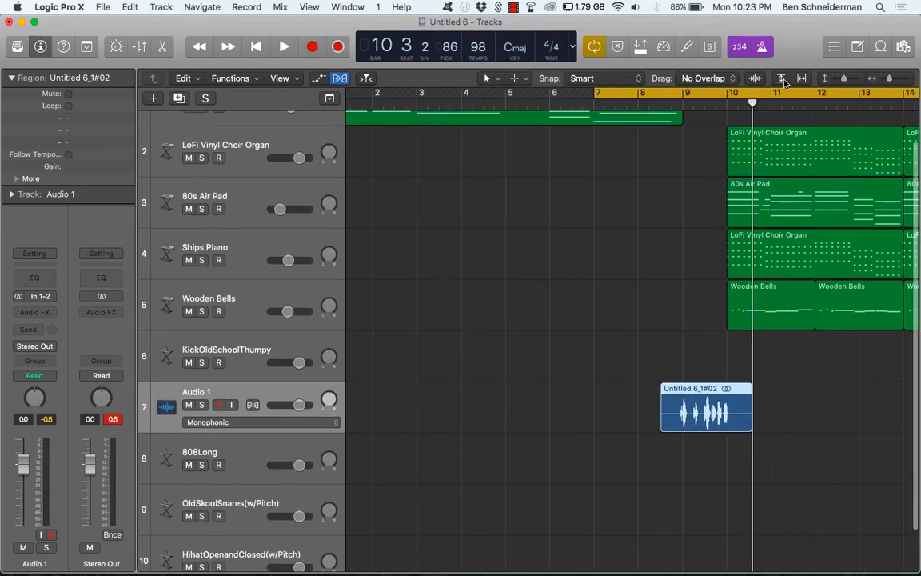
click(781, 79)
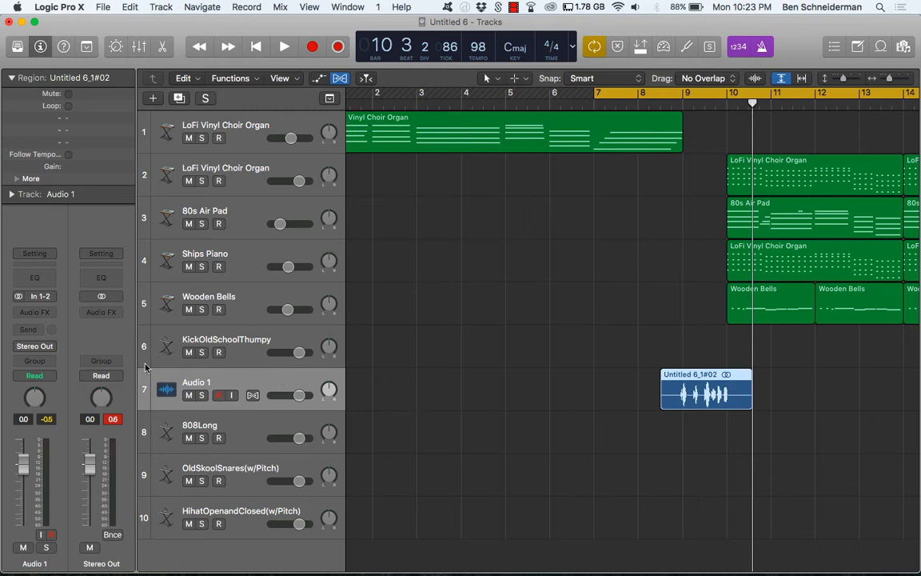
click(217, 394)
click(253, 396)
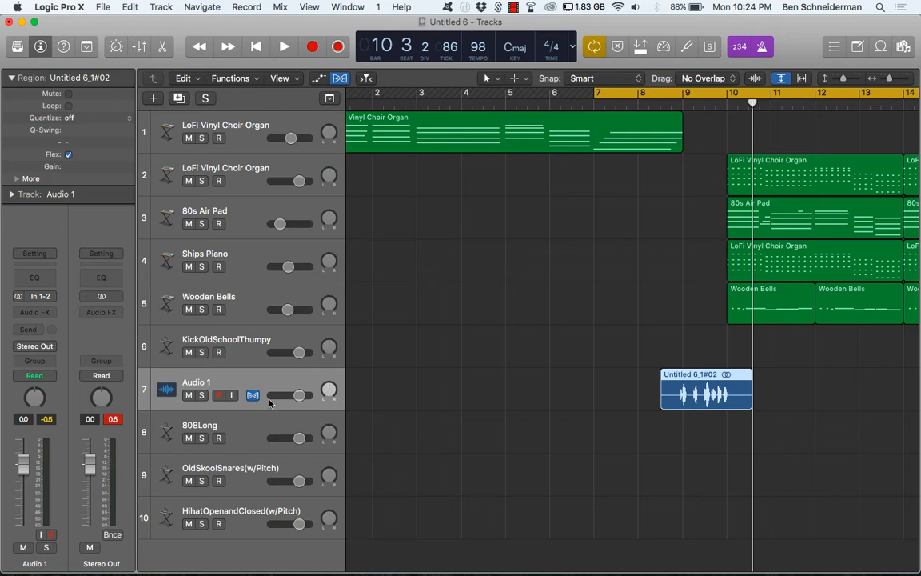
click(781, 78)
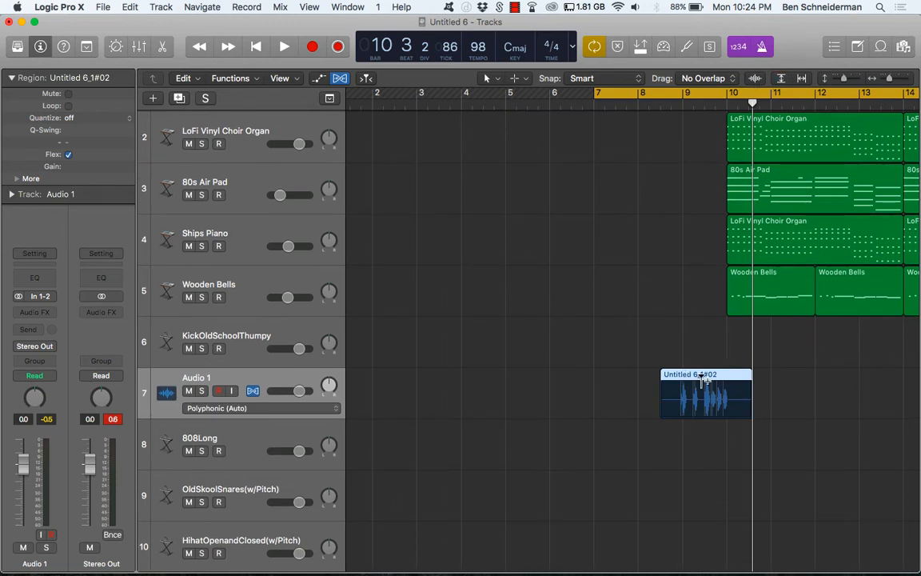
Step: Quantize the Audio 1 region to 1/8 Note and play it back to check the timing
scroll(728, 380, up, 5)
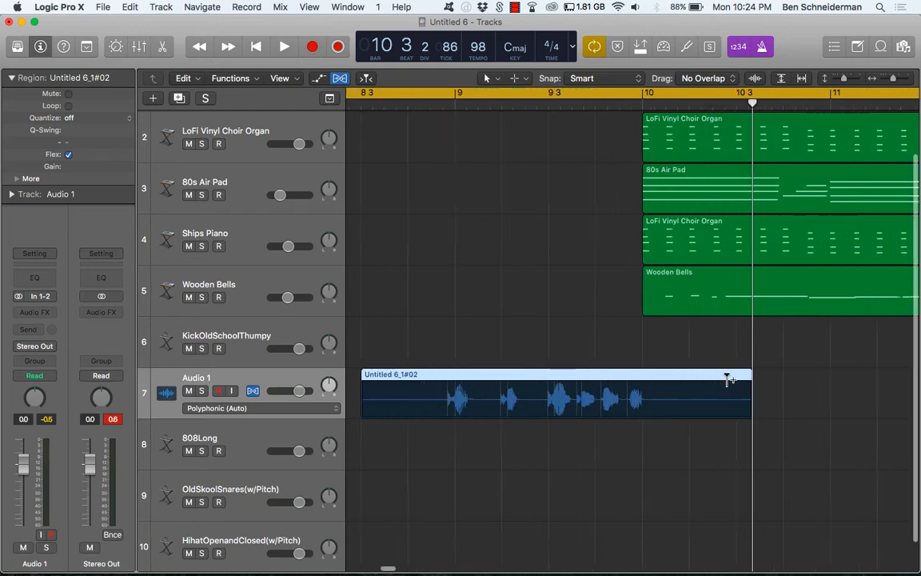
scroll(728, 380, left, 3)
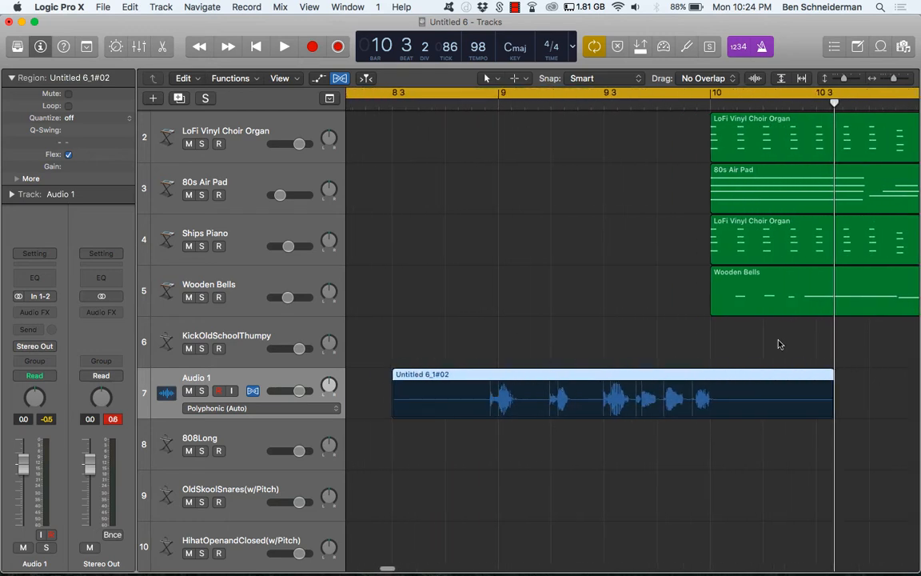
click(84, 120)
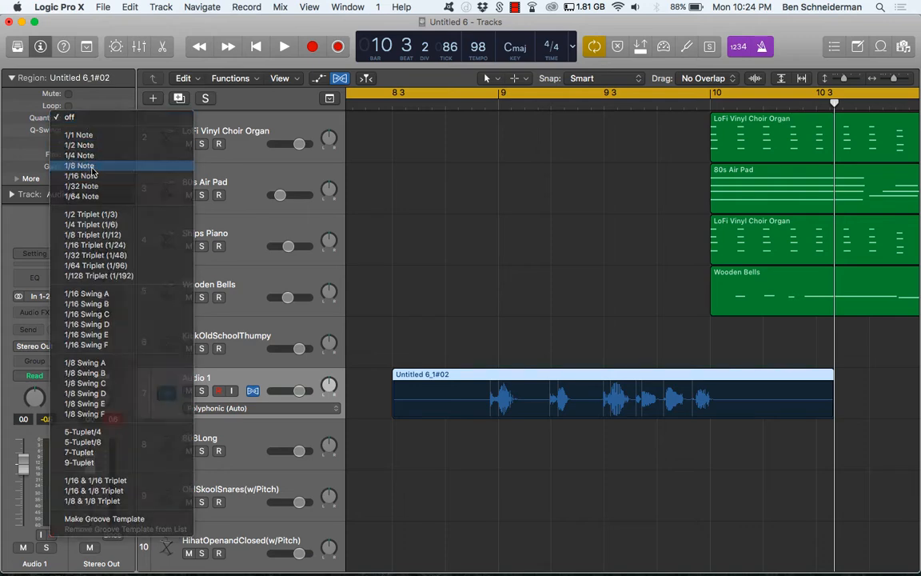
click(92, 165)
mouse_move(92, 171)
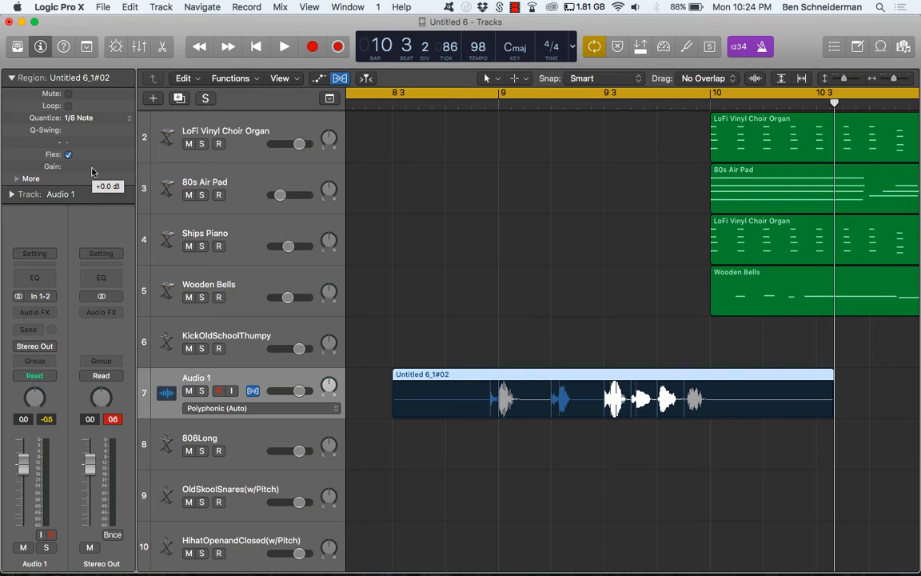
key(space)
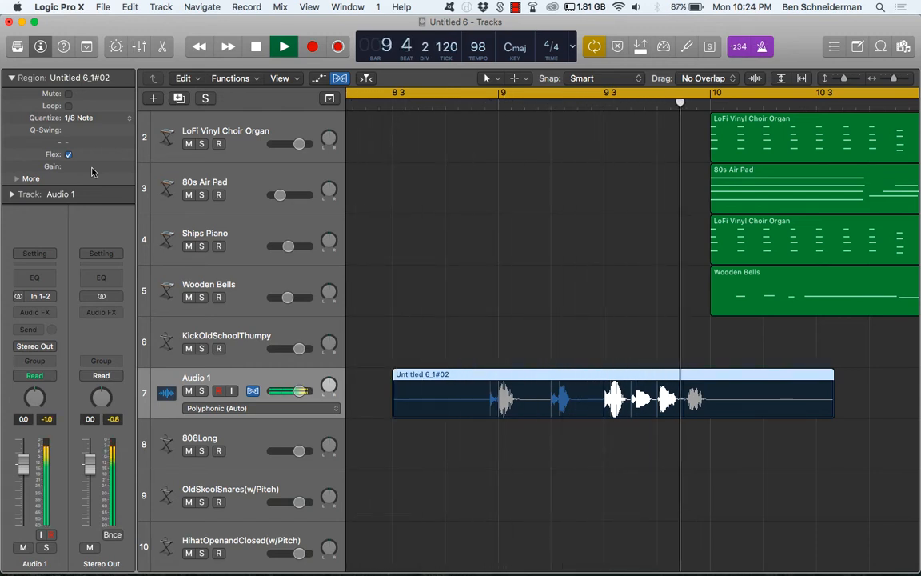
key(space)
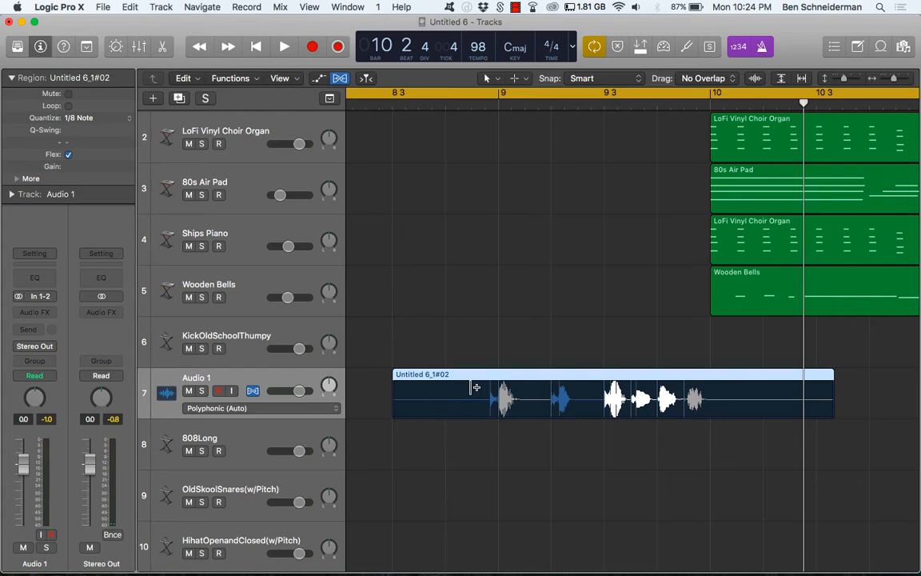
Step: Hide the Flex controls and fit all tracks vertically in the Tracks area
key(a)
key(a)
key(super+Left)
key(super+Left)
key(super+Left)
key(super+Left)
key(super+Left)
key(super+Left)
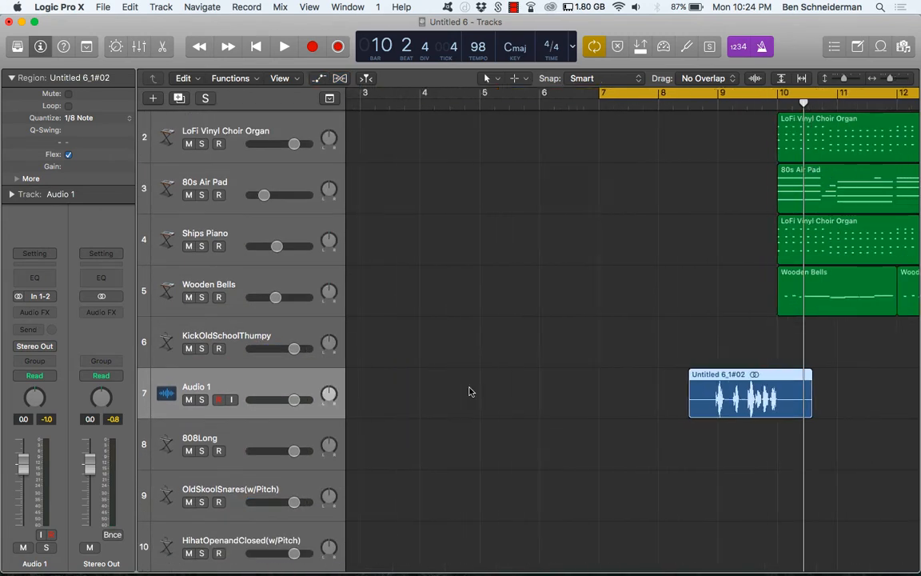
click(784, 79)
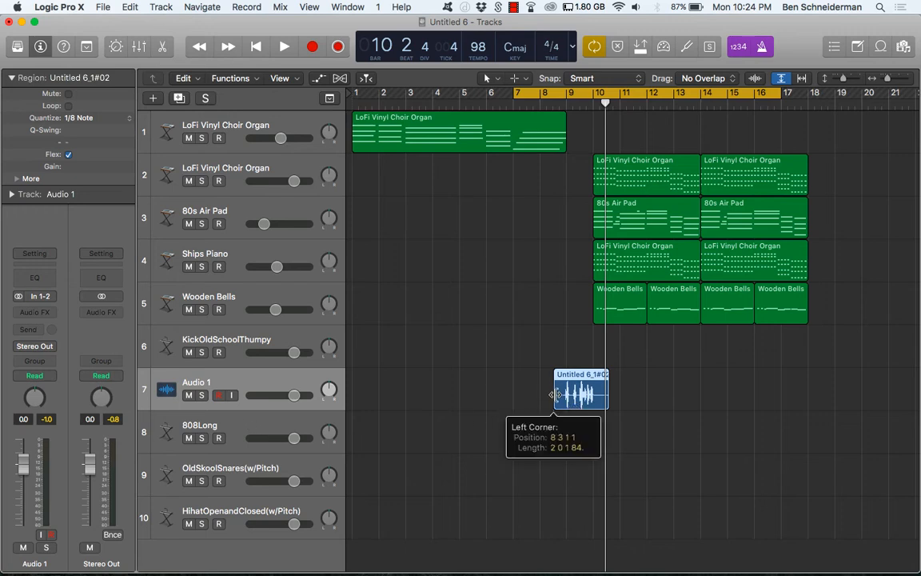
Step: Fade the Audio 1 region in and out with the Fade Tool, shortening its end to about bar 10 beat 2
click(517, 79)
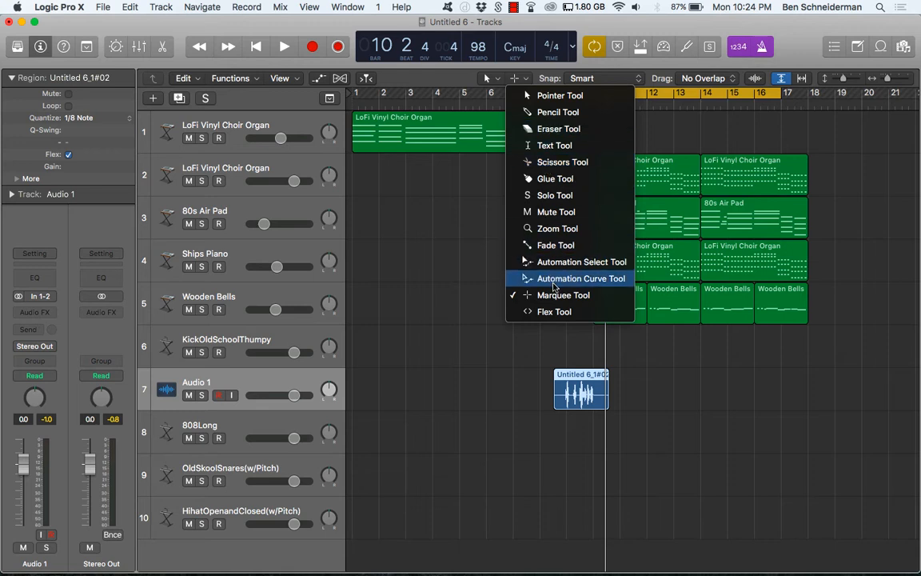
click(552, 245)
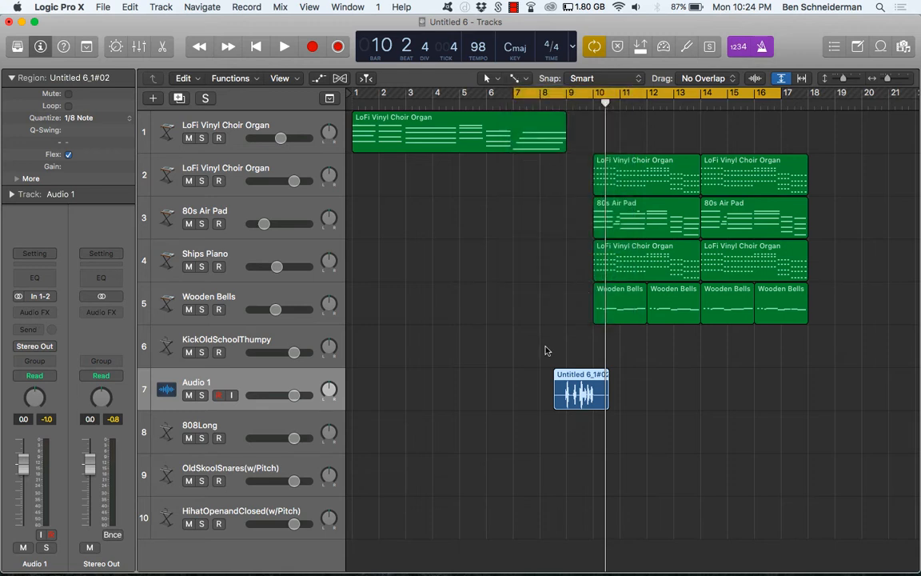
drag(540, 399, 562, 400)
drag(617, 395, 602, 398)
Step: Play the cycle section and lower the Audio 1 track's volume to -5.2 dB
key(space)
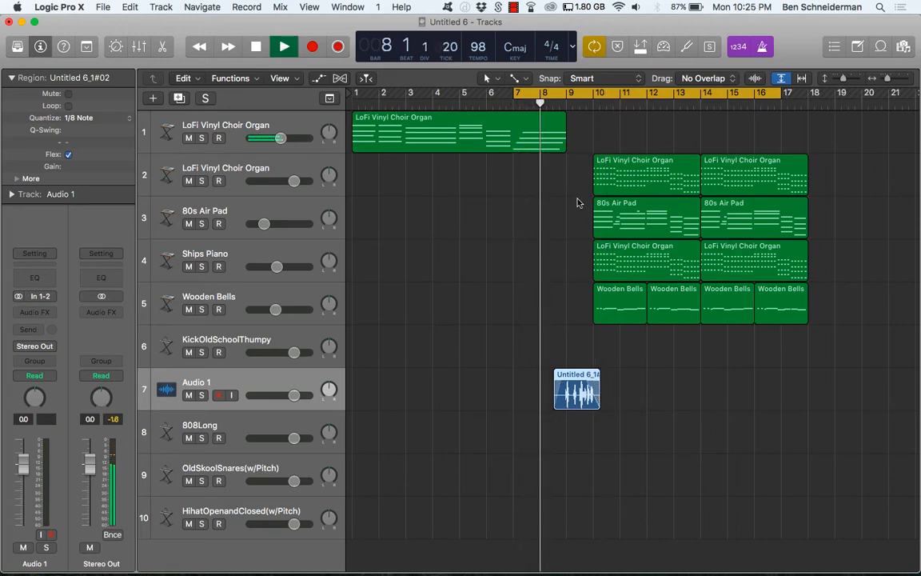
drag(295, 394, 257, 396)
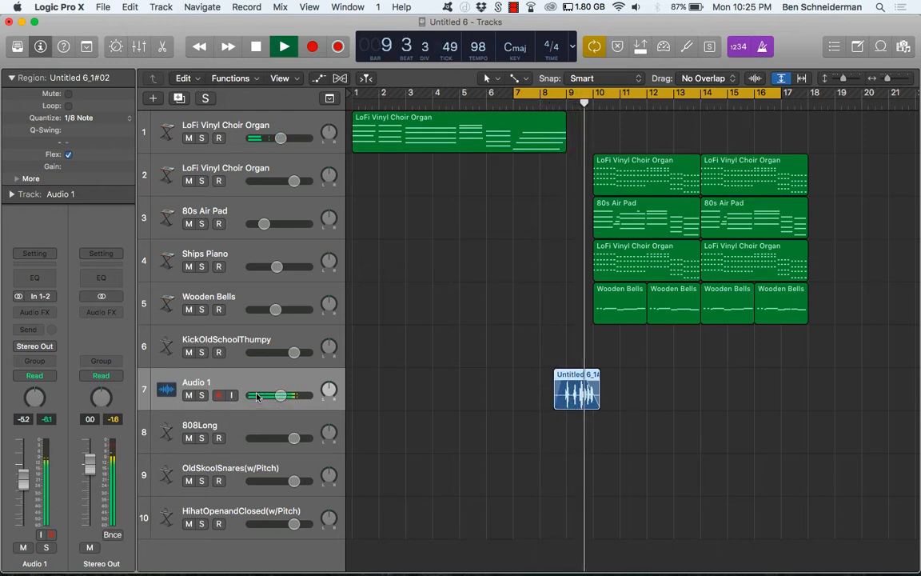
Step: Lower the Audio 1 track's volume to -15.2 dB and insert a stereo PlatinumVerb reverb on it
key(space)
drag(258, 396, 235, 396)
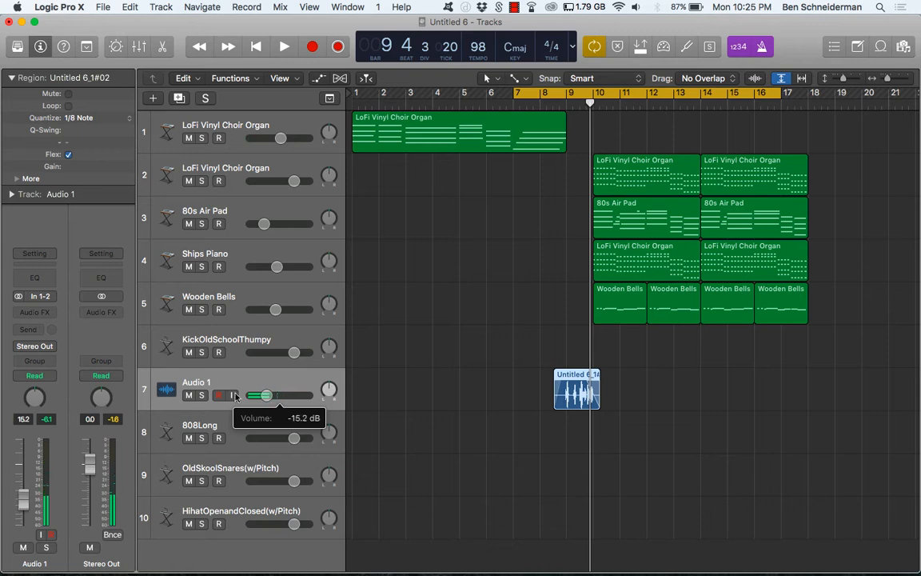
click(34, 312)
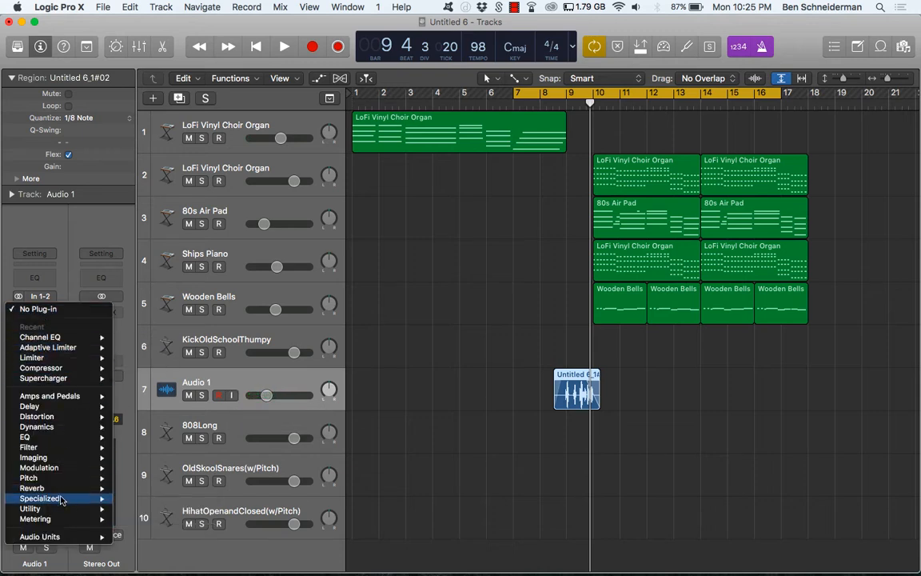
mouse_move(72, 488)
mouse_move(191, 501)
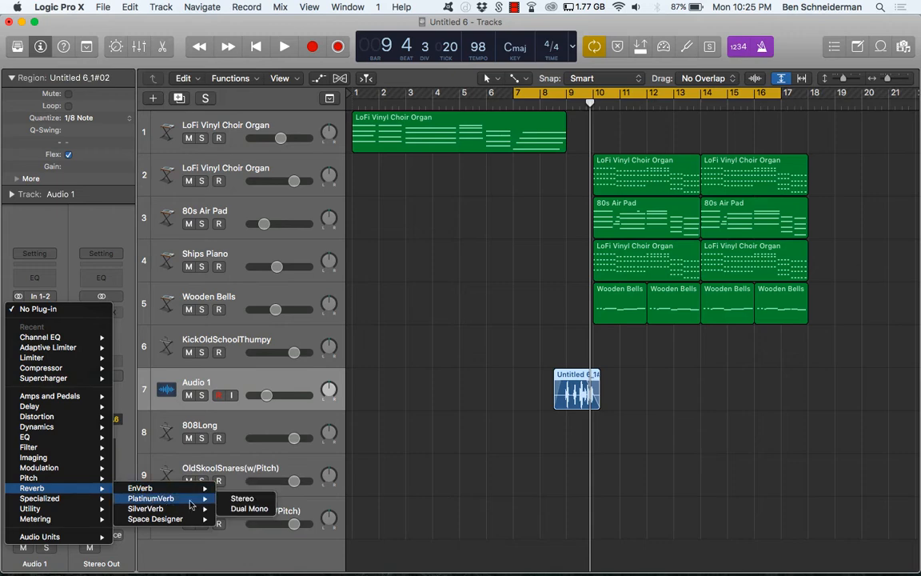
click(244, 498)
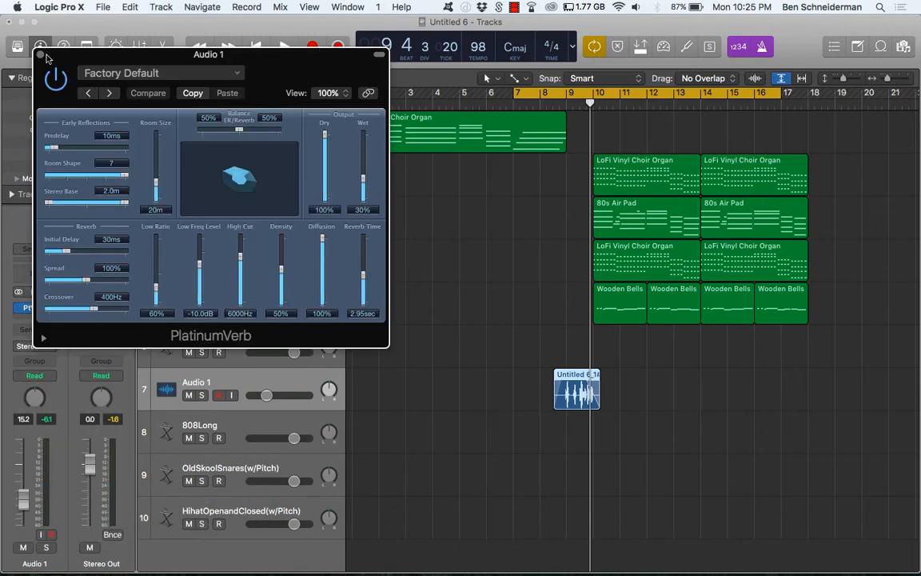
Step: Load the Ambience preset in Audio 1's PlatinumVerb and play back the cycle section to hear the reverb
click(41, 54)
click(48, 310)
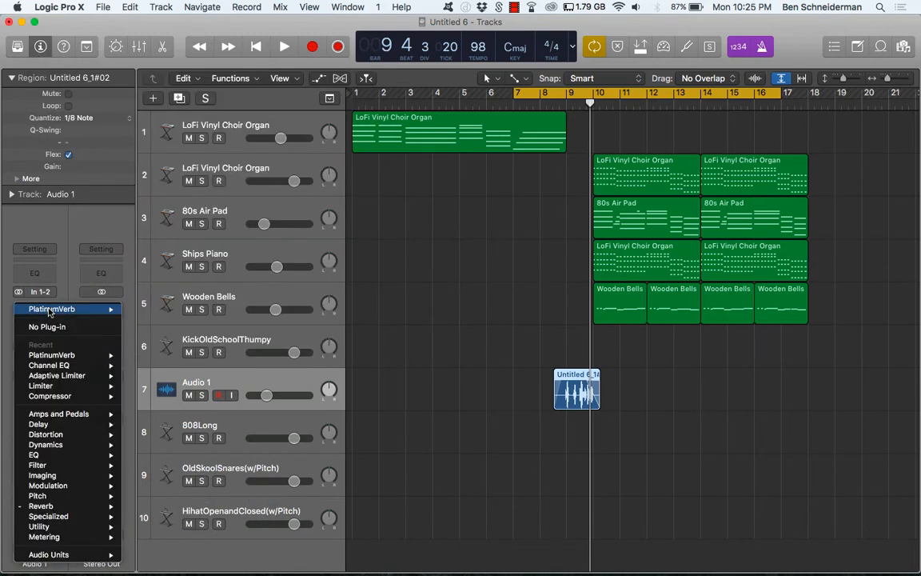
click(61, 291)
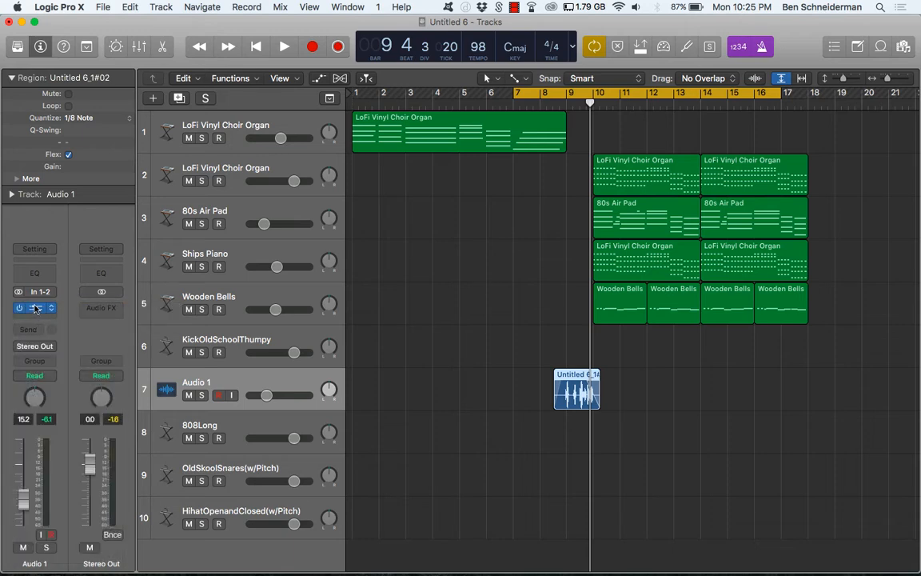
click(34, 309)
click(138, 73)
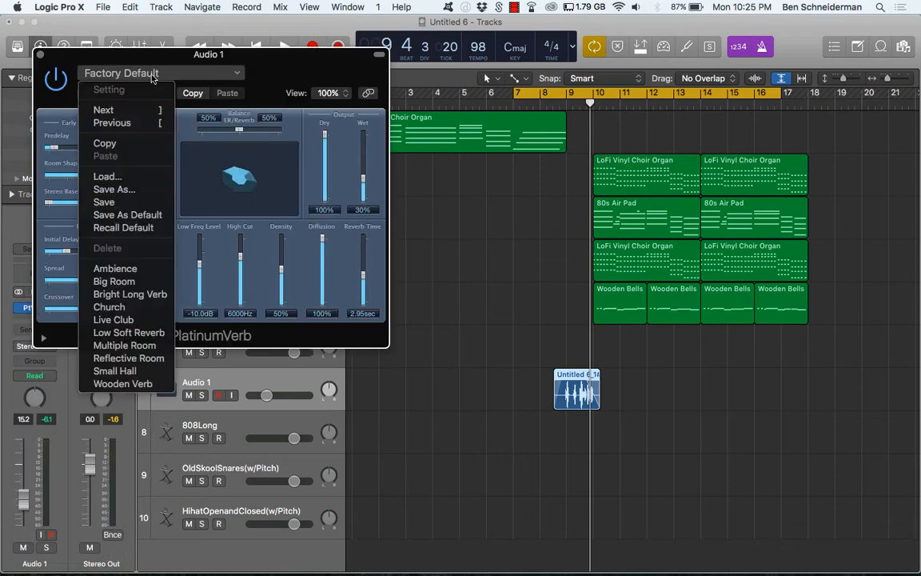
click(120, 269)
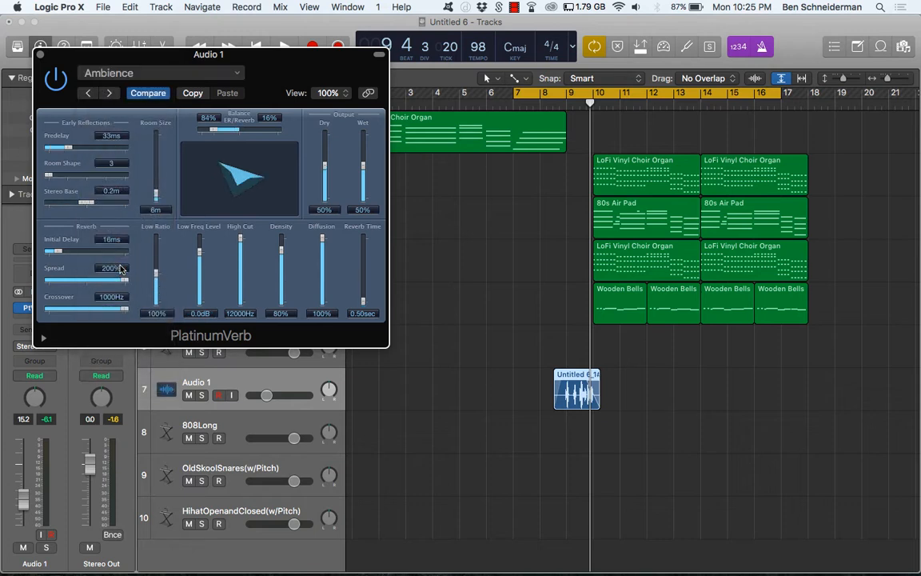
key(space)
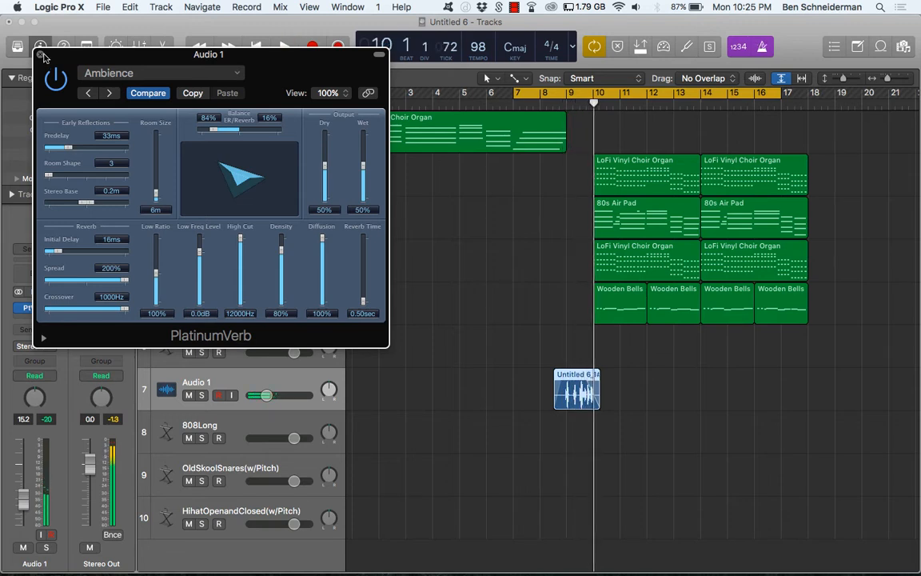
click(41, 54)
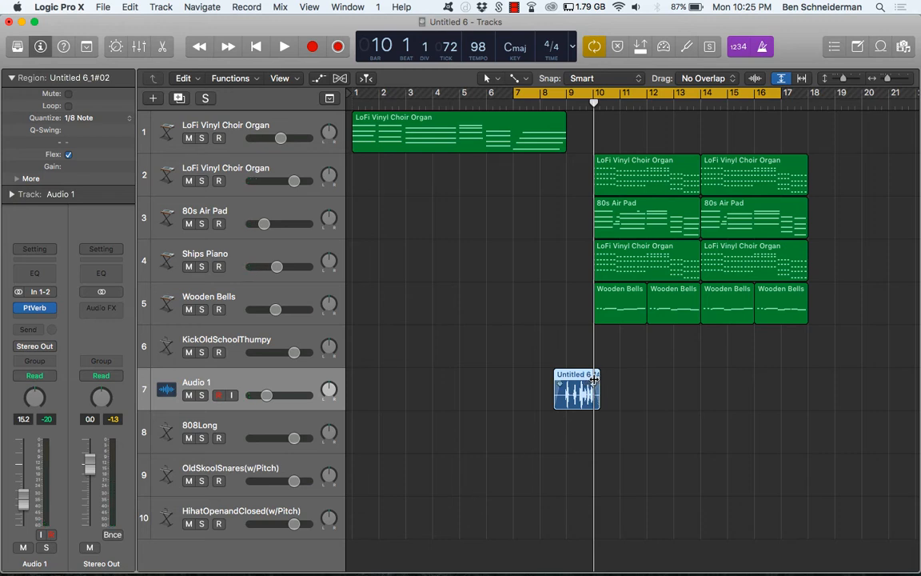
Step: Insert a stereo Echo delay ahead of the PlatinumVerb in Audio 1's effects chain
click(532, 335)
click(581, 387)
click(41, 315)
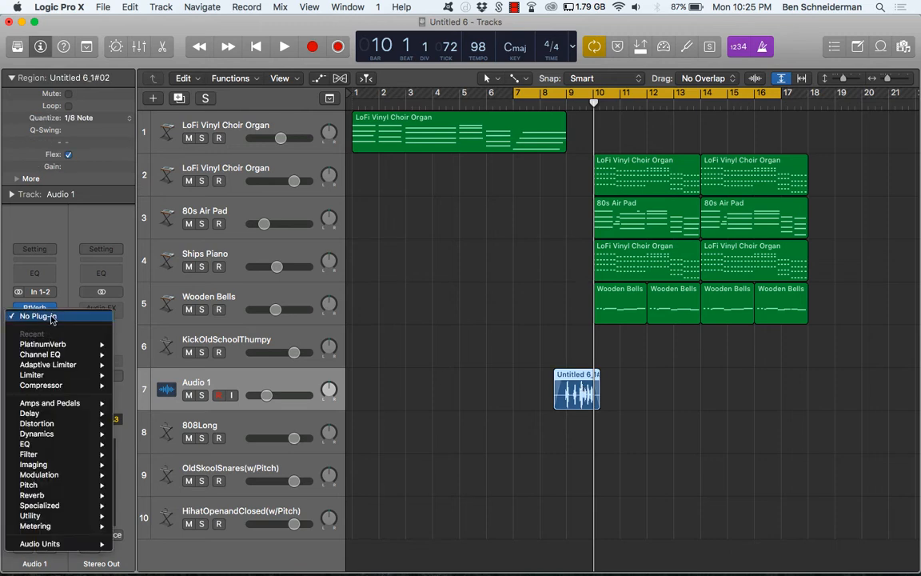
click(55, 306)
click(42, 306)
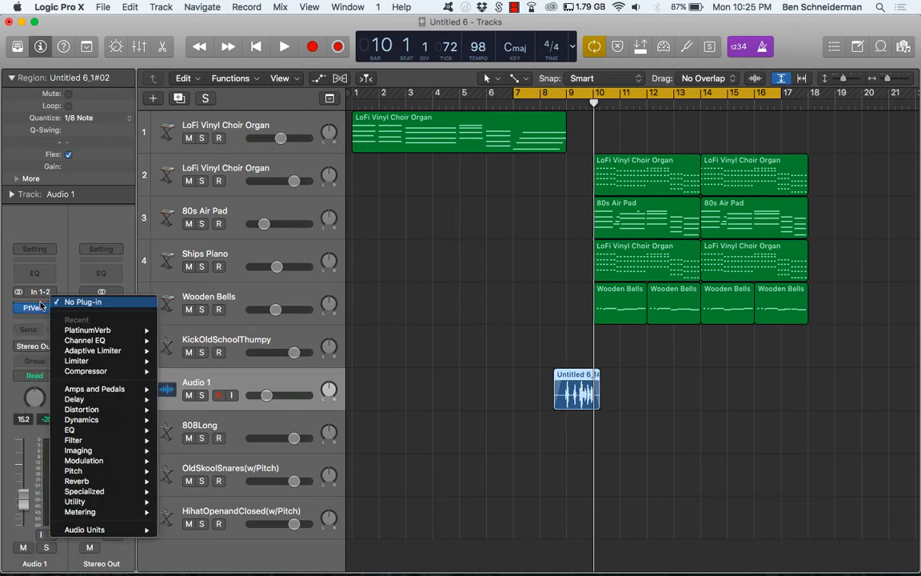
mouse_move(101, 413)
mouse_move(120, 399)
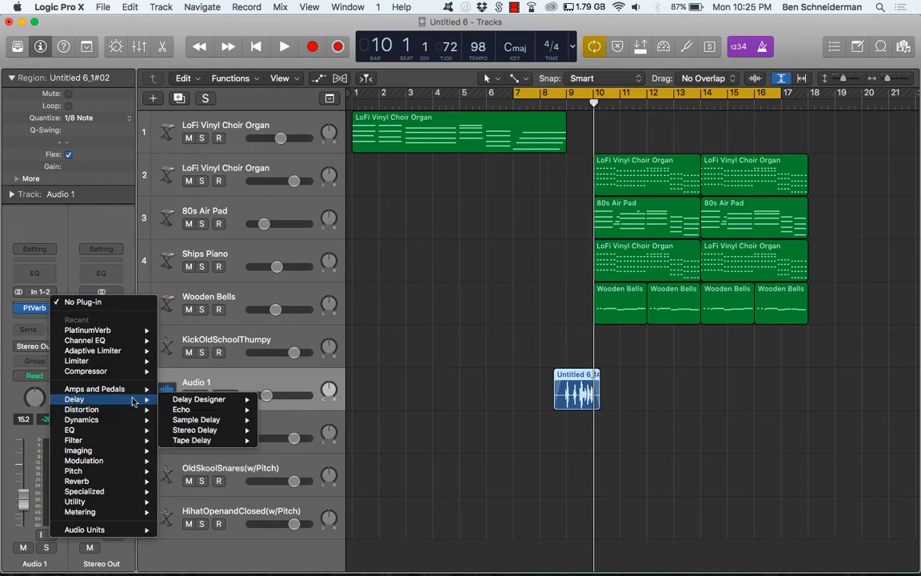
mouse_move(207, 411)
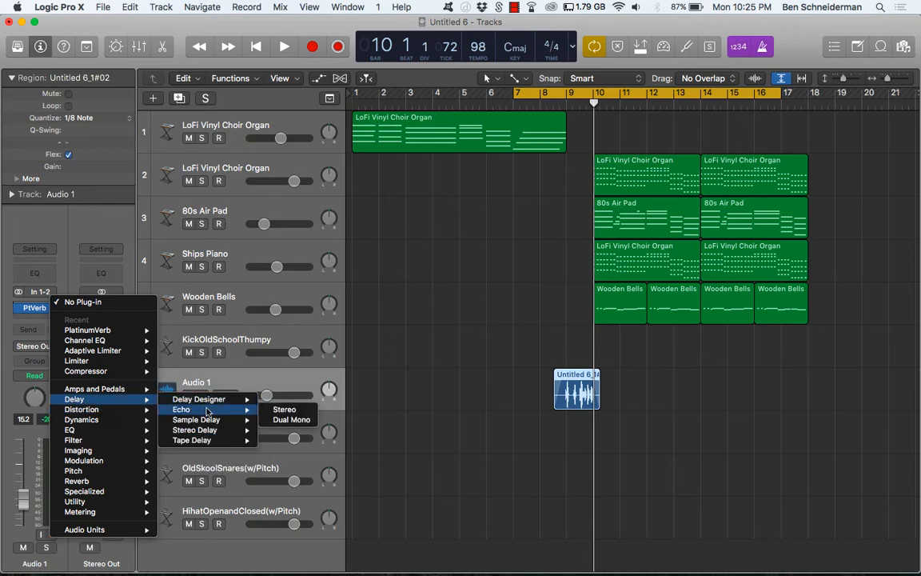
click(289, 409)
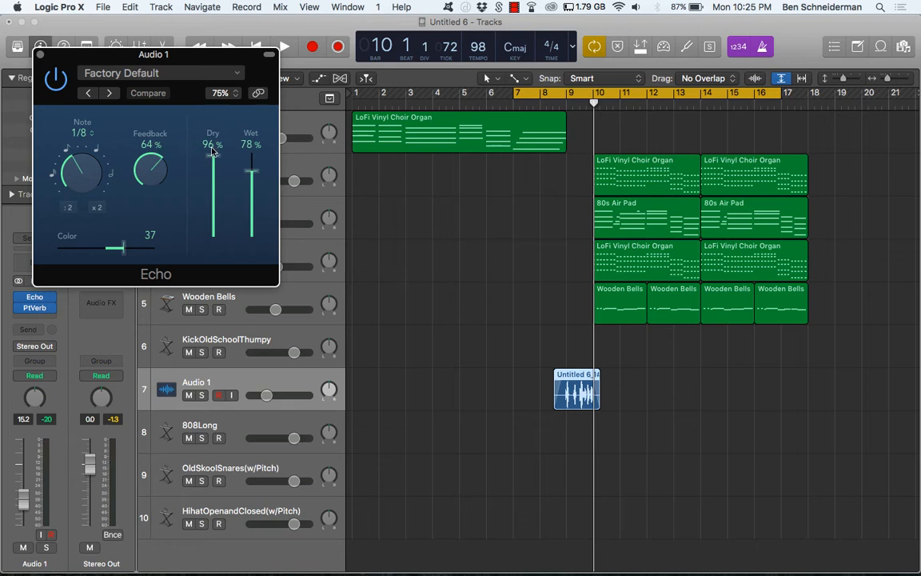
Step: Set the Echo's note value to 1/4 and play back the cycle section to hear the delay
click(179, 77)
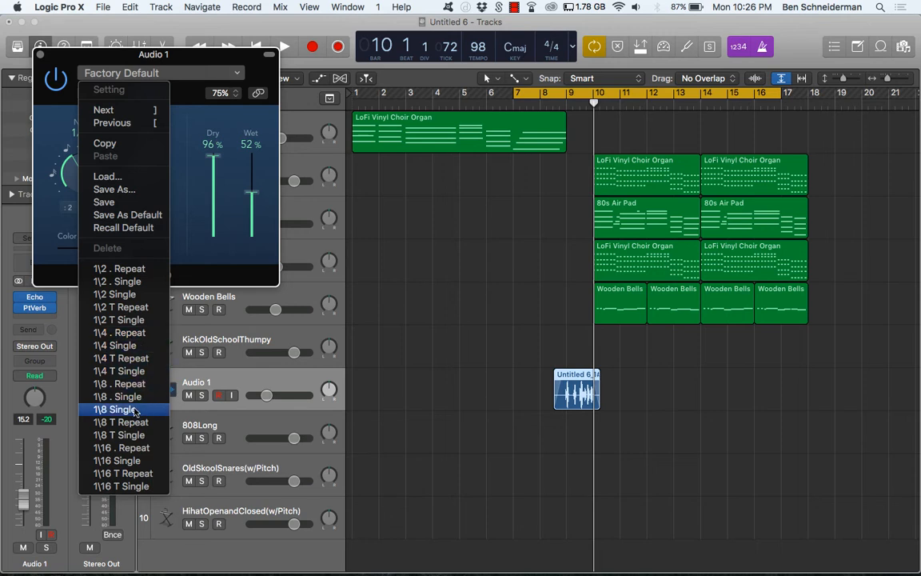
click(194, 214)
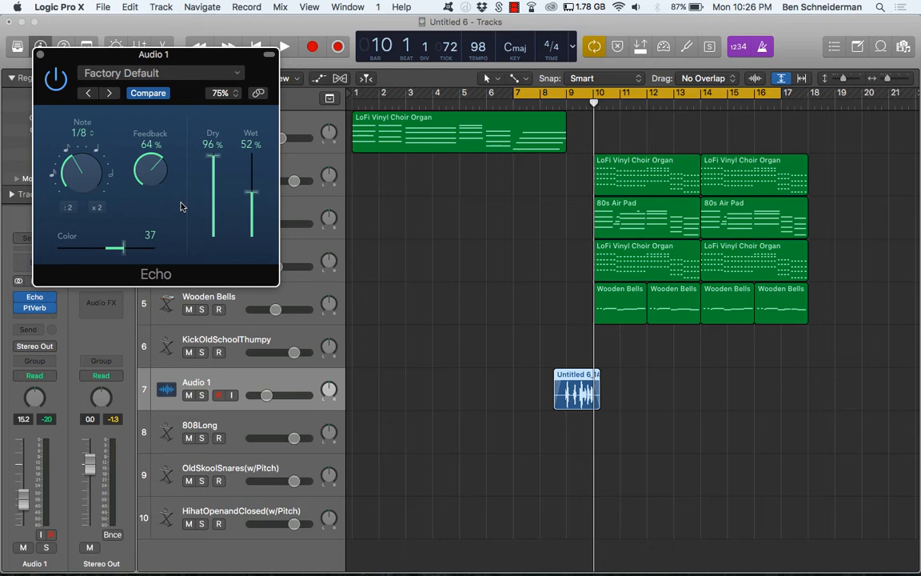
key(space)
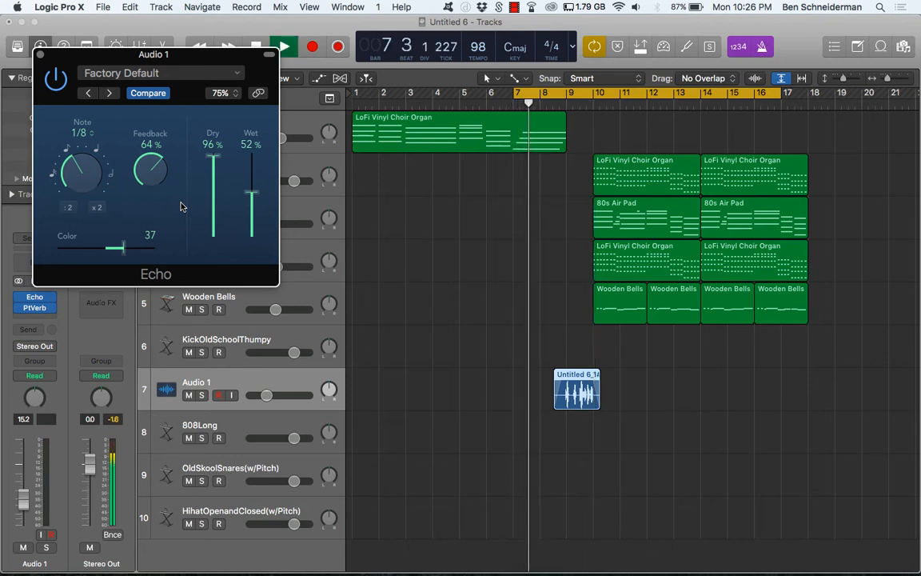
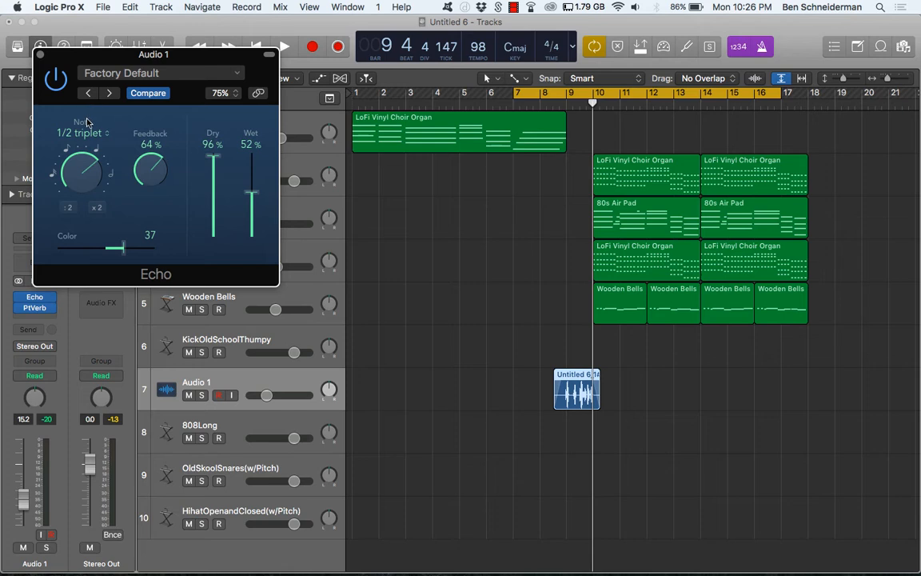
key(space)
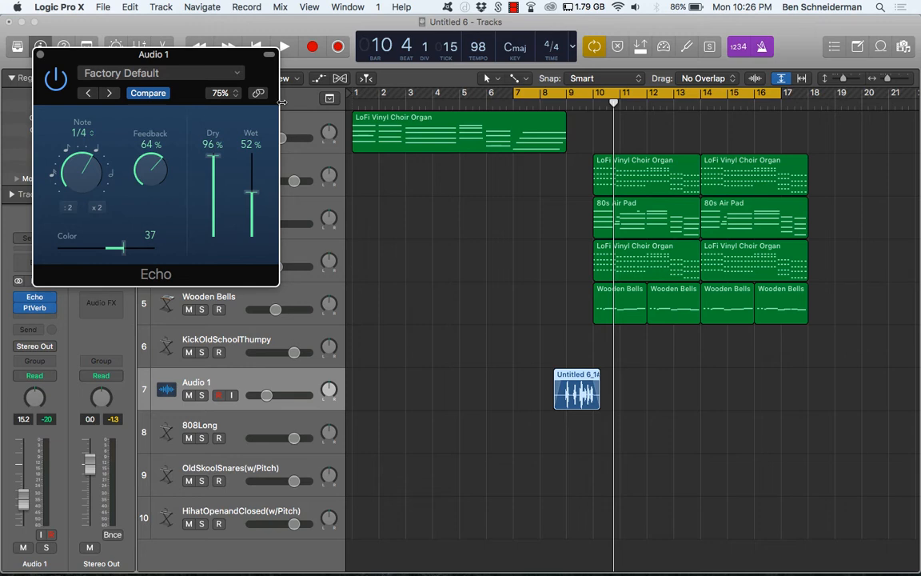
Step: Enlarge the Echo window and, during playback, set its feedback to 38% and its wet level to 31%
drag(282, 102, 451, 125)
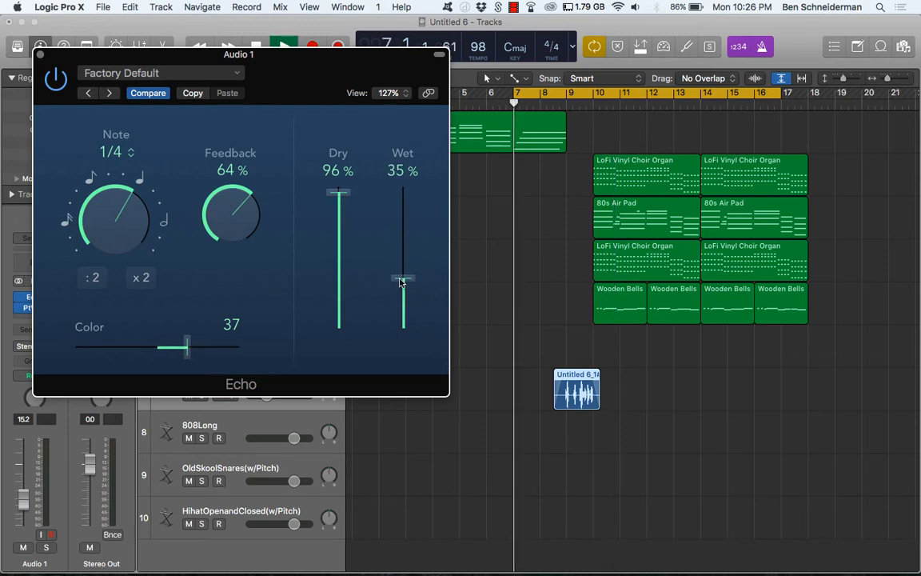
drag(402, 281, 405, 297)
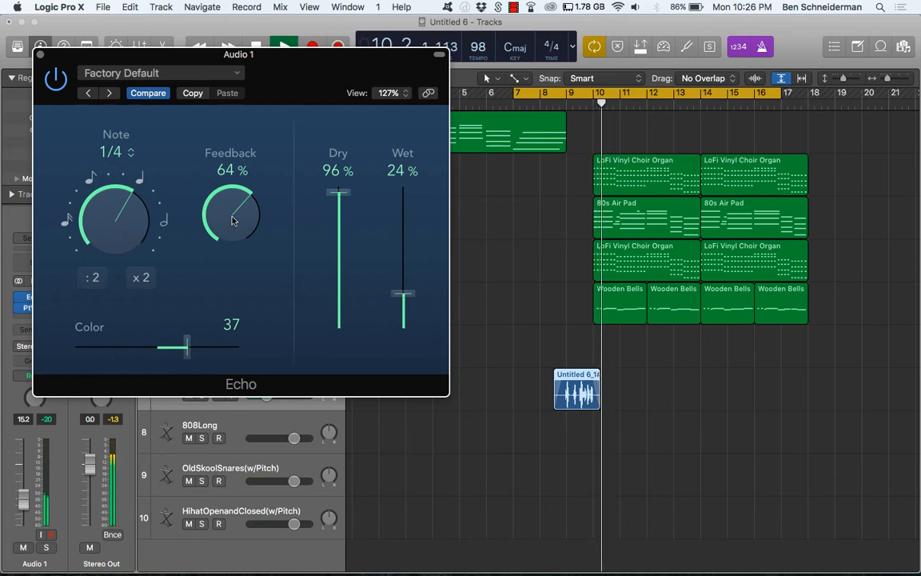
mouse_move(232, 224)
mouse_down()
mouse_move(228, 255)
mouse_move(230, 227)
mouse_up()
key(space)
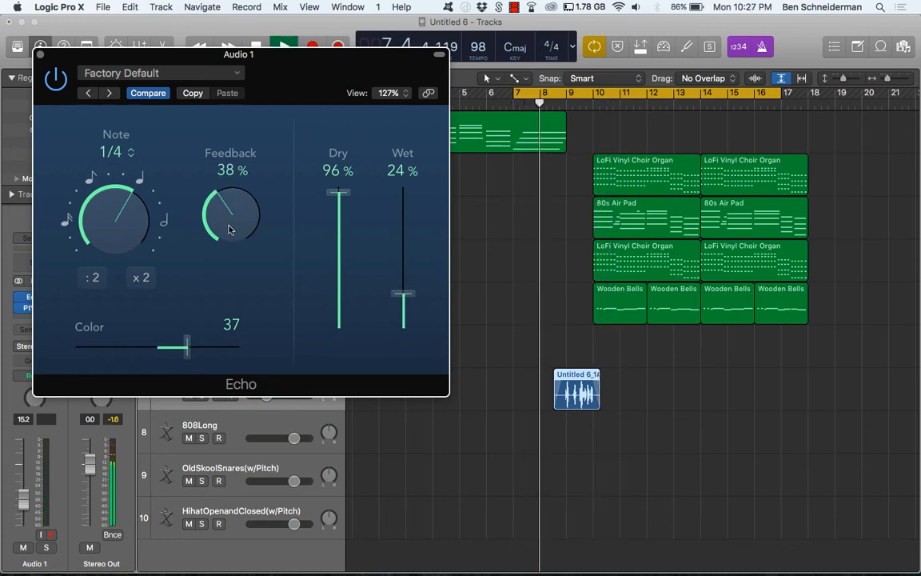
drag(402, 296, 402, 282)
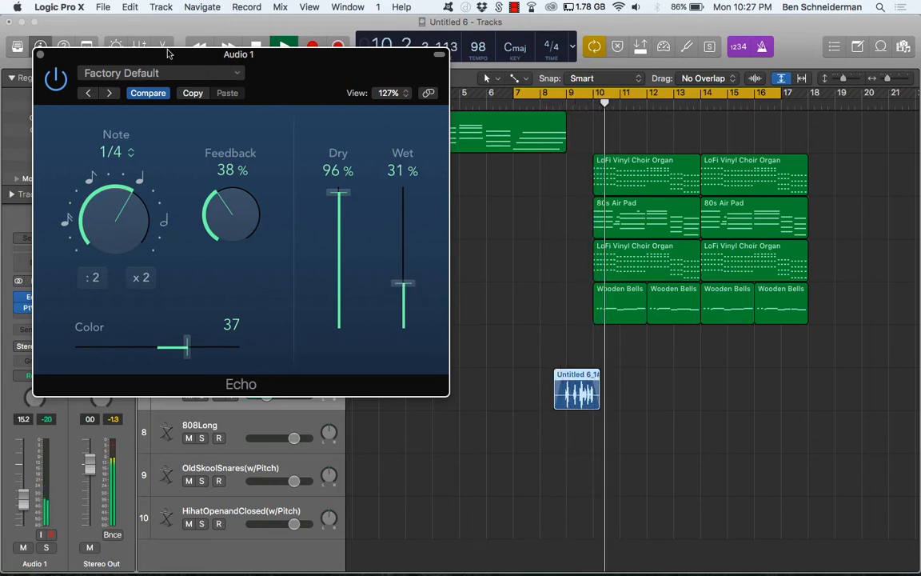
click(37, 54)
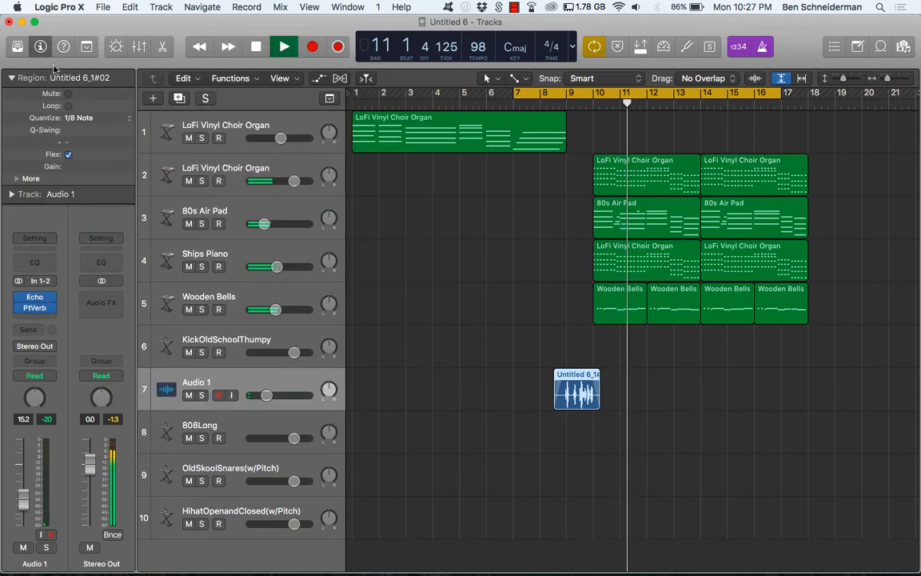
Step: Turn off the metronome click and change the cycle range to run from bar 10 to bar 18
click(763, 46)
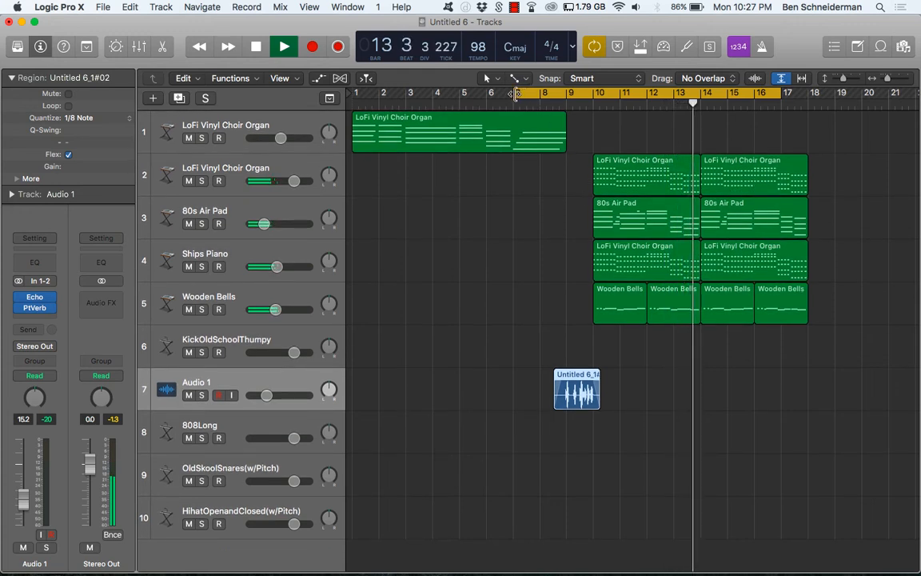
drag(527, 93, 598, 107)
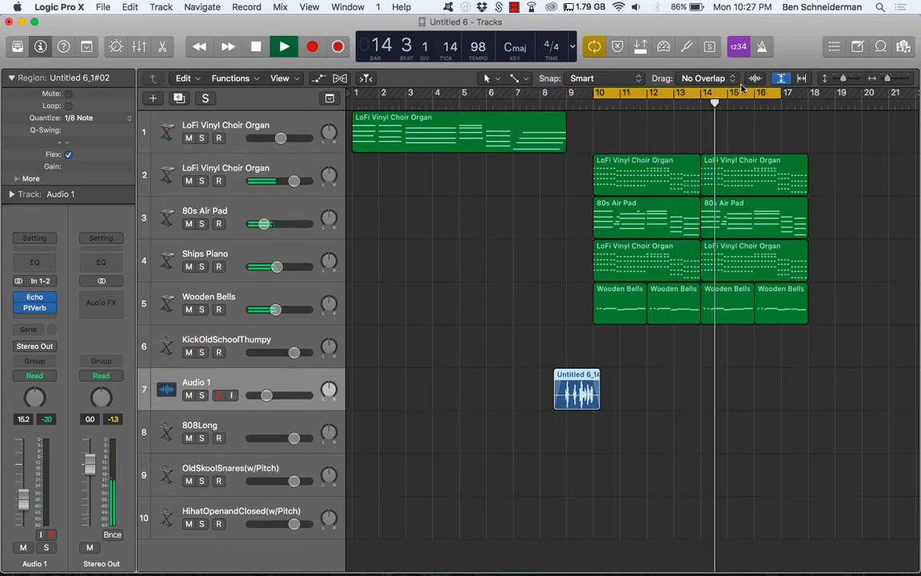
drag(780, 94, 804, 100)
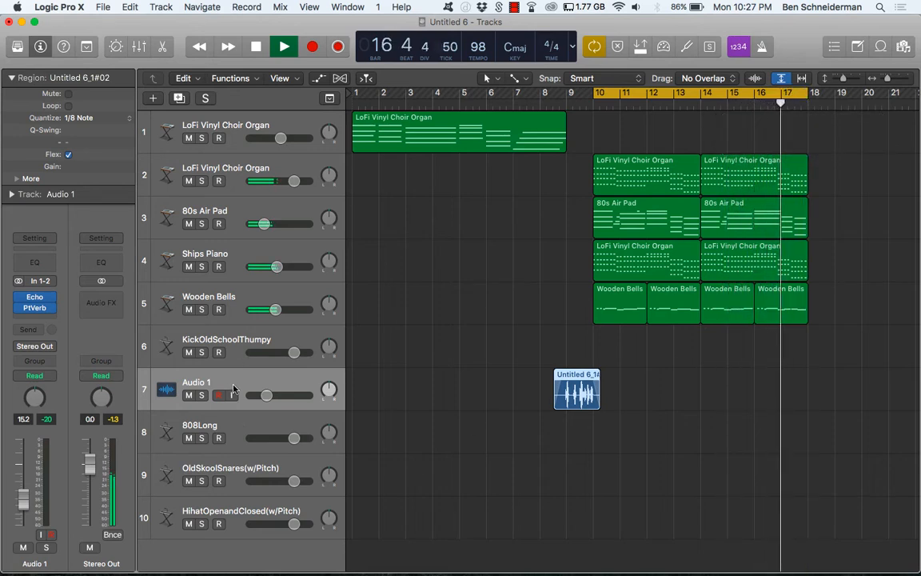
Step: Move the Audio 1 track to the end of the track list and select the OldSkoolSnares(w/Pitch) track for recording
drag(214, 387, 215, 530)
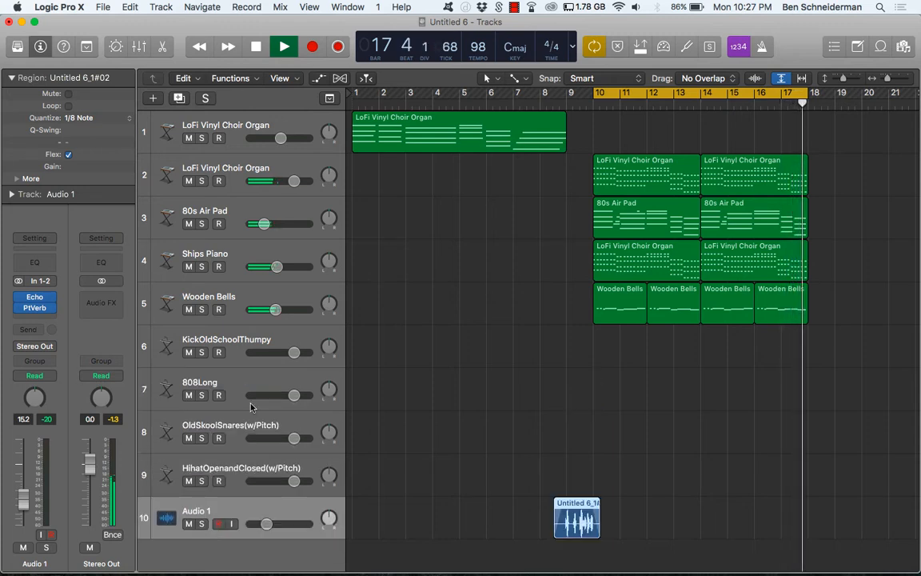
click(234, 334)
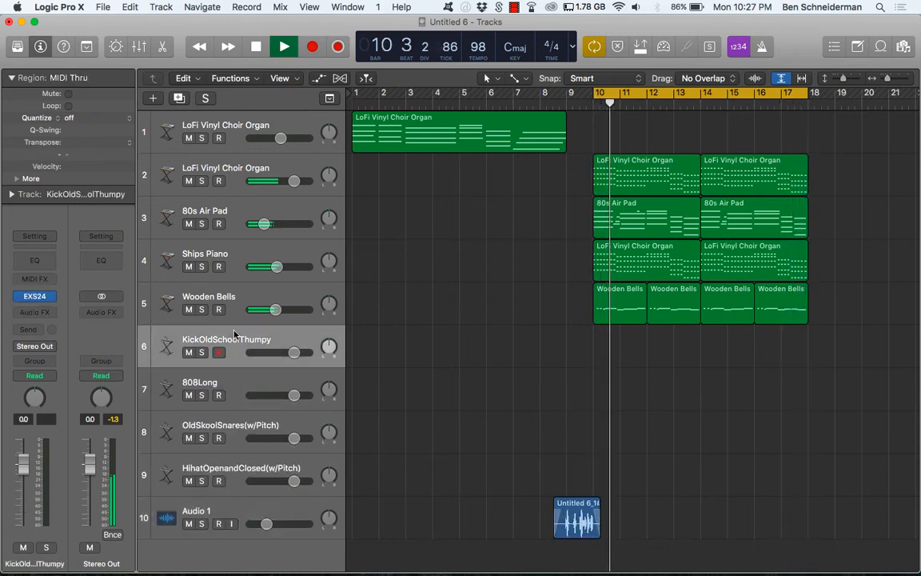
click(239, 437)
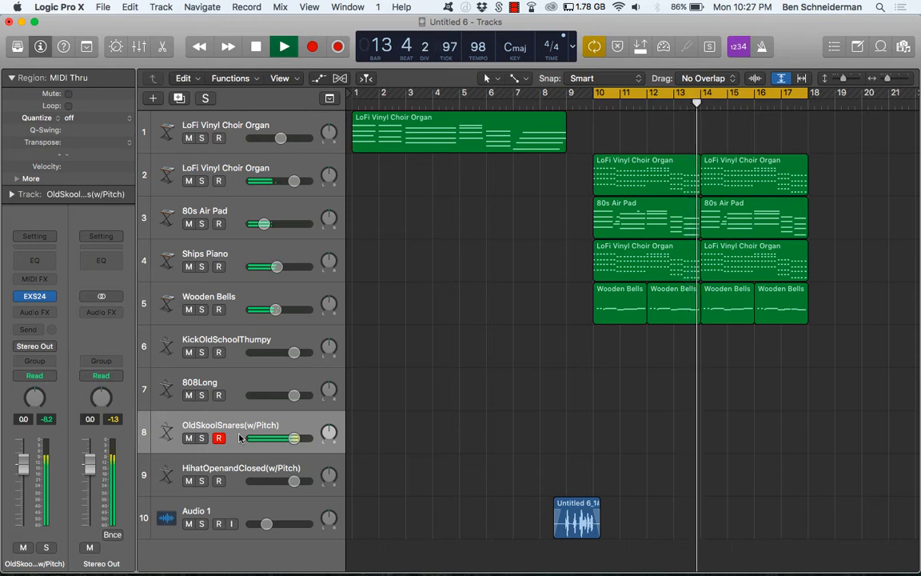
Step: Try recording a snare pattern on the OldSkoolSnares(w/Pitch) track from bar 10, and undo the take
key(space)
key(space)
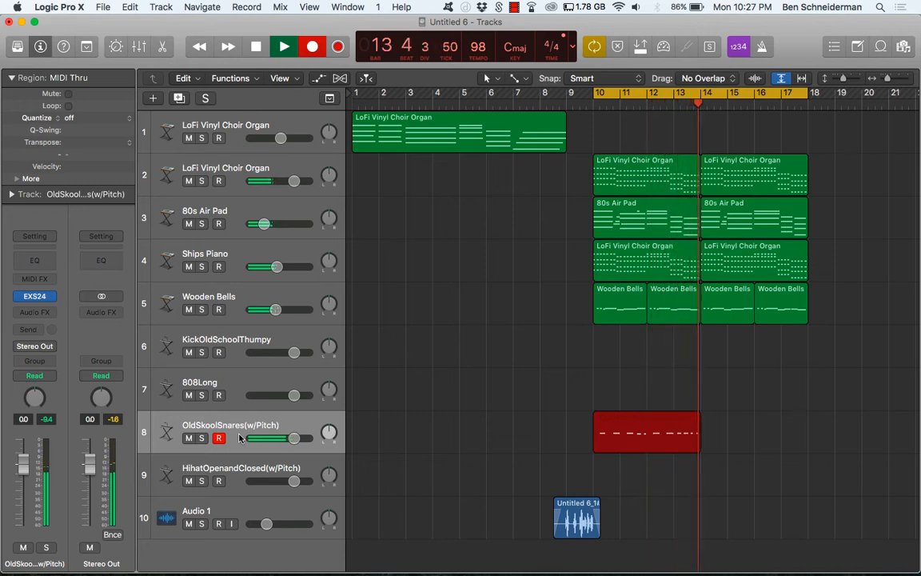
key(space)
key(super+z)
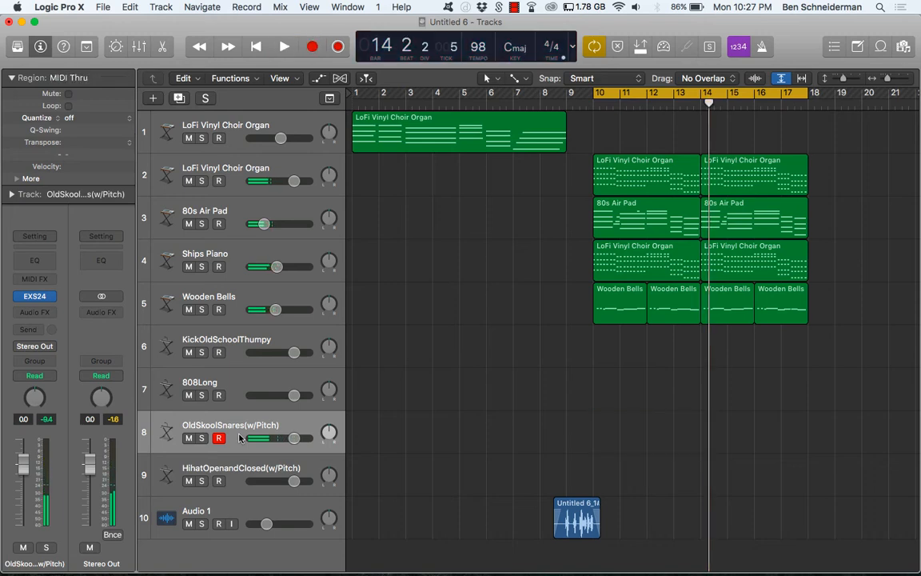
Step: Record an evenly spaced snare pattern on the OldSkoolSnares(w/Pitch) track, starting at bar 10
key(r)
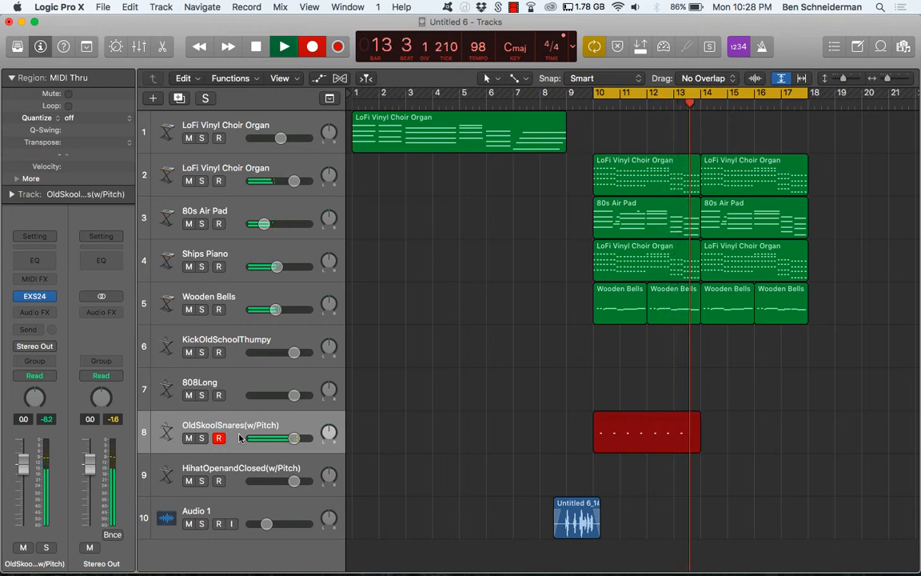
Step: Finish recording the OldSkoolSnares(w/Pitch) take and move its C5 note near bar 12 beat 2 slightly earlier, to 12 2 1 31
key(space)
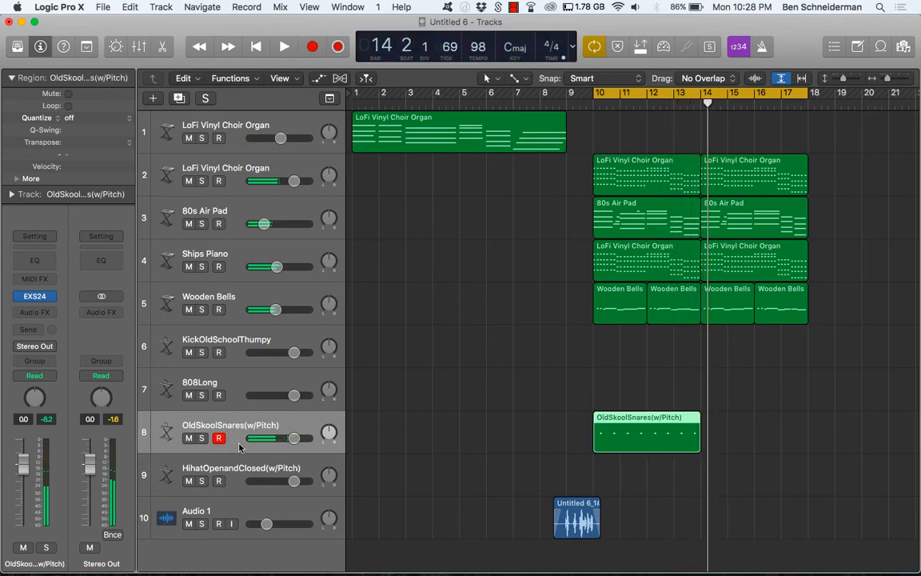
double_click(646, 423)
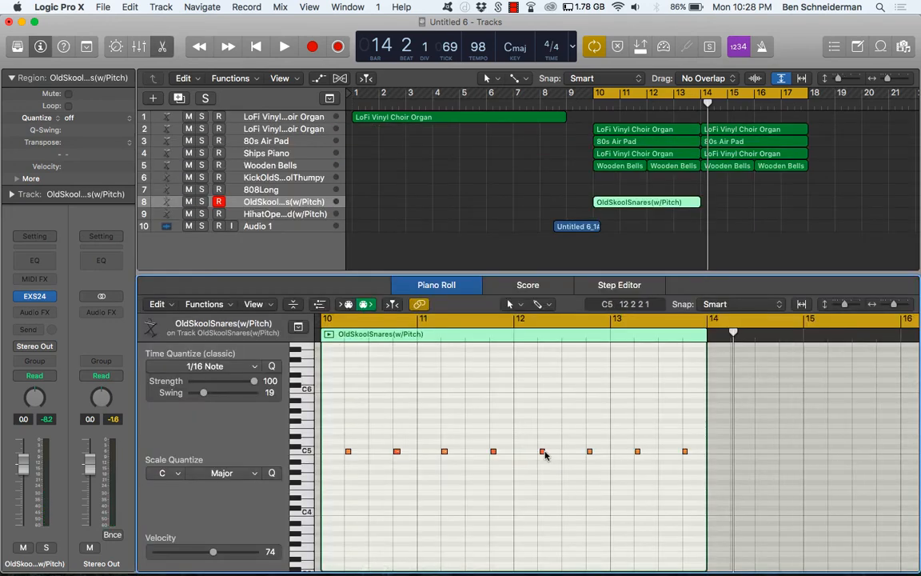
scroll(543, 454, up, 8)
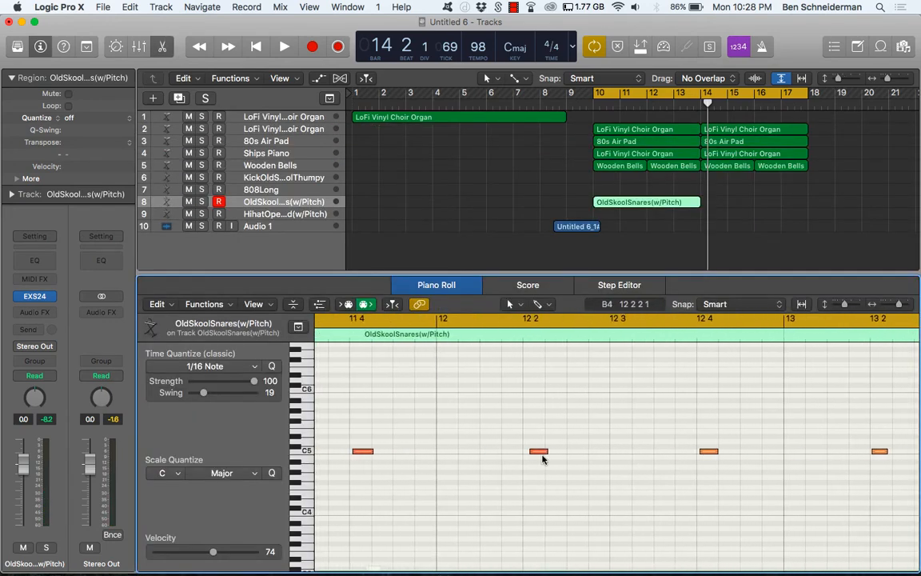
drag(541, 453, 535, 454)
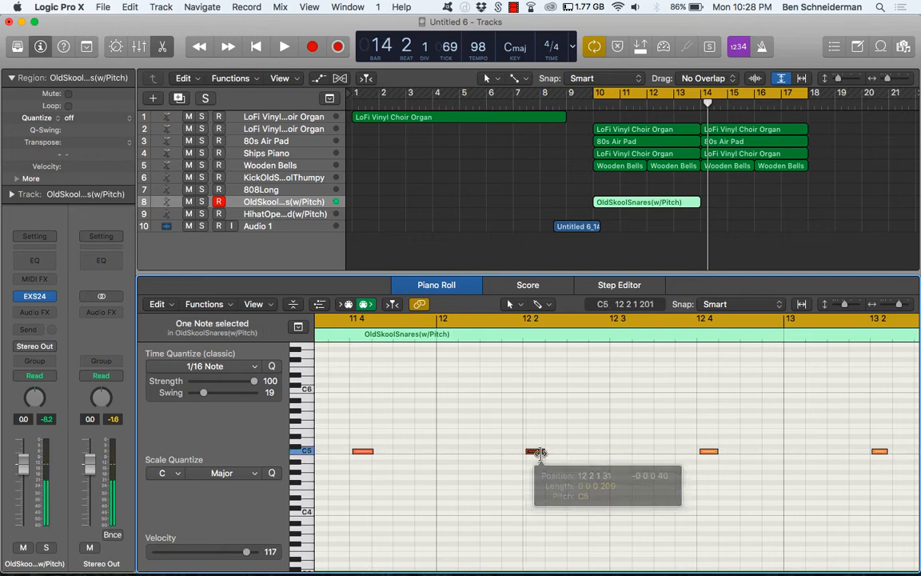
Step: Repeat the OldSkoolSnares(w/Pitch) region from bar 14 and play the loop with the editor closed
key(super+r)
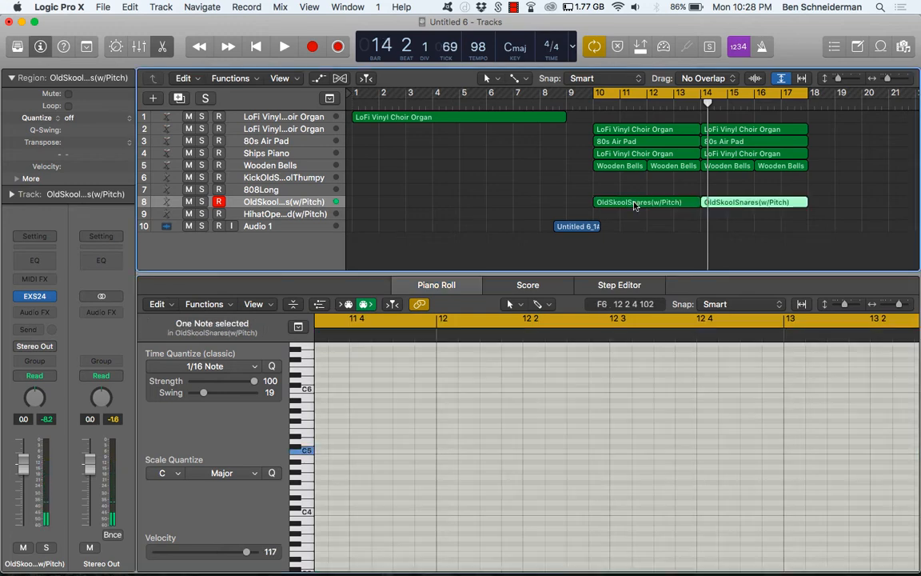
key(b)
key(space)
key(b)
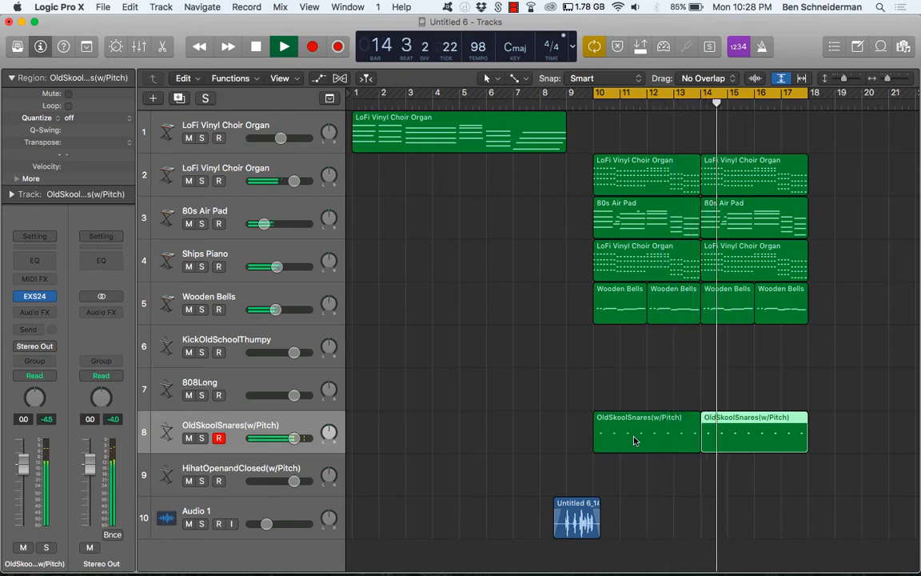
key(space)
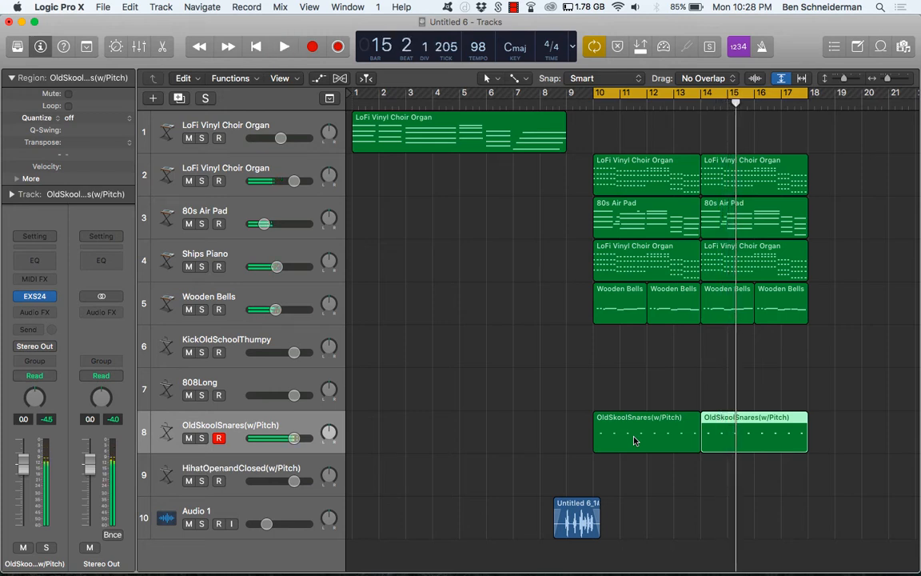
Step: Record an added layer of C3 snare hits over the first OldSkoolSnares(w/Pitch) region and open it in the Piano Roll
key(r)
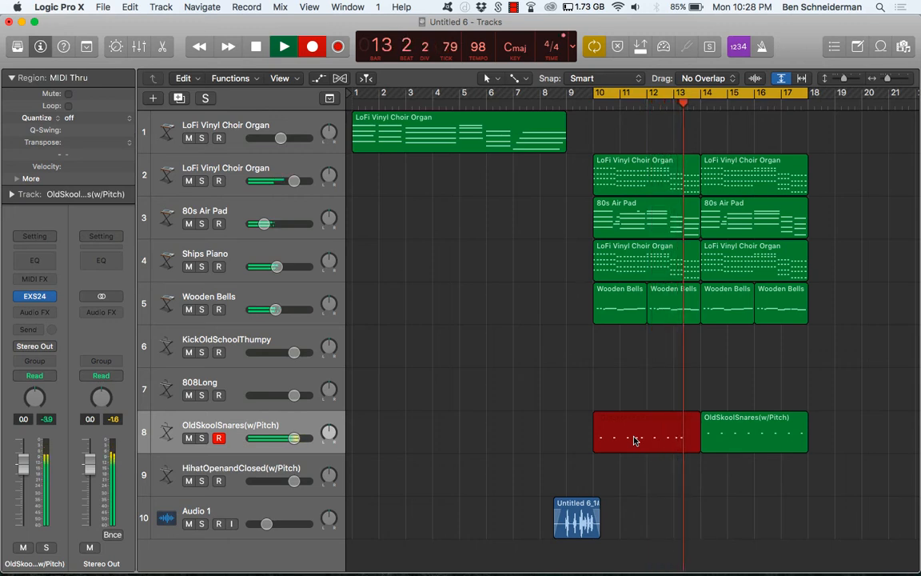
key(space)
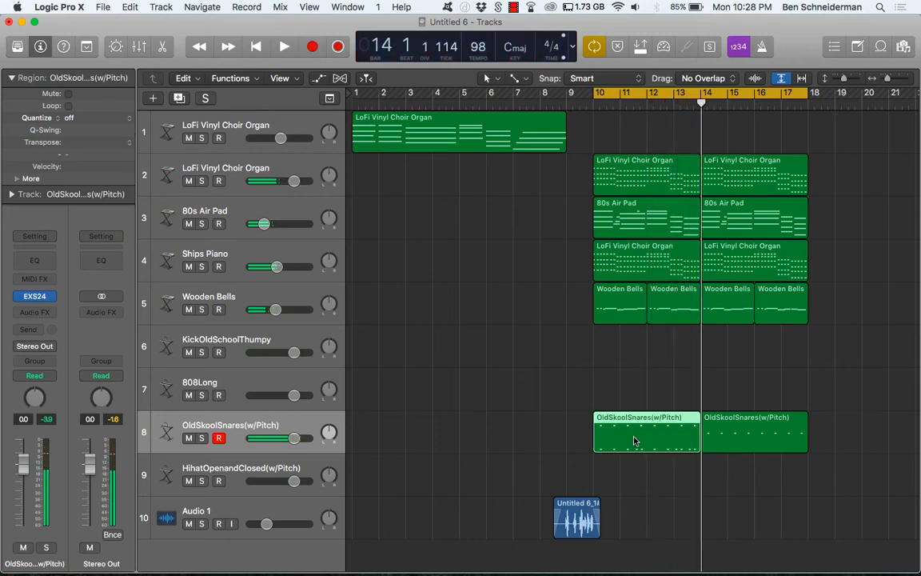
double_click(658, 453)
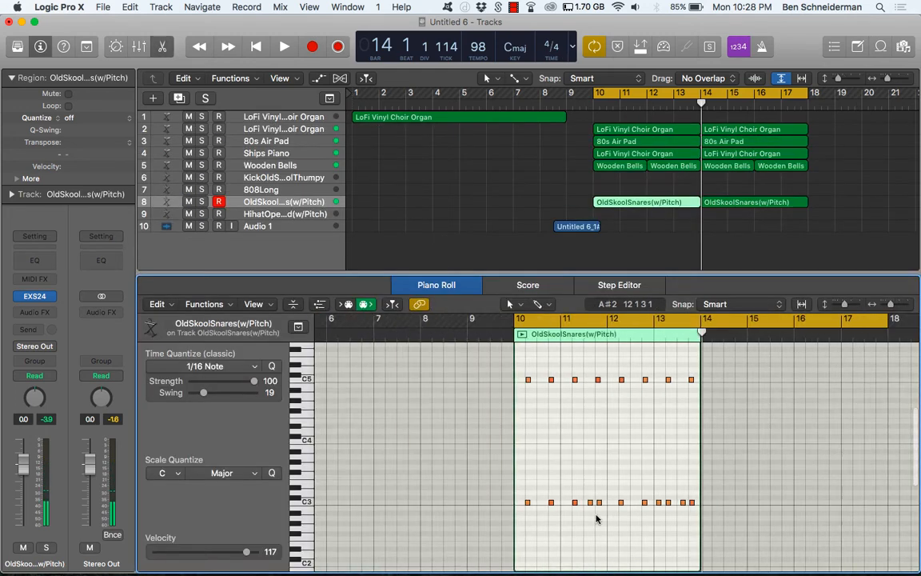
Step: Play back the loop to check the timing and level of the recorded C3 snare notes
drag(555, 518, 718, 489)
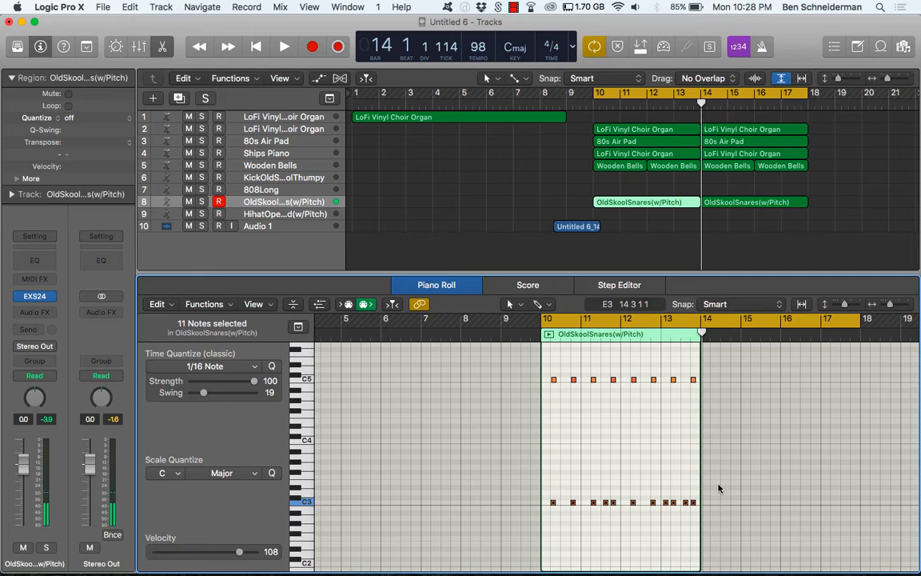
key(space)
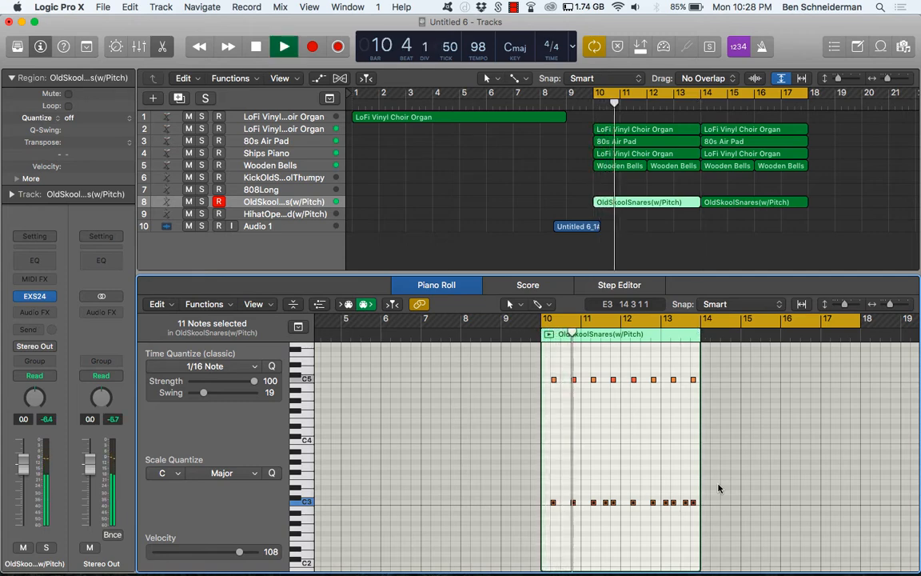
key(super+Right)
key(super+Right)
key(super+Right)
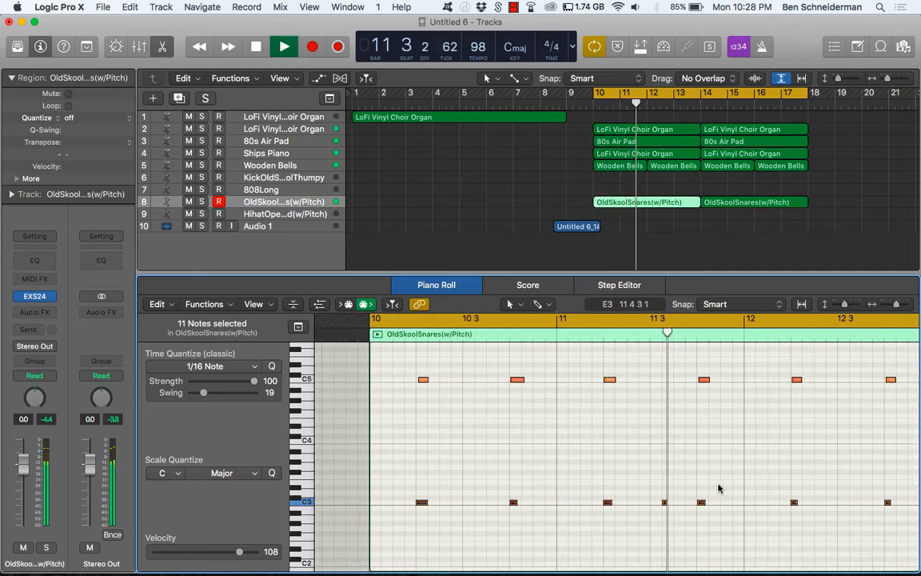
key(space)
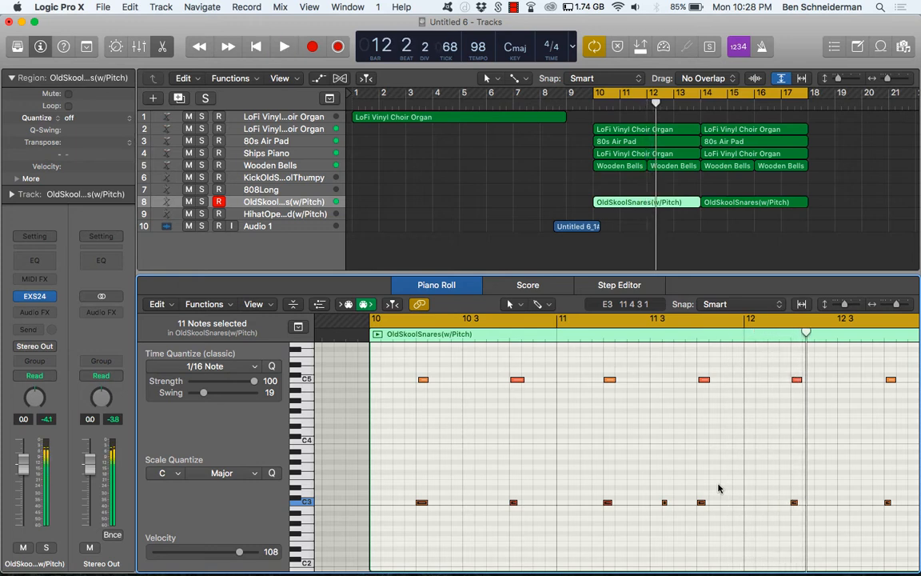
click(662, 490)
key(space)
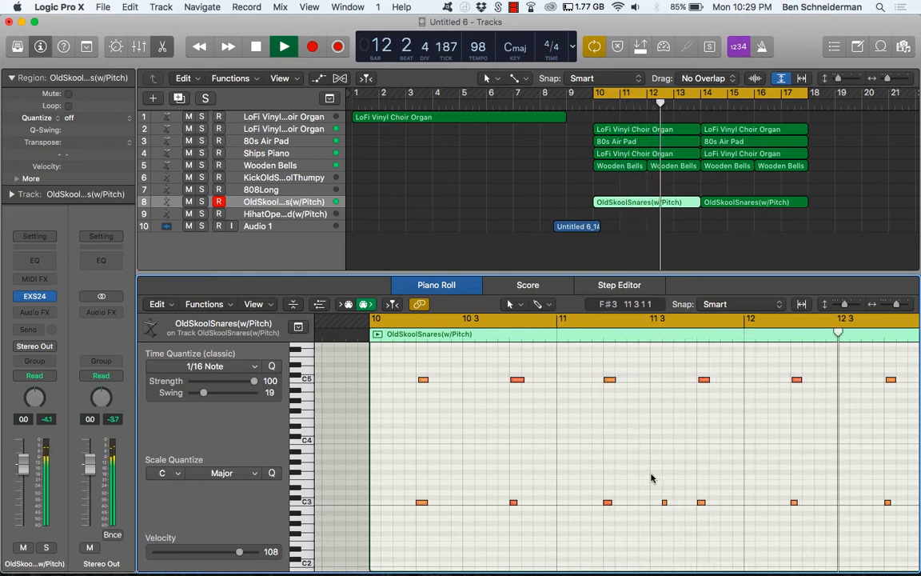
Step: Lower the velocity of all C3 snare notes to 84 while listening to the loop
click(308, 504)
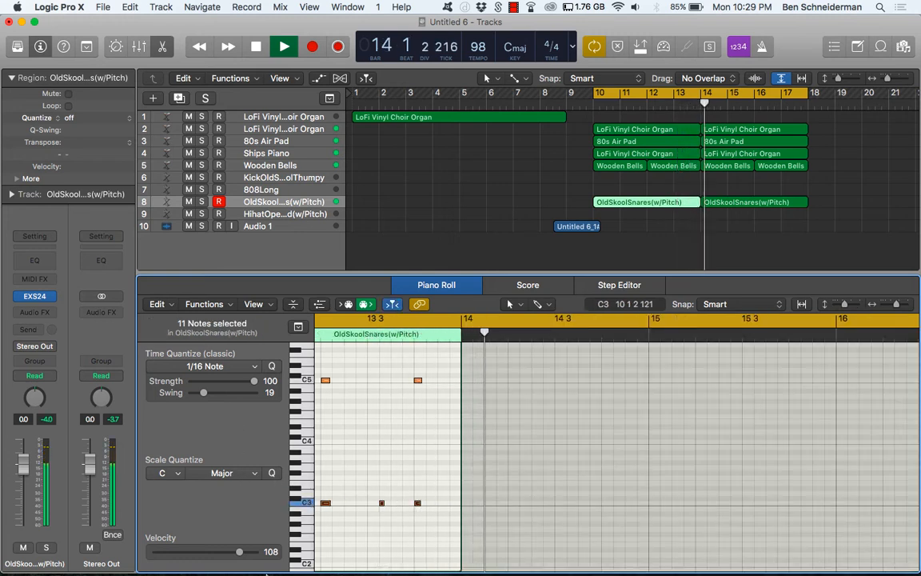
drag(239, 551, 214, 553)
key(space)
key(space)
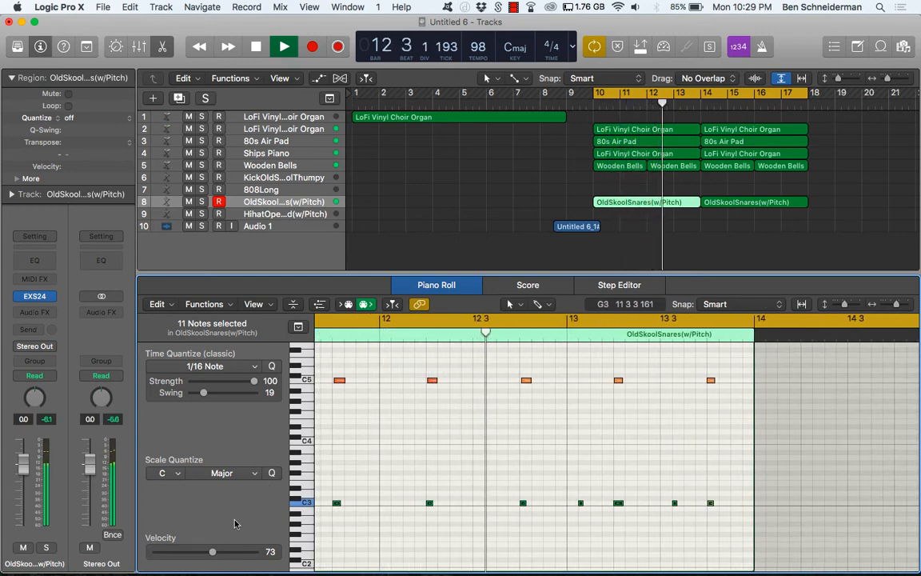
drag(213, 552, 220, 552)
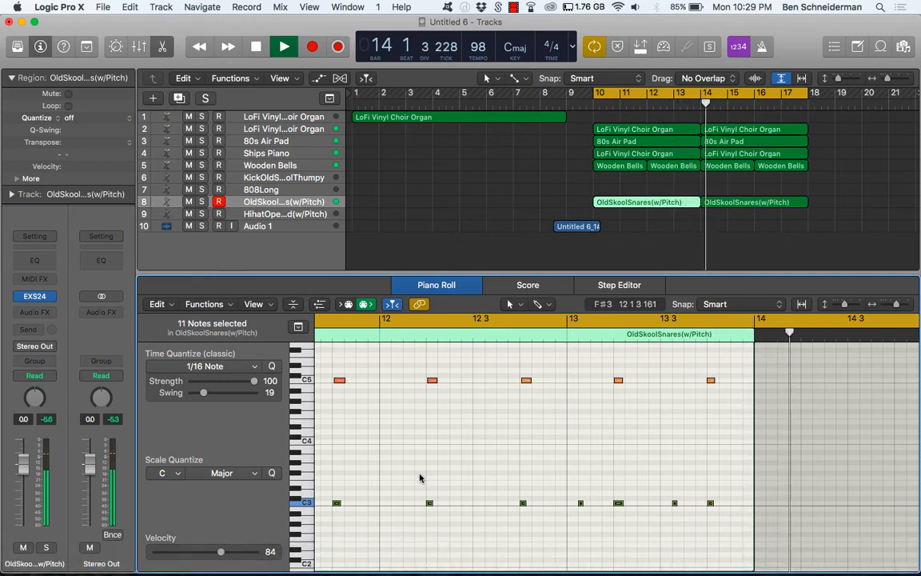
click(529, 356)
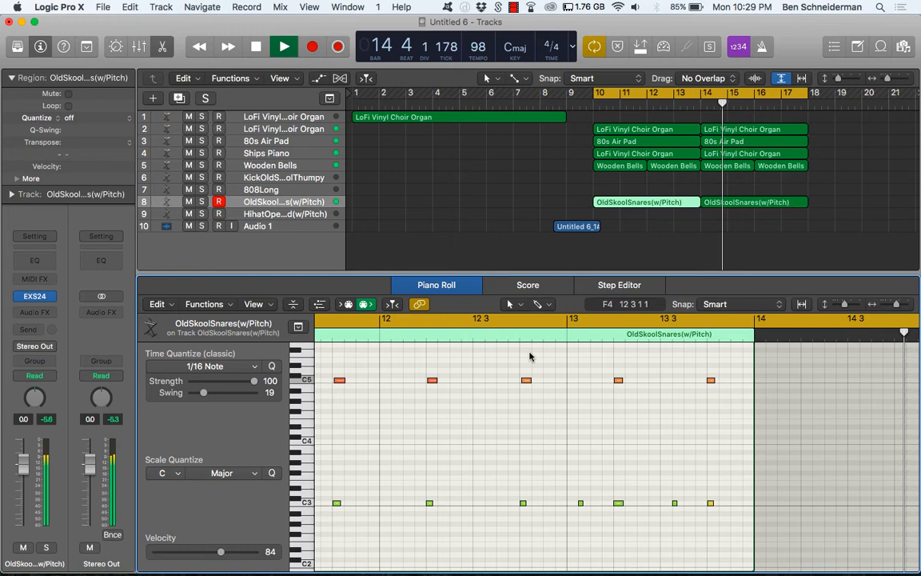
Step: Replace the snare region at bar 14 with a repeat of the edited first snare region
click(718, 204)
key(Delete)
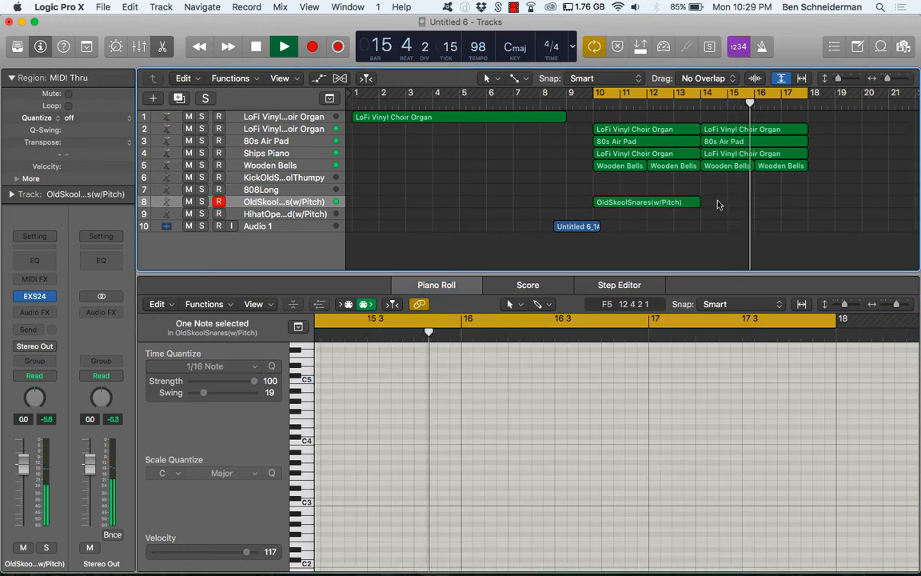
key(super+z)
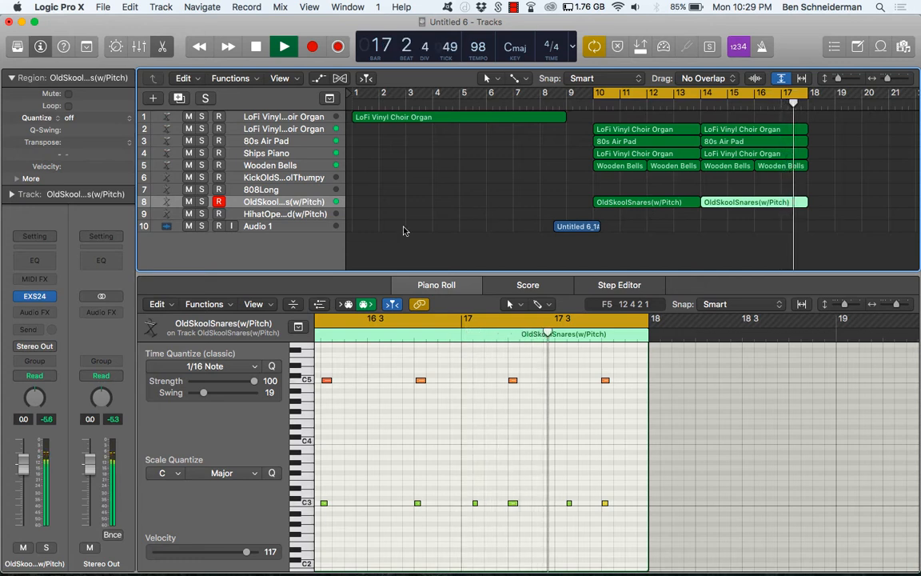
Step: Record a C3 kick pattern on the KickOldSchoolThumpy track from bar 10 to bar 14 and show it in the Piano Roll
click(268, 177)
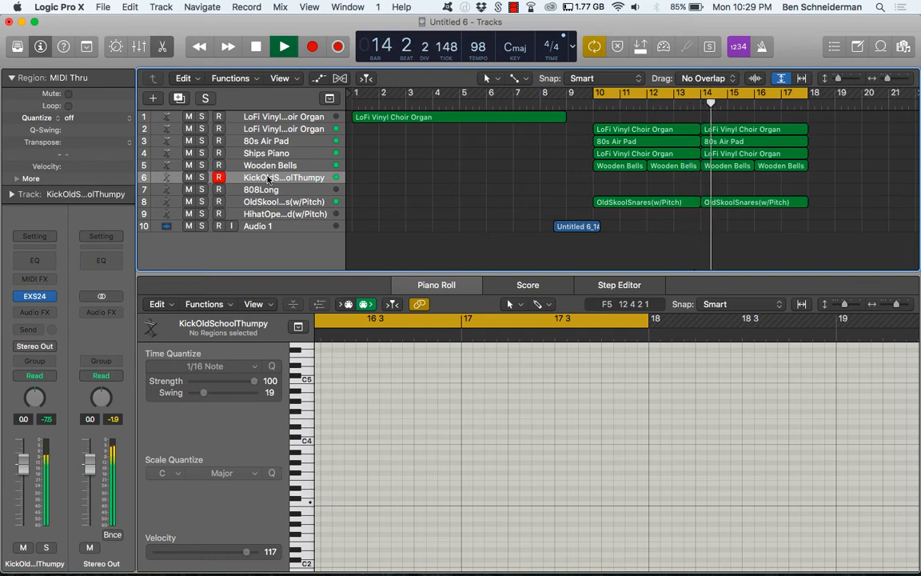
key(space)
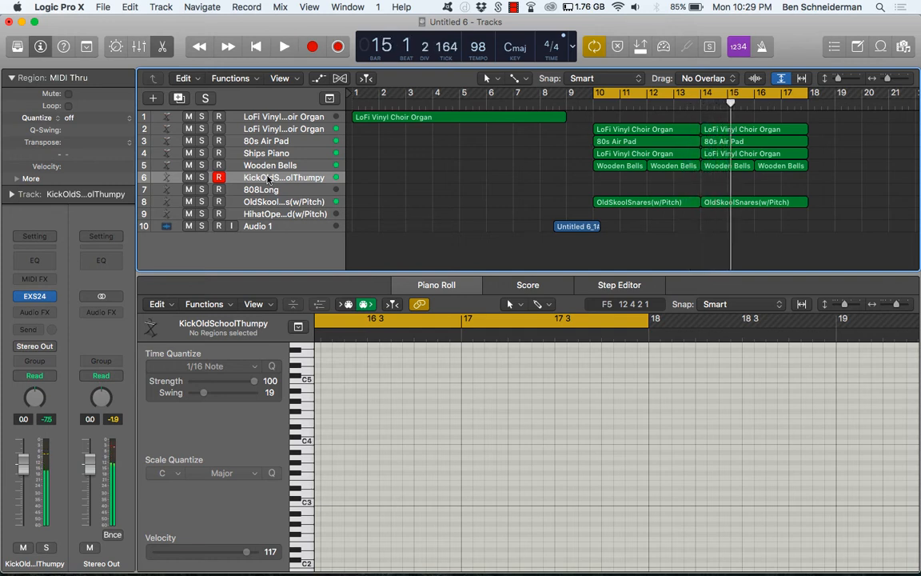
key(space)
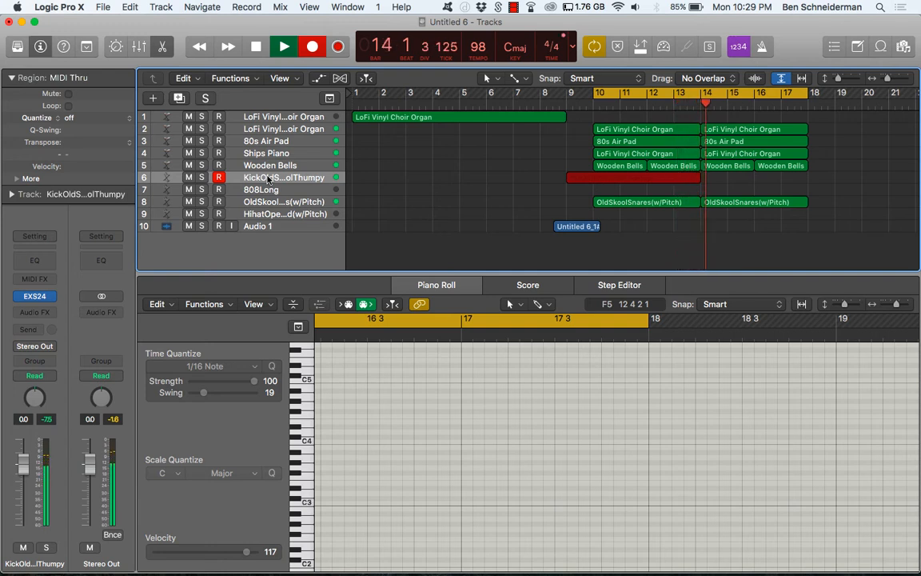
key(space)
click(672, 396)
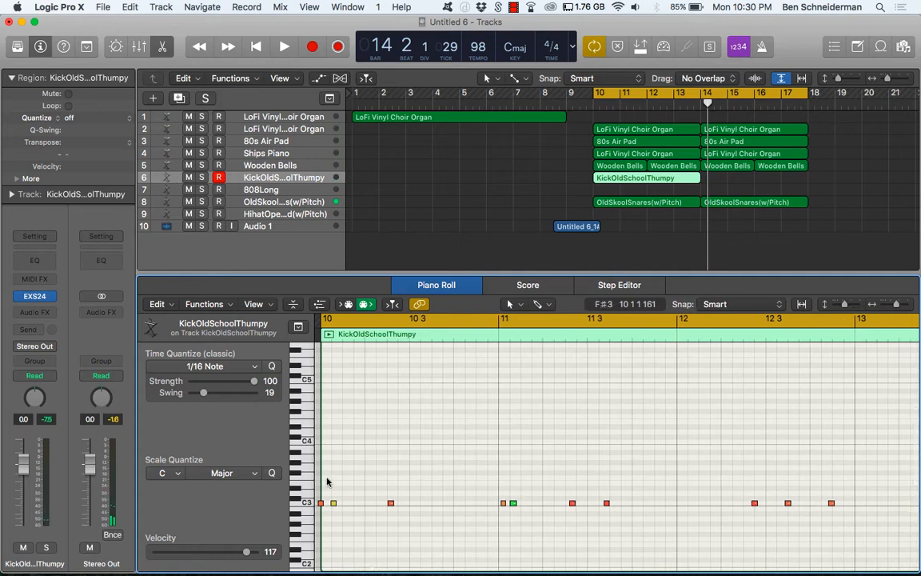
Step: Move the first kick note at bar 10 slightly later and play back the start of the loop
click(321, 503)
drag(321, 505, 327, 505)
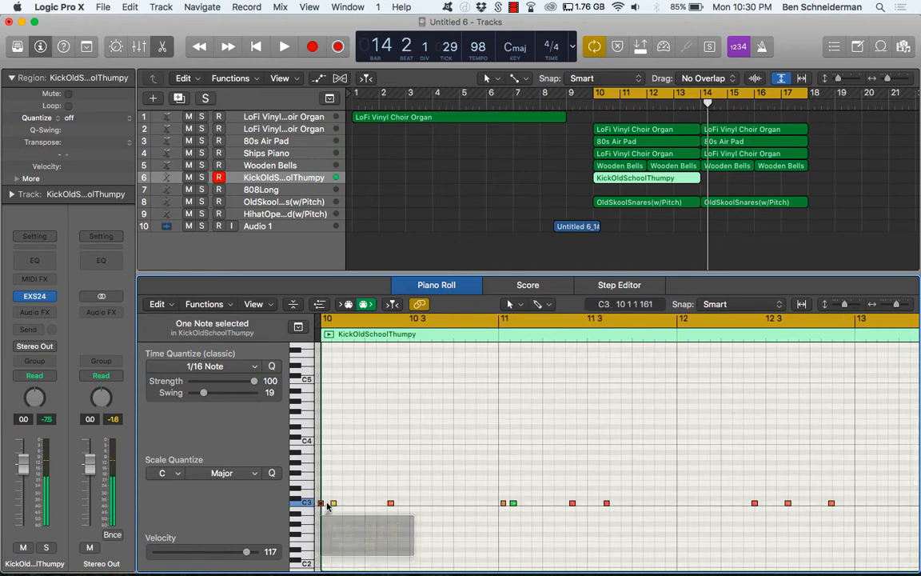
key(space)
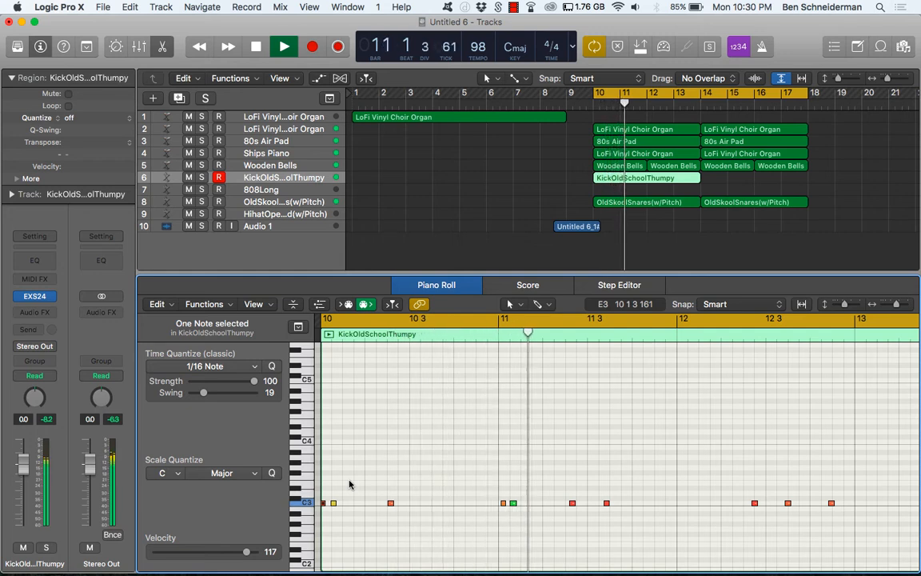
key(space)
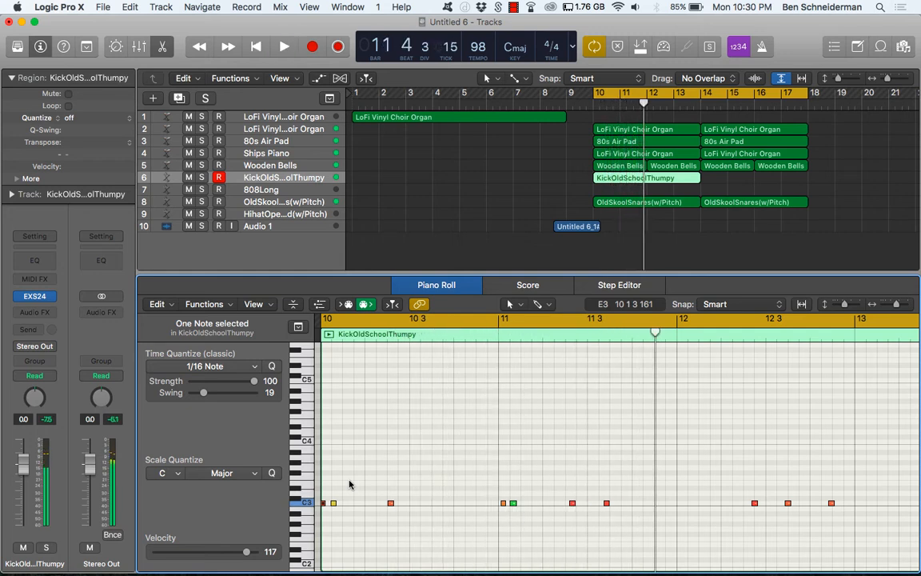
Step: Shift the two kick notes around bar 11 beats 2 and 3 slightly earlier, placing the second at 11 3 2 41, and play them back
drag(558, 490, 614, 505)
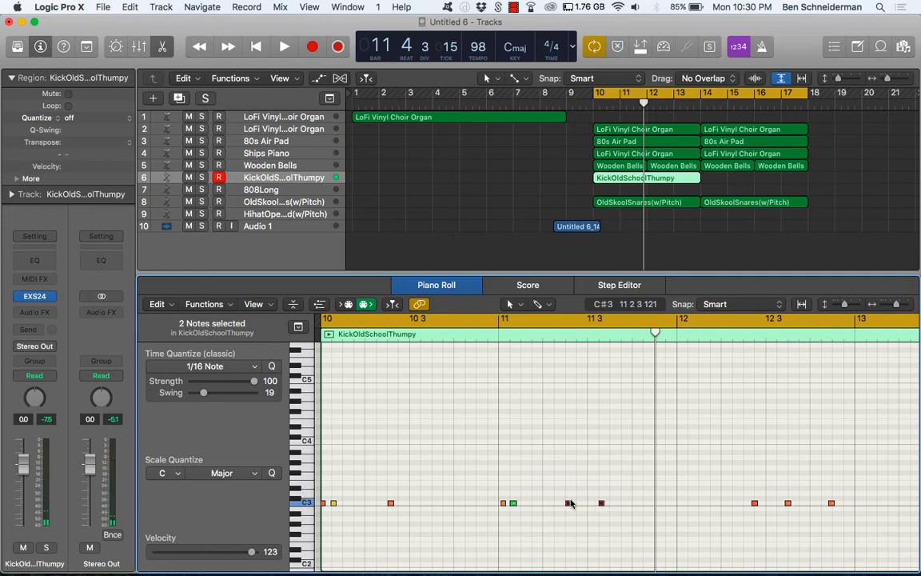
drag(569, 505, 572, 507)
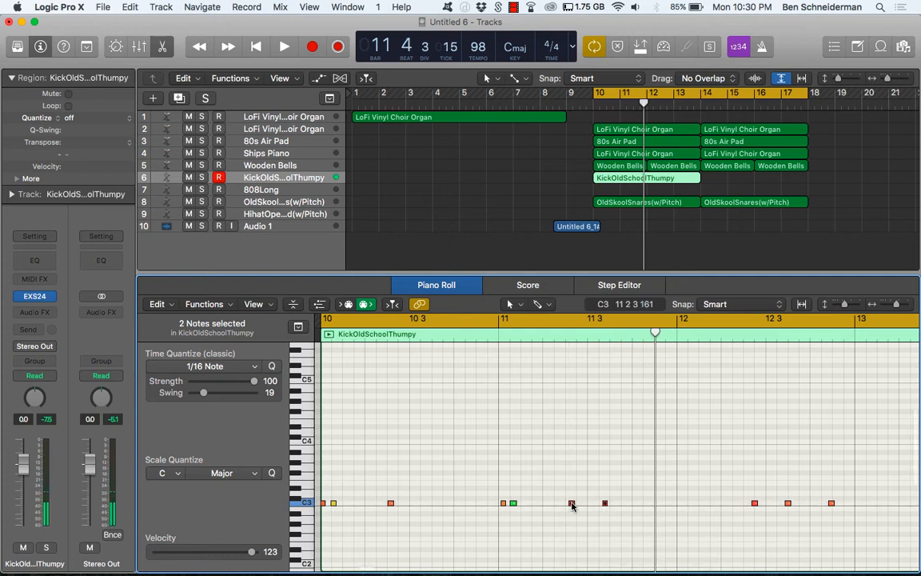
key(super+Right)
key(super+Right)
click(573, 506)
drag(571, 504, 479, 501)
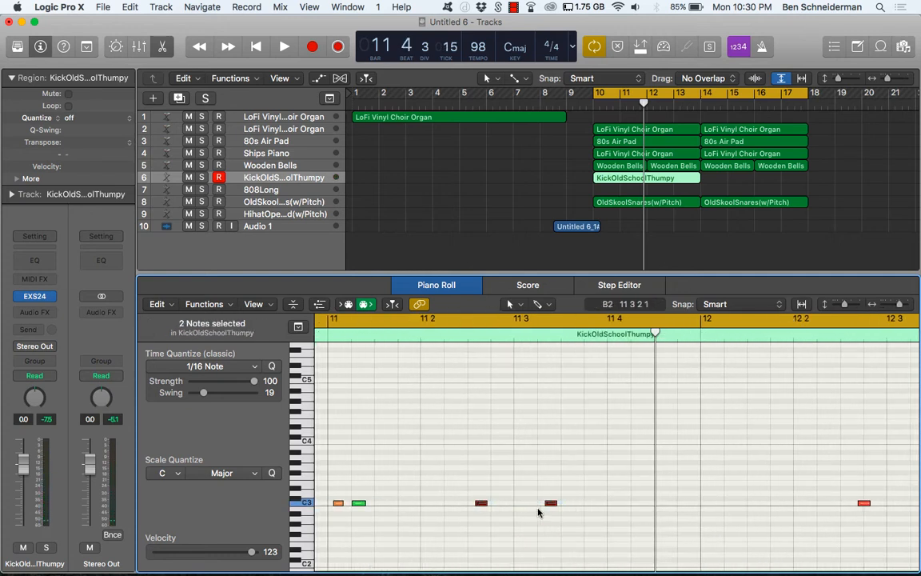
drag(551, 504, 548, 506)
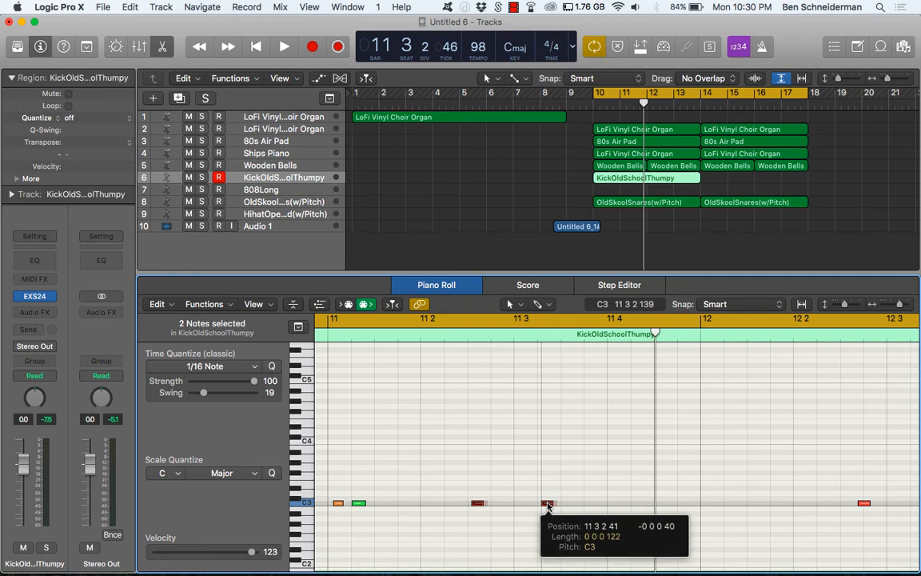
drag(547, 506, 547, 505)
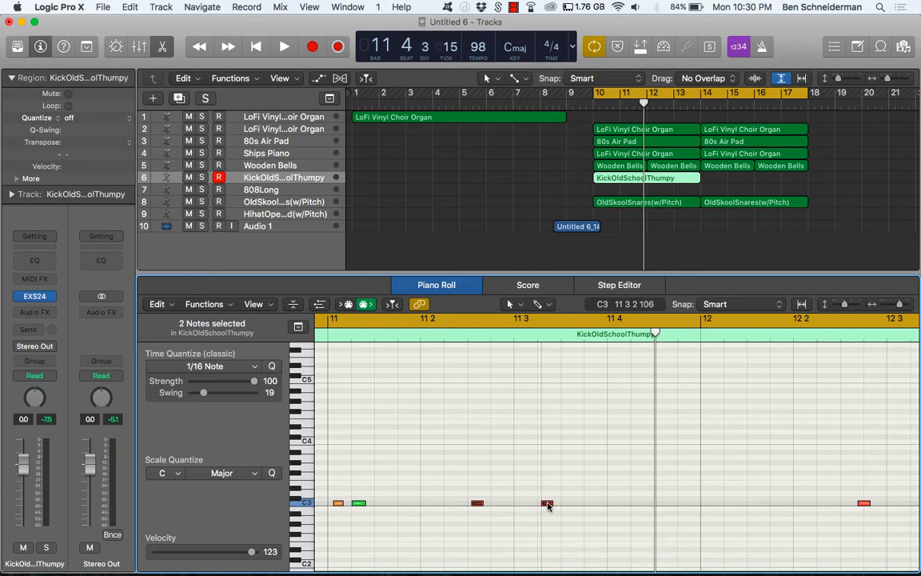
key(space)
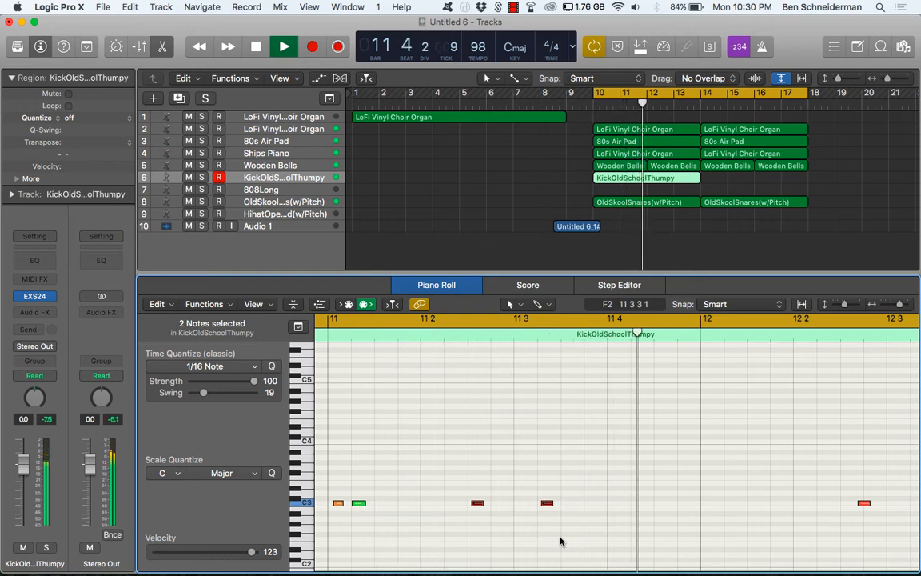
key(space)
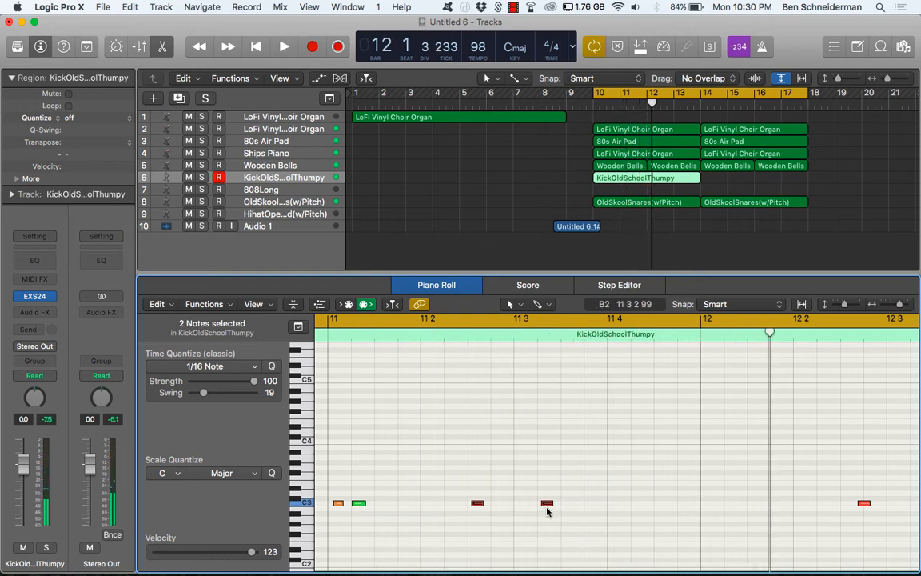
Step: Move the kick note just after bar 11 beat 3 earlier, closer to the beat, and play it back
click(546, 505)
drag(547, 505, 524, 505)
key(space)
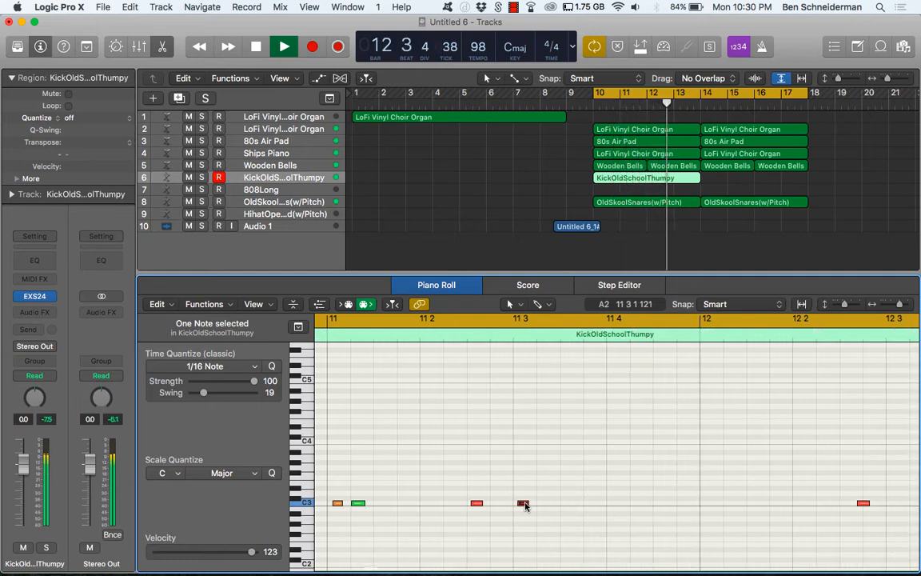
key(space)
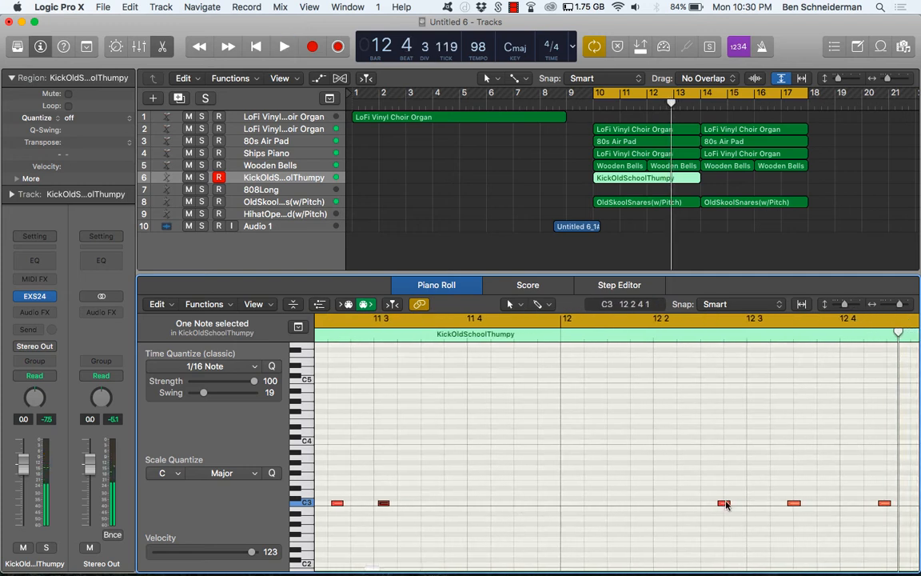
Step: Shift the two kick notes around bar 12 beats 2 and 3 slightly later and play them back
drag(725, 504, 730, 501)
key(space)
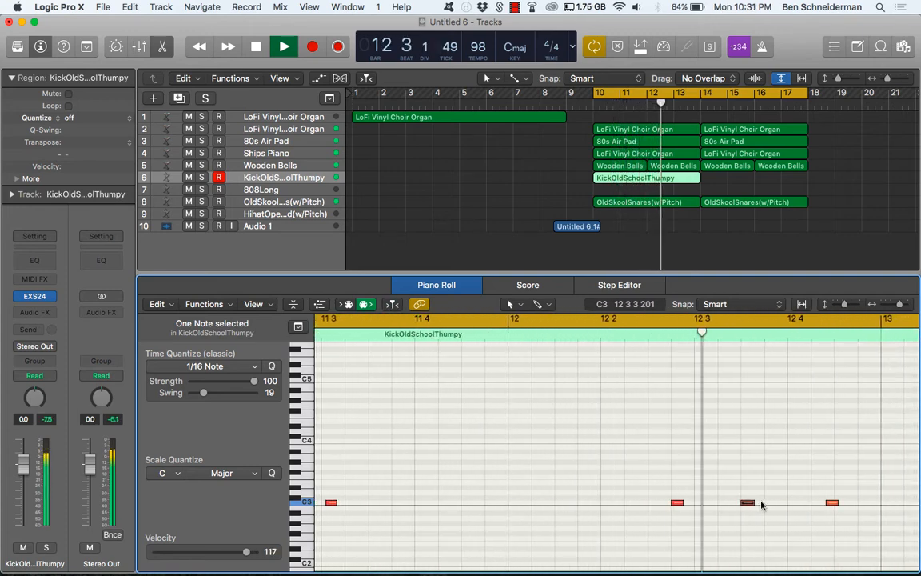
key(space)
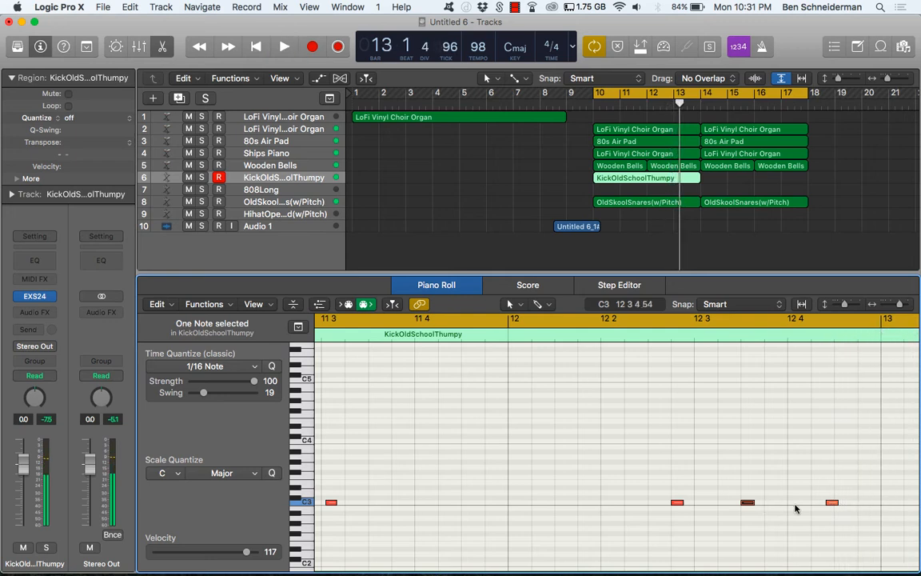
Step: Move the last kick note before bar 13 slightly later and play through to the region's end
drag(831, 502, 838, 504)
key(space)
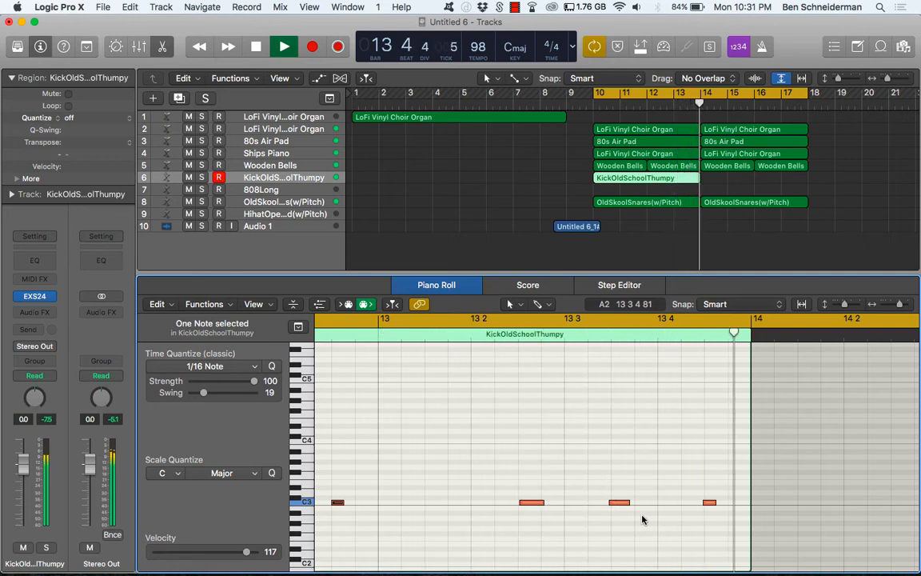
key(space)
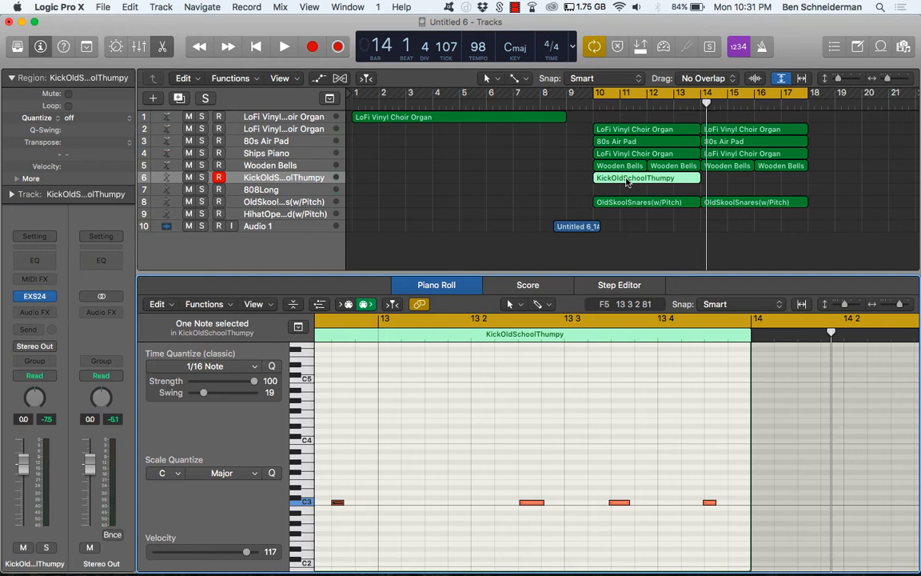
Step: Repeat the edited kick region at bar 14, close the Piano Roll, and play back the arrangement
key(Right)
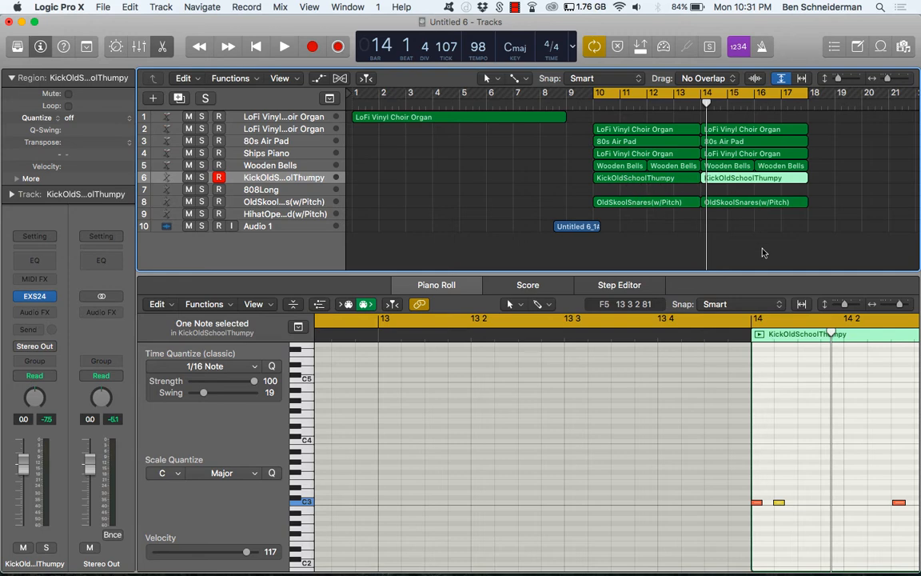
key(e)
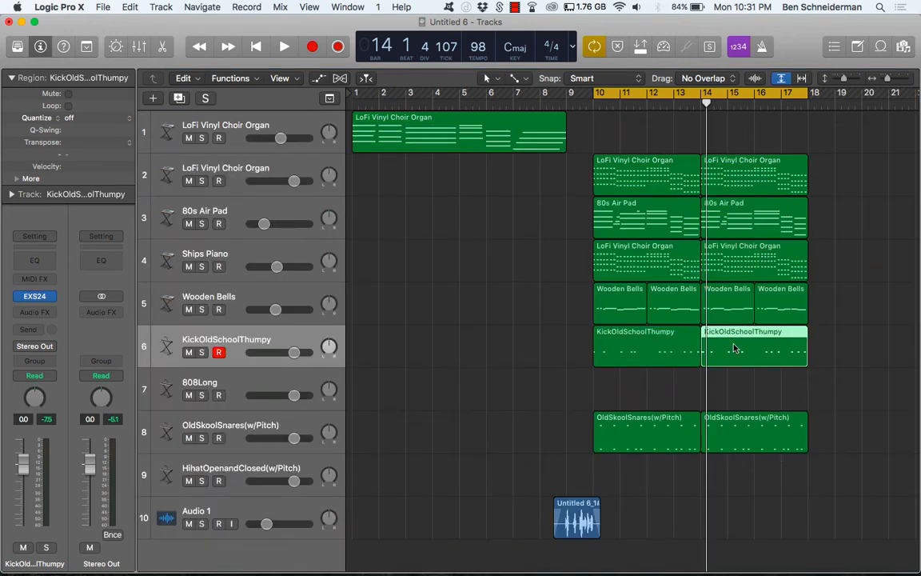
key(space)
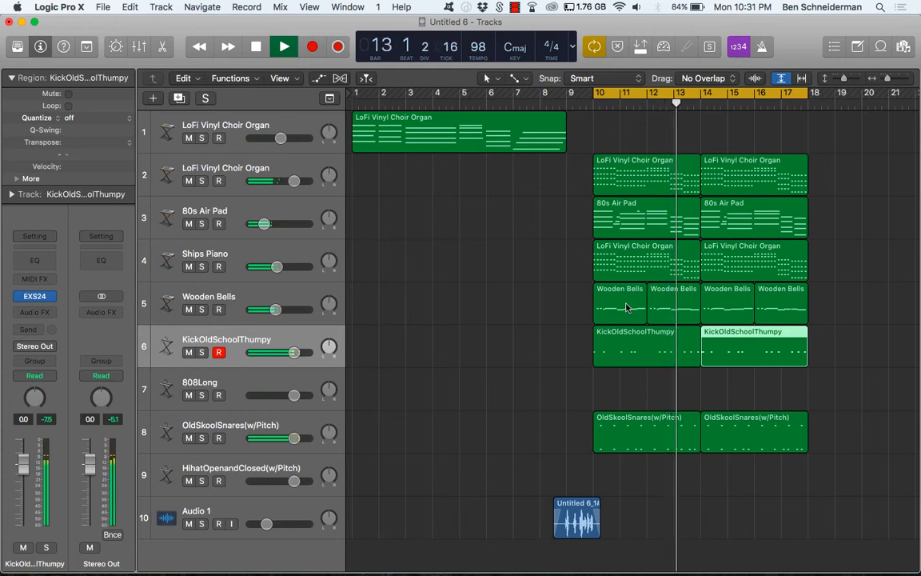
Step: Delete the two Wooden Bells regions between bars 10 and 14 and restart playback from the loop start
drag(579, 304, 671, 309)
key(Delete)
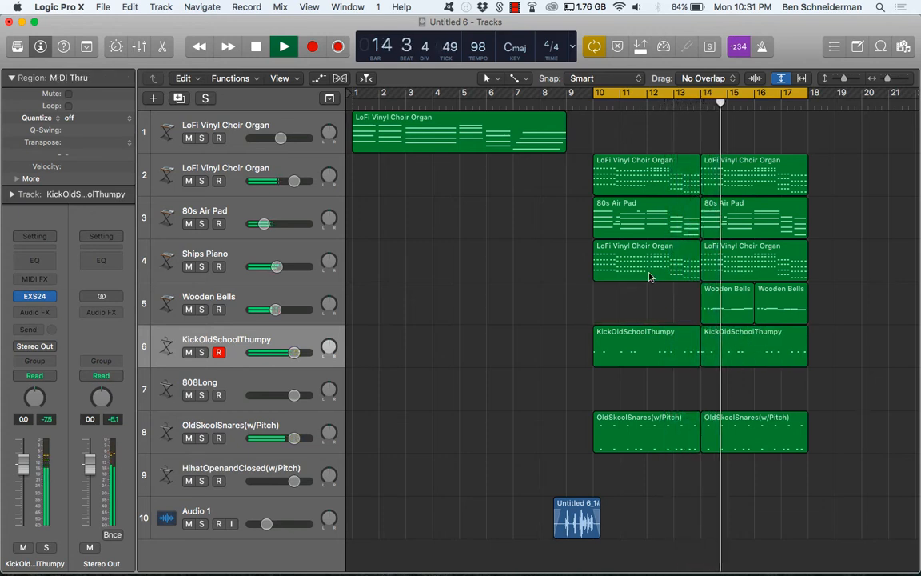
key(space)
key(space)
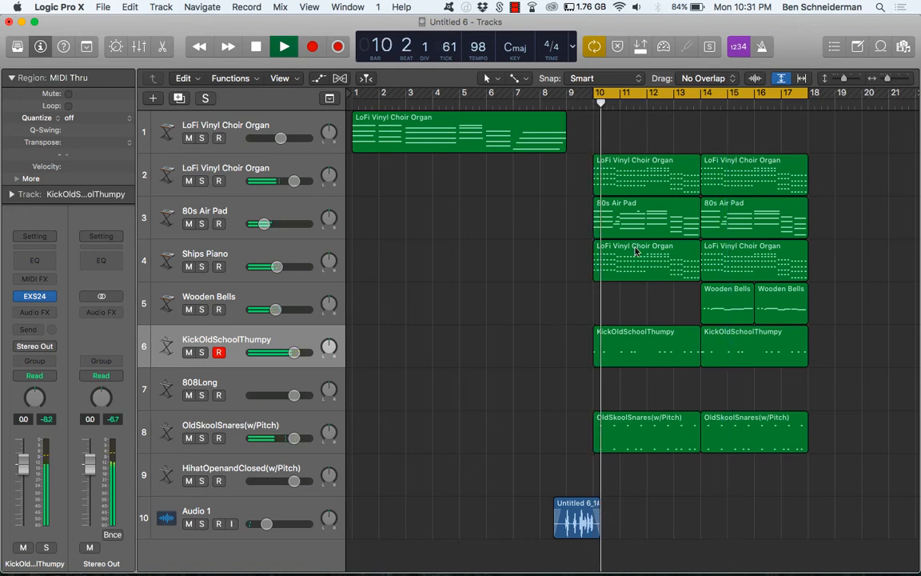
Step: View the notes of the 80s Air Pad region at bar 10, close the Piano Roll, and delete that region
double_click(629, 217)
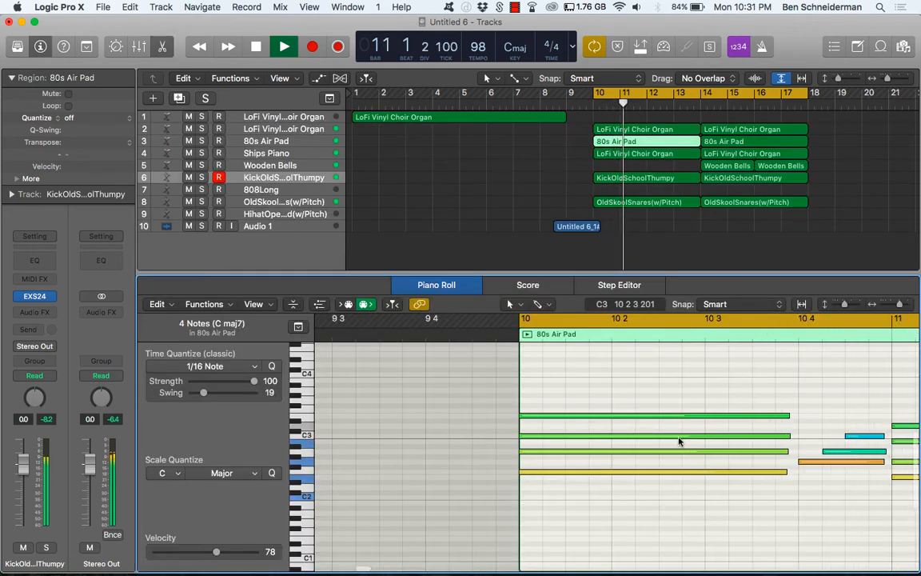
scroll(680, 442, right, 6)
scroll(680, 441, down, 5)
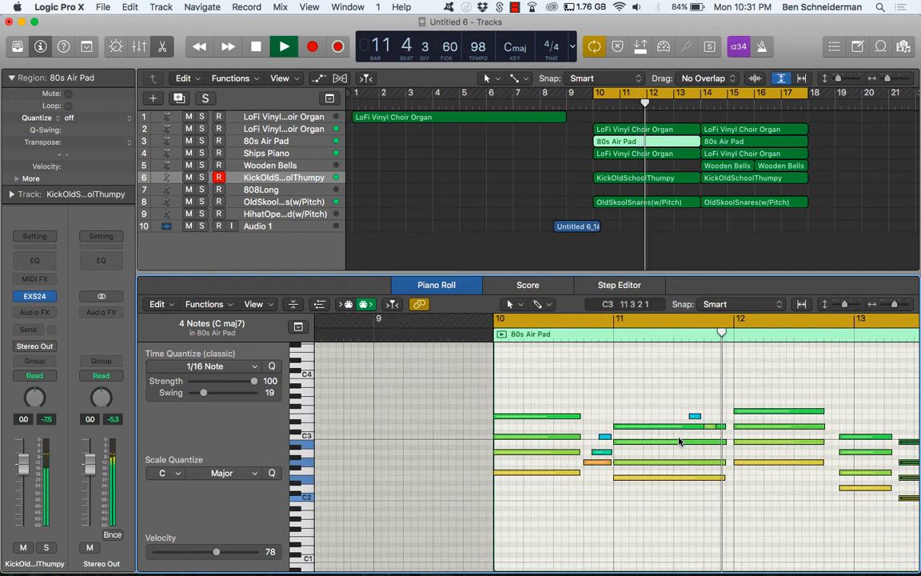
scroll(681, 445, up, 5)
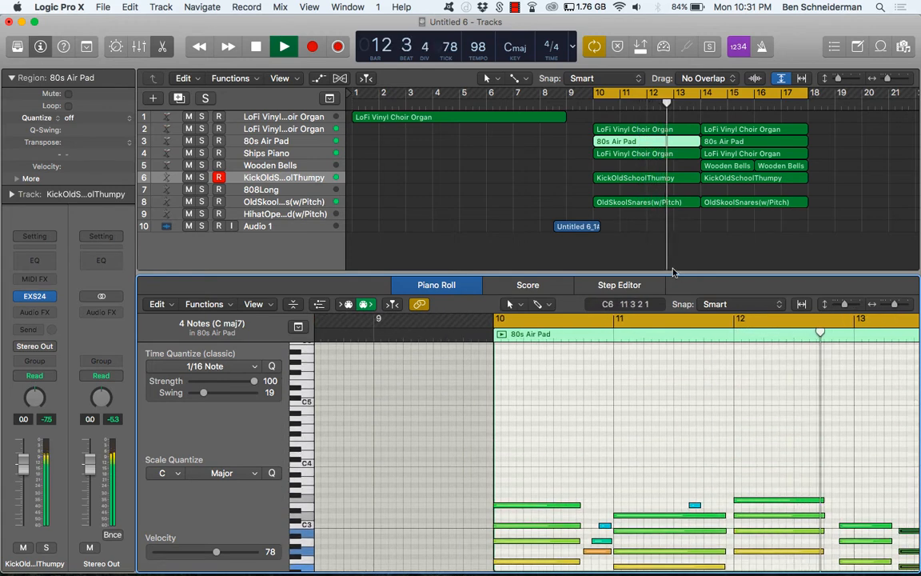
key(p)
key(Delete)
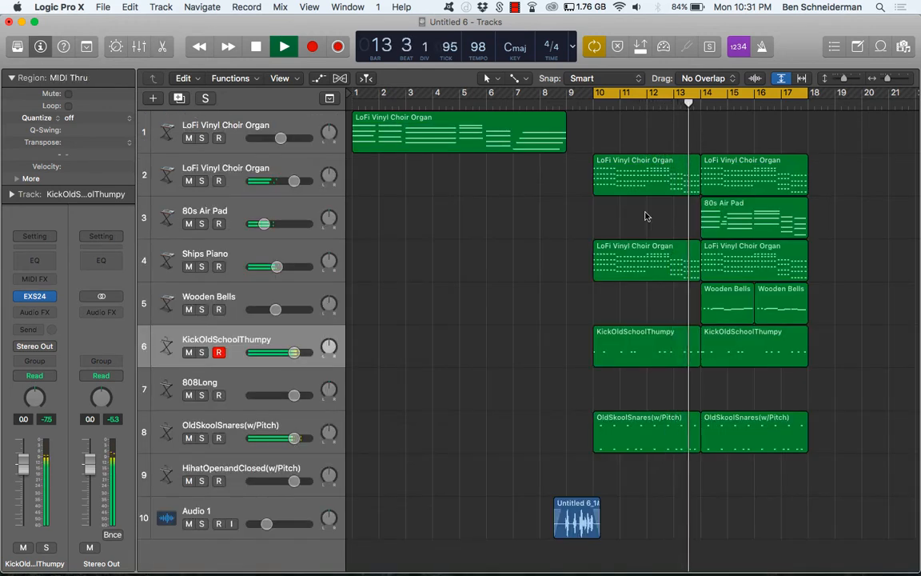
Step: Play the loop from its start without the first pad region, and undo that region's deletion
key(space)
key(space)
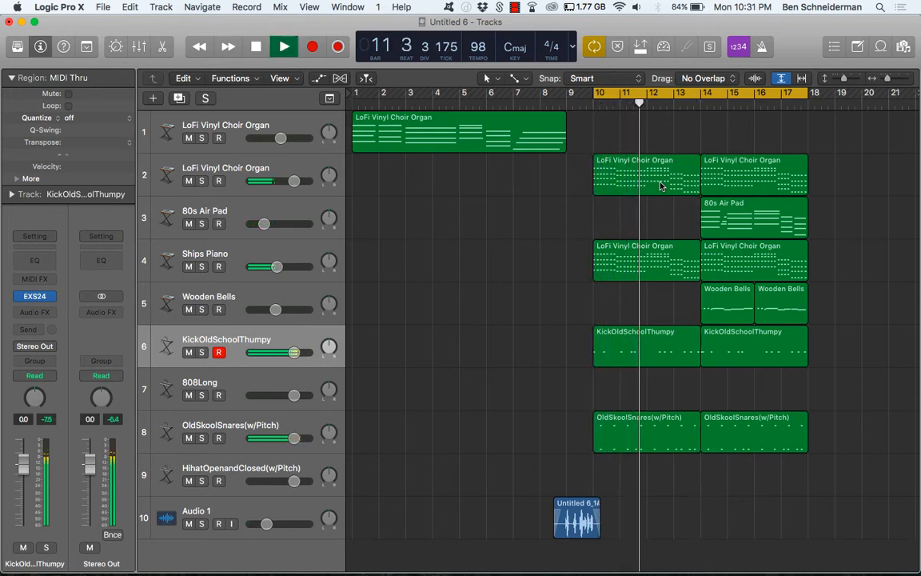
key(super+z)
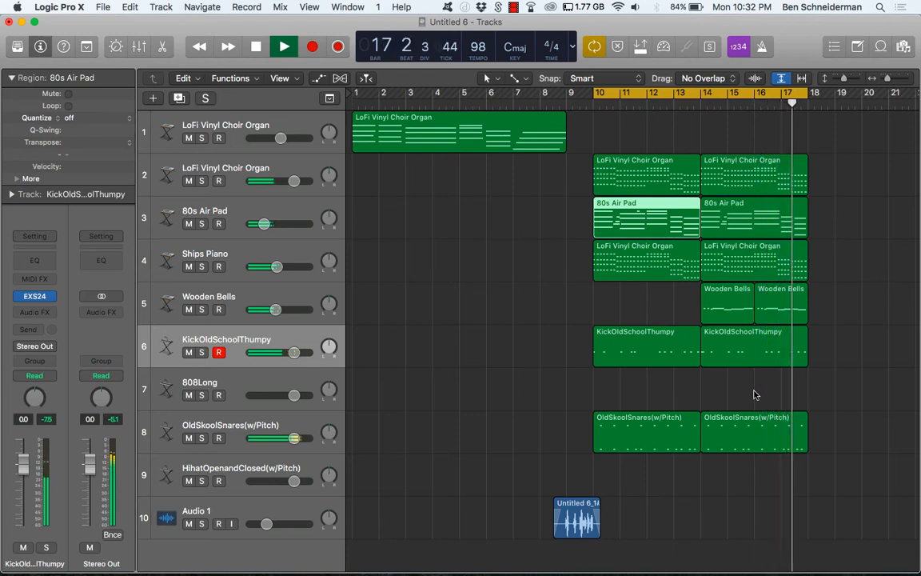
key(space)
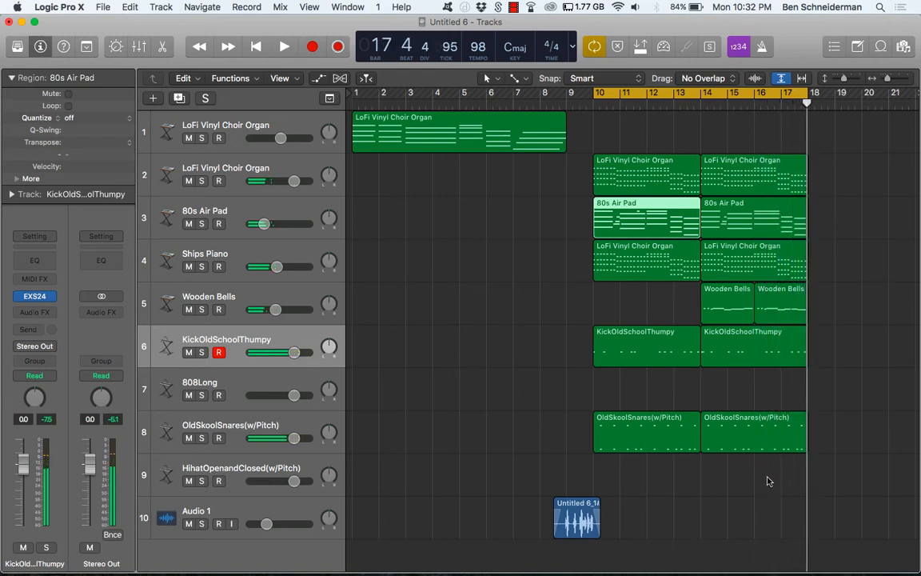
Step: Repeat all the chord, bell and drum regions of bars 10 to 18 once, starting at bar 18
drag(720, 485, 627, 166)
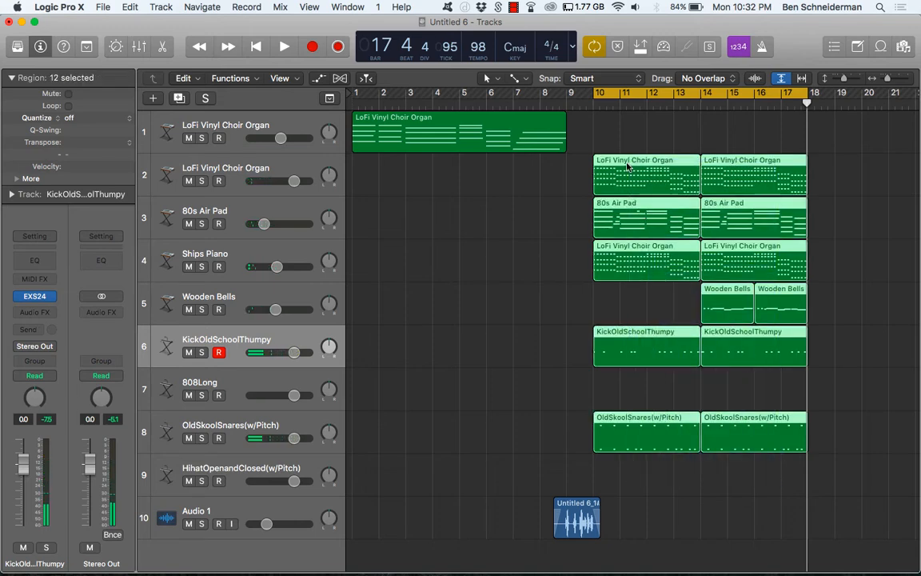
key(super+r)
scroll(636, 200, right, 8)
click(640, 293)
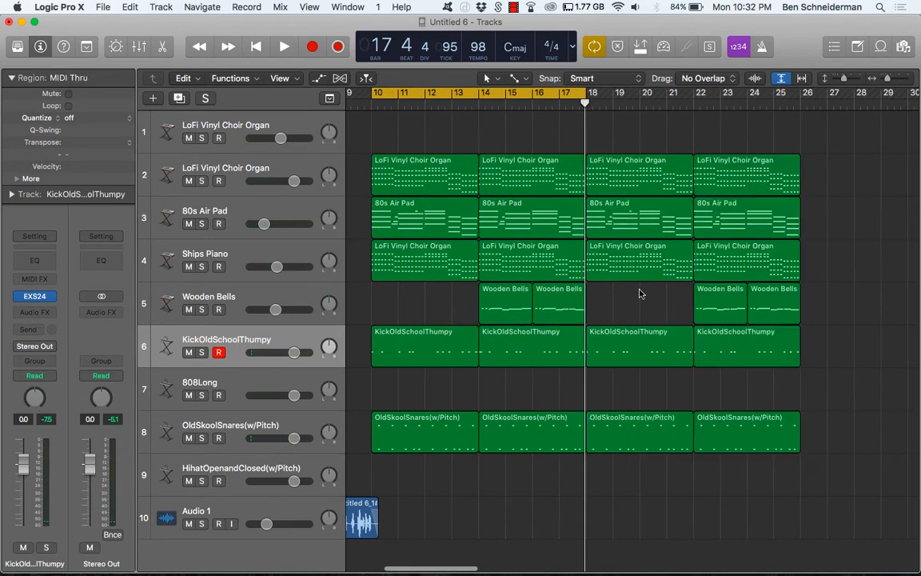
Step: Turn off the cycle area and delete the two Wooden Bells regions between bars 22 and 26
click(633, 226)
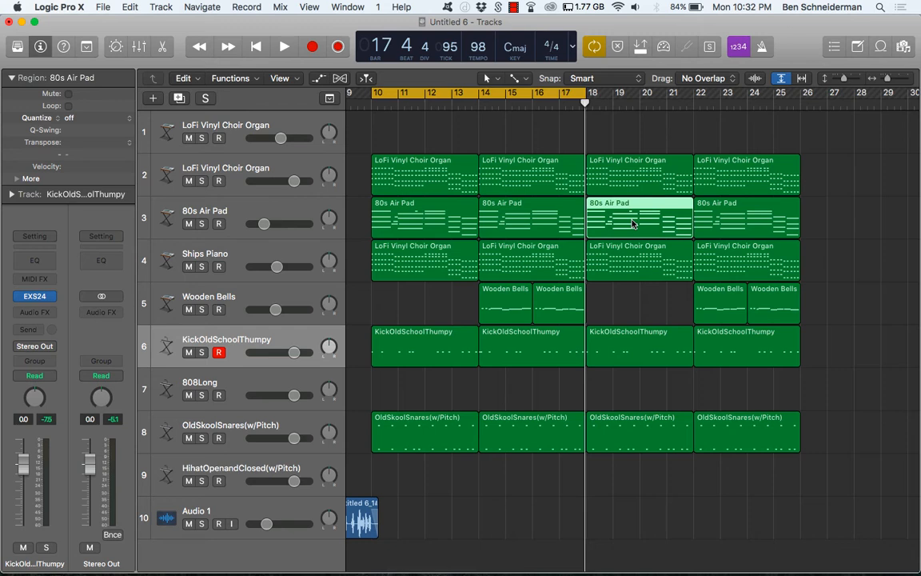
click(547, 97)
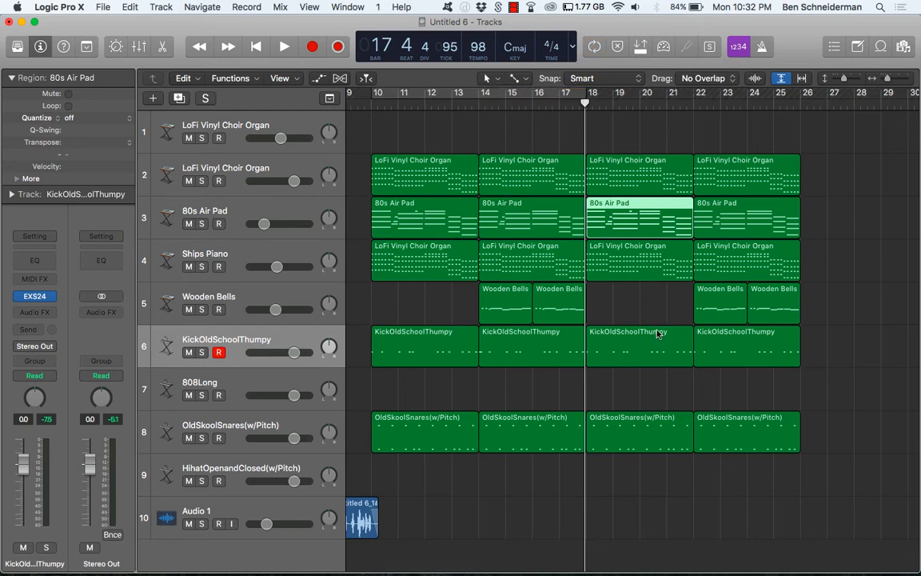
drag(666, 296, 781, 305)
key(Delete)
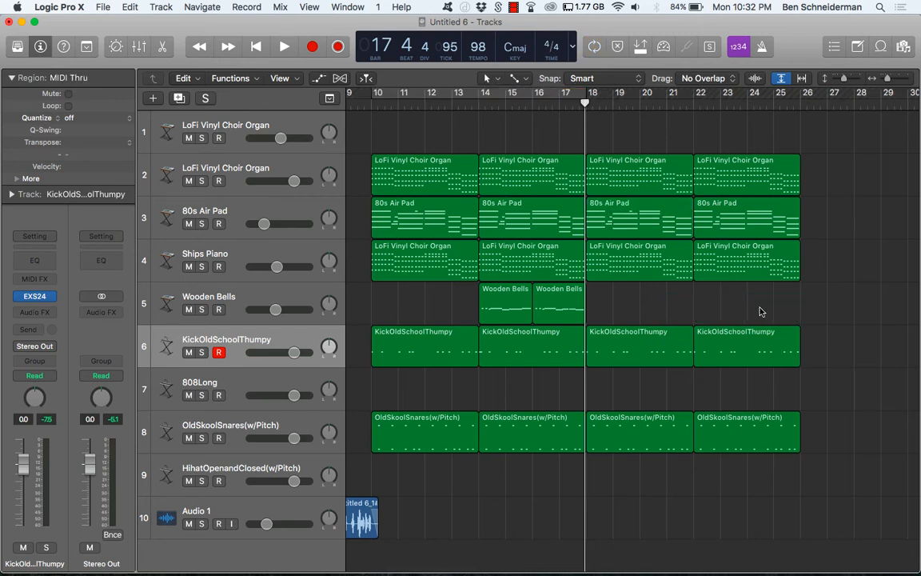
Step: Delete the 80s Air Pad regions at bars 18 and 22 while playing back the section from bar 18
click(649, 212)
key(Delete)
key(space)
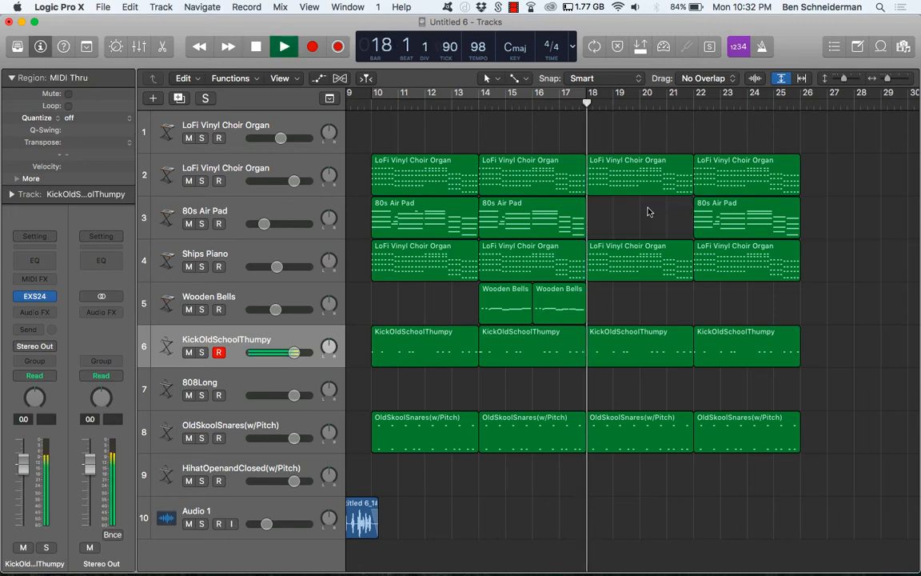
click(763, 213)
key(Delete)
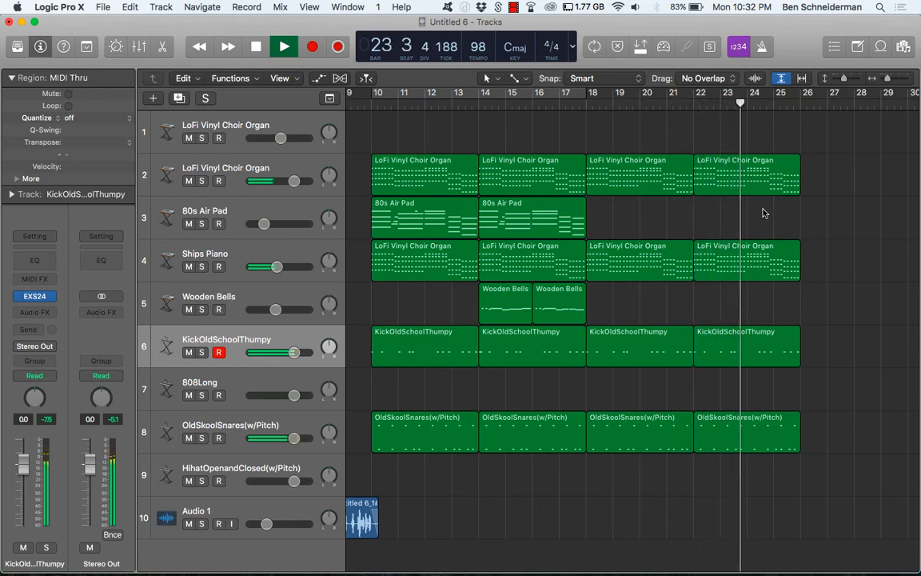
key(space)
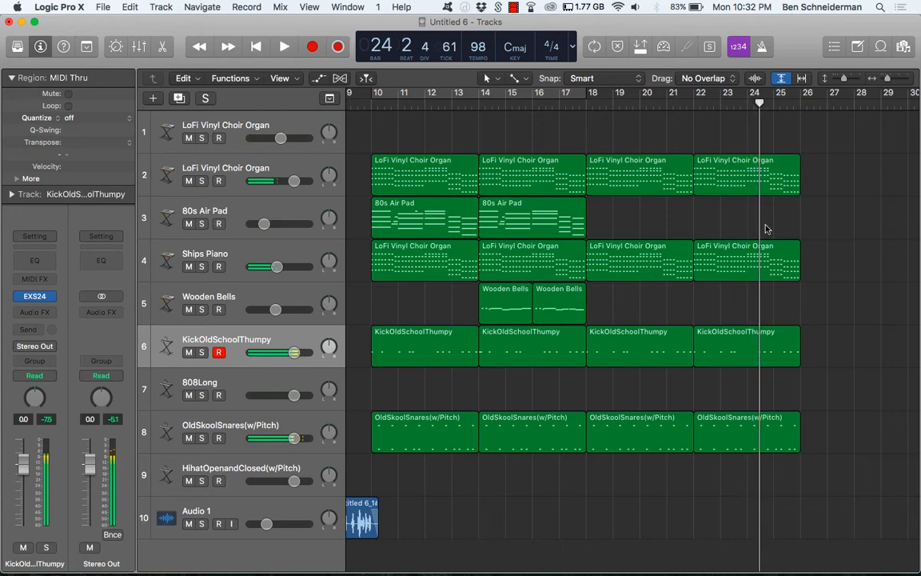
Step: Open the kick region at bar 22 in the Piano Roll, add a C3 note at 24 1 1 1, and play on briefly
click(746, 344)
double_click(746, 344)
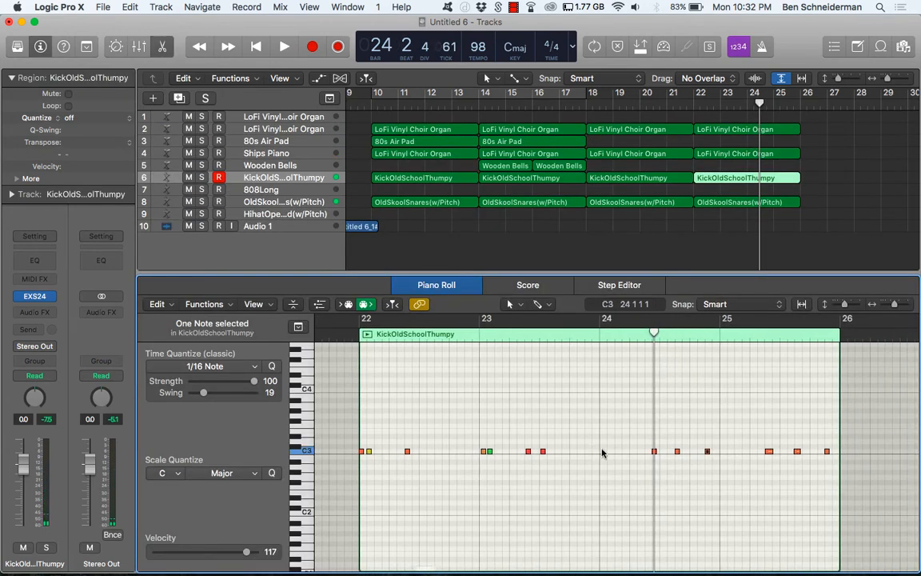
key(space)
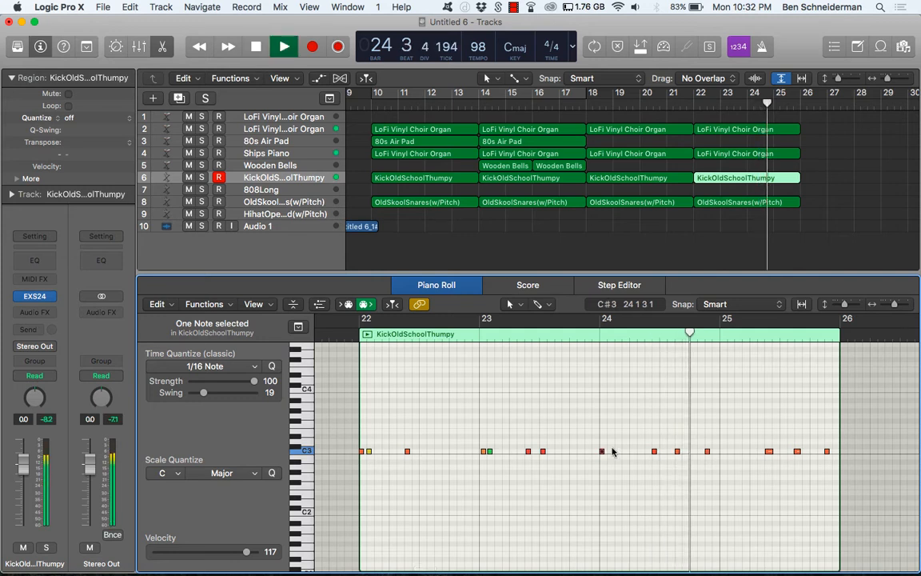
key(space)
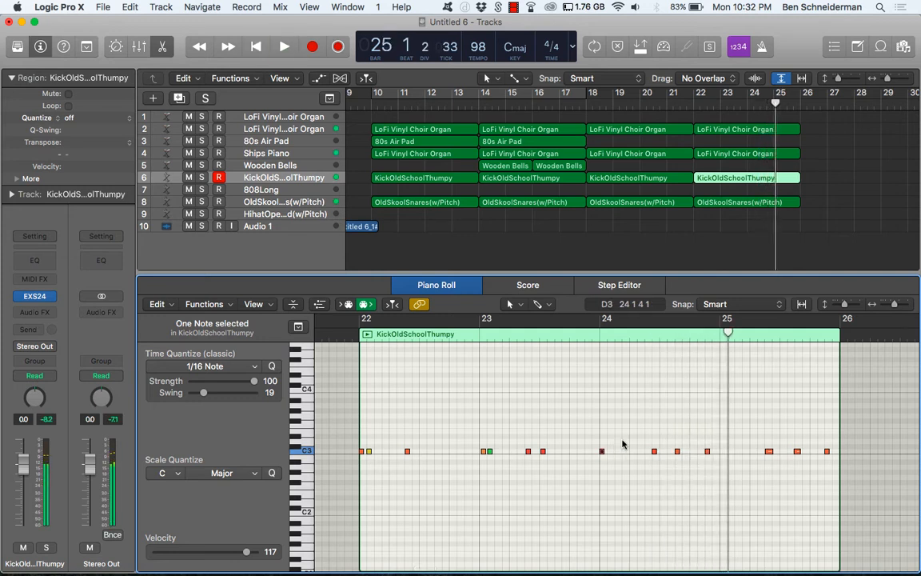
Step: Add a C3 kick note at 25 1 1 1 and play back past the end of the region
click(722, 450)
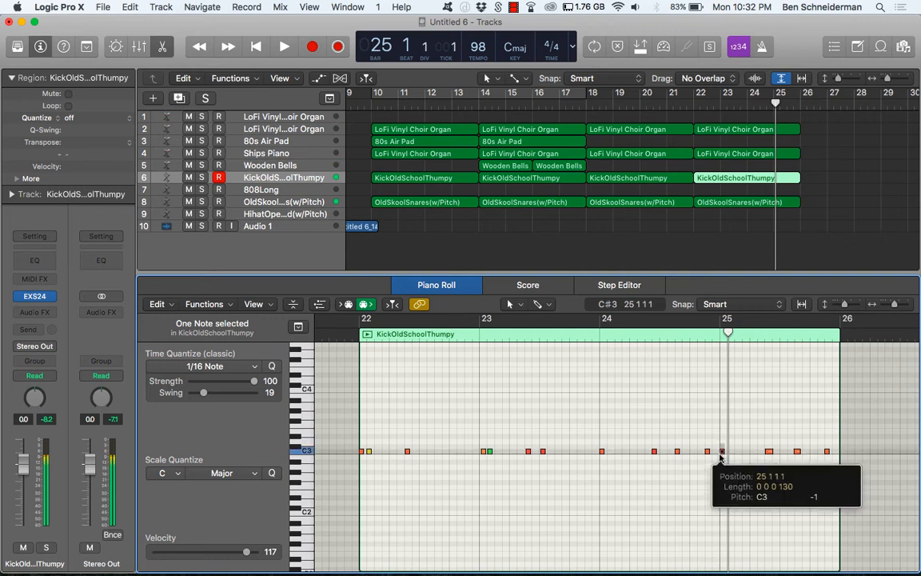
key(space)
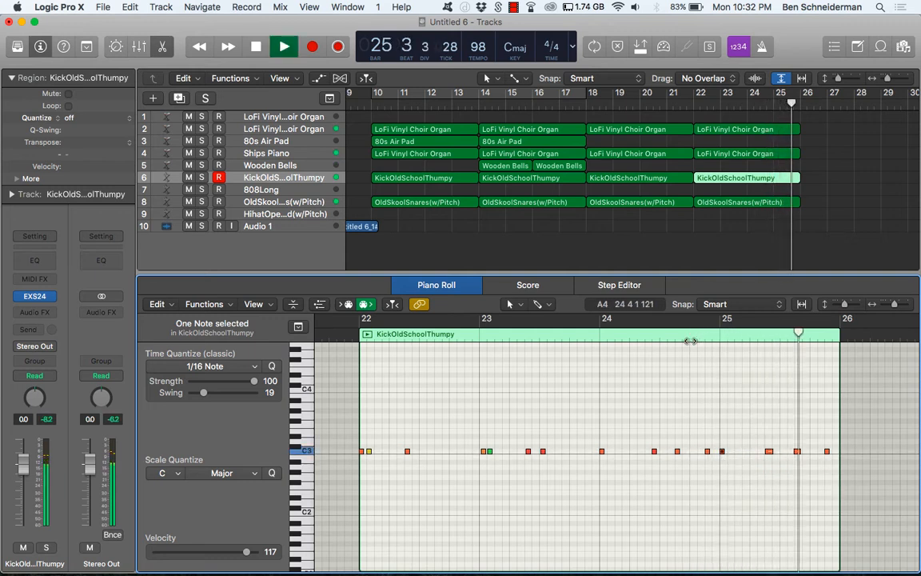
key(space)
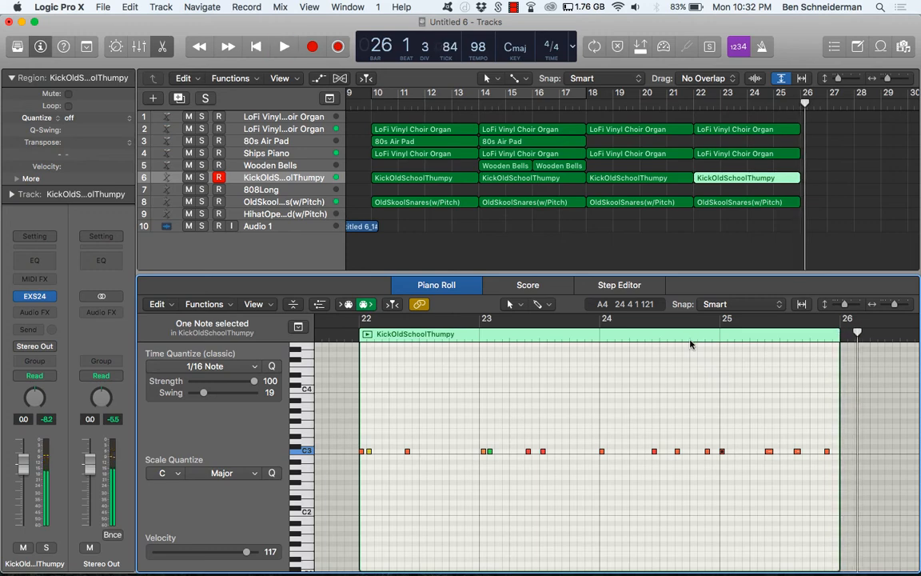
Step: Add a C3 kick note at 20 1 1 1 in the kick region that starts at bar 18
click(665, 179)
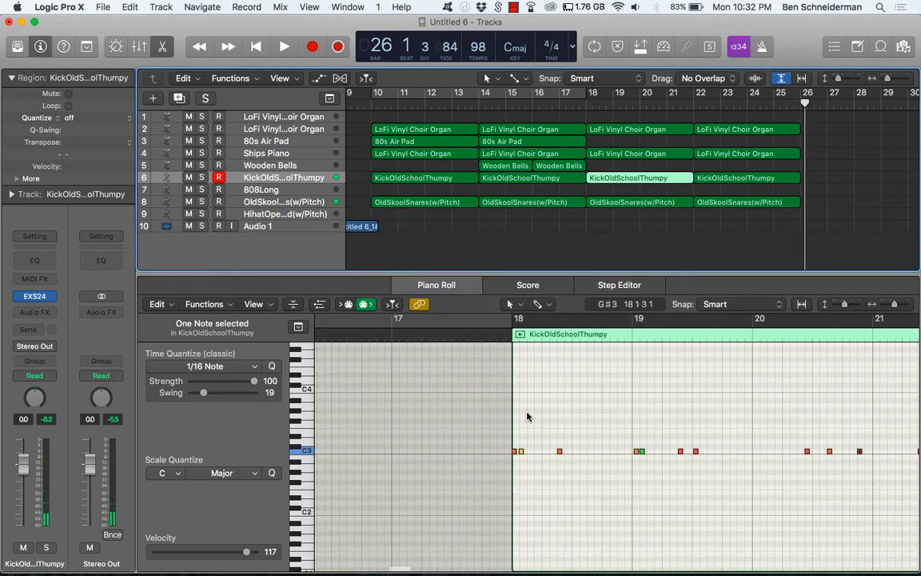
scroll(527, 417, right, 3)
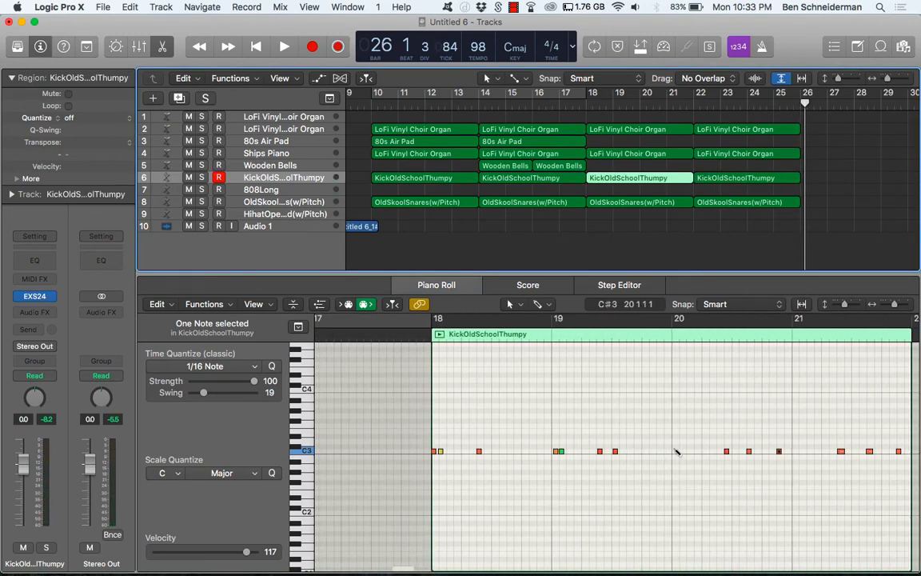
click(675, 452)
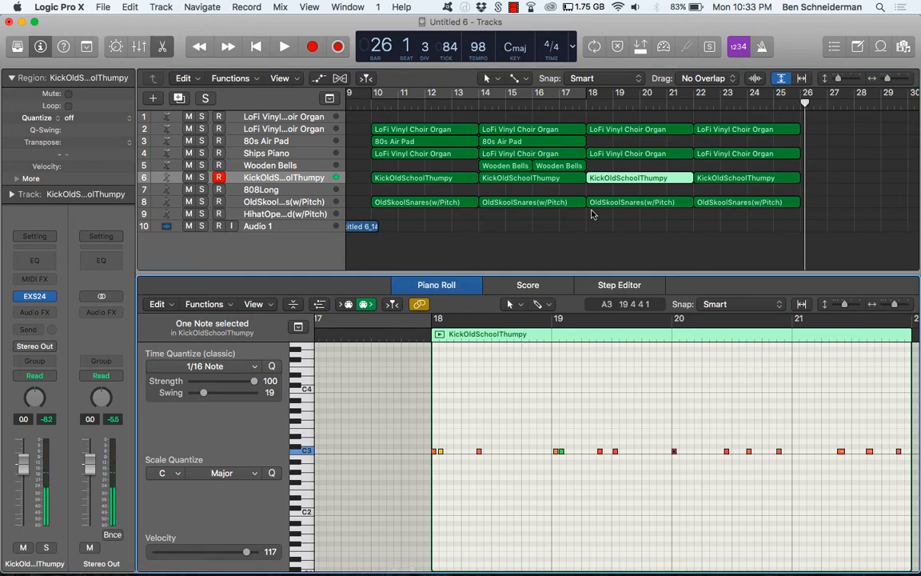
Step: Close the Piano Roll and play the whole arrangement back from the beginning of the project
key(e)
scroll(584, 333, down, 10)
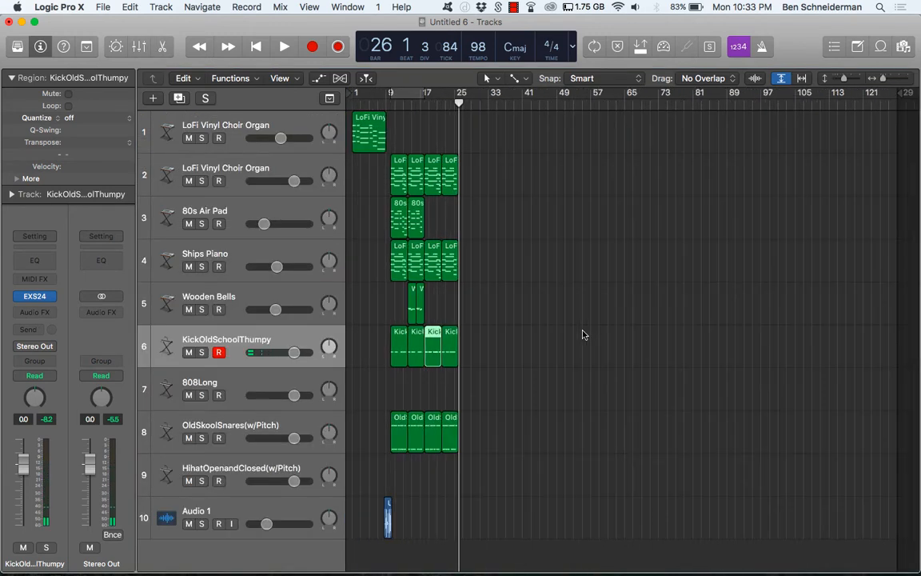
key(Return)
key(space)
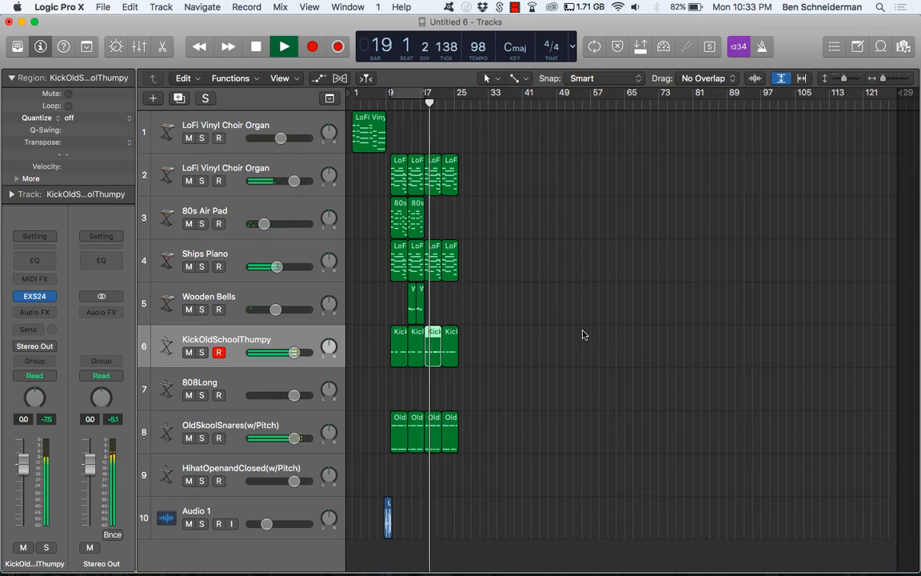
Step: Repeat the choir organ, Ships Piano, kick and snare regions of bars 18 to 26 once, starting at bar 26, and stop playback
click(287, 464)
drag(501, 432, 429, 166)
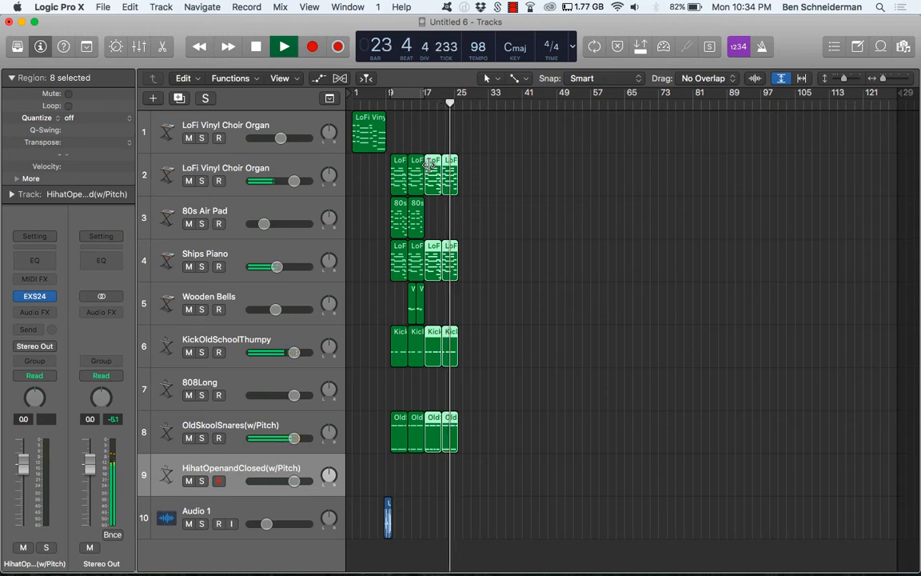
key(super+r)
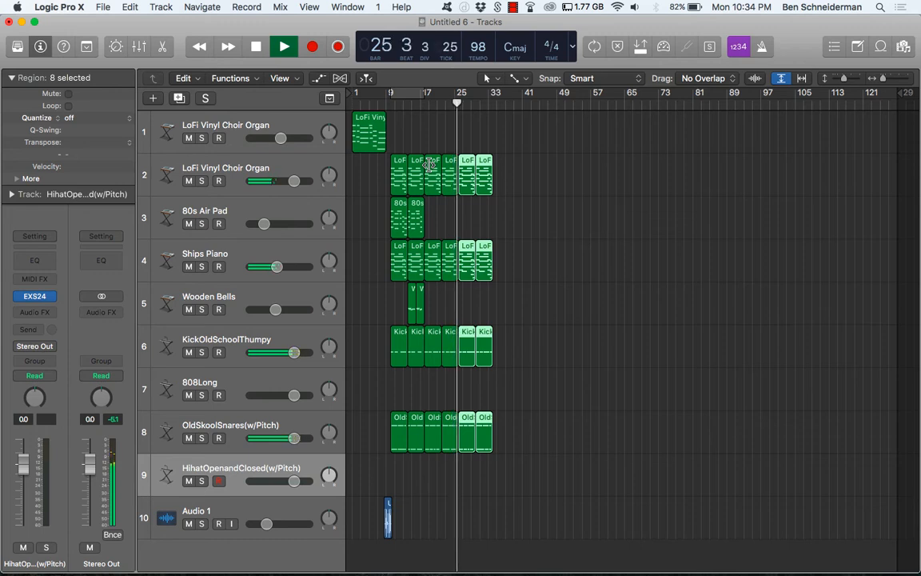
key(space)
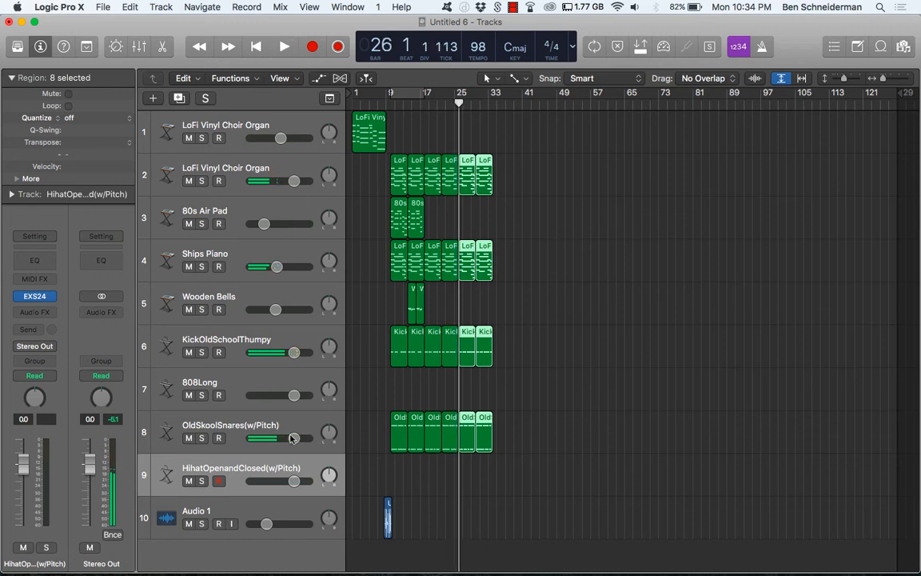
Step: Record a four-bar closed hi-hat part on the HihatOpenandClosed(w/Pitch) track from bar 26 to bar 30
click(274, 462)
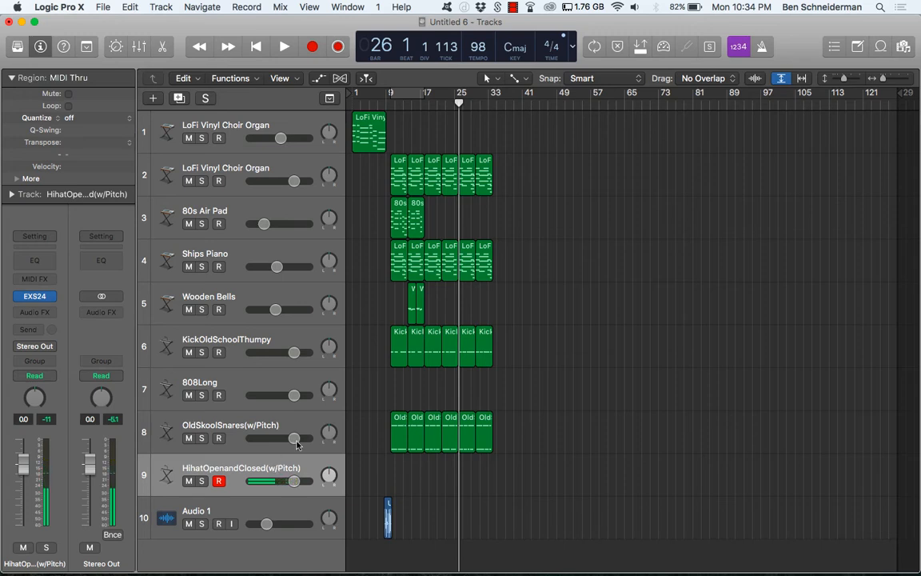
key(space)
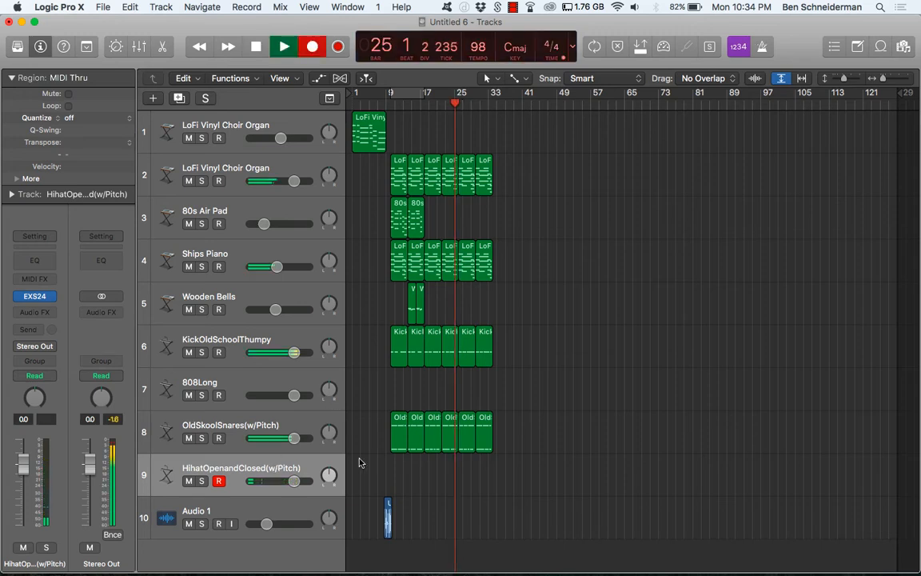
key(r)
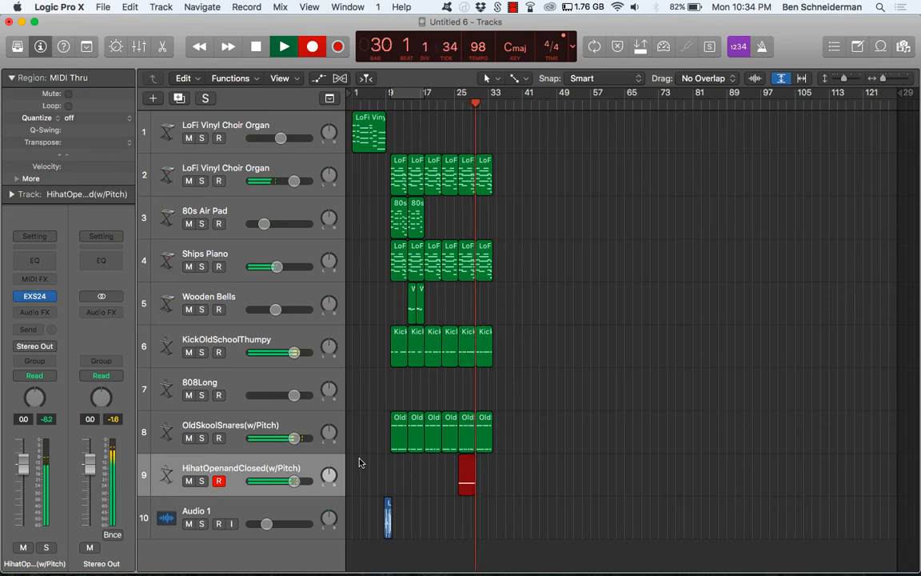
key(space)
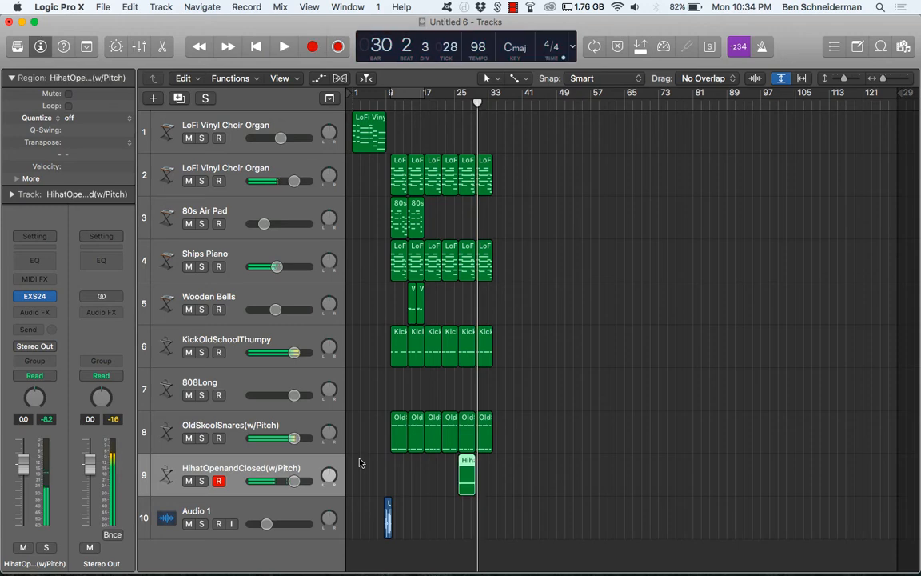
Step: Open the recorded hi-hat region in the Piano Roll and move its first C2 note back to the start of bar 26
double_click(470, 489)
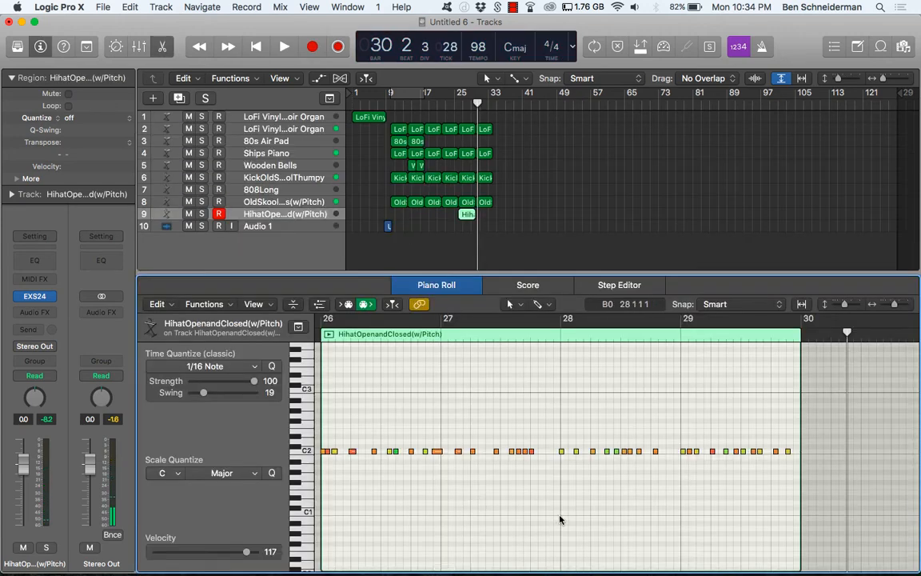
scroll(551, 511, left, 3)
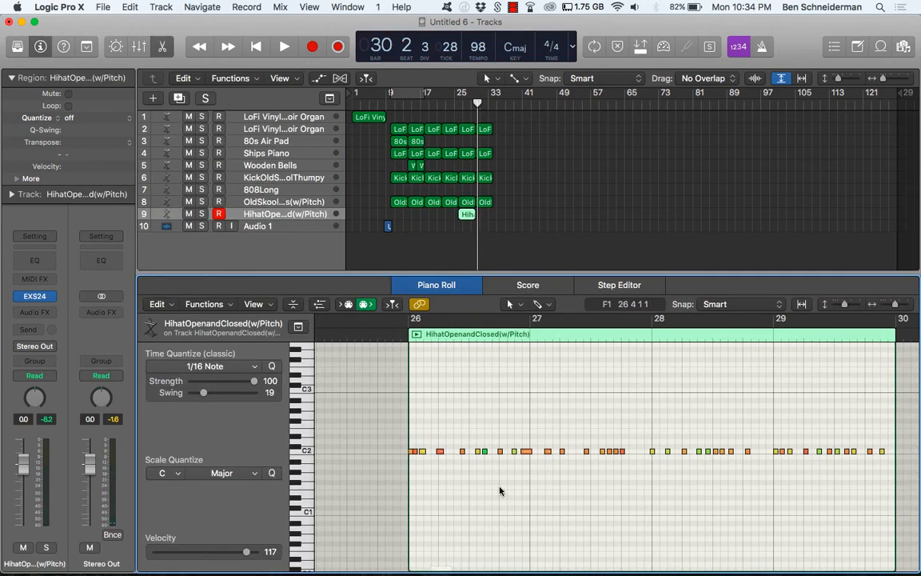
key(super+a)
key(super+Right)
key(super+Right)
key(super+Right)
key(super+Right)
key(super+Right)
key(super+Right)
key(super+Right)
key(super+Right)
key(super+Right)
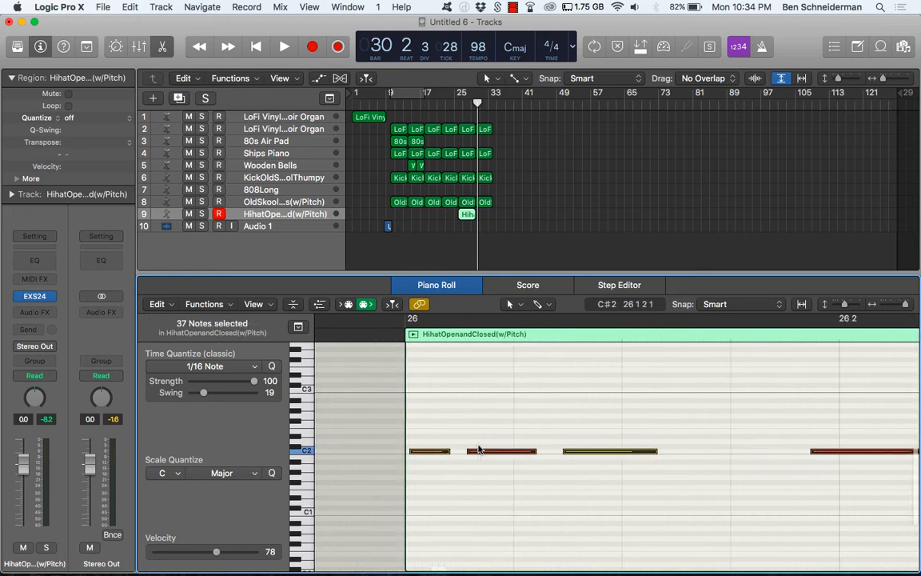
drag(451, 450, 465, 453)
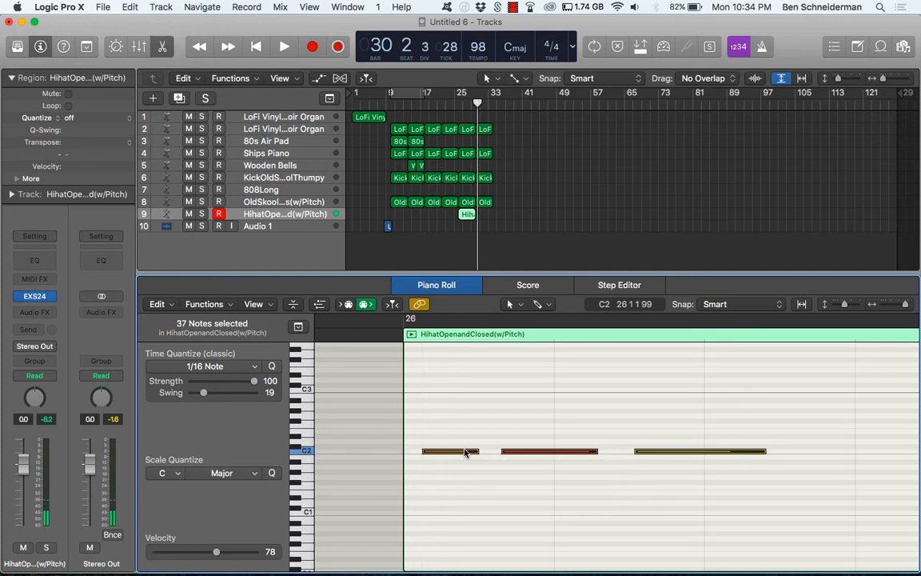
drag(424, 544, 447, 456)
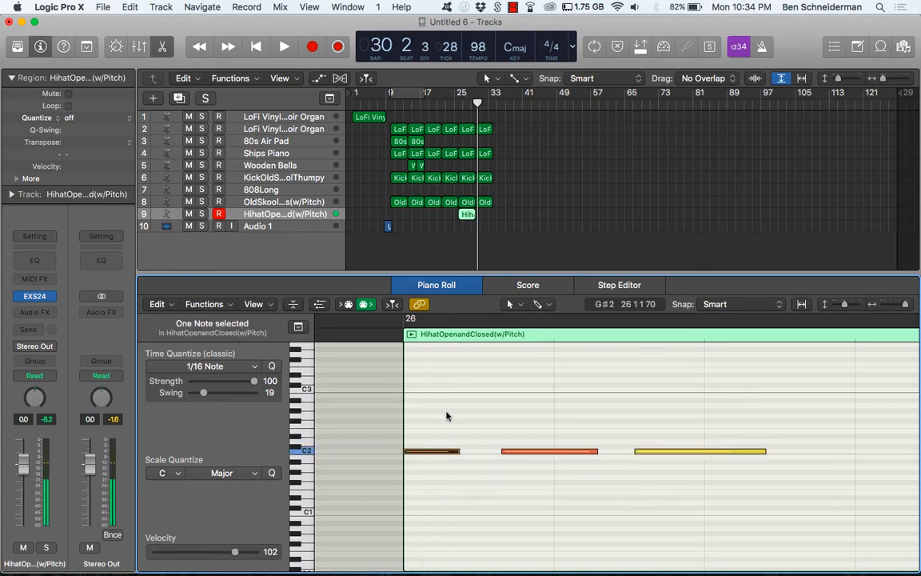
Step: Play the hi-hat region back with the other tracks from just before bar 26
click(392, 334)
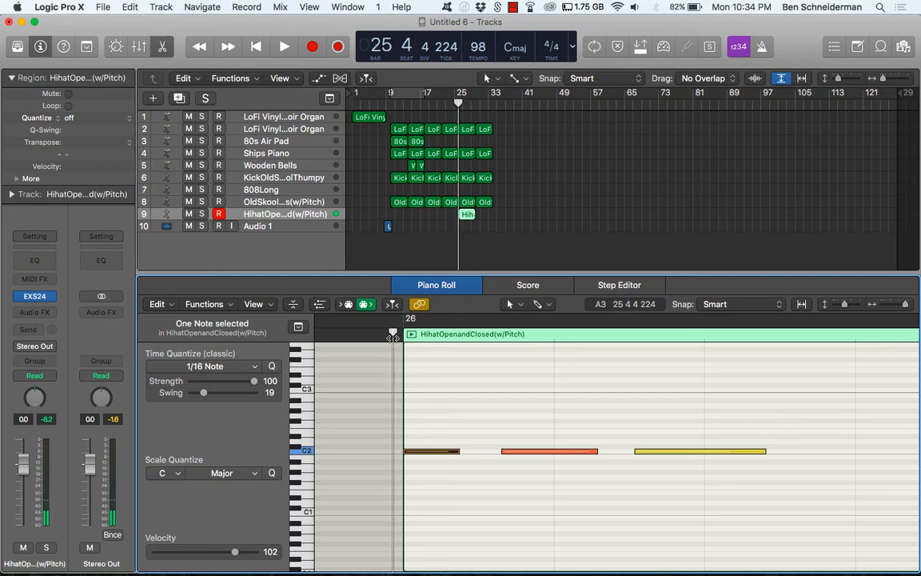
key(space)
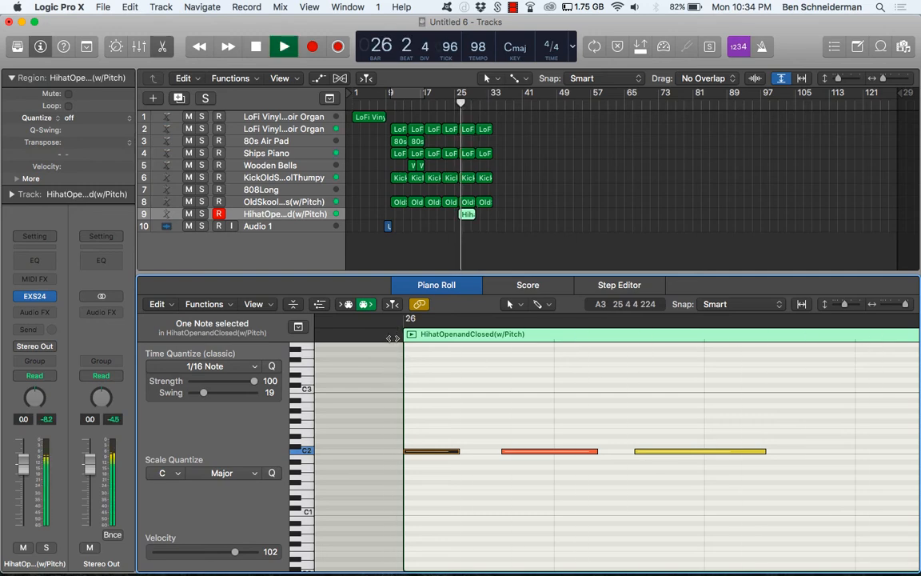
key(super+Left)
key(super+Left)
key(super+Left)
key(super+Left)
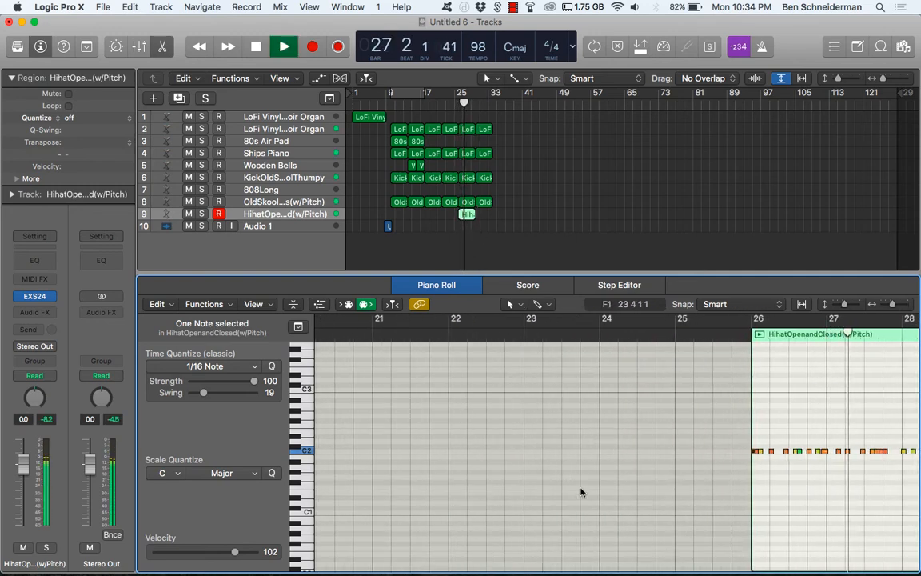
Step: Quantize all hi-hat notes in the region to 1/32 Note and play briefly from just before bar 26
click(657, 514)
key(super+a)
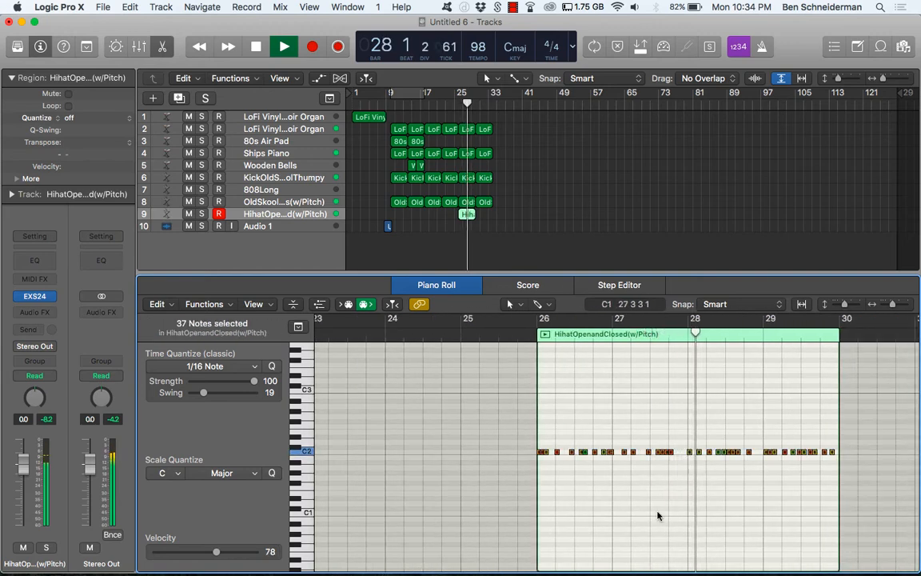
click(206, 366)
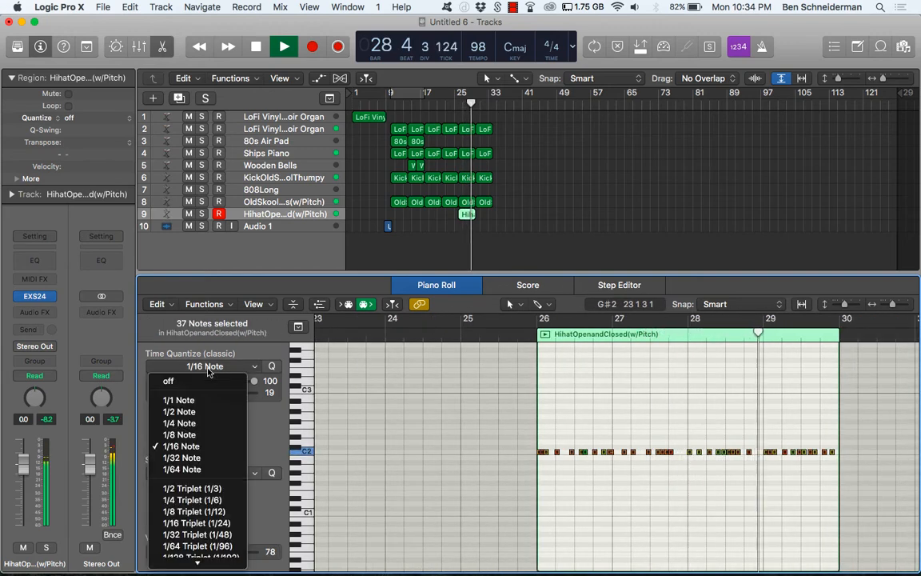
click(199, 457)
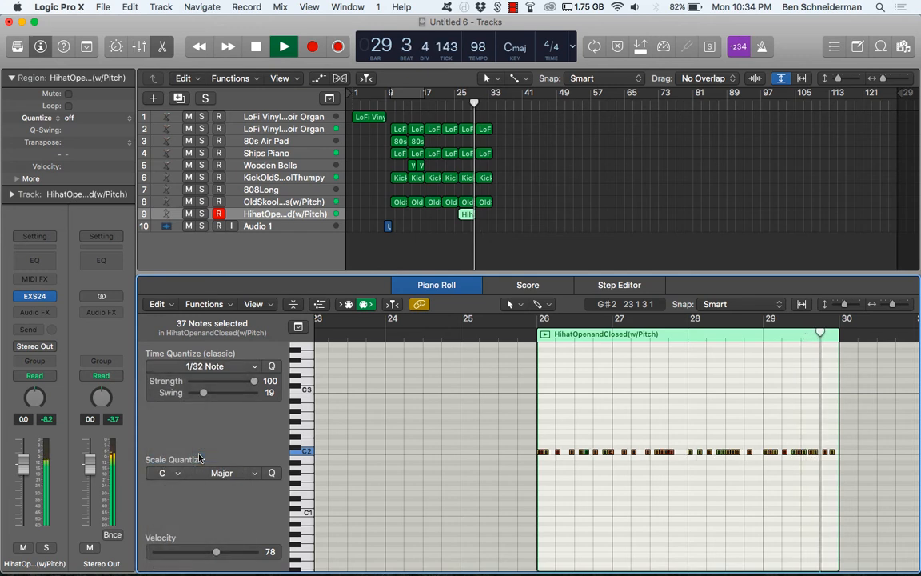
click(517, 340)
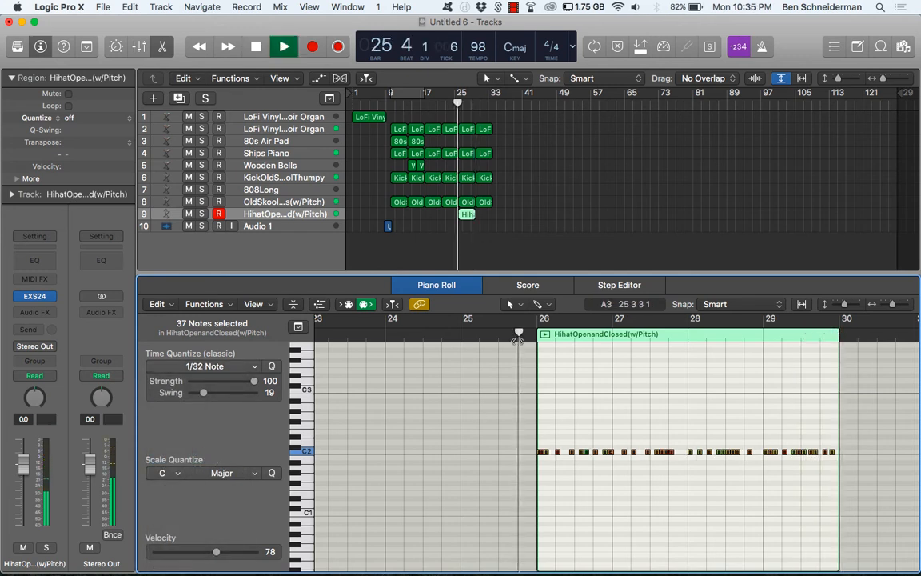
key(space)
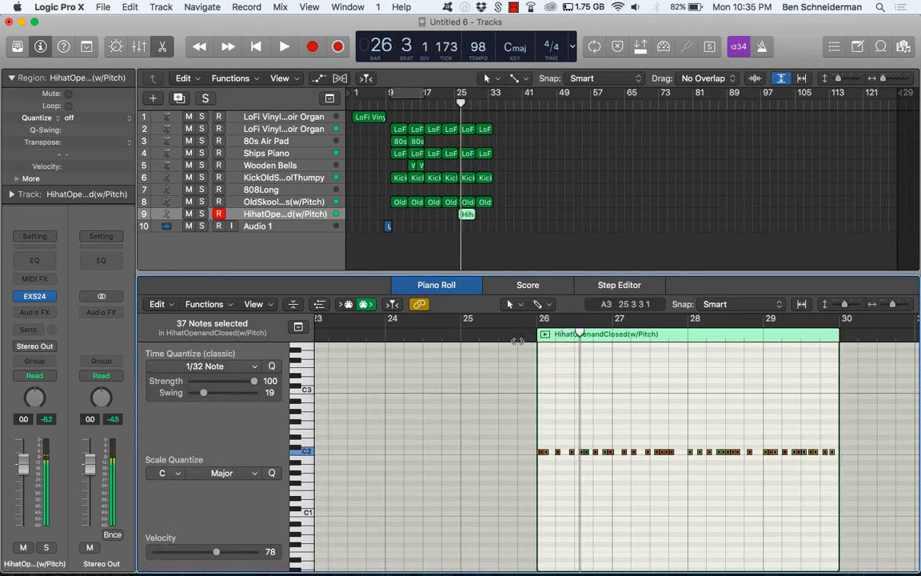
Step: Examine the timing of the quantized hi-hat notes against the grid in bar 26
key(super+Right)
key(super+Right)
key(super+Right)
key(super+Right)
key(super+Right)
key(super+Right)
key(super+Right)
scroll(648, 380, left, 3)
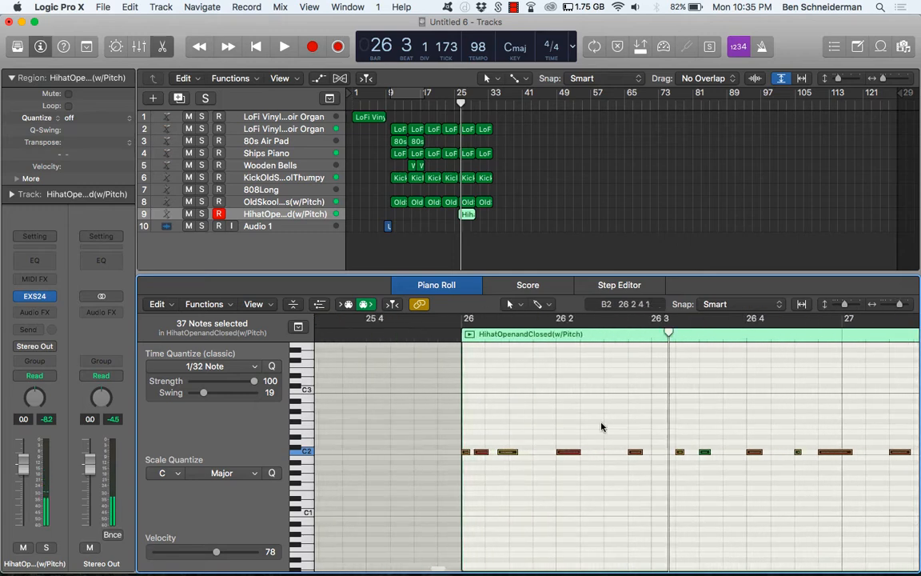
click(495, 458)
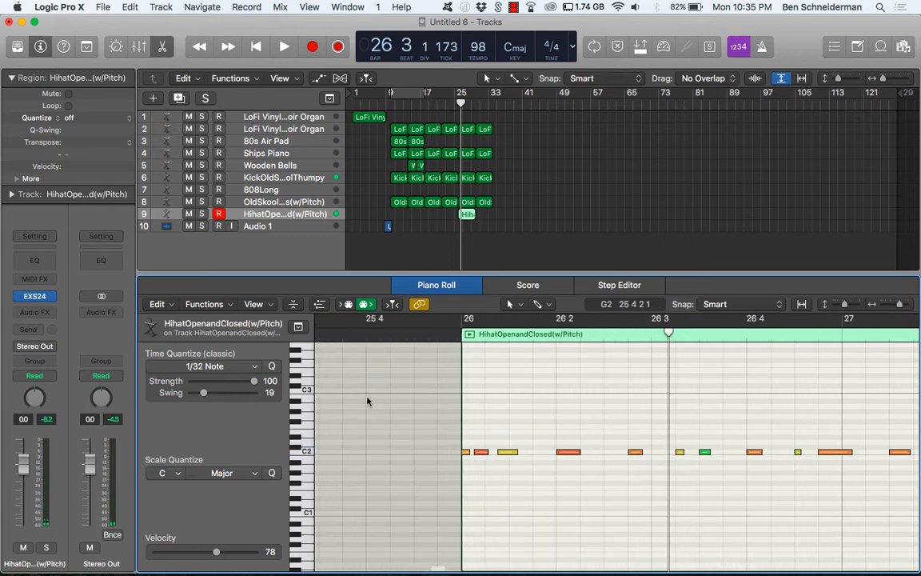
key(super+a)
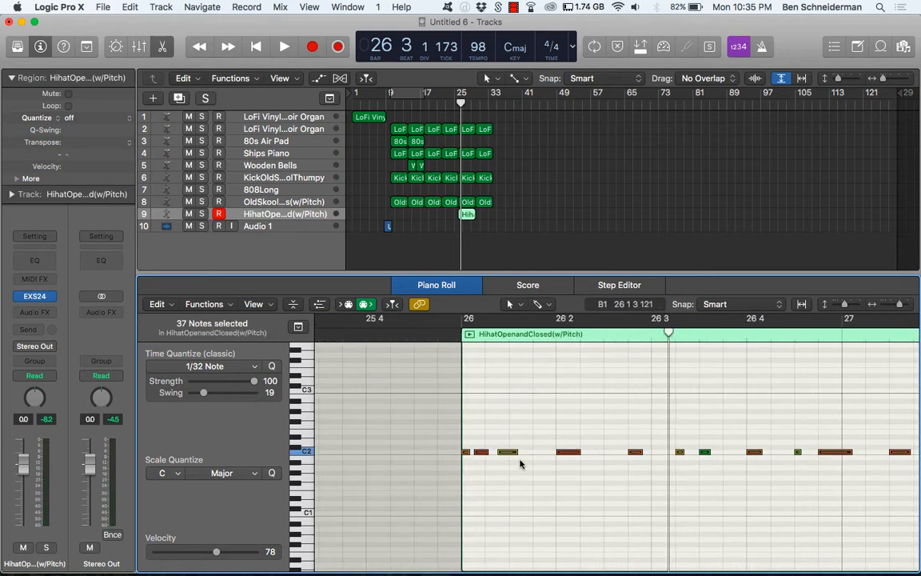
key(super+Left)
key(super+Left)
key(super+Left)
key(super+Left)
key(super+Left)
key(super+Left)
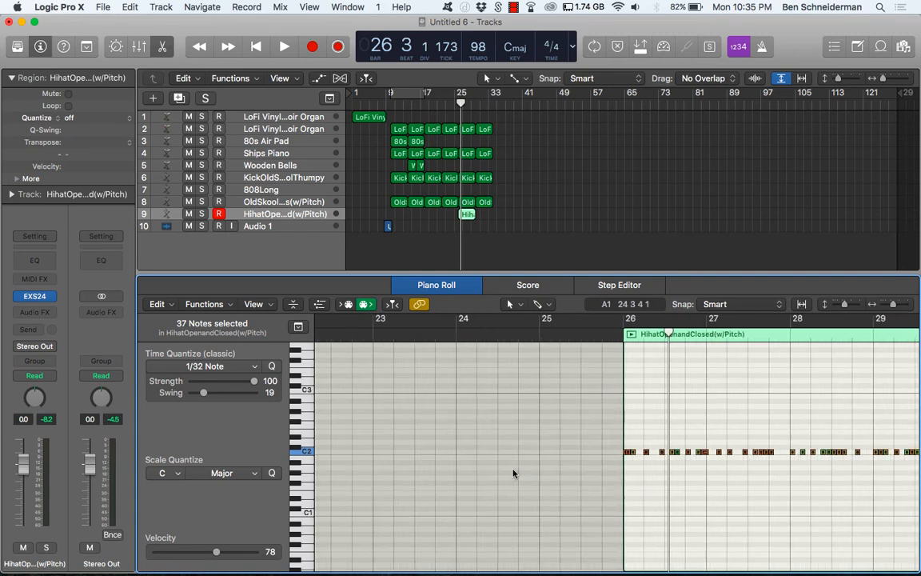
Step: Quantize all notes of the hi-hat region to 1/16 Note and play the region through to bar 30
click(843, 448)
scroll(709, 479, right, 5)
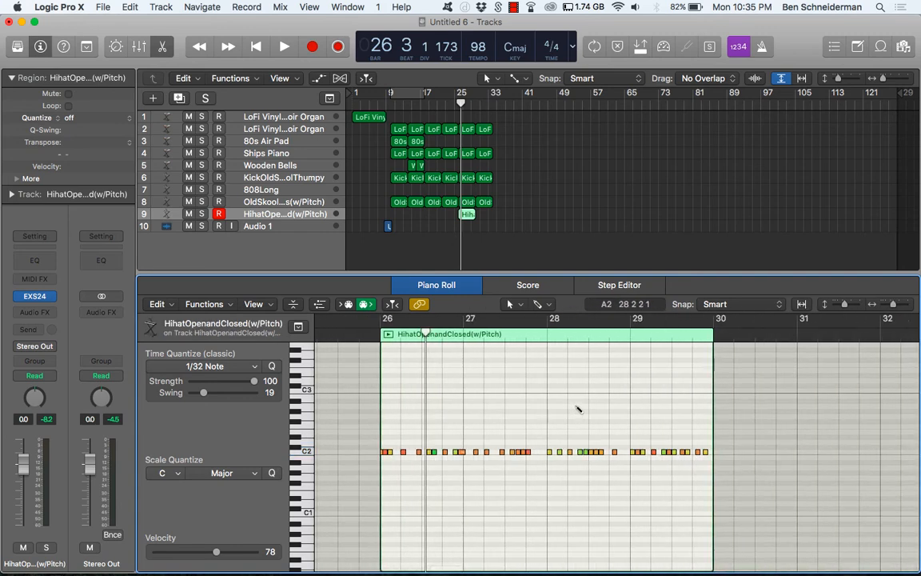
key(super+a)
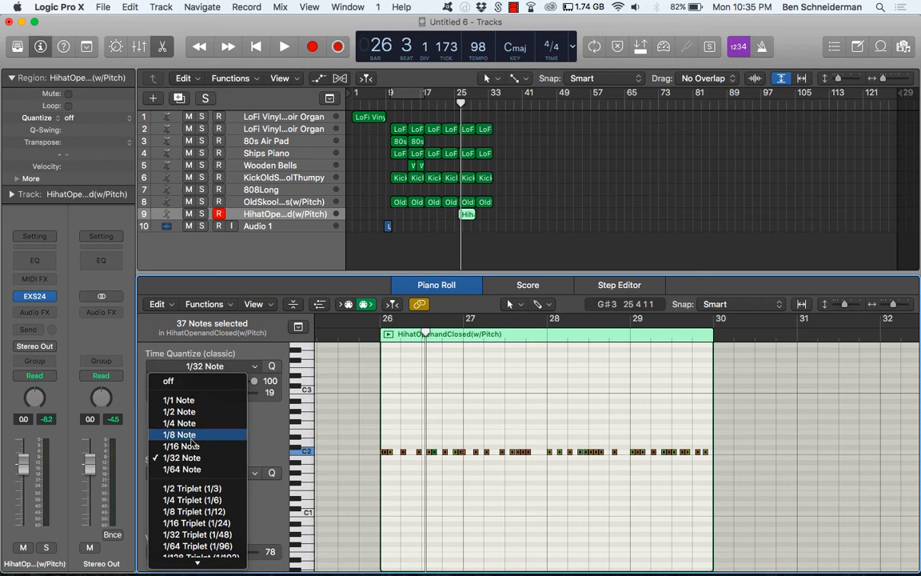
click(192, 447)
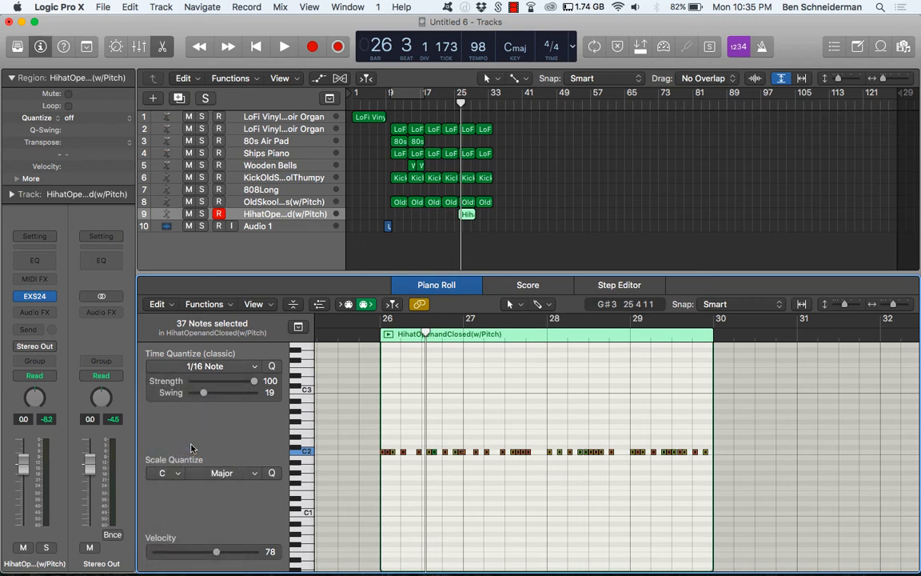
key(space)
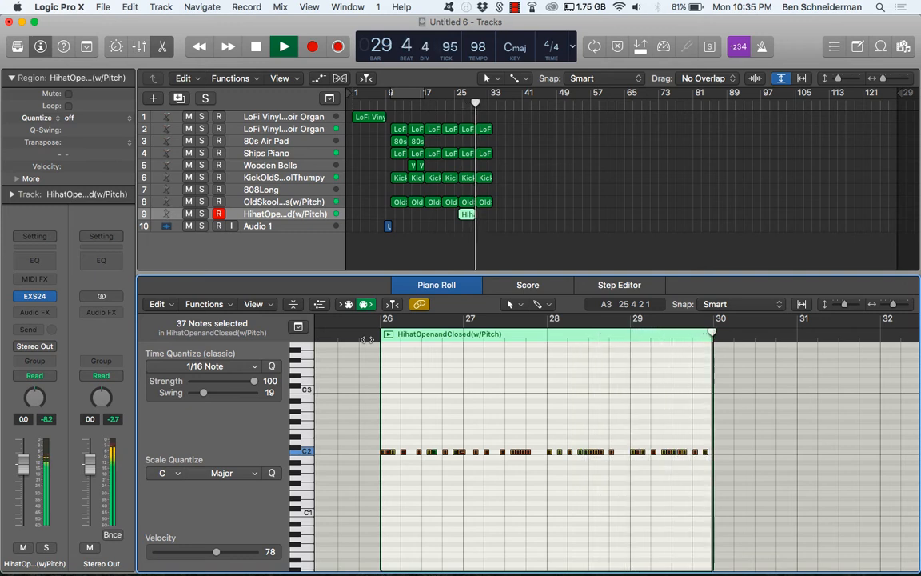
key(space)
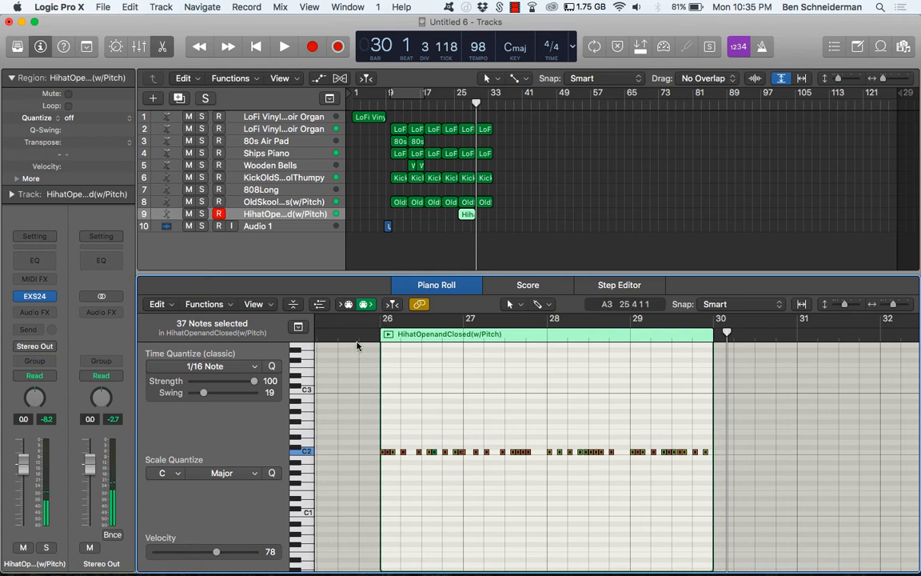
Step: Duplicate the hi-hat track with its instrument and record a new hi-hat part on the copy over bars 30 to 34
click(262, 216)
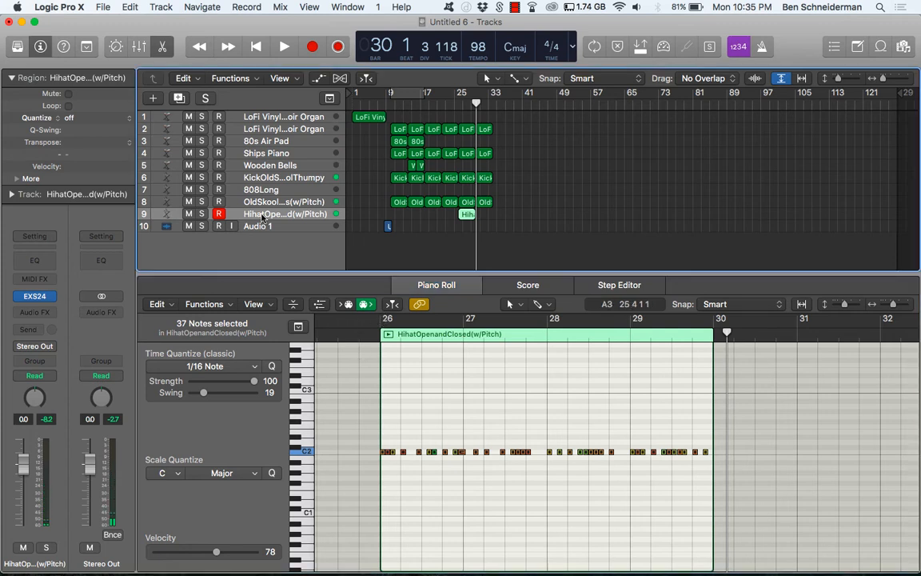
key(super+d)
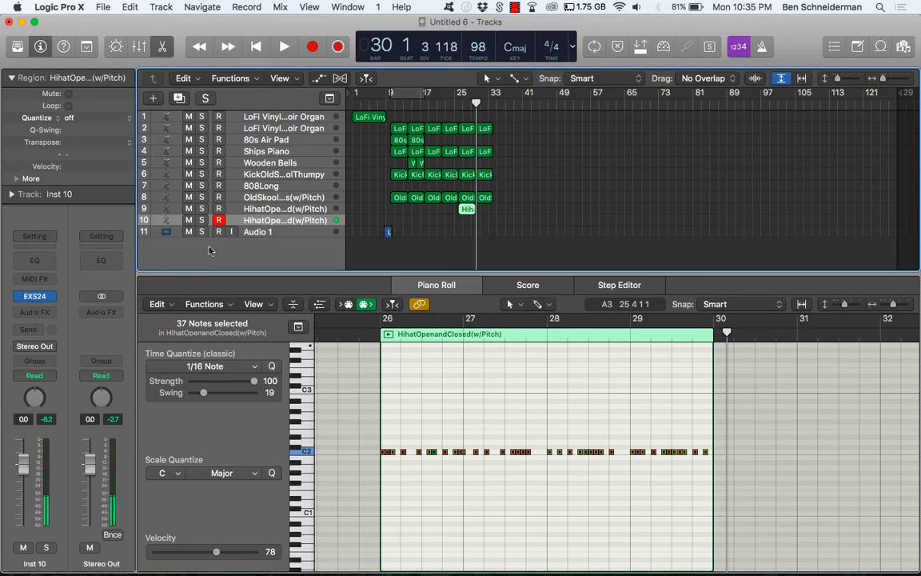
scroll(295, 365, up, 3)
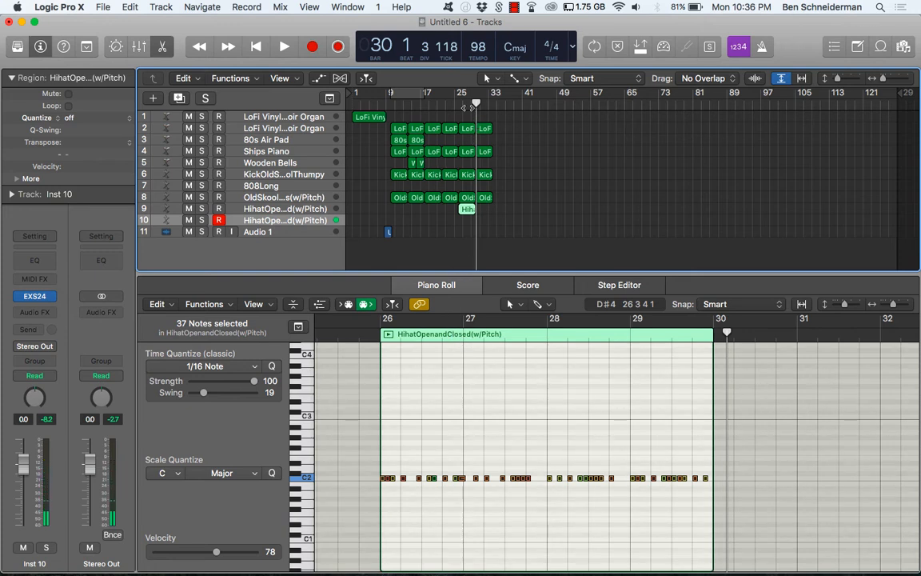
key(r)
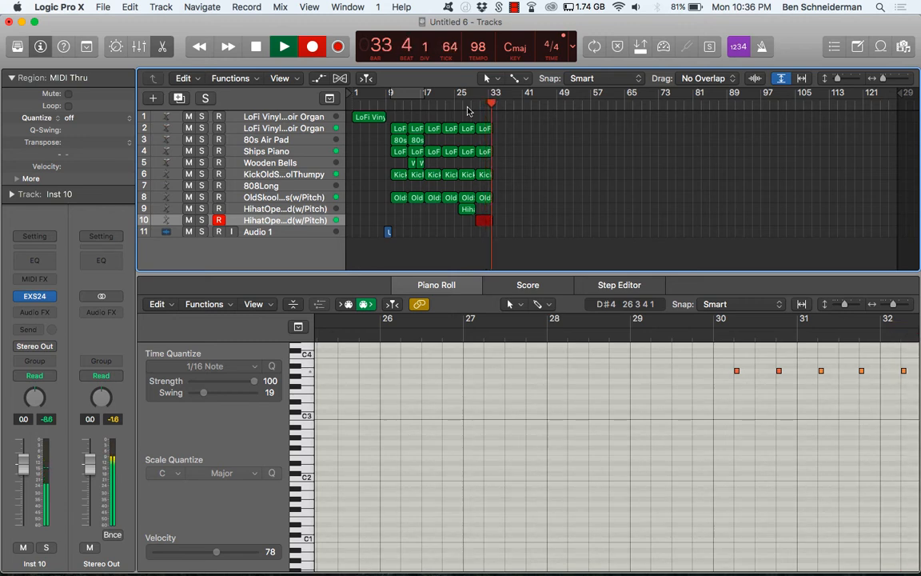
key(space)
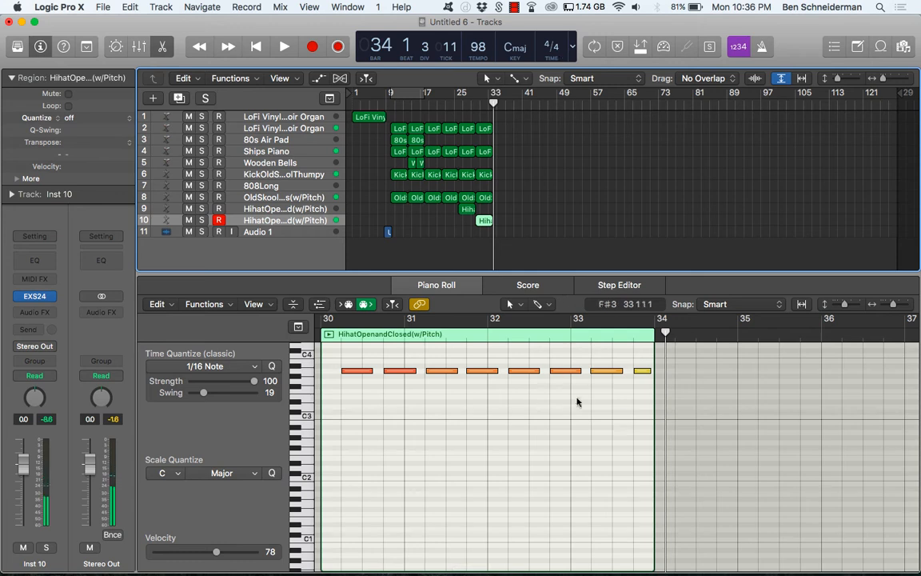
Step: Move all eight newly recorded hi-hat notes about an eighth note earlier and play from about bar 25
drag(648, 402, 339, 374)
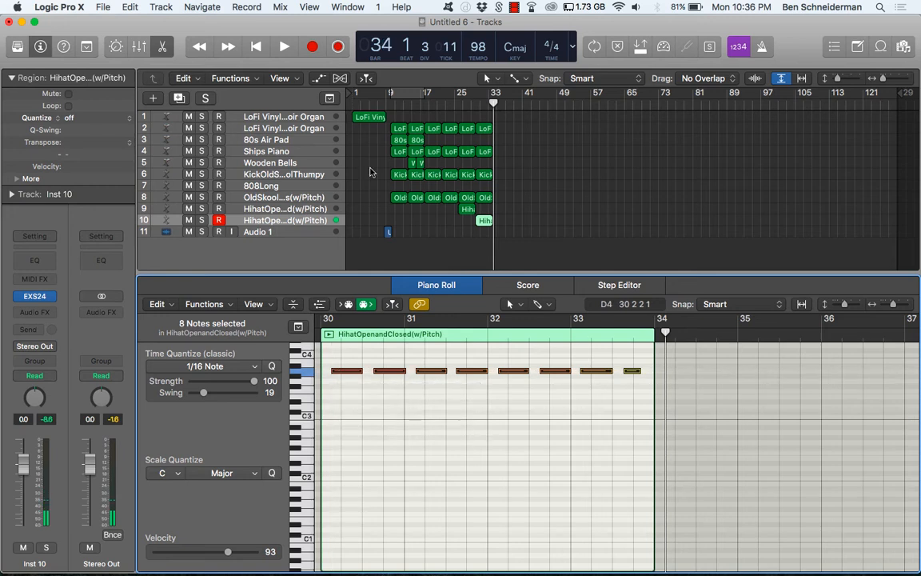
click(453, 105)
key(space)
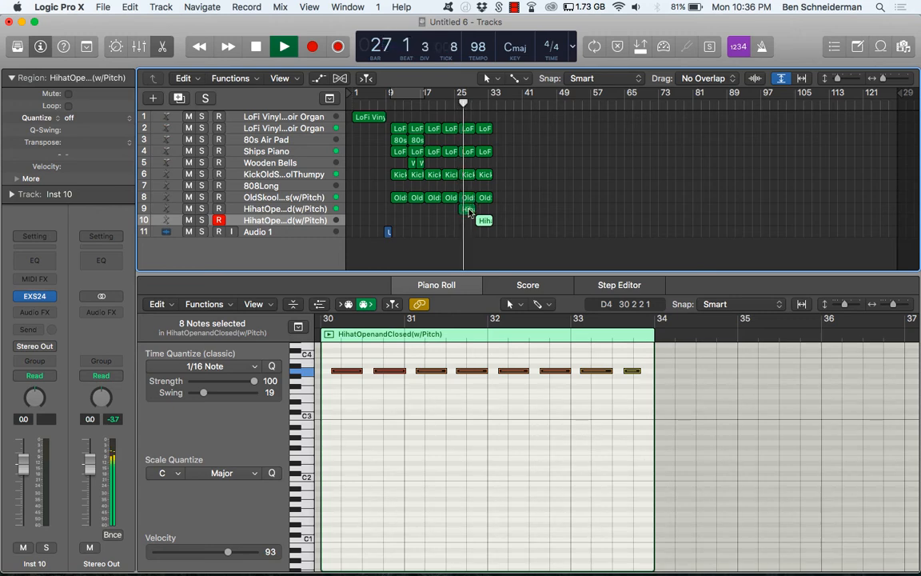
Step: Repeat the hi-hat region on track 9 once so the copy starts at bar 30
key(p)
click(466, 436)
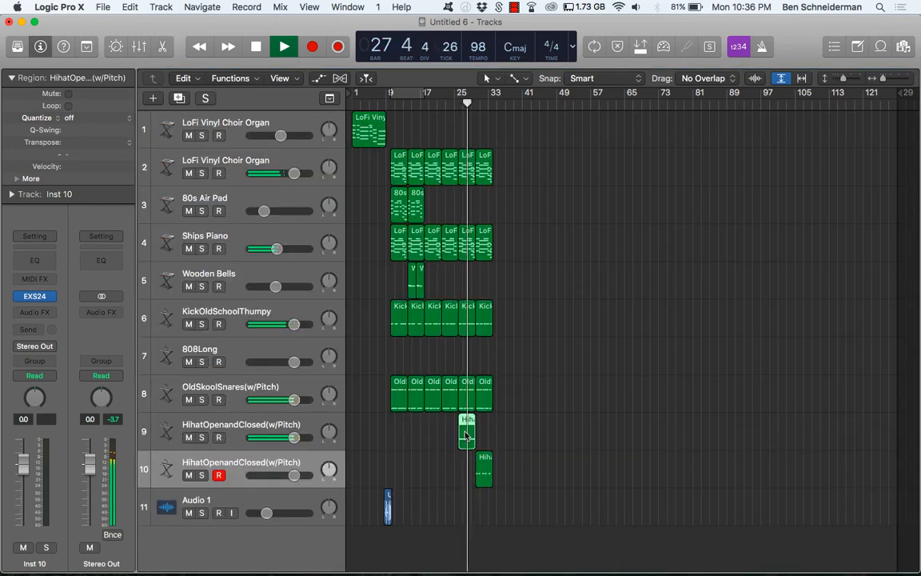
key(super+r)
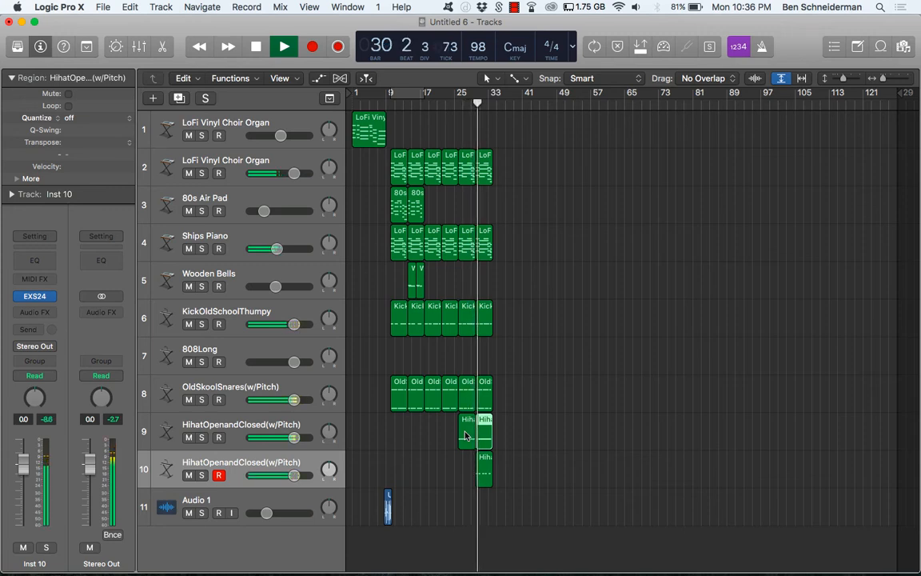
Step: Lower the duplicate hi-hat track's volume to -6.4 dB and open its region's notes for editing
drag(293, 475, 248, 473)
click(483, 473)
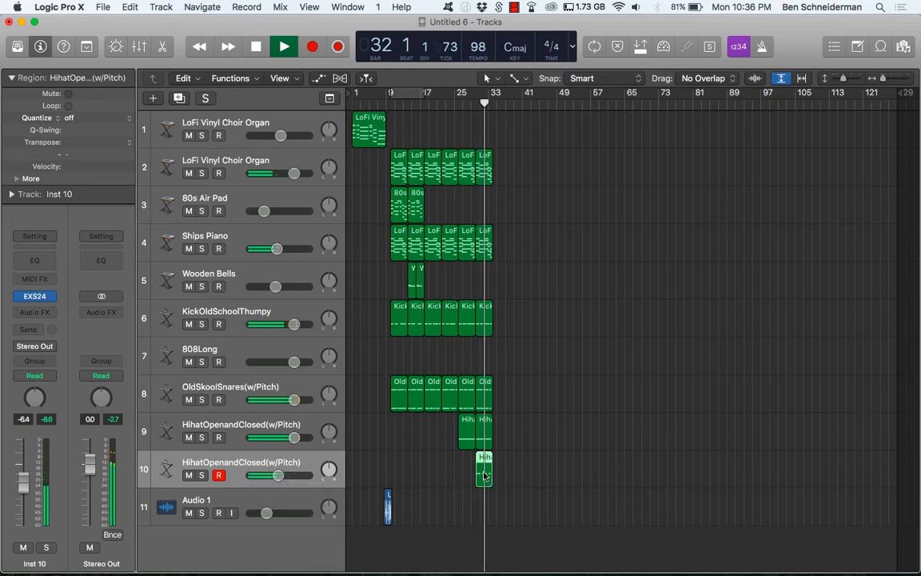
double_click(484, 476)
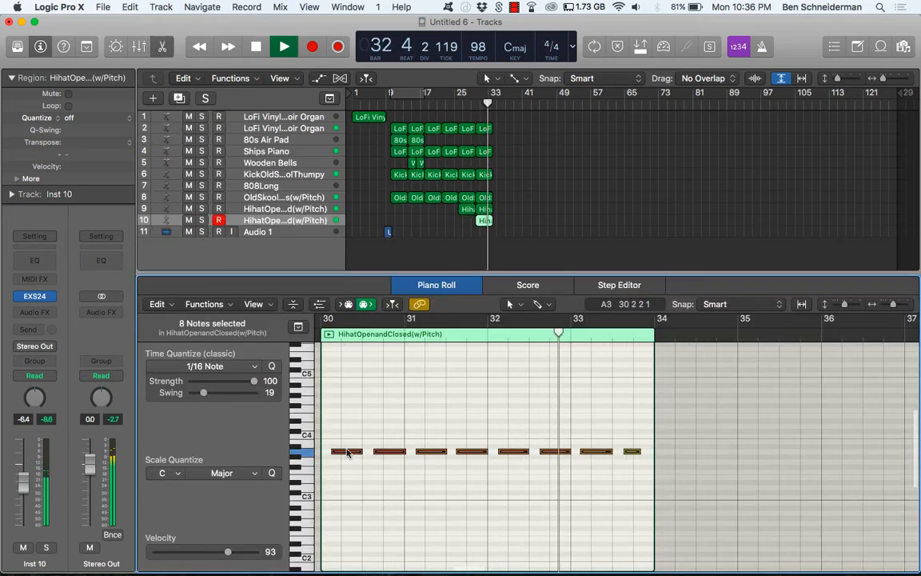
Step: Try moving all eight hi-hat notes about one beat later and play them from just before bar 30
drag(346, 454, 372, 455)
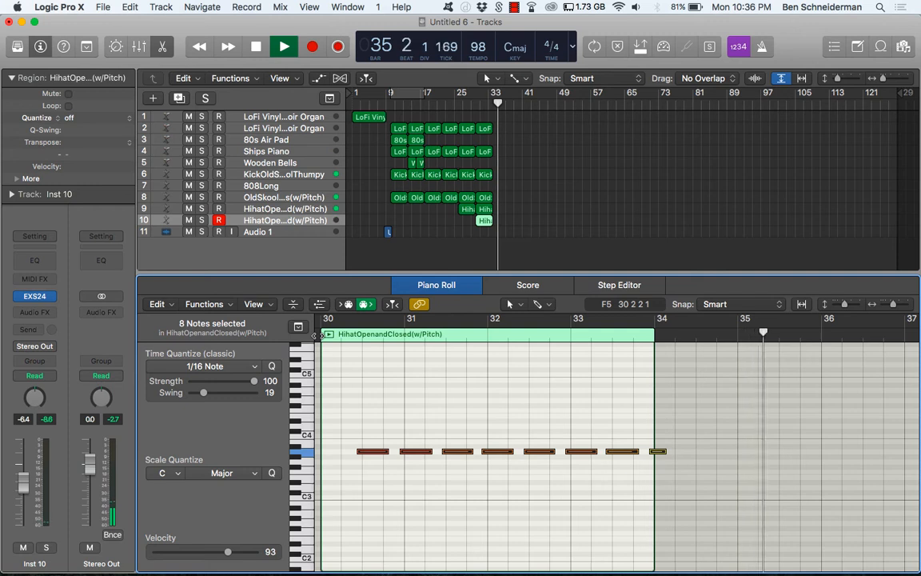
scroll(329, 361, left, 5)
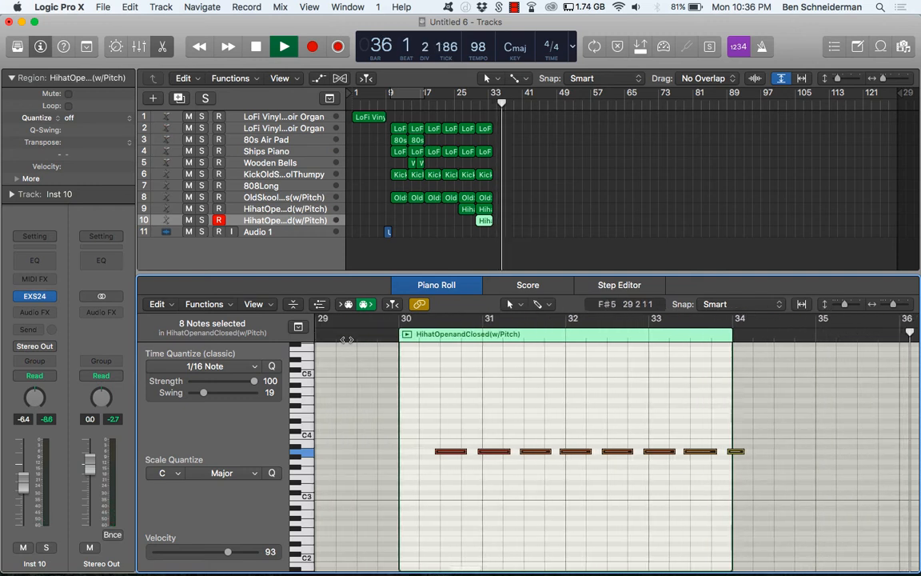
click(343, 333)
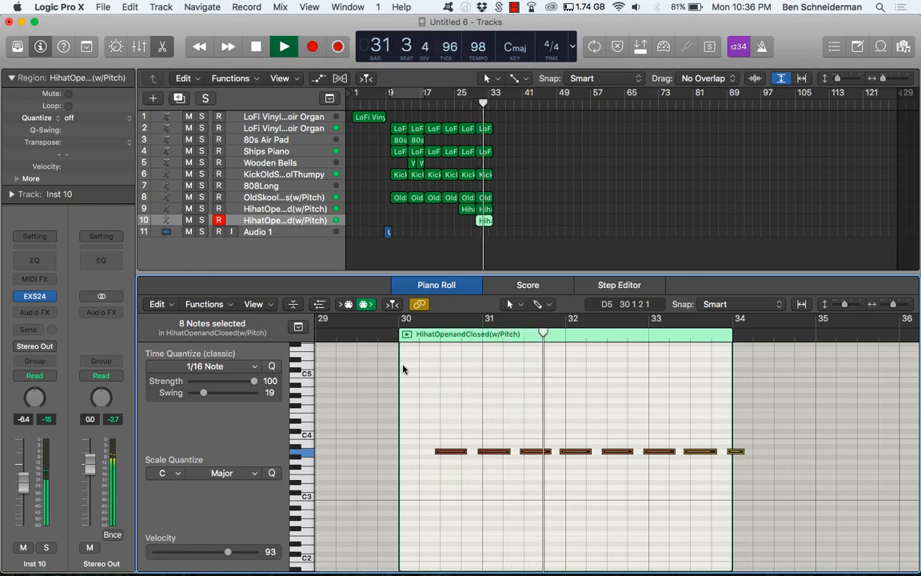
key(space)
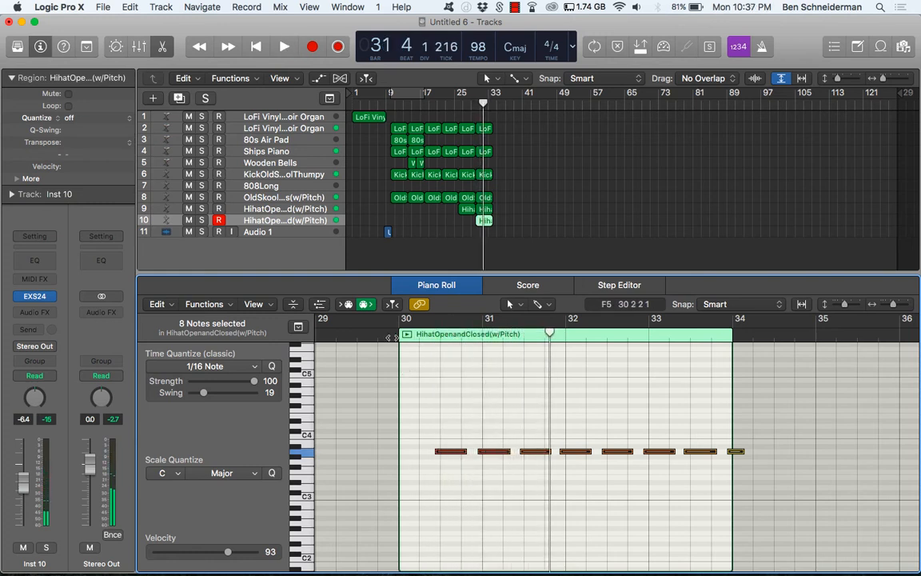
key(shift+space)
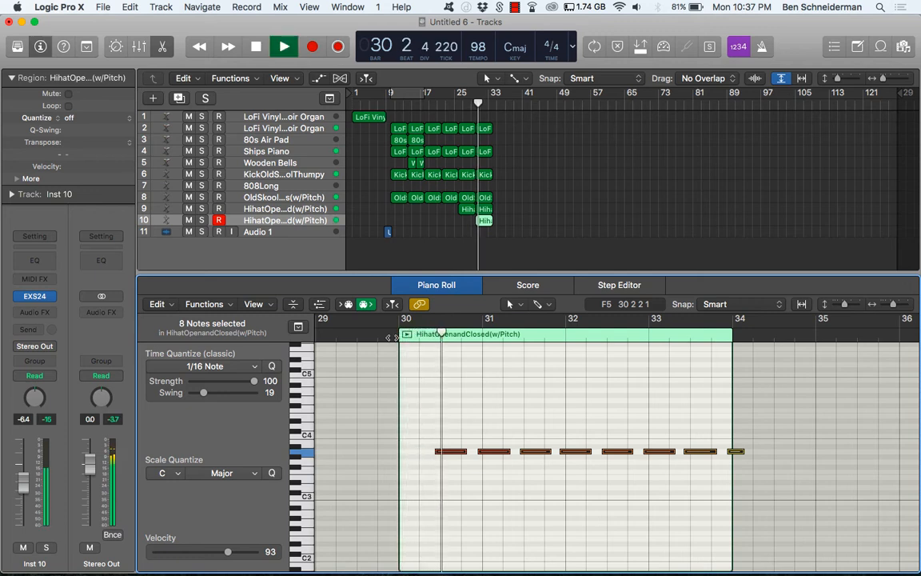
key(space)
key(space)
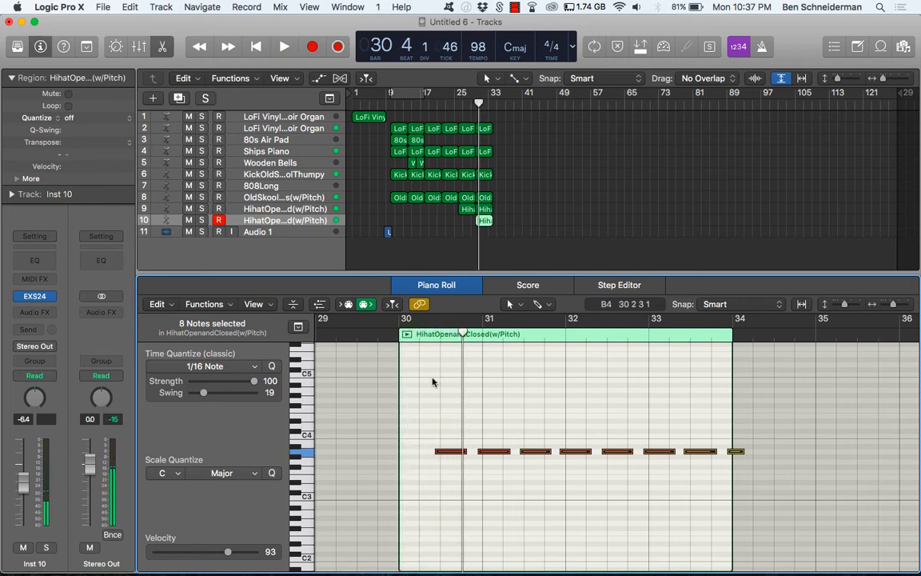
Step: Move the eight hi-hat notes back to their earlier position and play from just before bar 30
drag(458, 454, 433, 453)
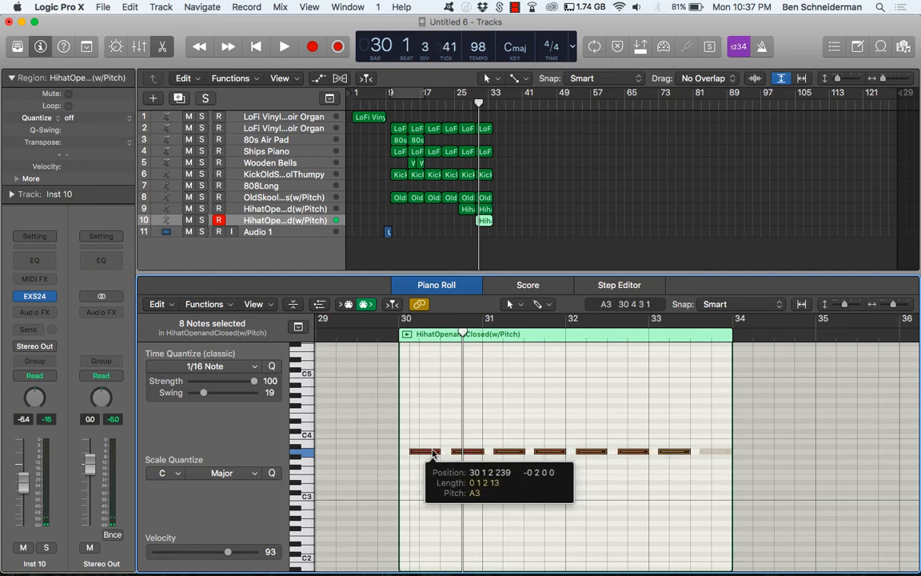
click(376, 334)
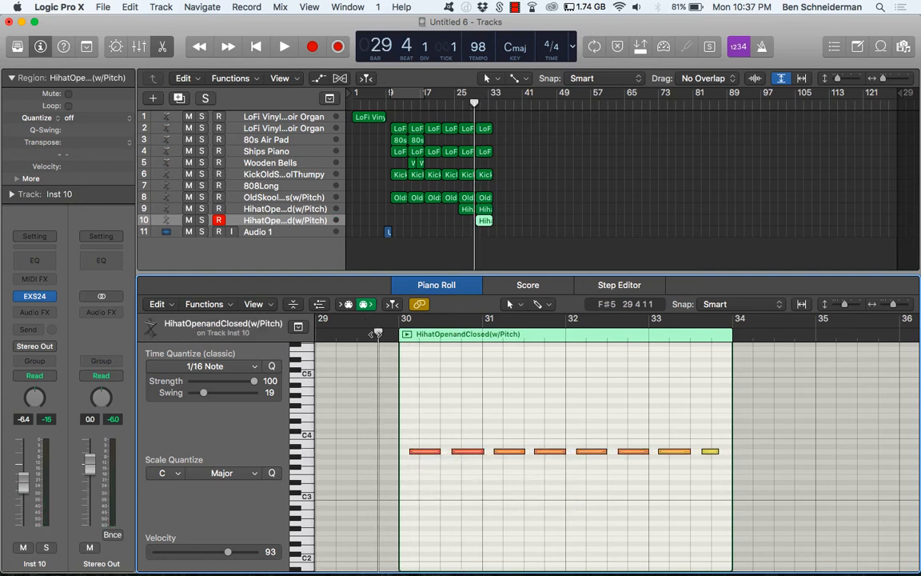
key(space)
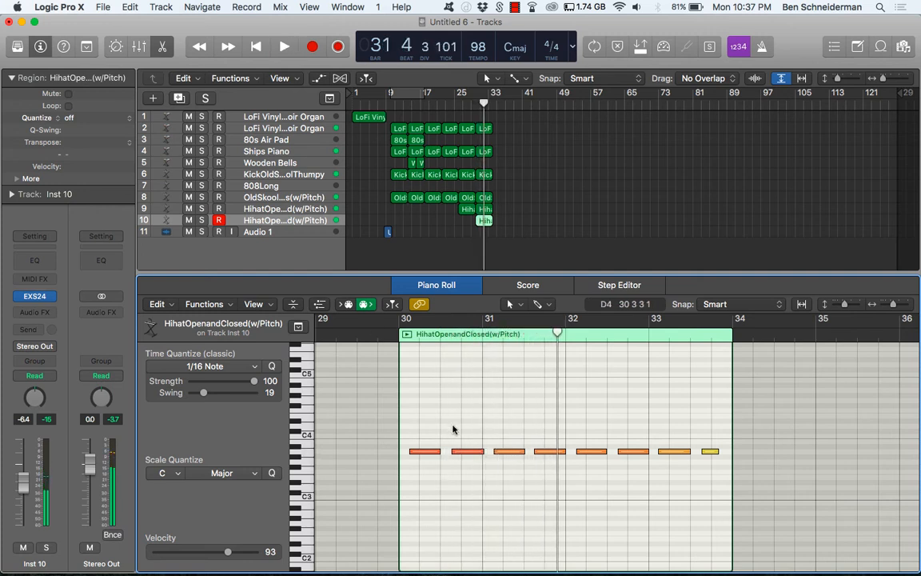
Step: Shorten all eight notes of the second hi-hat region by the same amount, and lengthen the very short last note
key(super+a)
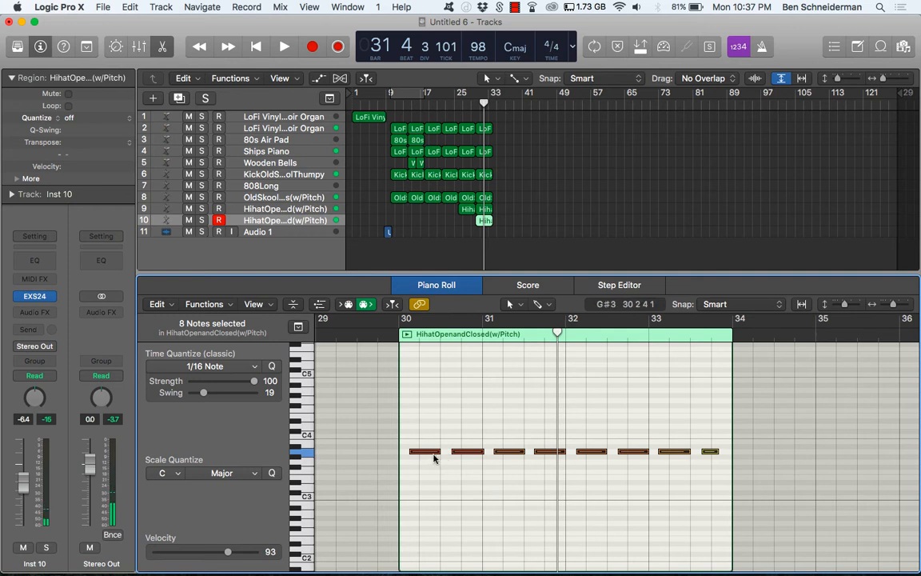
drag(437, 451, 414, 450)
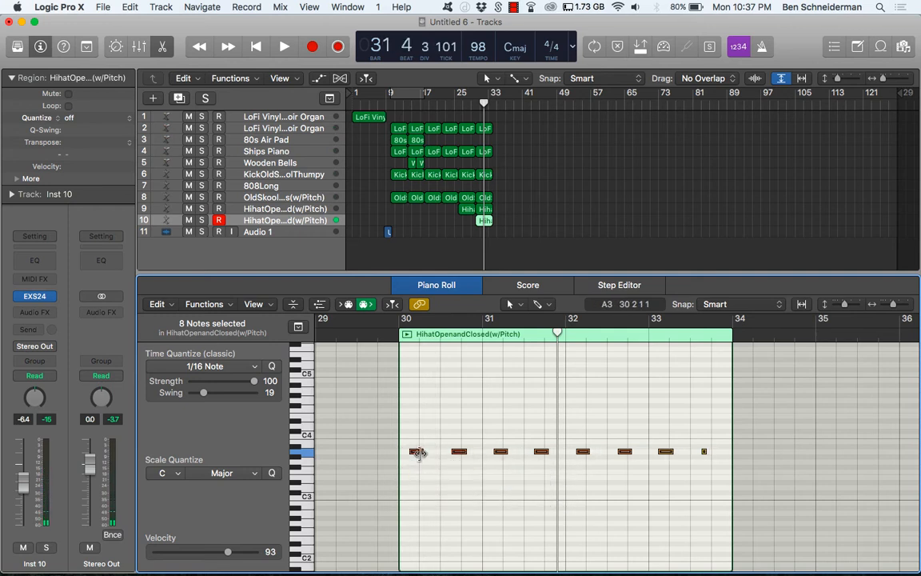
click(703, 457)
click(703, 453)
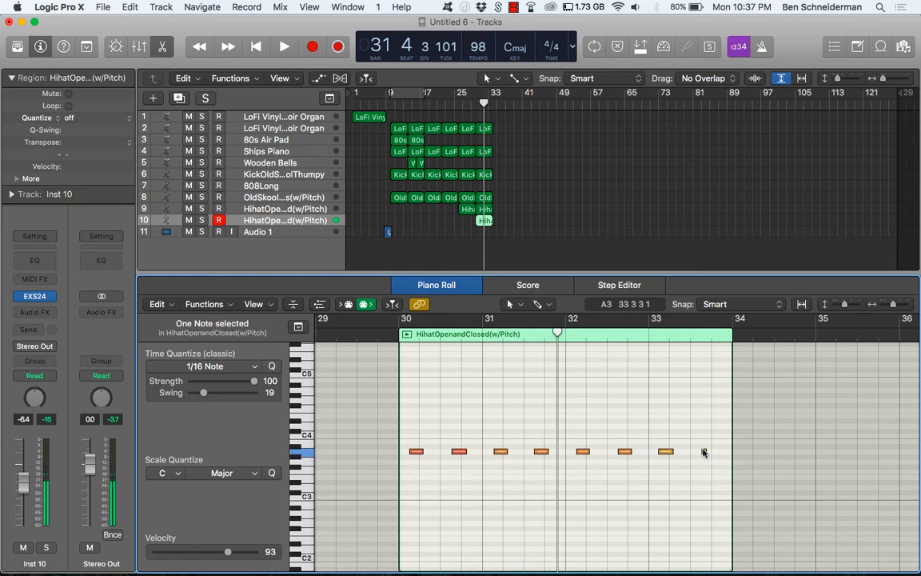
drag(705, 451, 411, 444)
click(513, 505)
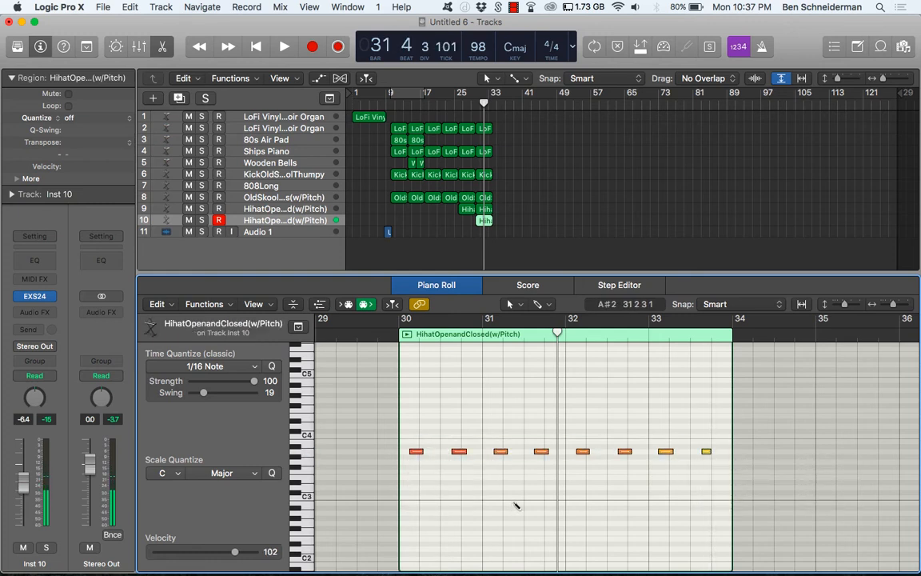
Step: Shorten all eight hi-hat notes further, to a length of 0 0 1 212, and play the region through to bar 34
key(super+a)
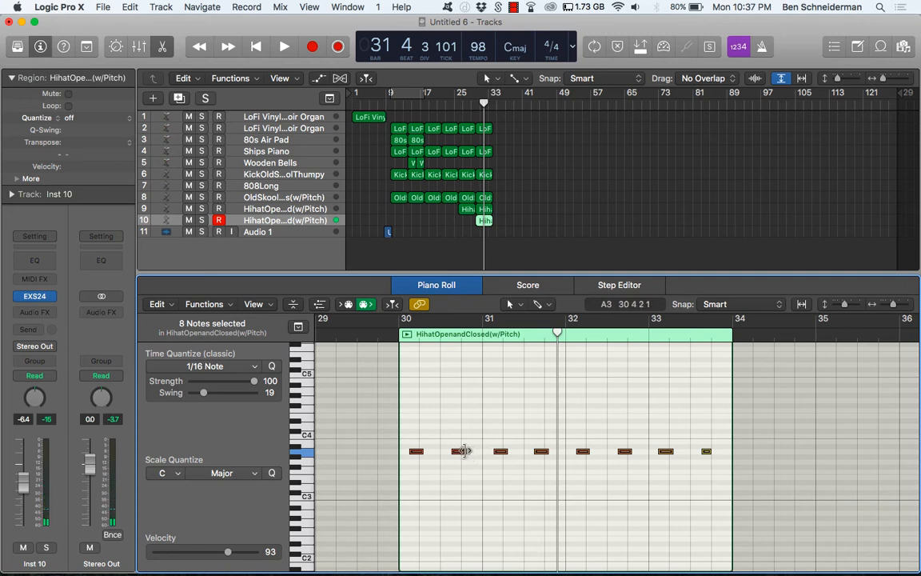
drag(462, 451, 457, 451)
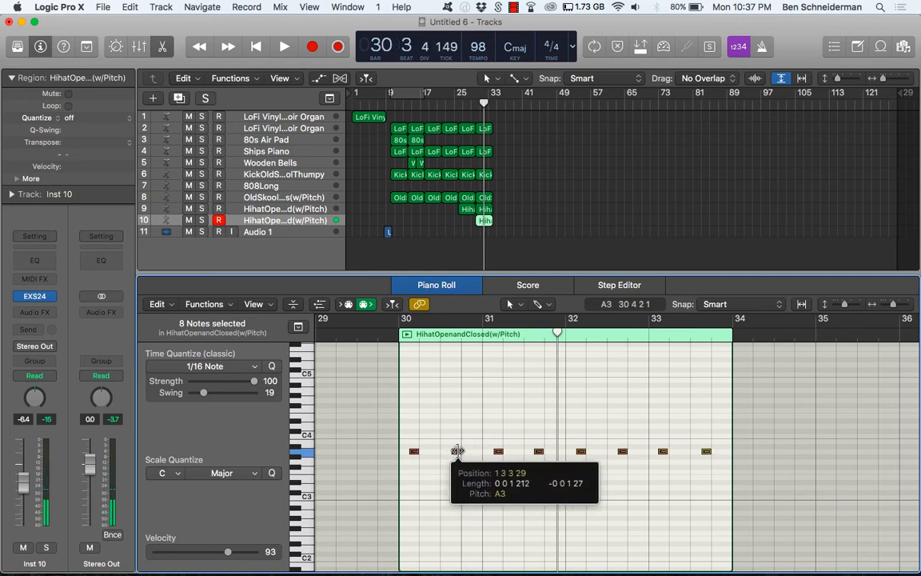
click(386, 336)
key(space)
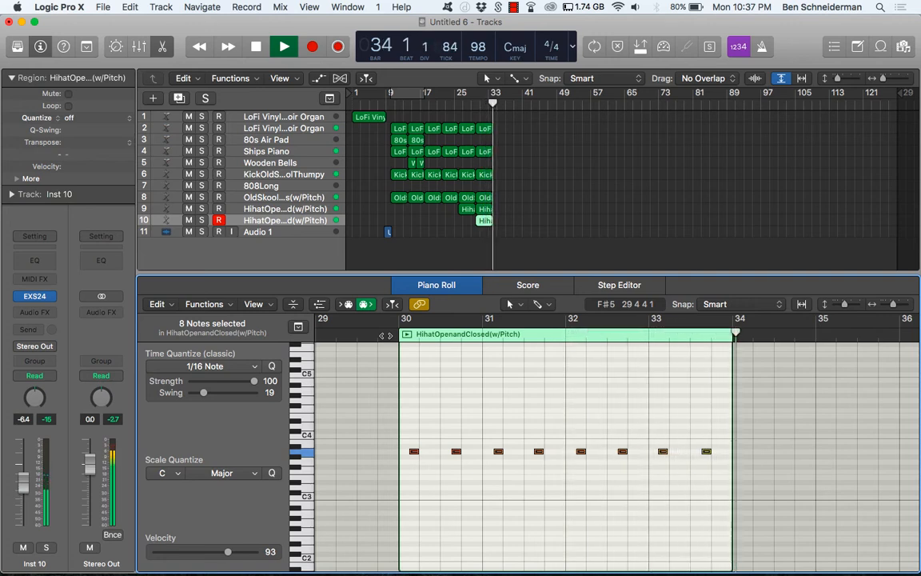
key(space)
Step: Play the arrangement from the beginning with the 808Long track selected for performing, and lower its volume to -8.6 dB
key(Return)
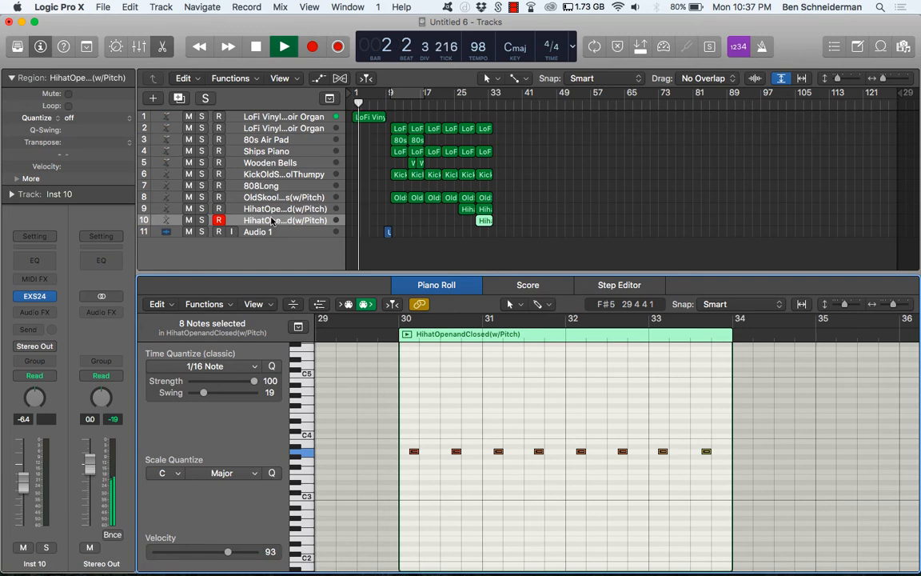
key(e)
click(260, 346)
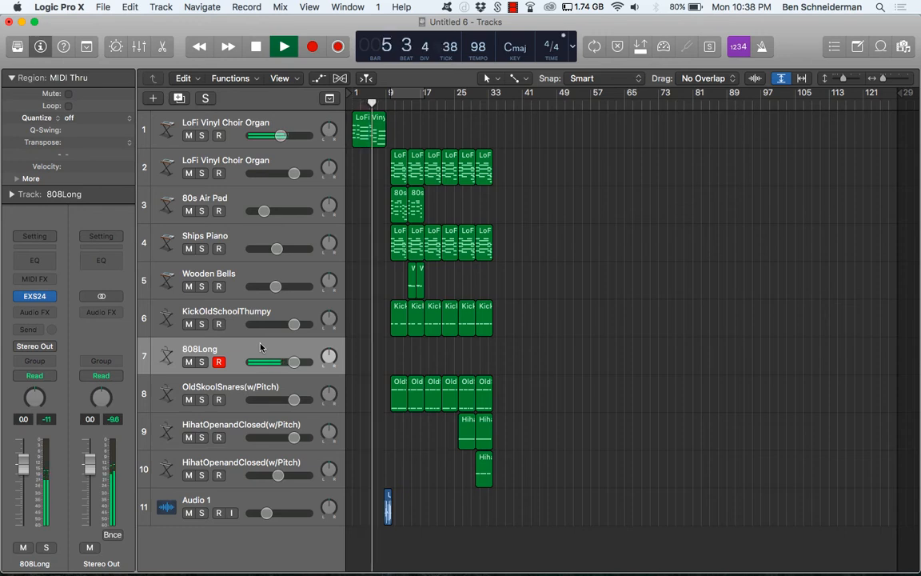
drag(293, 370, 275, 368)
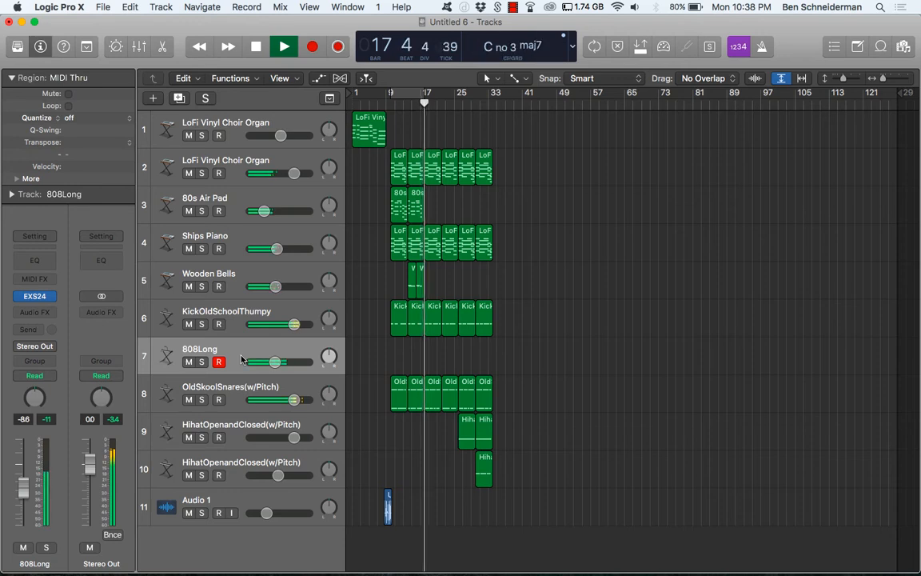
Step: Capture the performed 808Long bass line as a region and trim its start to bar 10
key(shift+r)
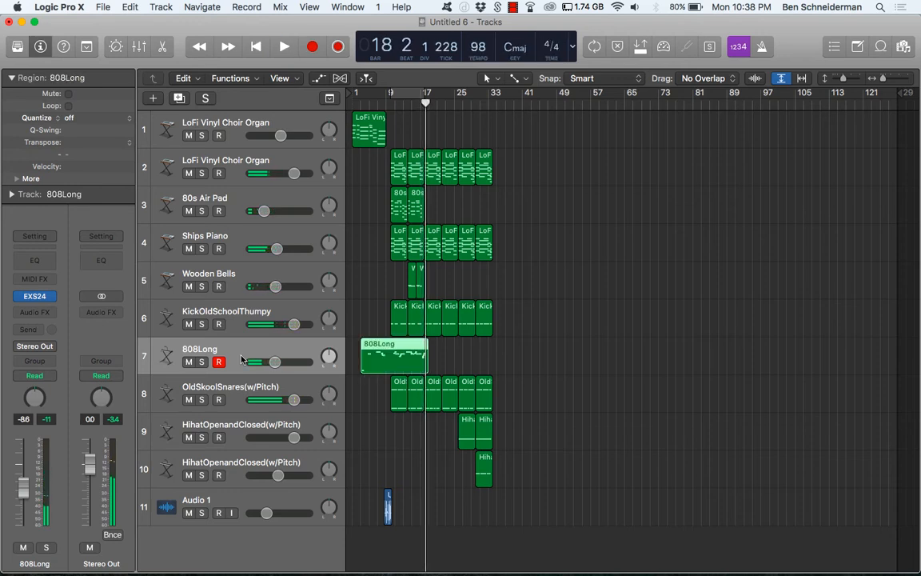
drag(361, 374, 396, 365)
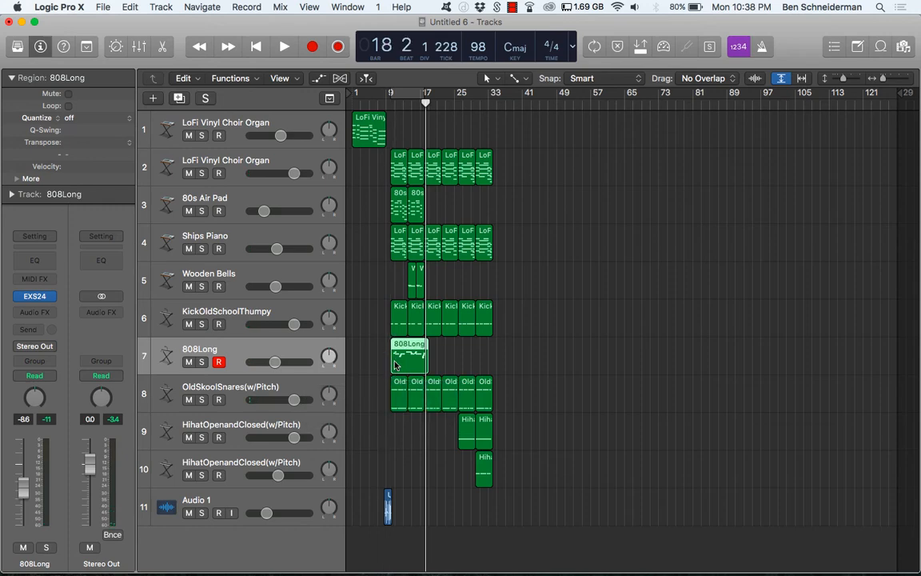
Step: Open the 808Long region's notes for editing and delete the stray short B5 note just before bar 18
double_click(394, 365)
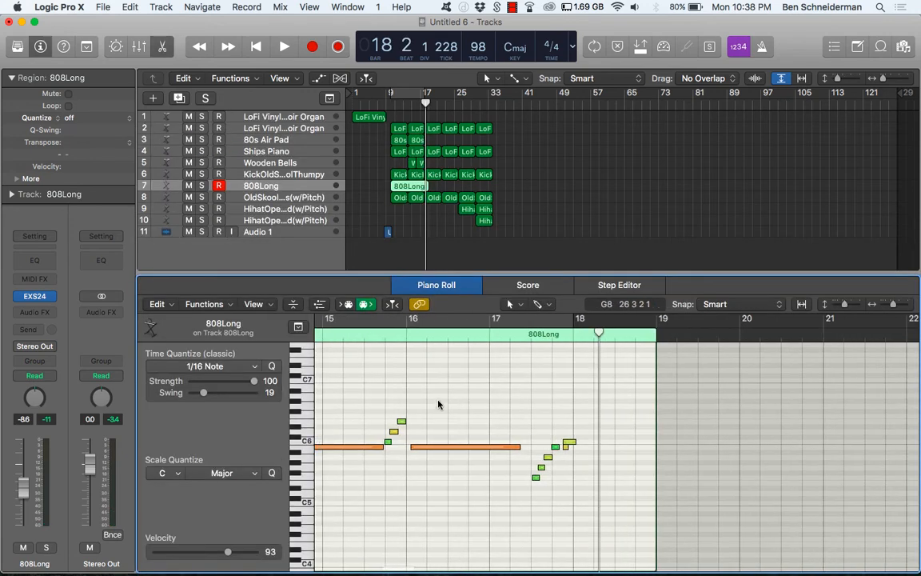
key(super+a)
scroll(438, 405, left, 5)
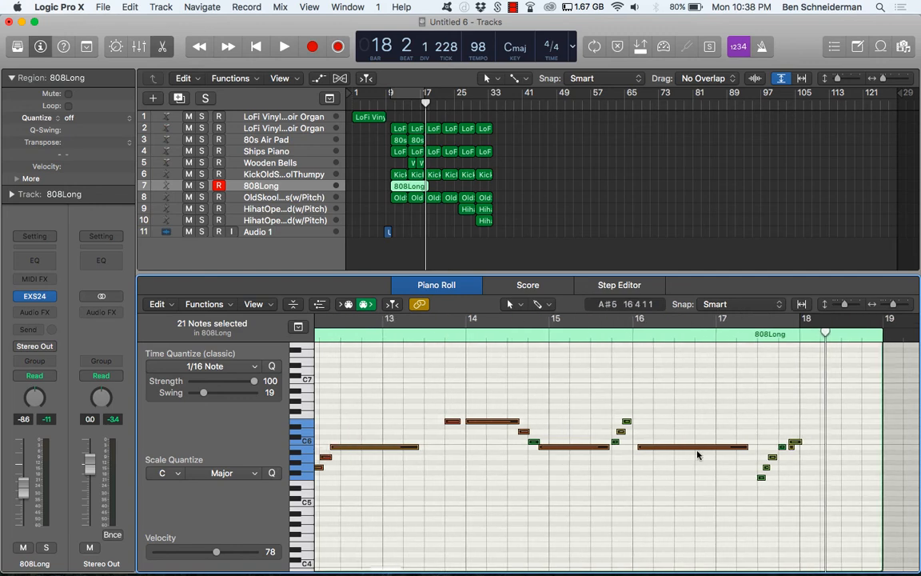
click(788, 454)
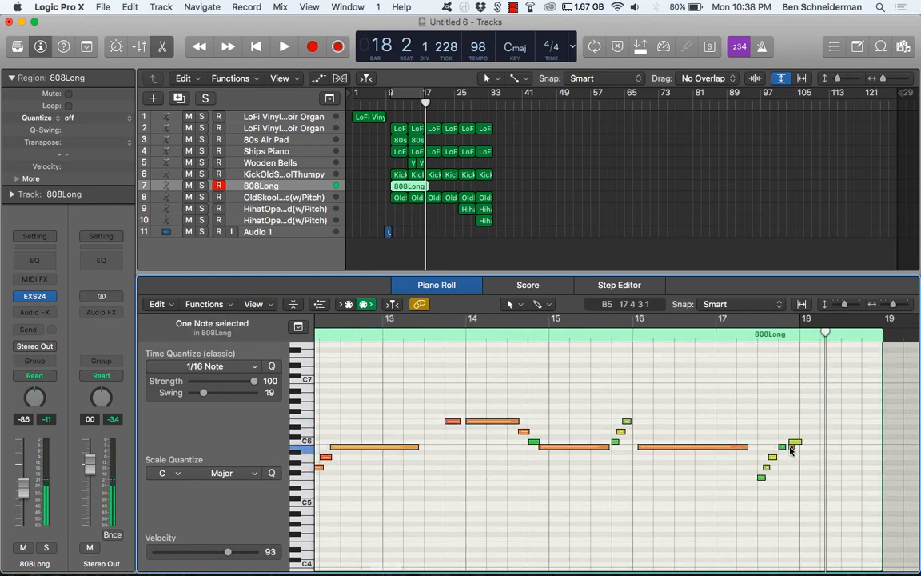
scroll(790, 450, left, 10)
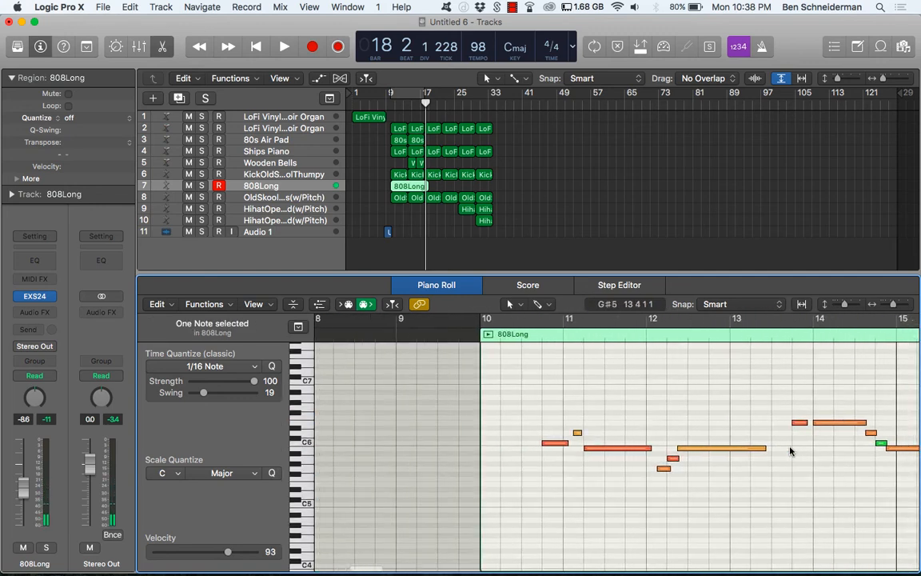
Step: Transpose all 808Long notes down three octaves while playing the arrangement from just before bar 10
double_click(457, 332)
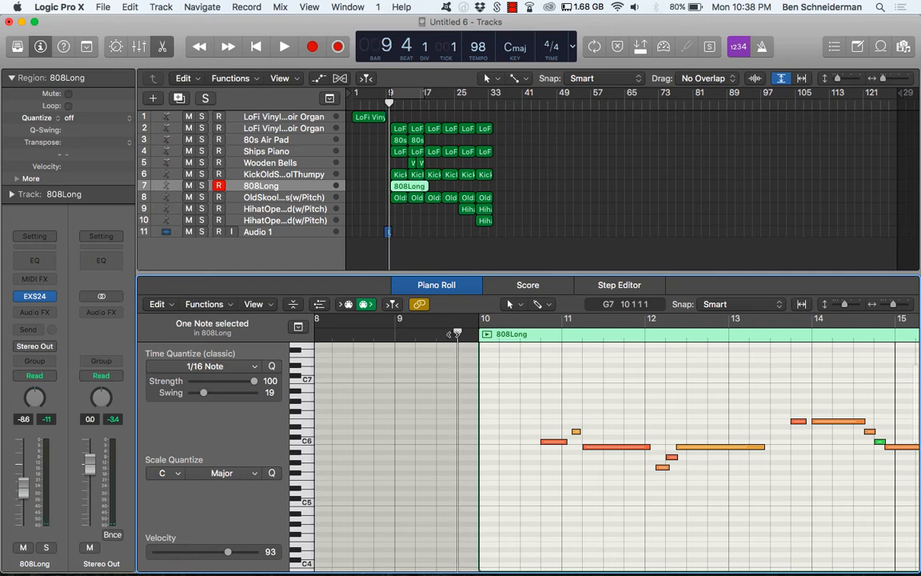
click(558, 397)
key(super+a)
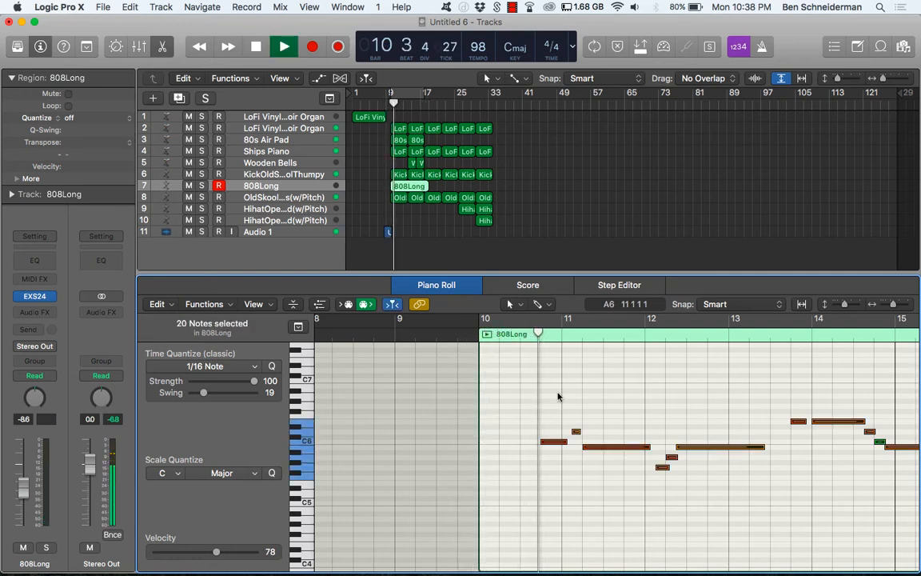
key(shift+alt+Down)
key(shift+alt+Down)
key(shift+alt+Down)
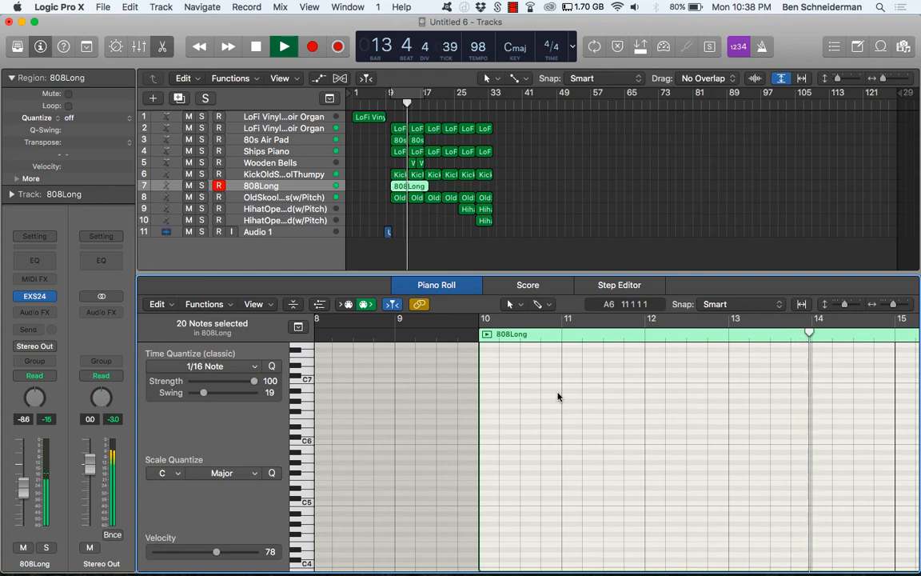
scroll(558, 396, down, 5)
scroll(558, 396, right, 15)
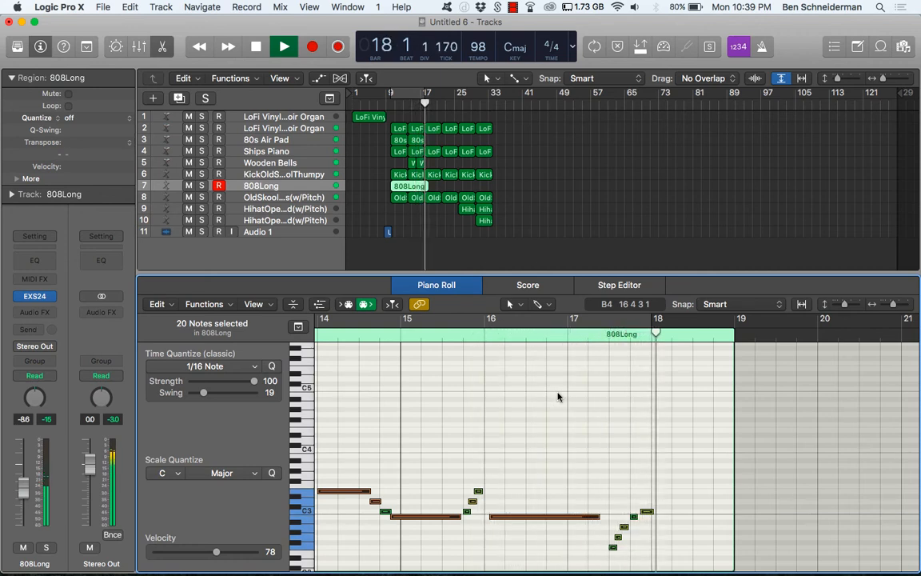
Step: Stop playback and shorten the 808Long region to end at bar 18
key(space)
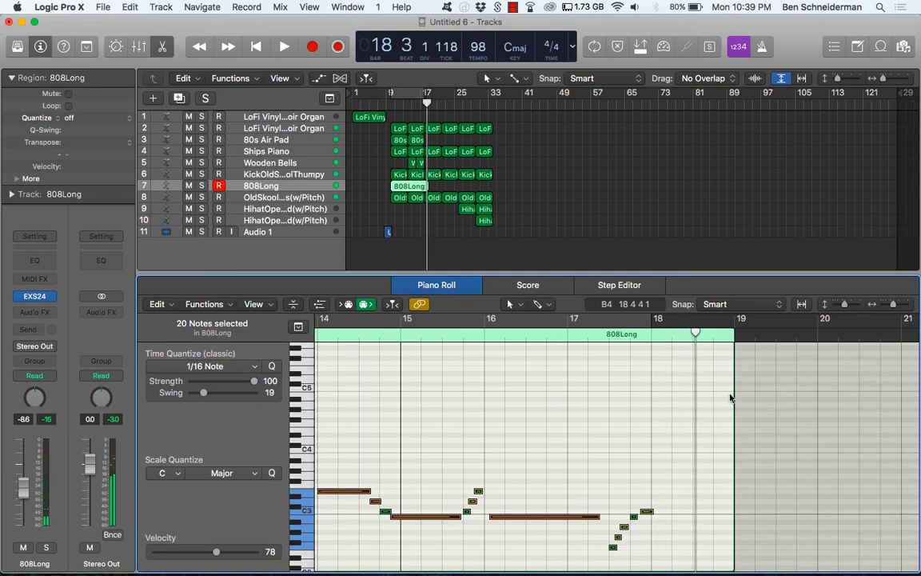
drag(734, 396, 651, 392)
scroll(509, 432, left, 10)
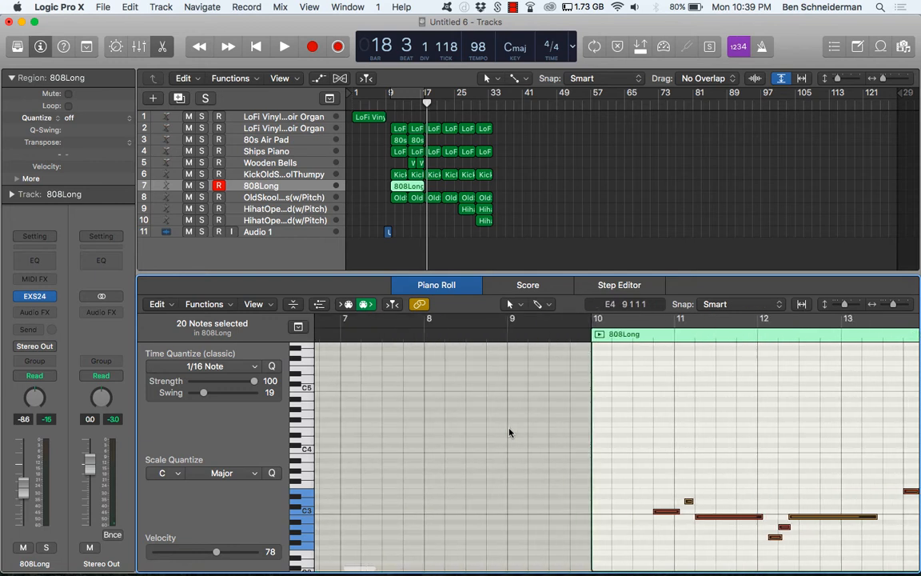
Step: Set the 808Long EXS24 instrument to mono and raise its Glide slightly while playing the bass line
key(space)
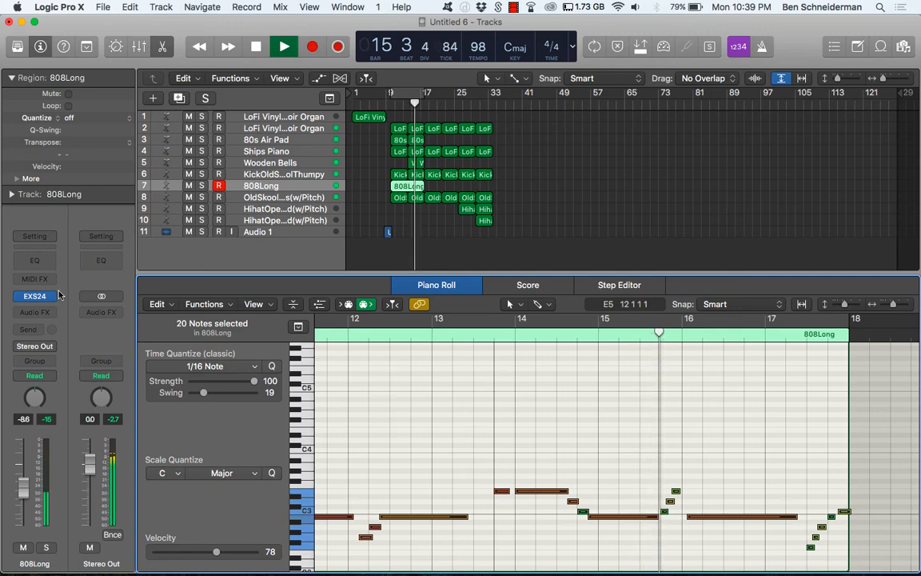
click(32, 297)
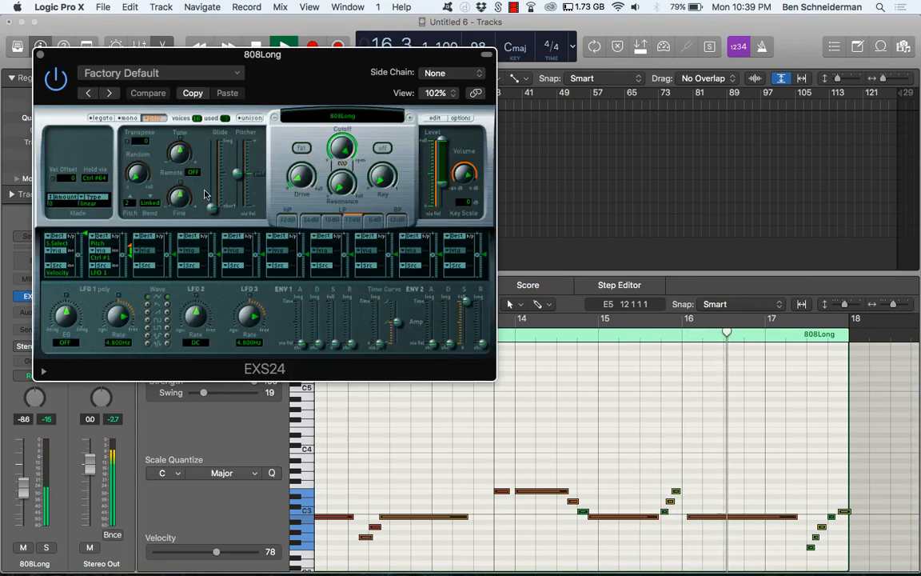
click(125, 117)
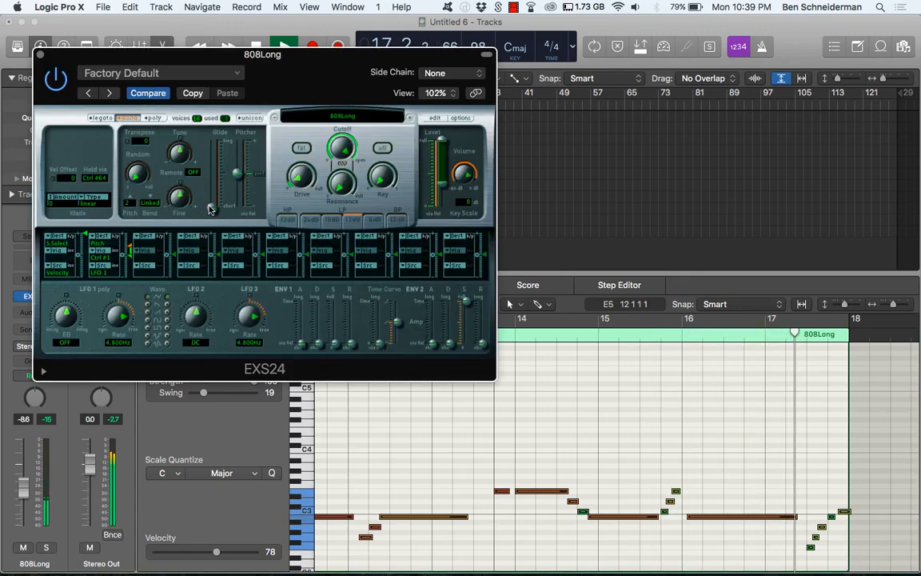
drag(210, 207, 210, 195)
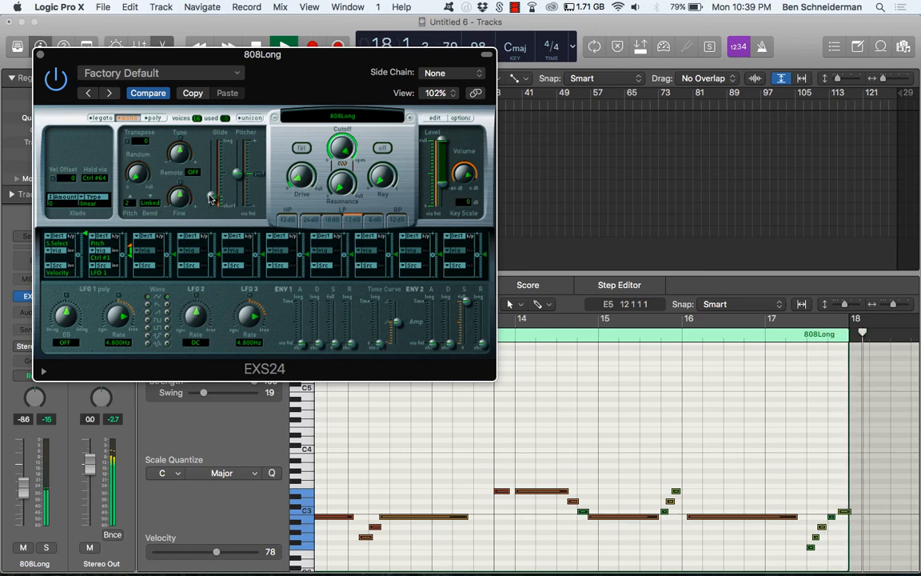
scroll(506, 473, left, 5)
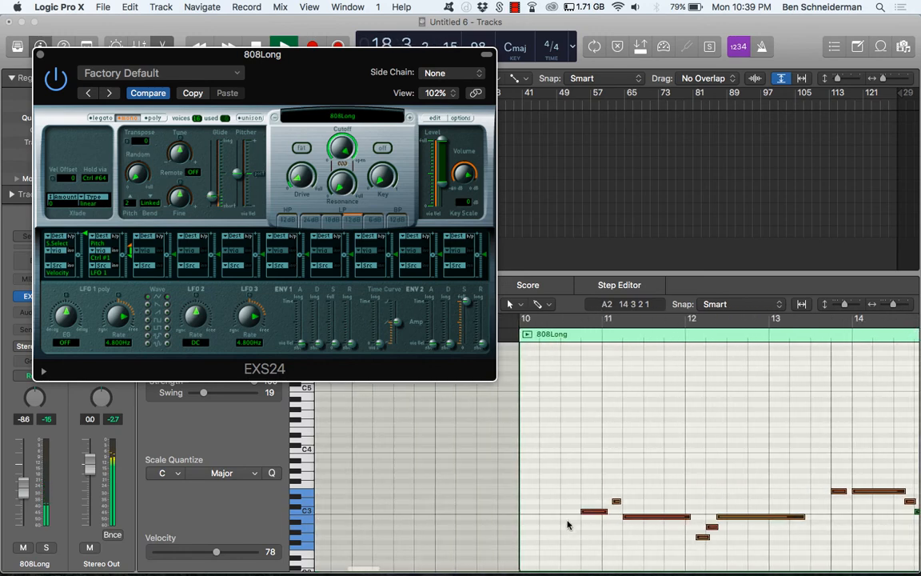
click(561, 334)
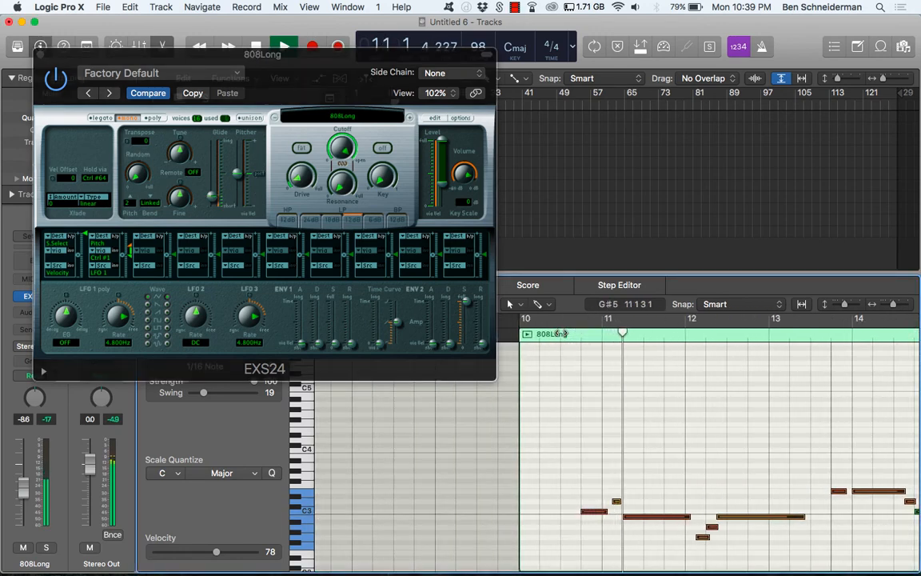
click(213, 197)
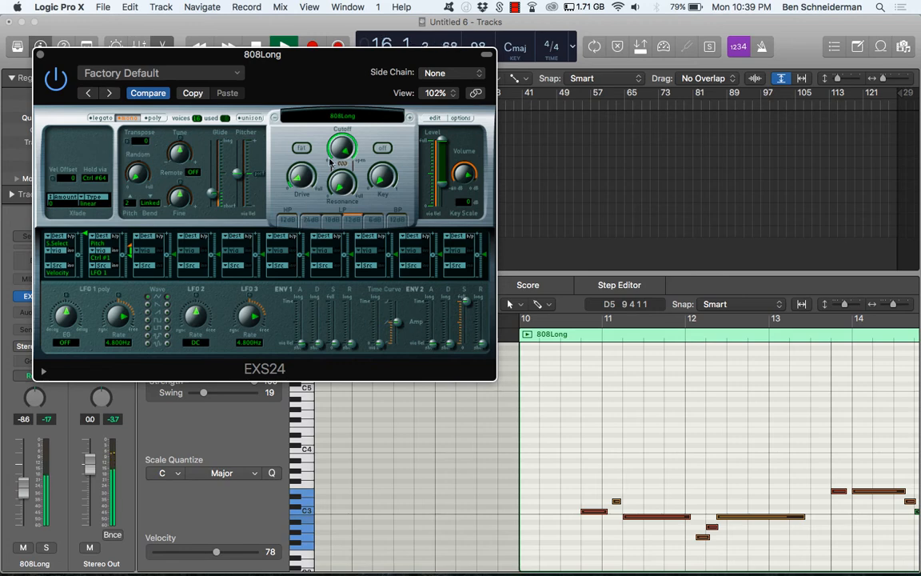
Step: Move the long B2 bass note near bar 16 slightly earlier so it starts exactly on bar 16
scroll(569, 368, right, 10)
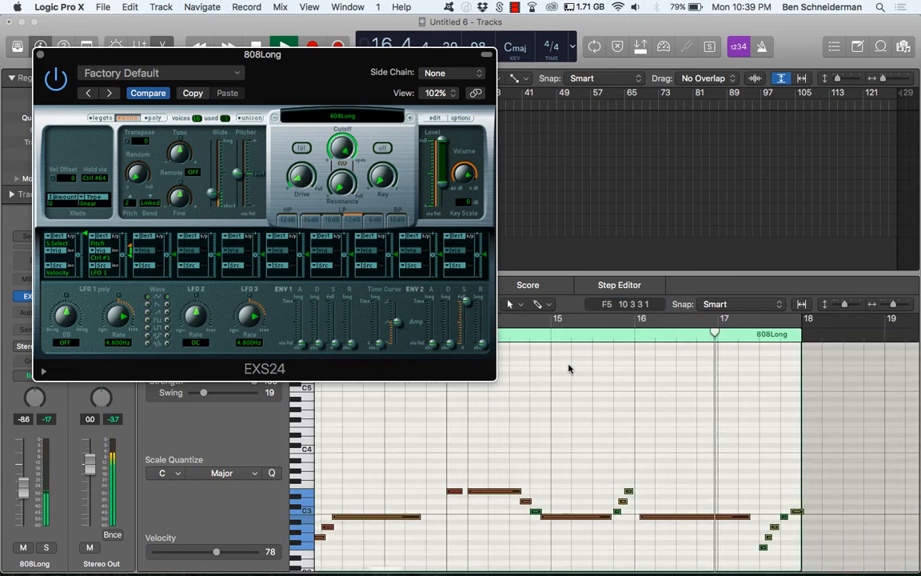
click(668, 510)
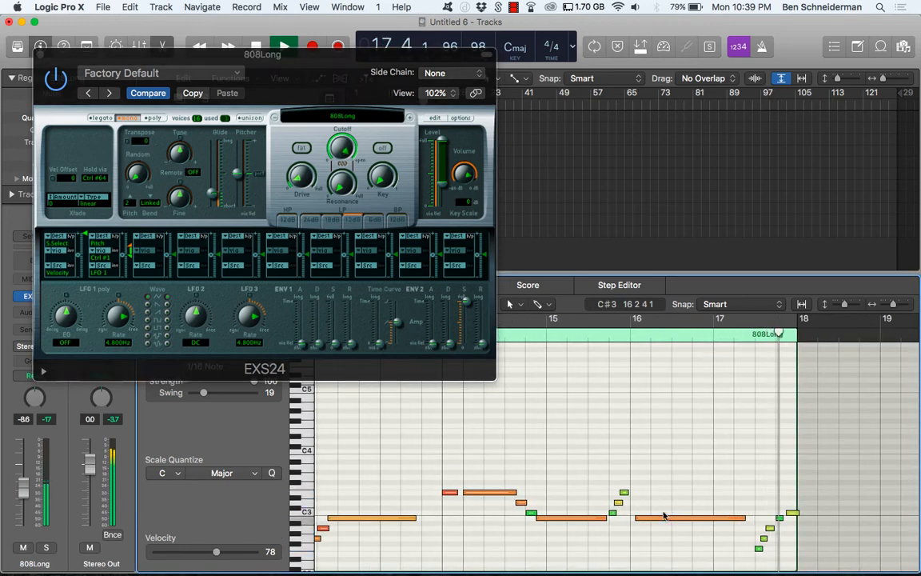
click(659, 517)
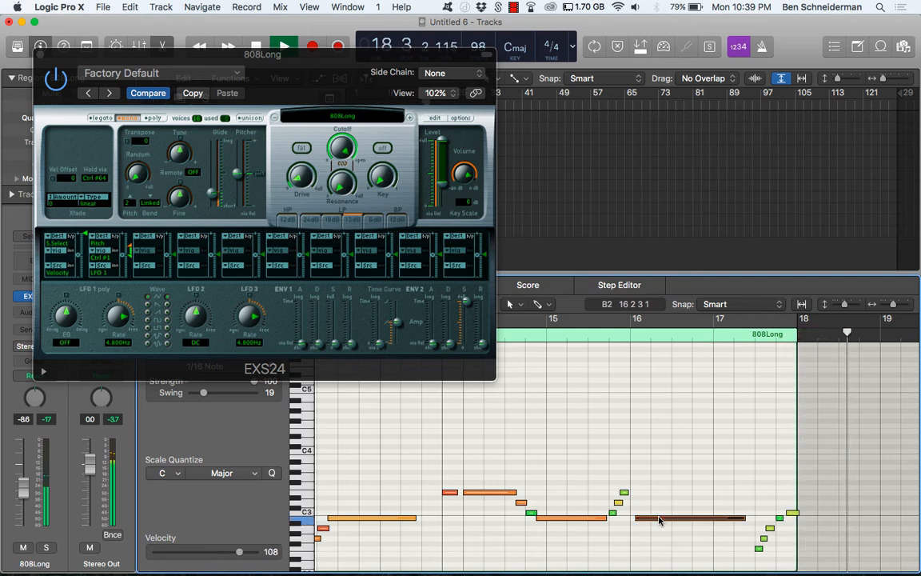
drag(659, 519, 646, 522)
Step: Play the bass line's opening and extend the start of its first C3 note back to about halfway through beat 2 of bar 10
scroll(650, 519, left, 10)
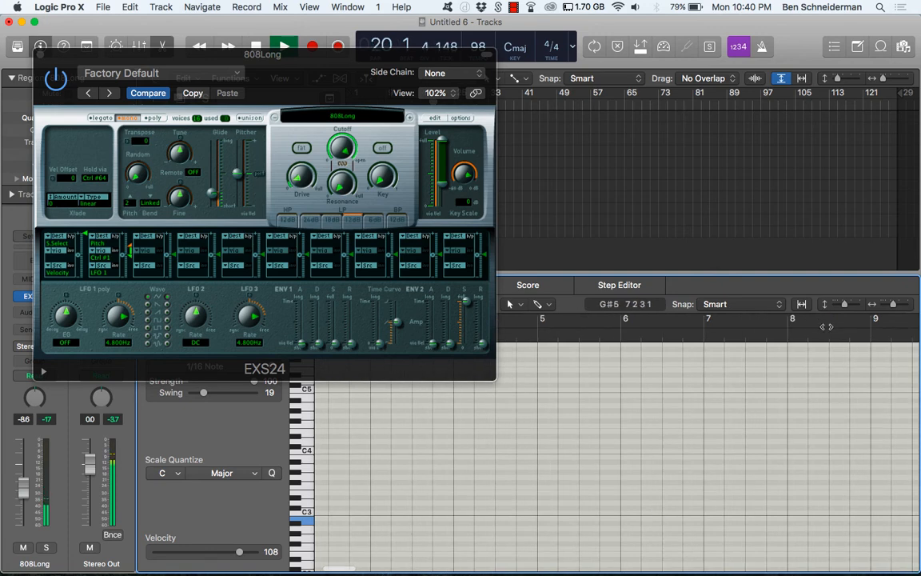
click(848, 335)
key(space)
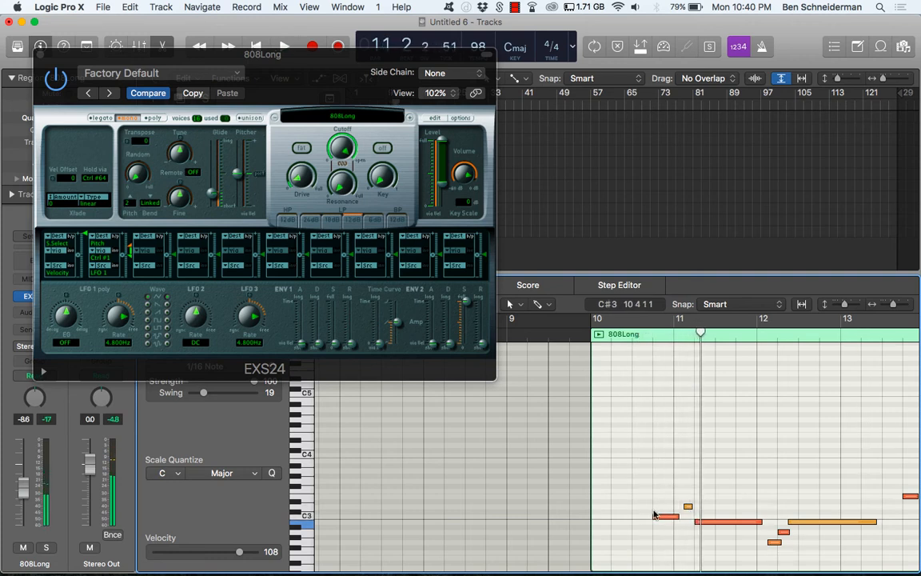
drag(654, 514, 632, 516)
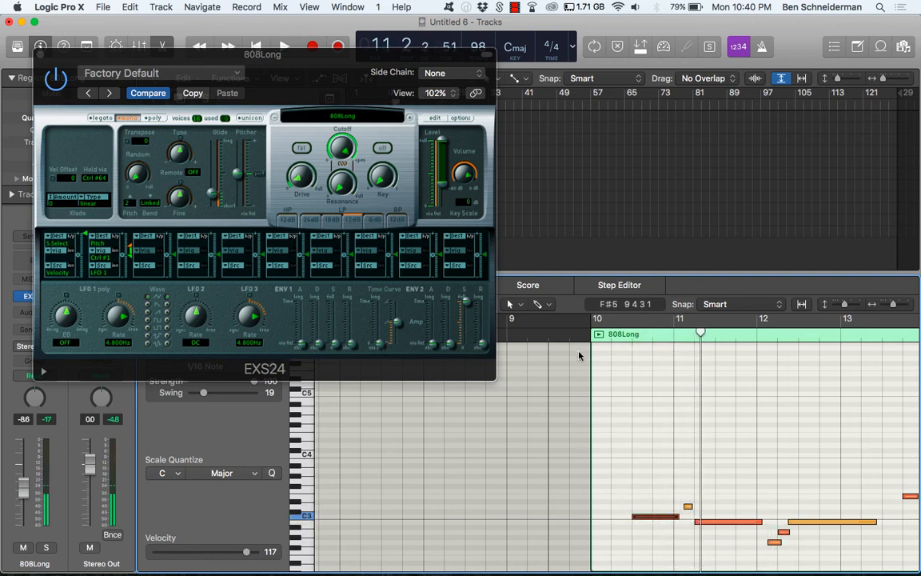
key(space)
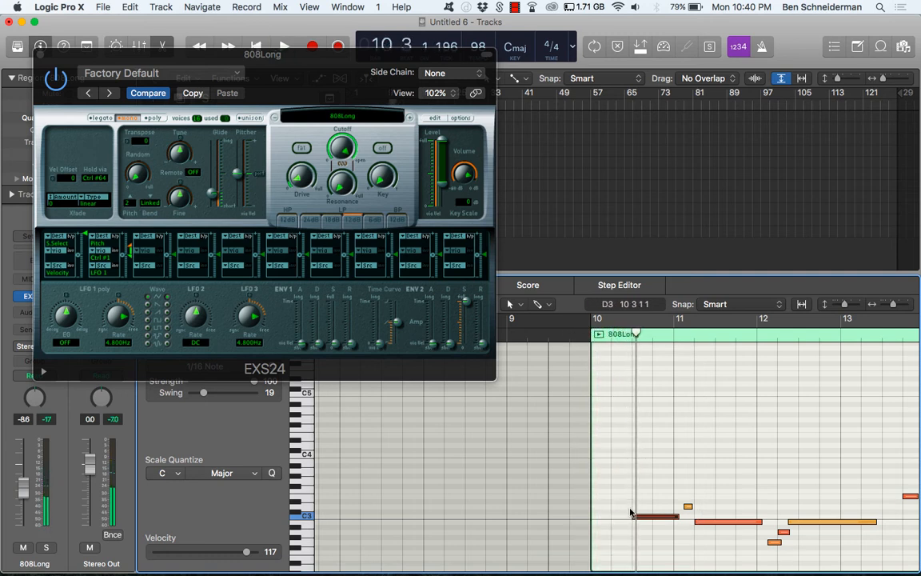
drag(633, 515, 621, 515)
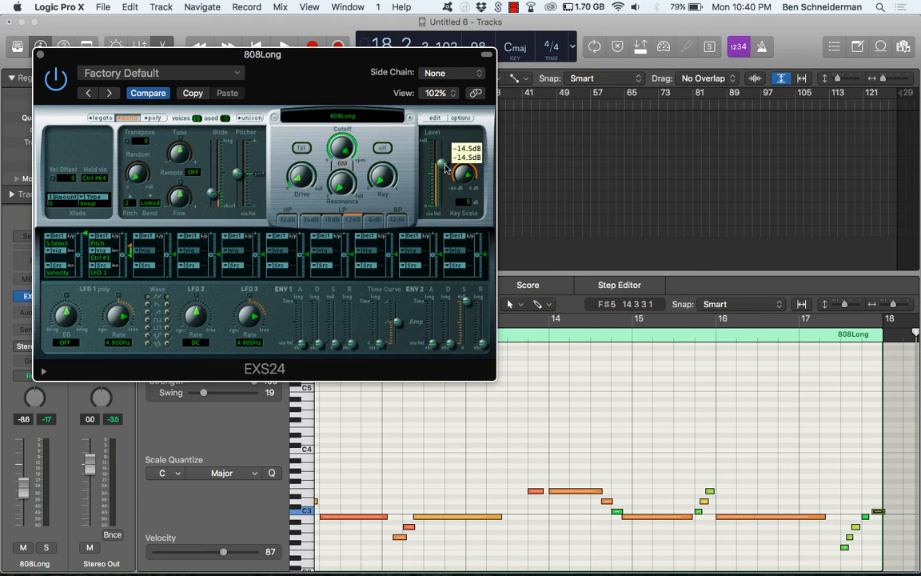
Step: Raise the EXS24 level near its maximum with no velocity range, audition the bass line, and close the instrument window
scroll(526, 475, left, 10)
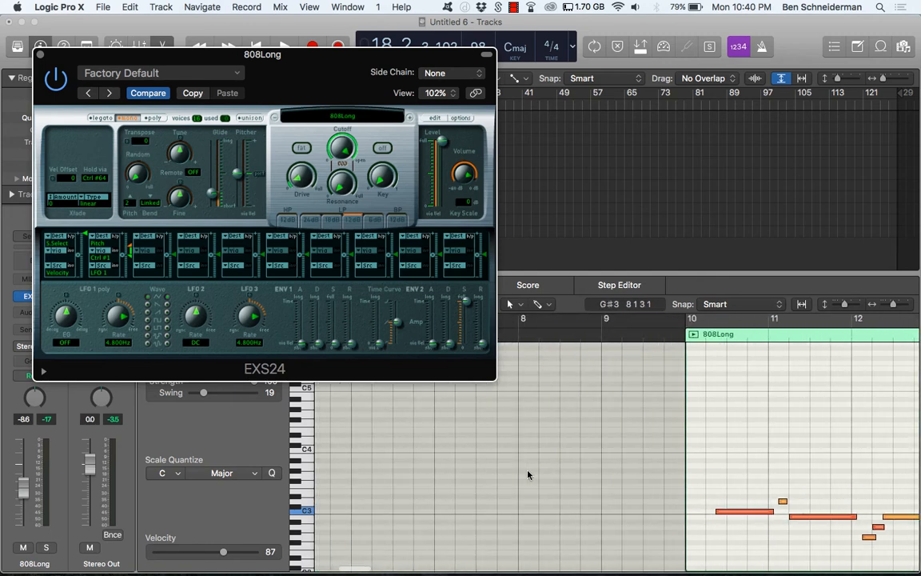
key(space)
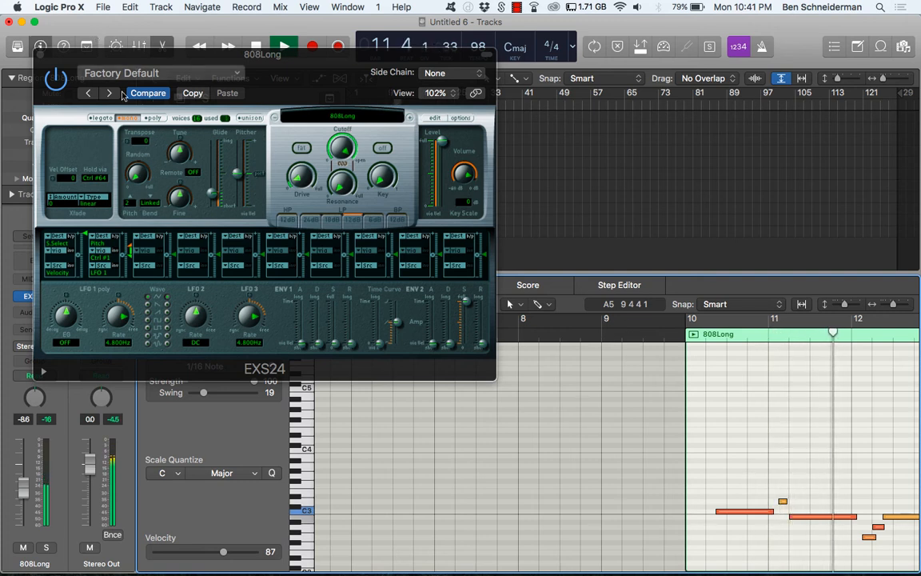
click(206, 198)
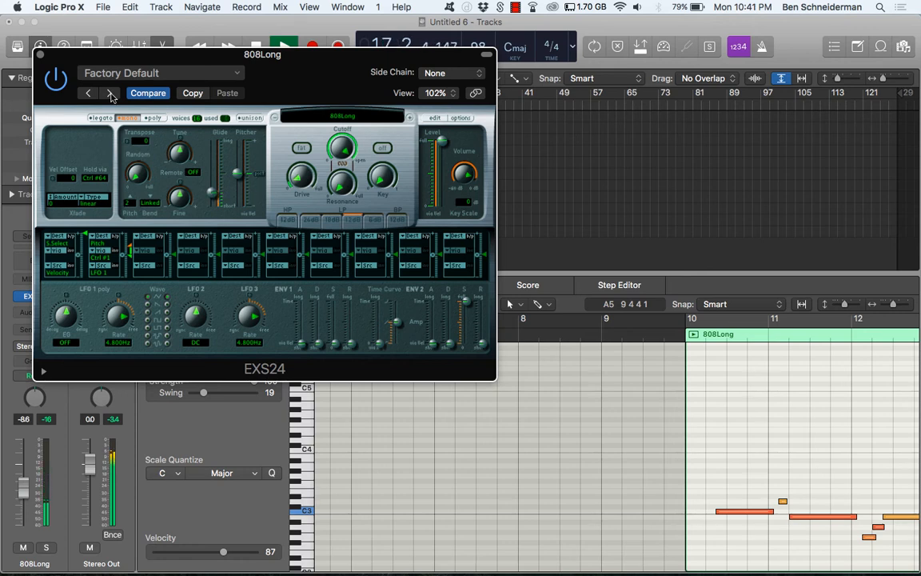
click(41, 54)
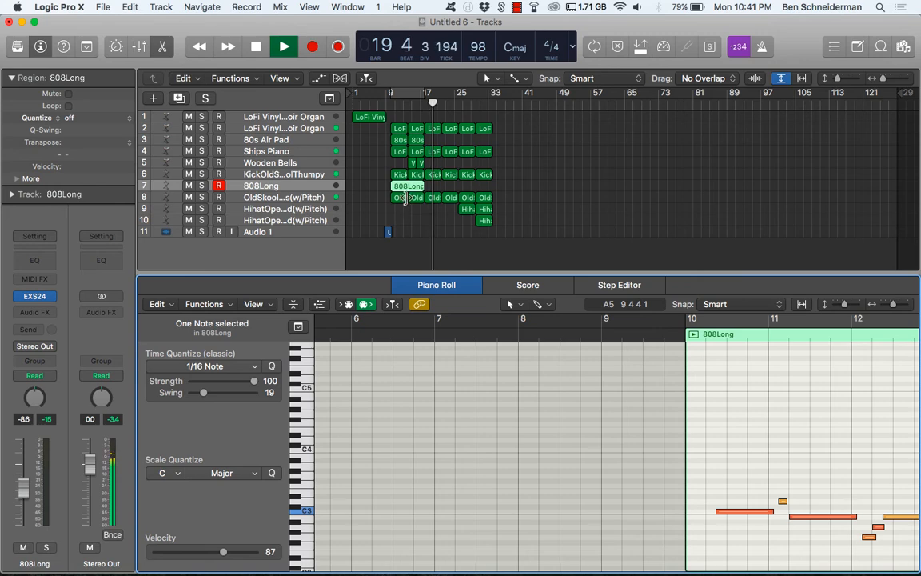
Step: Repeat the 808Long region twice and transpose all notes of the first copy, starting at bar 18, down one octave
key(super+r)
key(super+r)
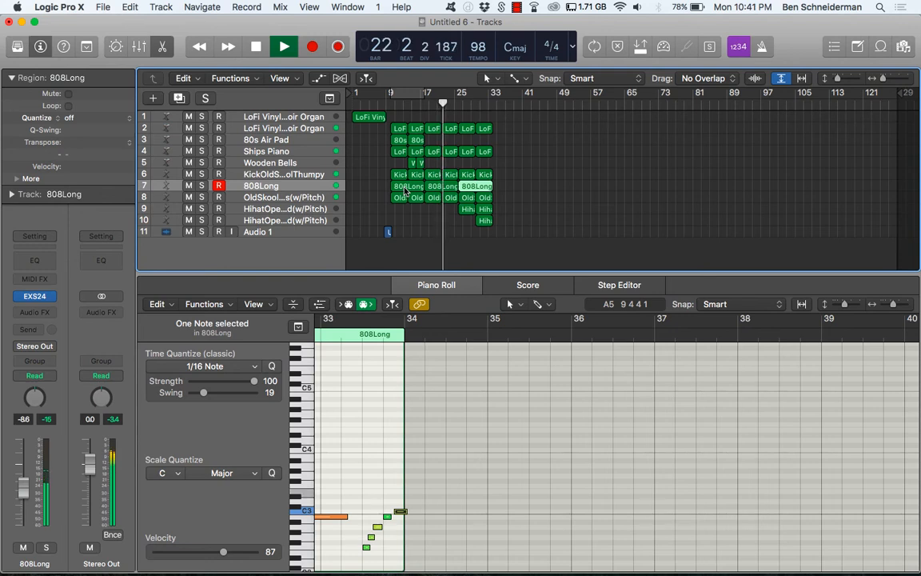
click(432, 188)
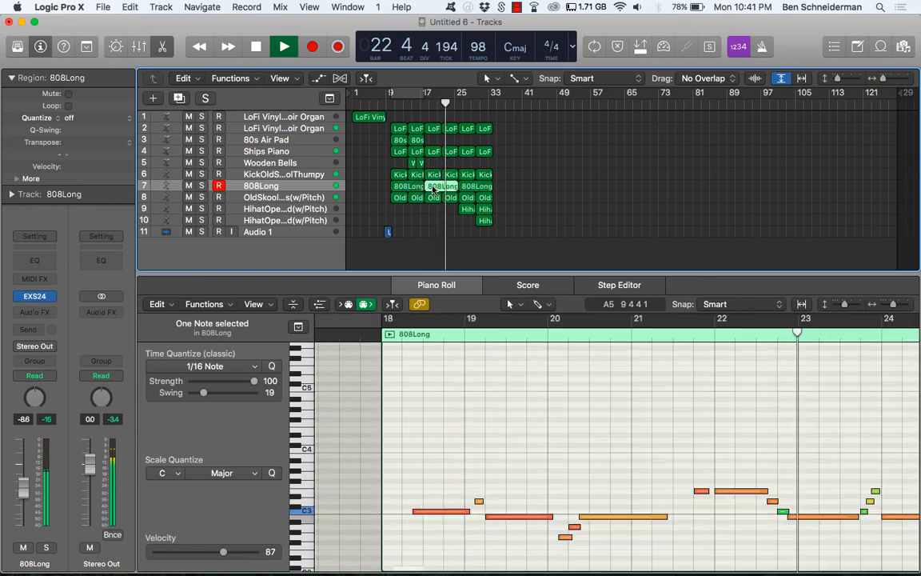
click(528, 485)
key(super+a)
key(alt+shift+Down)
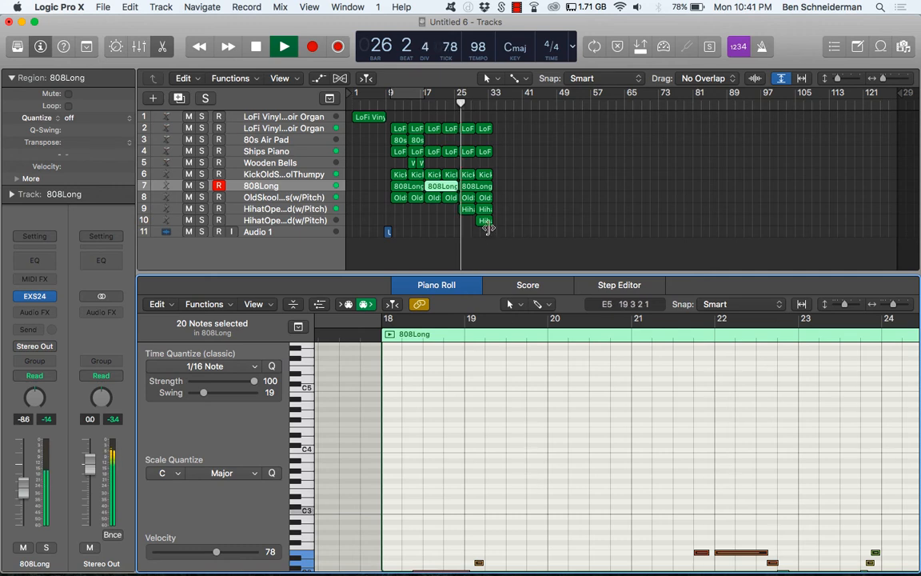
Step: Play the lowered bass copy from about bar 17 and delete the third 808Long region, starting at bar 26
key(space)
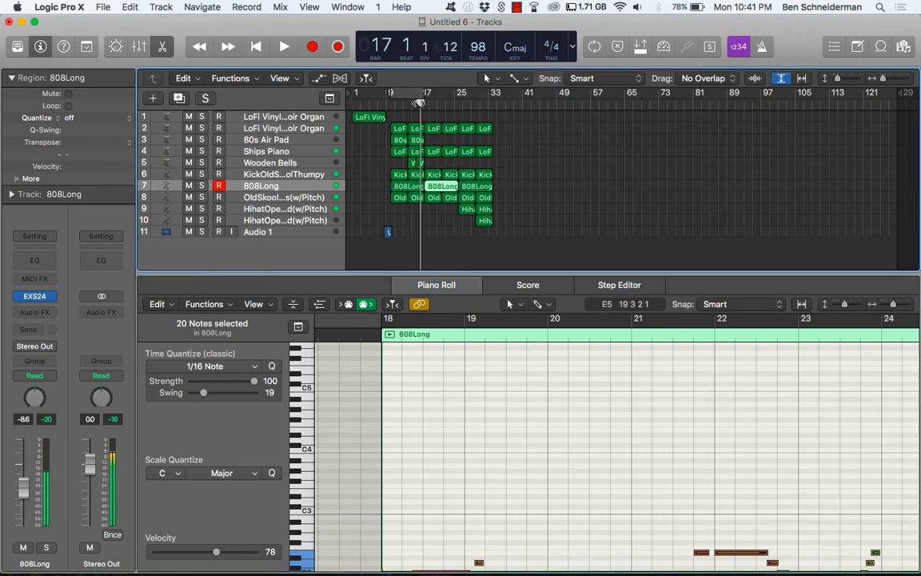
key(space)
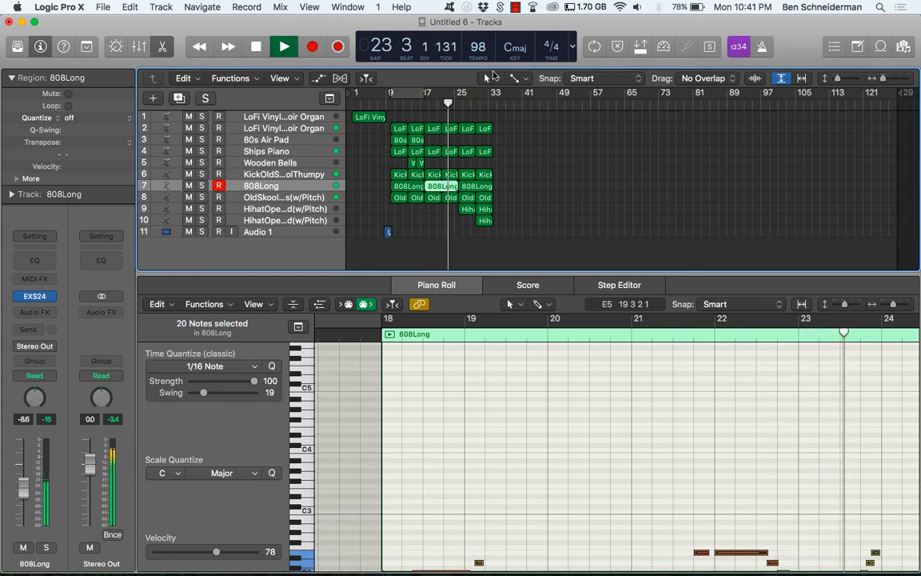
click(483, 190)
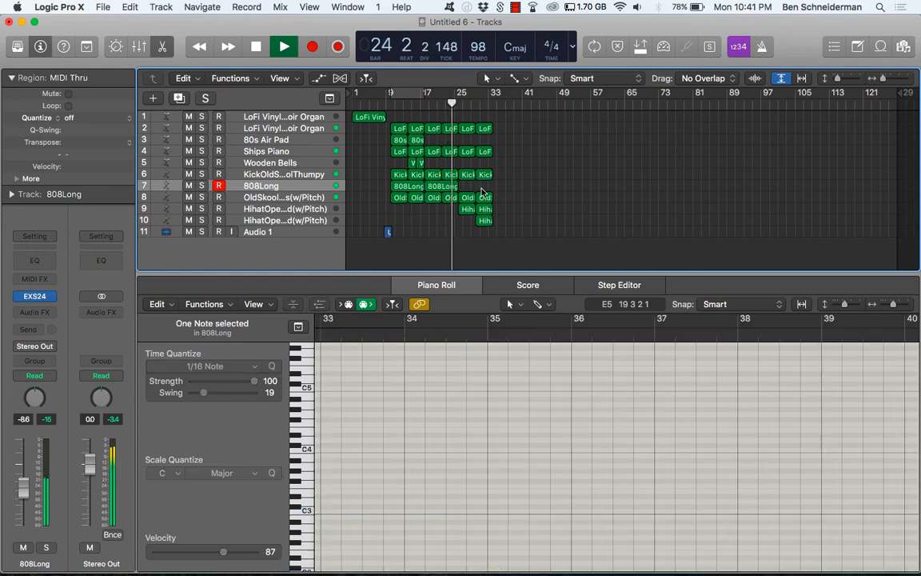
Step: Repeat the lowered 808Long region once from bar 26 and delete the first 808Long region, starting at bar 10
click(439, 188)
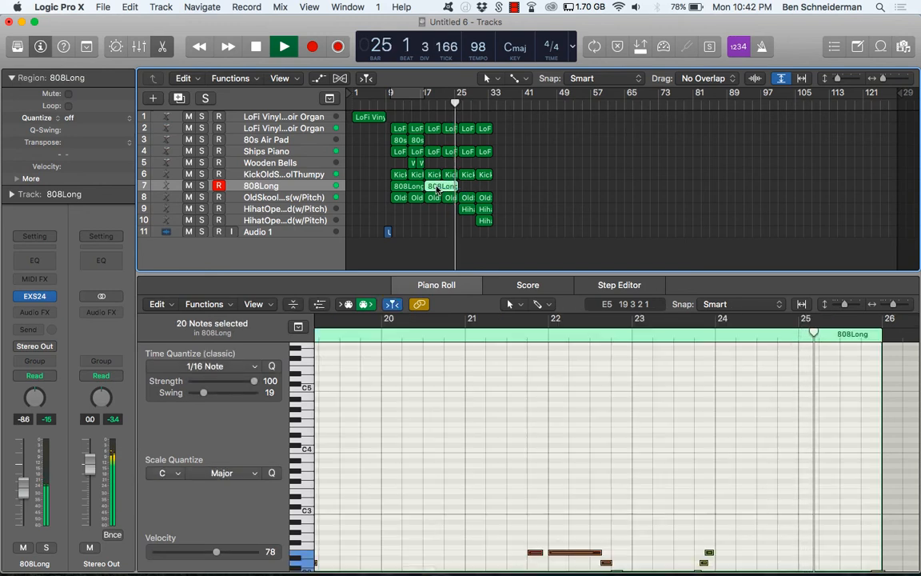
key(Right)
key(space)
click(413, 190)
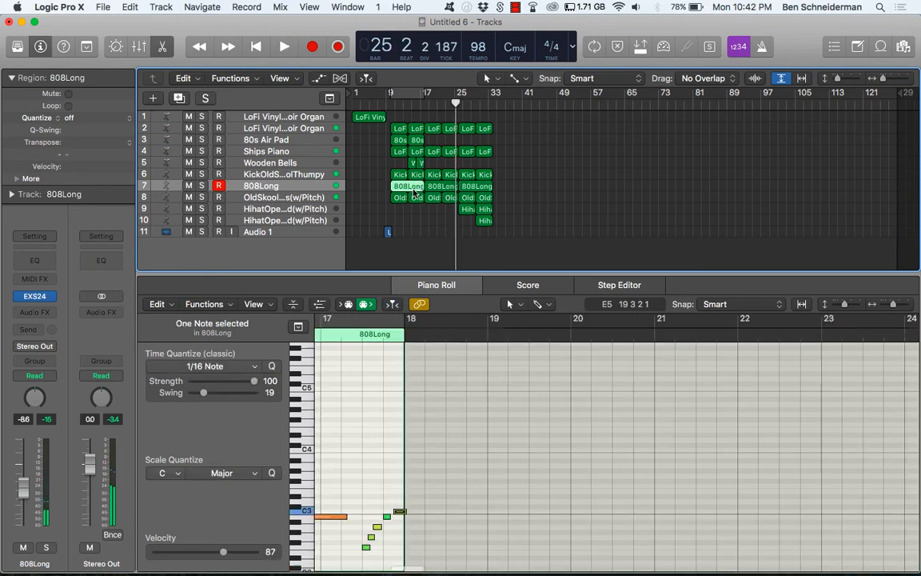
key(Delete)
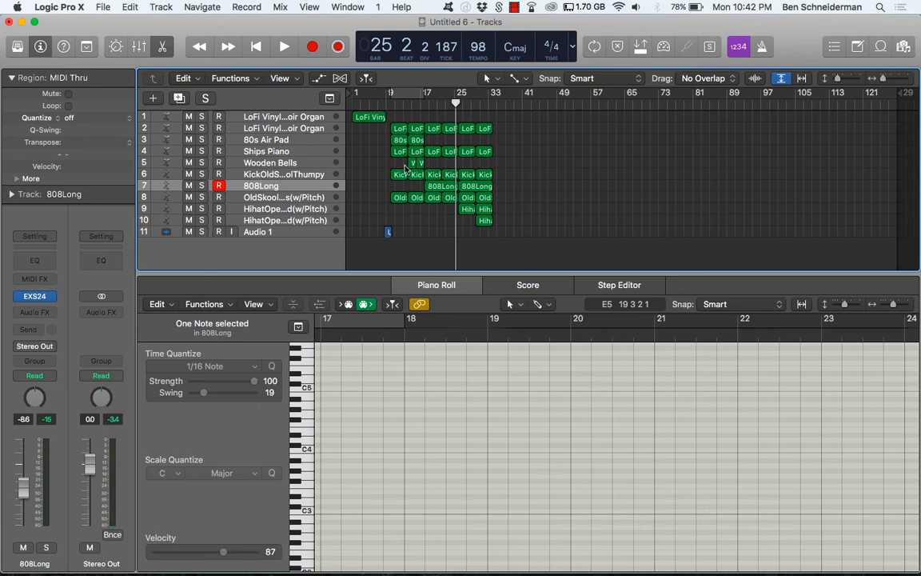
Step: Close the Piano Roll and play the arrangement from about bar 17 to hear the lowered bass entry
key(p)
key(super+Right)
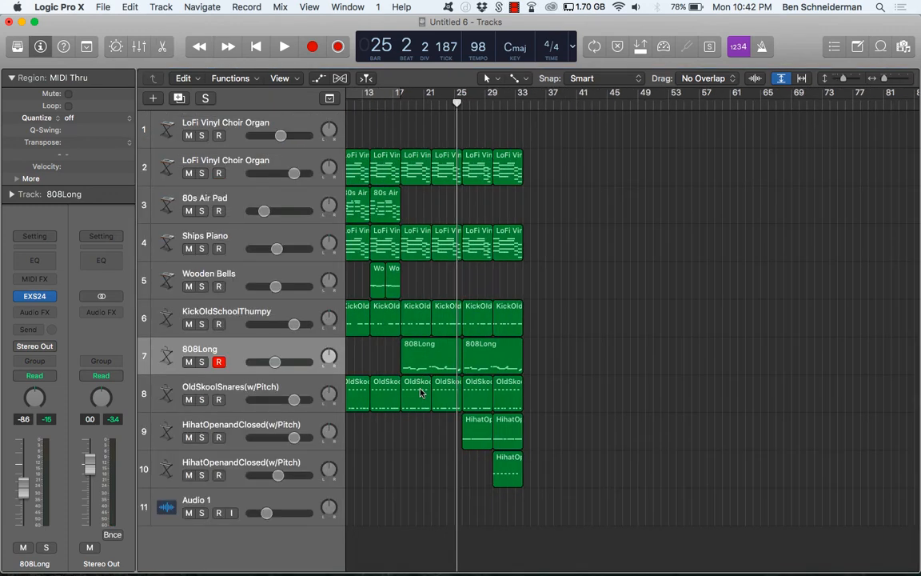
scroll(422, 393, left, 5)
click(454, 366)
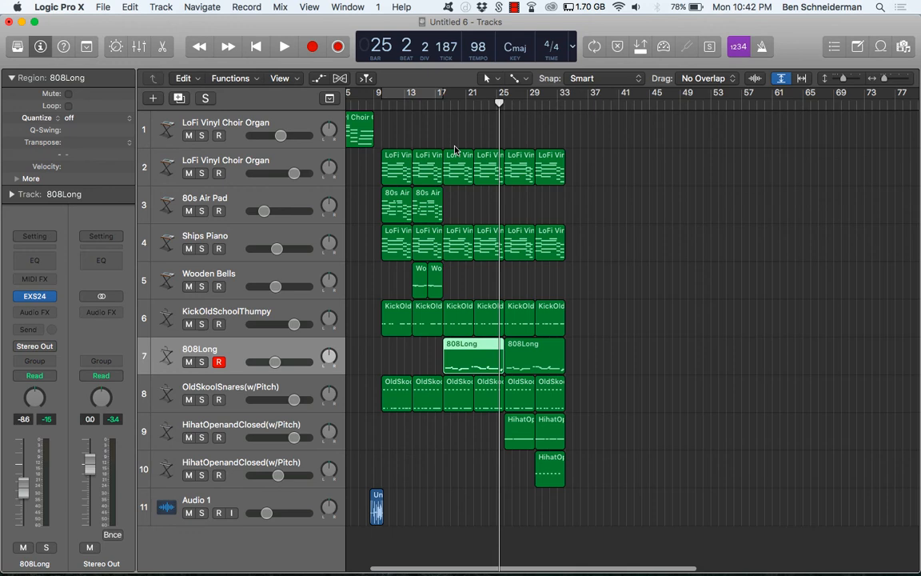
click(439, 98)
key(space)
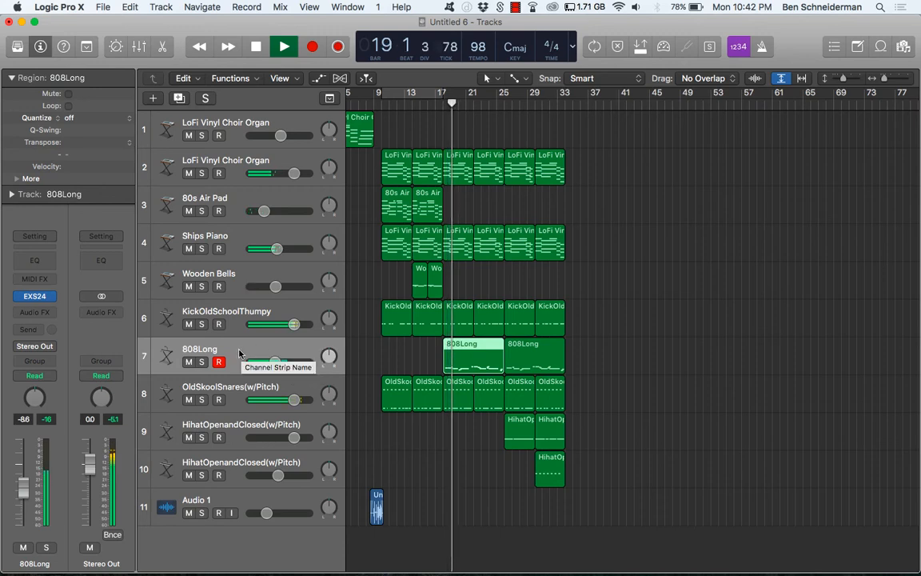
Step: Insert a stereo Compressor on the 808Long track and close its window
click(40, 312)
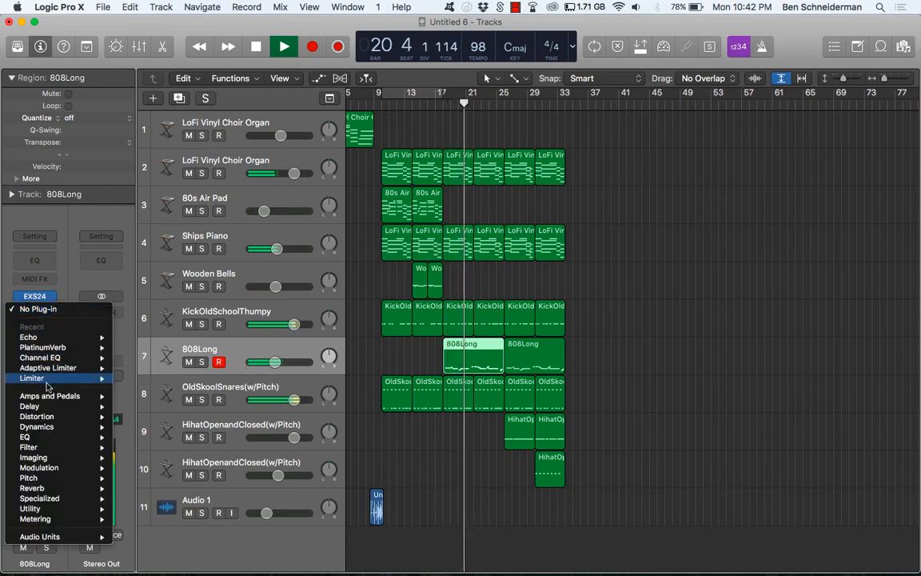
mouse_move(40, 426)
mouse_move(152, 437)
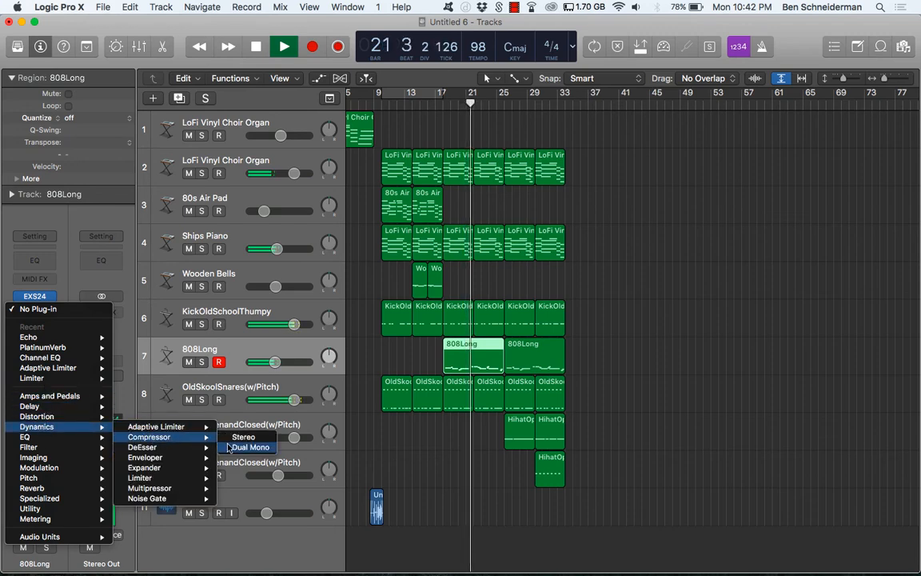
click(229, 448)
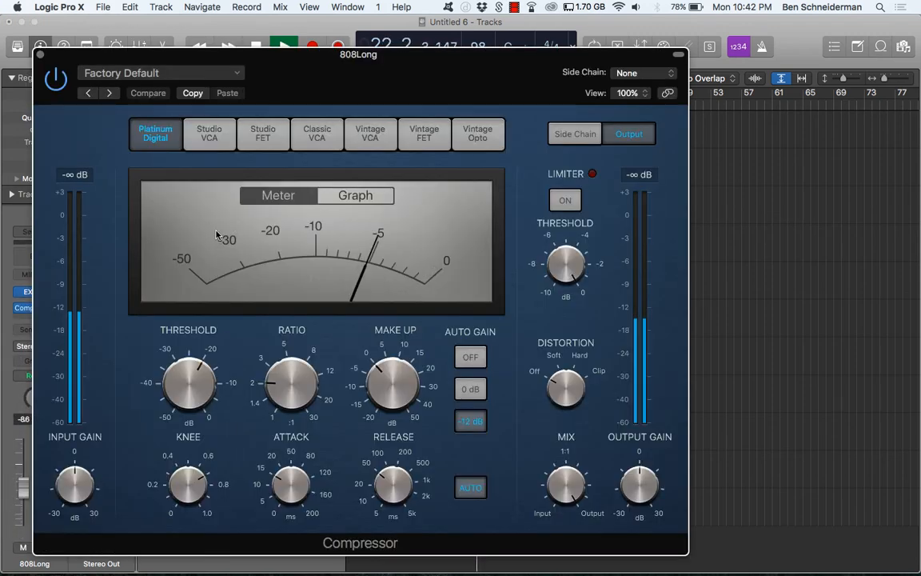
click(40, 54)
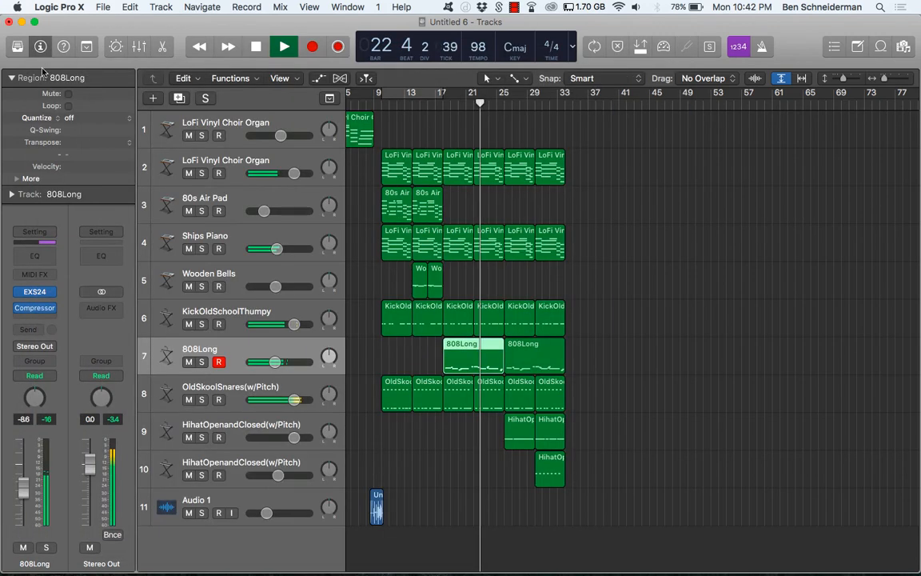
Step: Switch the 808Long track's Compressor to dual mono and open its settings
click(51, 309)
mouse_move(112, 309)
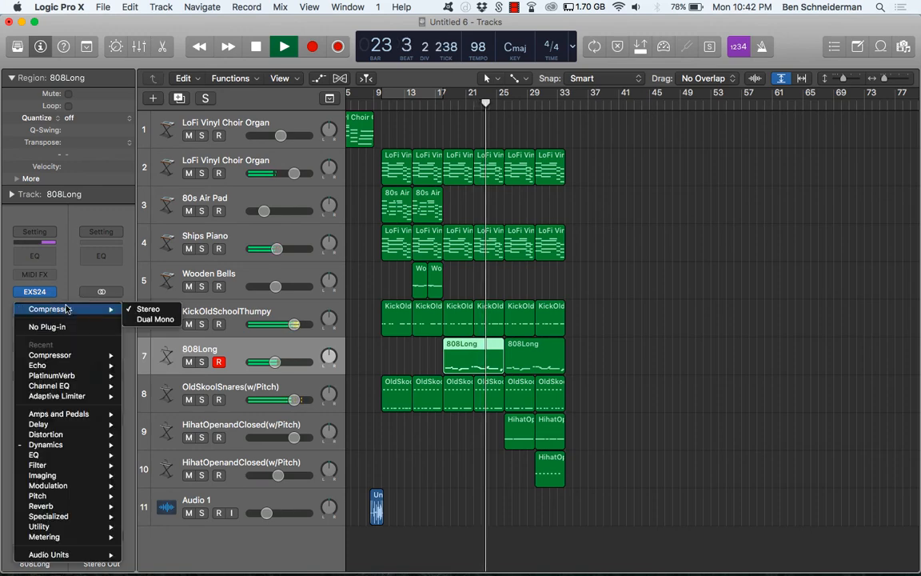
click(131, 326)
click(31, 315)
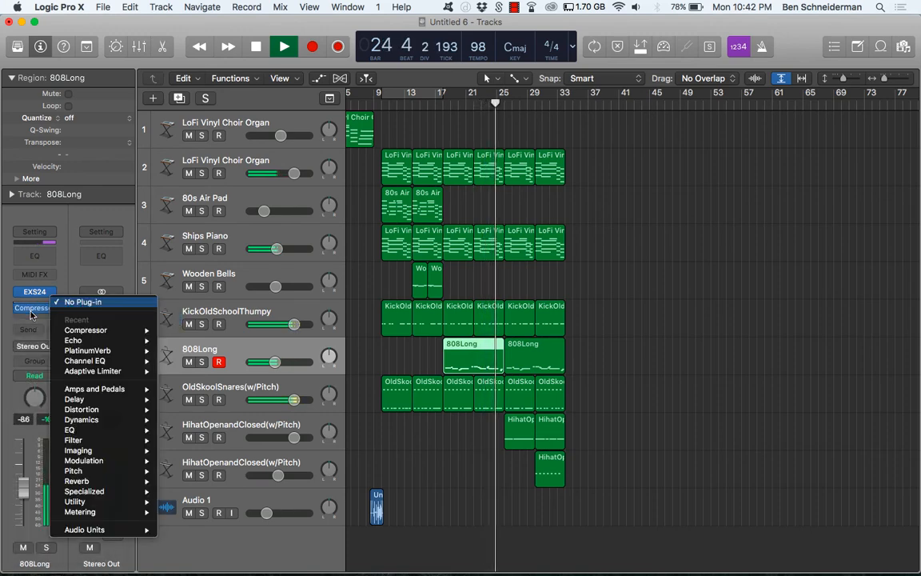
click(31, 314)
click(37, 309)
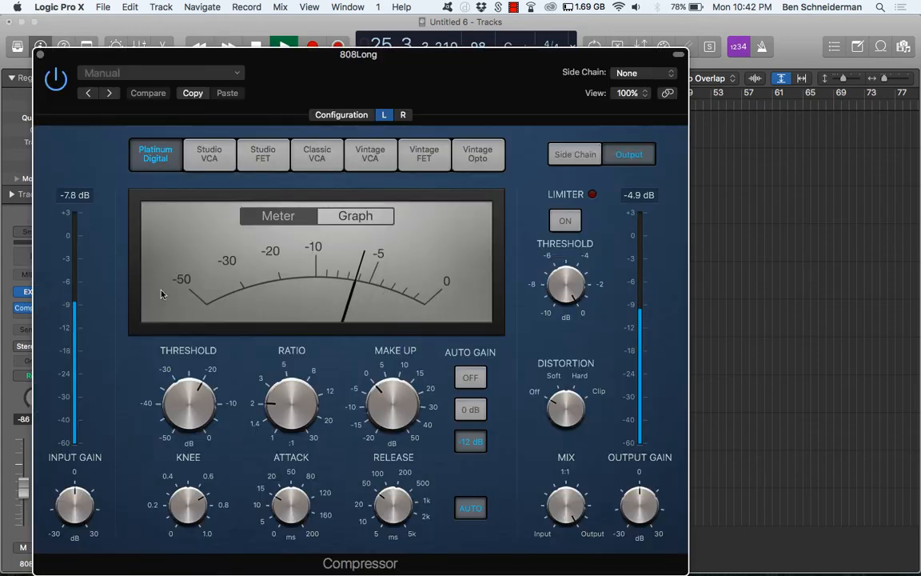
Step: Load the FET Fatten compressor preset, then turn Auto Gain off and set make-up to 0 dB for the left channel
click(136, 72)
mouse_move(148, 320)
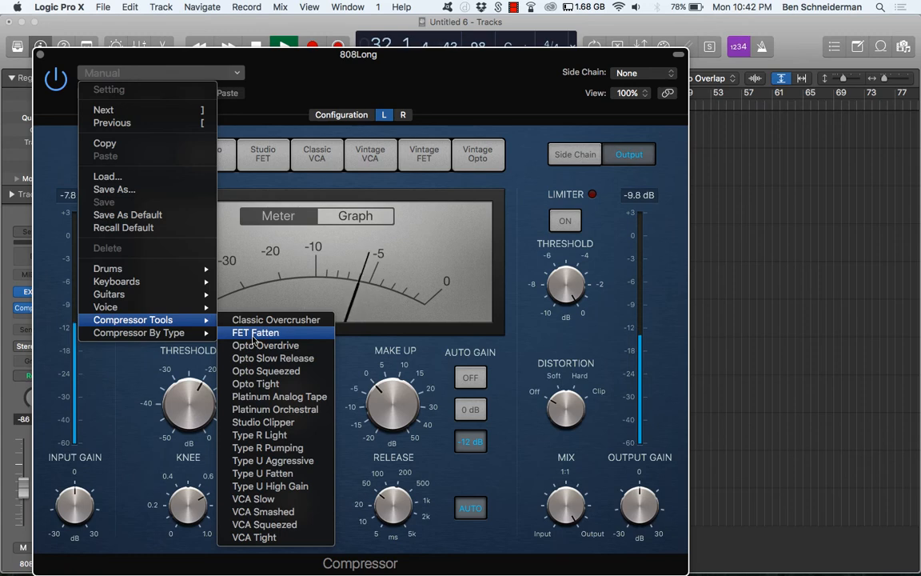
click(254, 334)
click(466, 381)
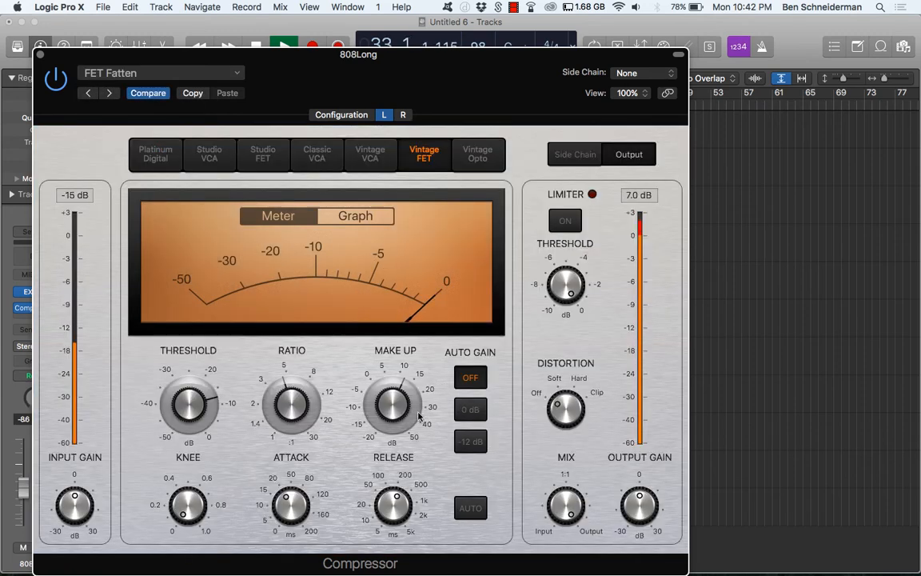
drag(393, 446, 393, 453)
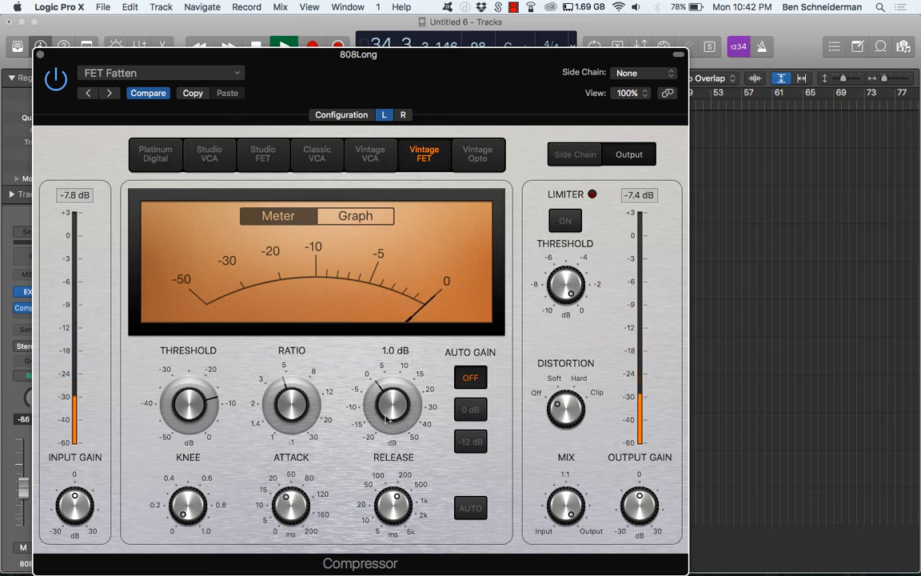
drag(388, 419, 383, 422)
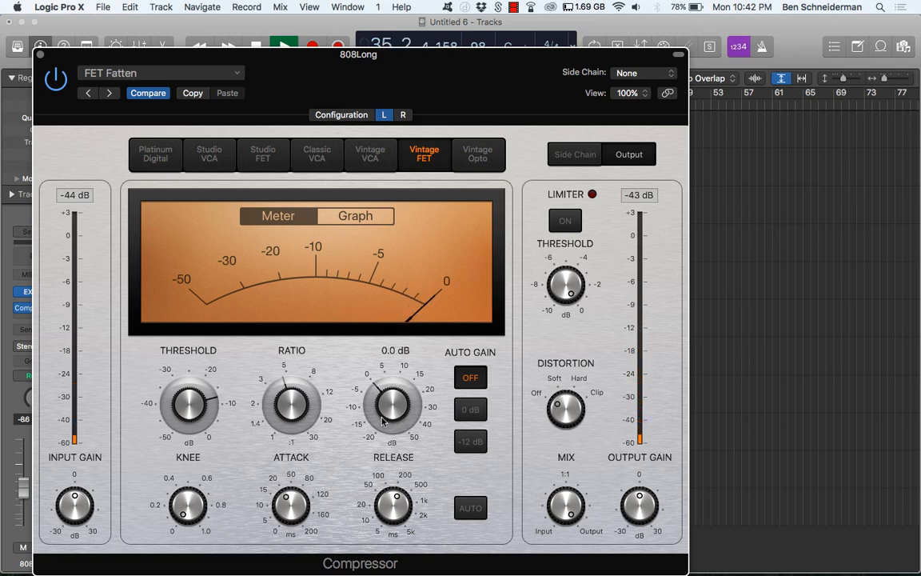
Step: Set the Compressor's right channel to 0 dB make-up with Auto Gain off
drag(418, 78, 409, 171)
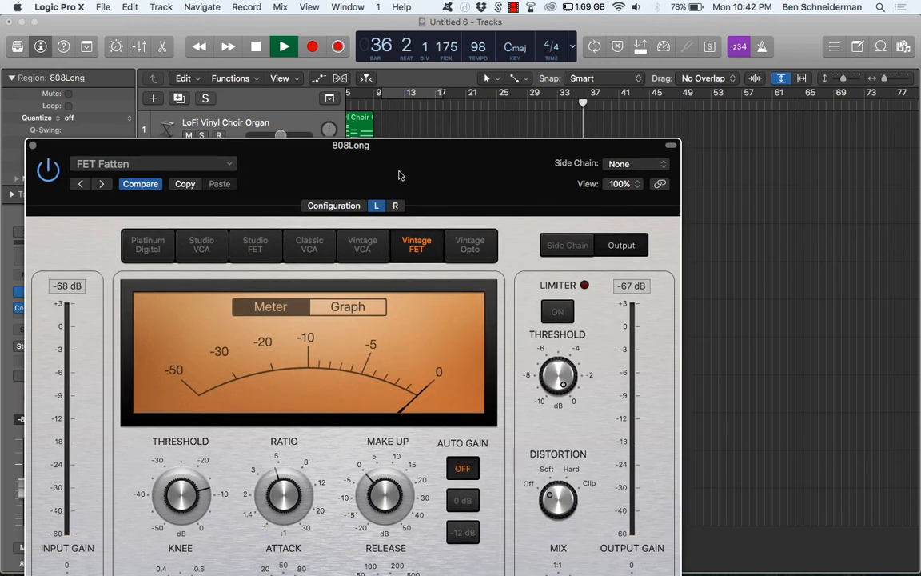
click(354, 208)
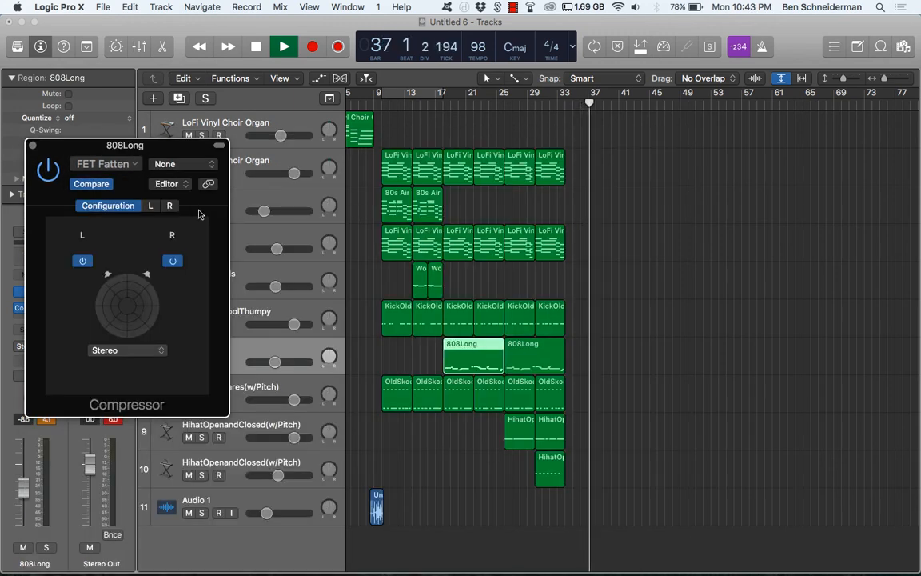
click(168, 209)
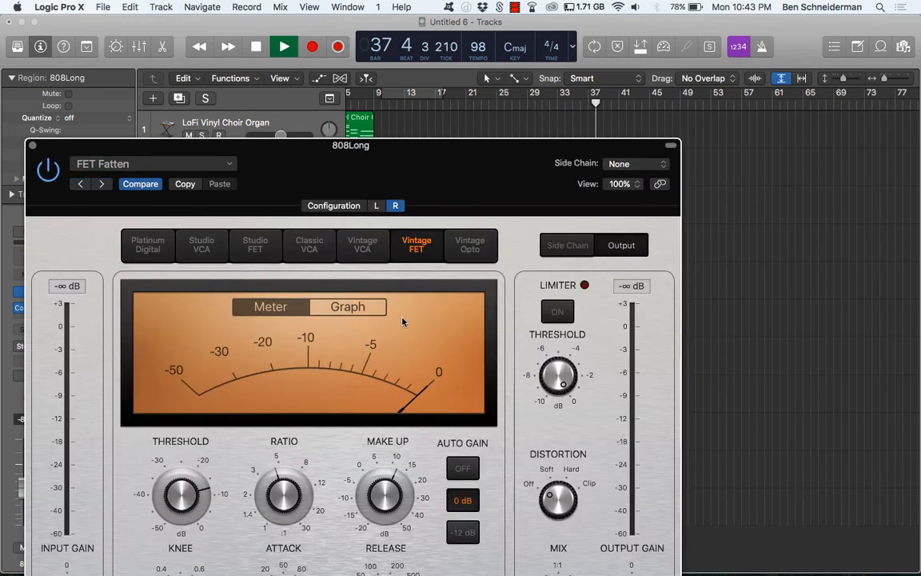
mouse_move(390, 499)
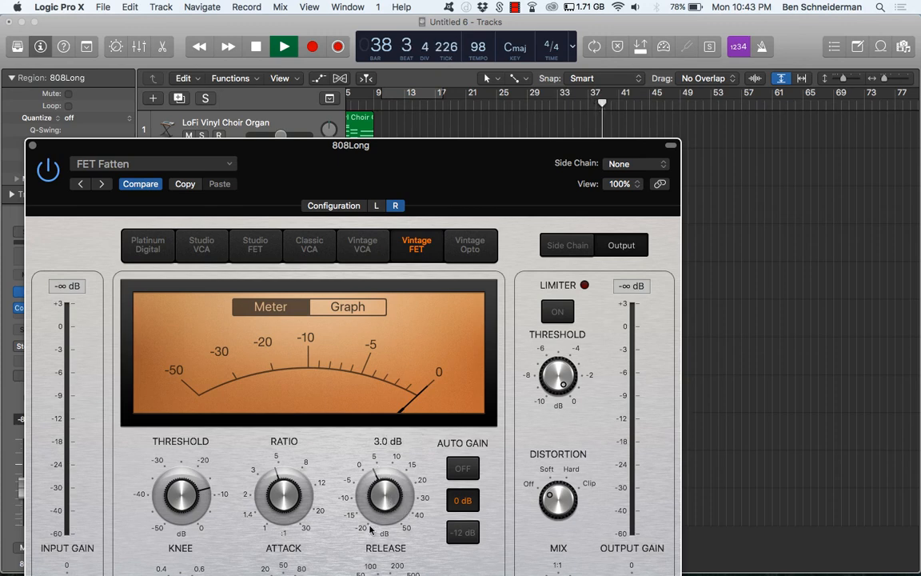
drag(363, 537, 362, 539)
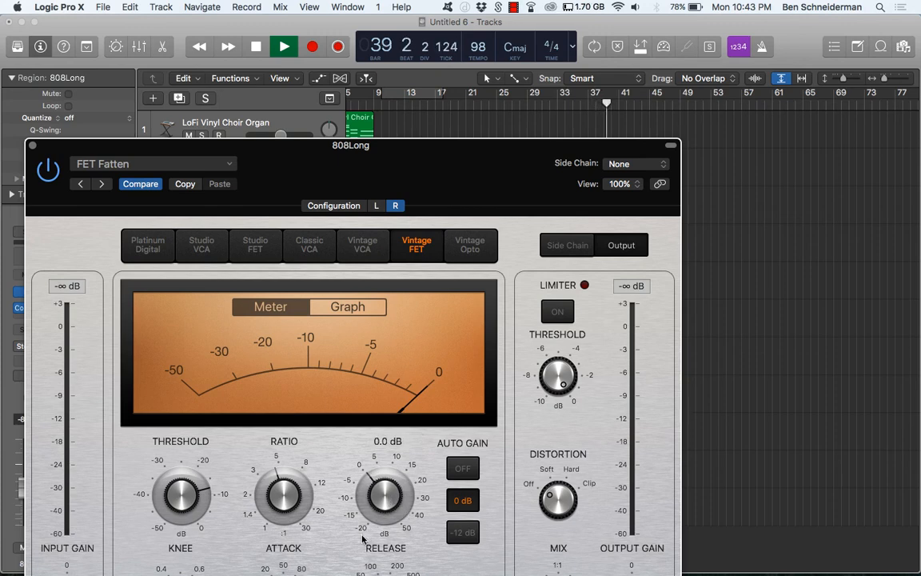
click(459, 474)
Step: Play from about bar 10, lower the right channel's compressor threshold to about -25 dB, and close the Compressor and stop playback
drag(417, 164, 408, 253)
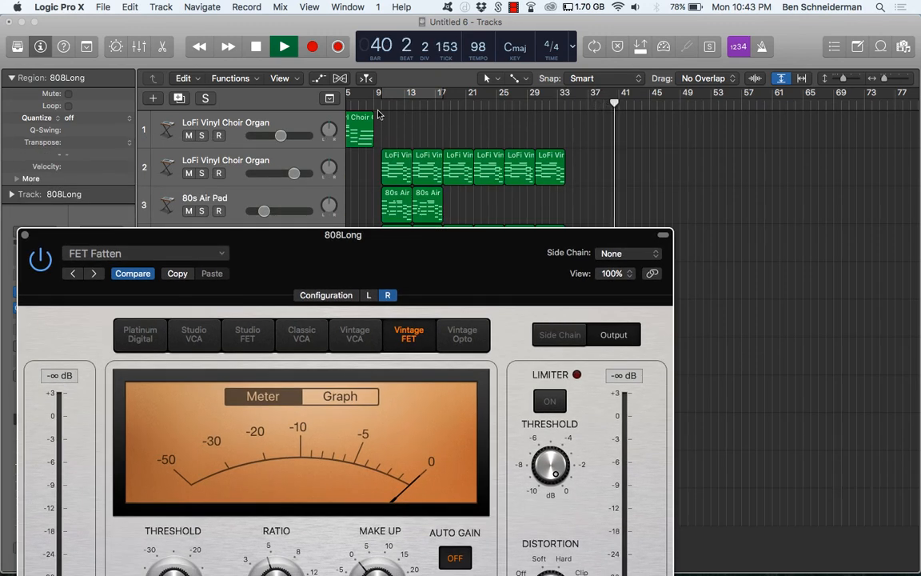
click(382, 104)
drag(423, 291, 635, 367)
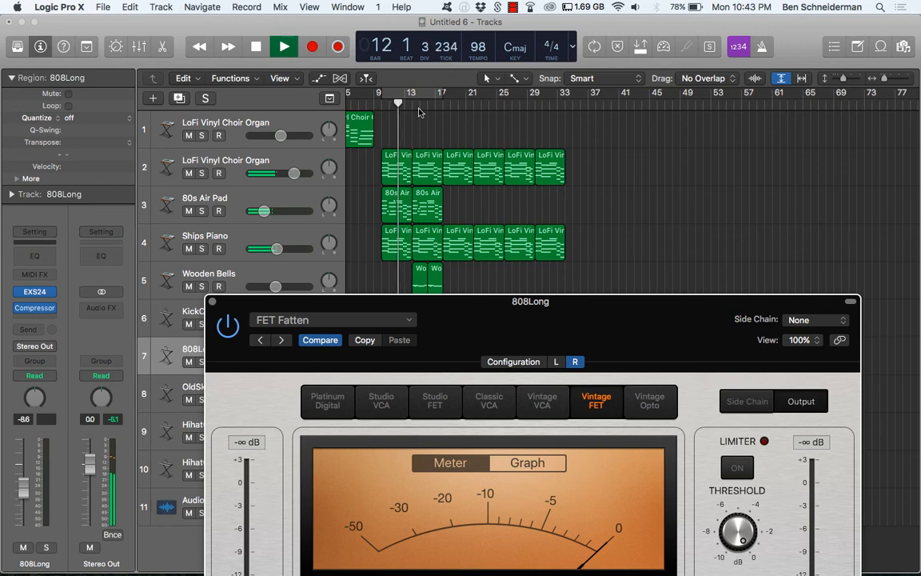
drag(572, 336, 557, 109)
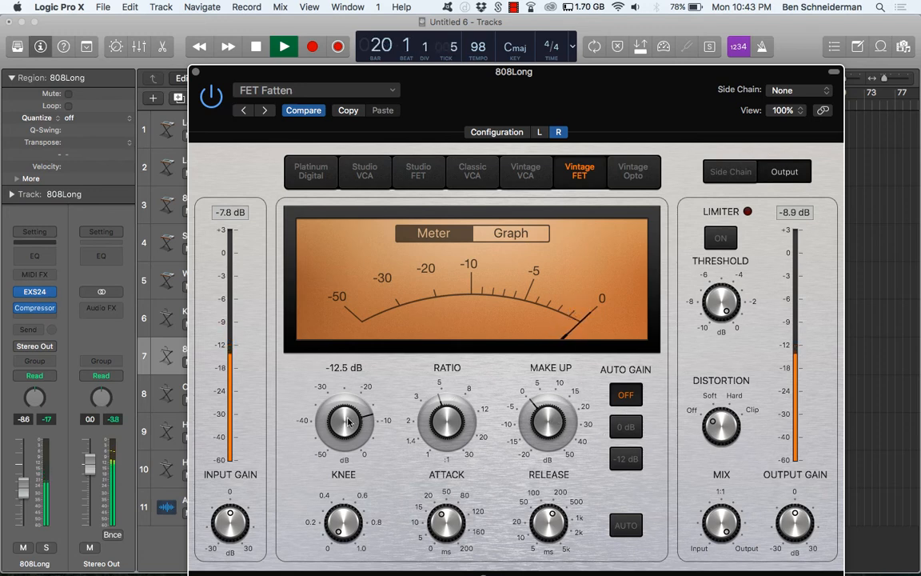
drag(344, 420, 336, 466)
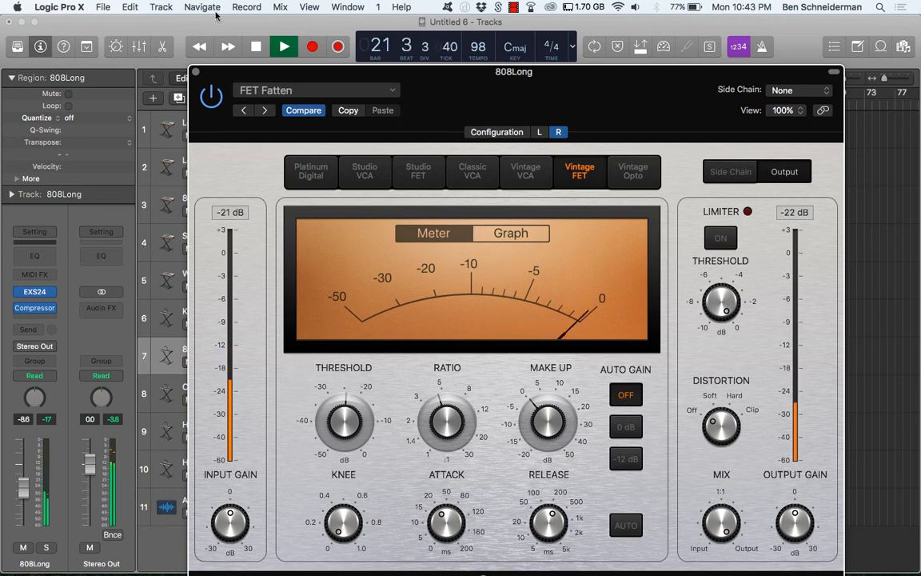
click(196, 72)
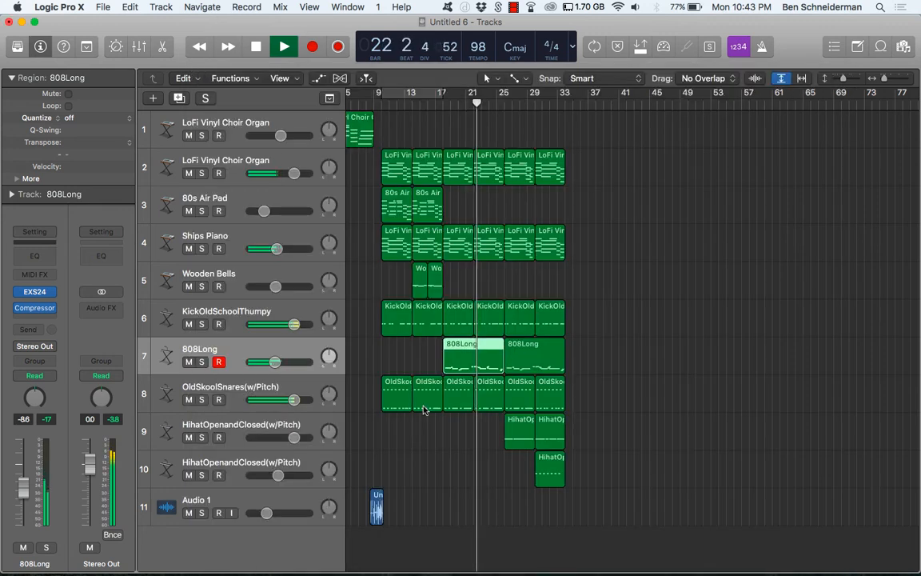
key(space)
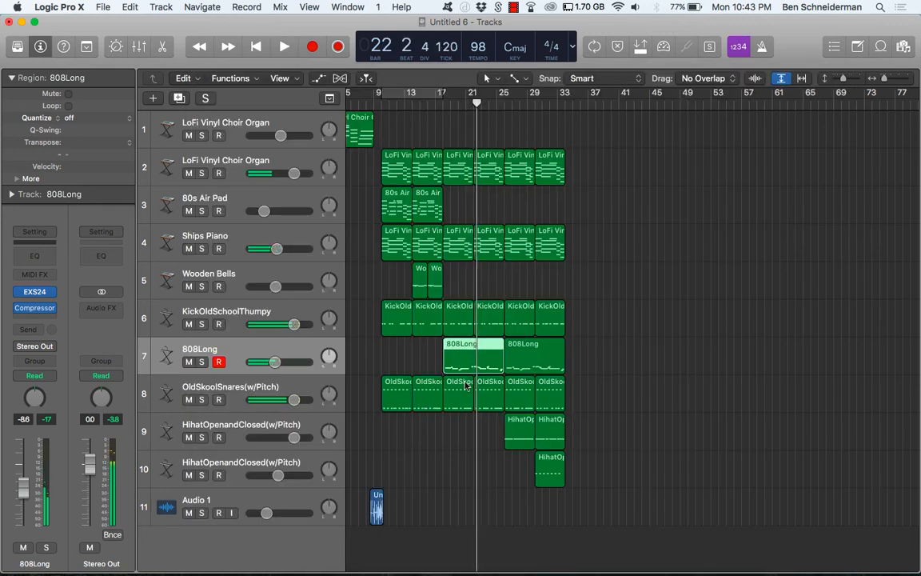
Step: Switch the 808Long Compressor back to stereo and load the FET Fatten preset
click(49, 309)
click(144, 309)
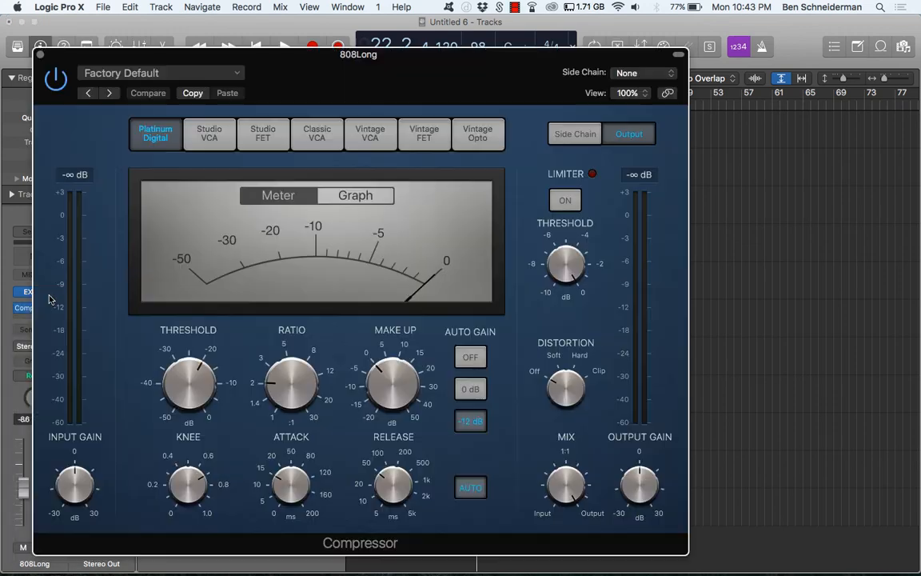
click(166, 72)
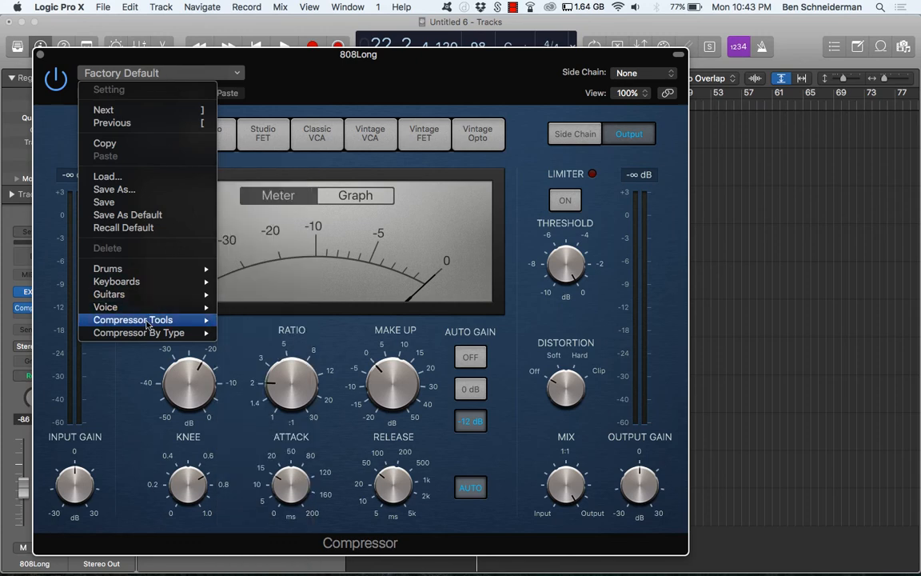
mouse_move(152, 320)
click(256, 333)
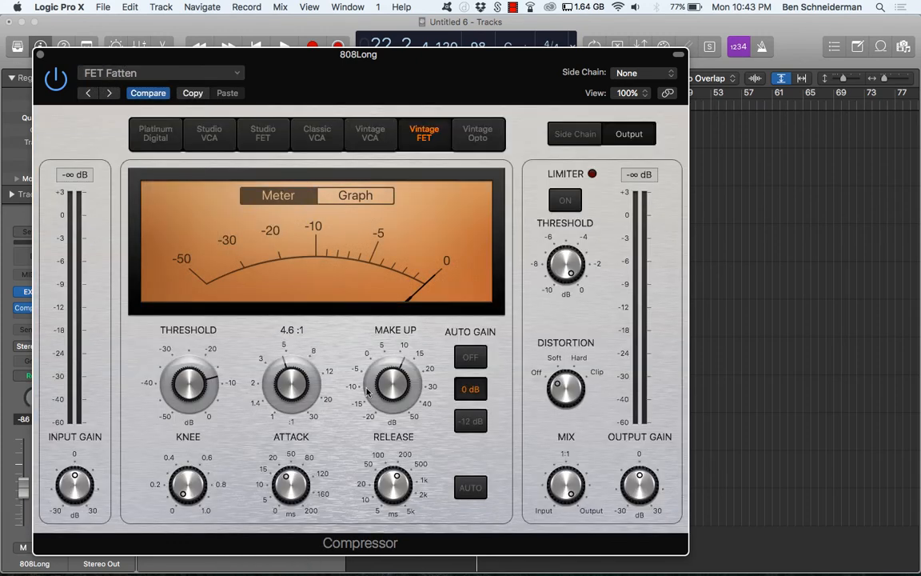
Step: Turn the Compressor's Auto Gain off, lower make-up to about 5 dB, and set the threshold to -25.5 dB
click(469, 364)
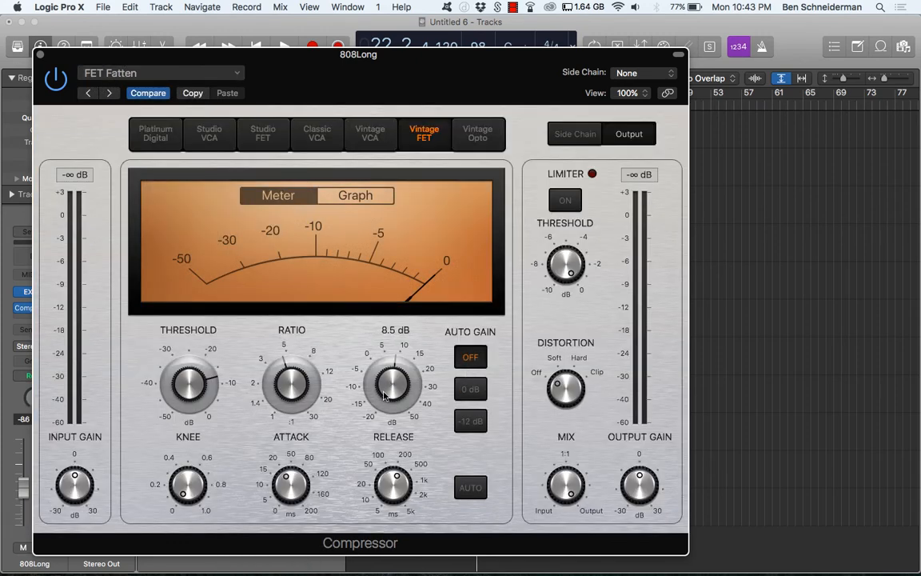
drag(385, 396, 369, 413)
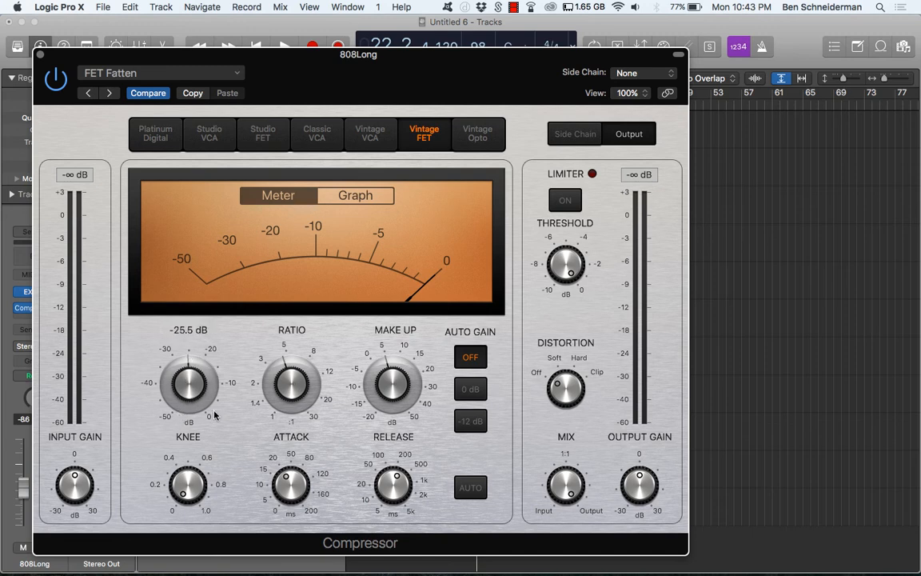
Step: Play the arrangement from about bar 17 and raise the 808Long Compressor's input gain slightly
drag(277, 58, 331, 272)
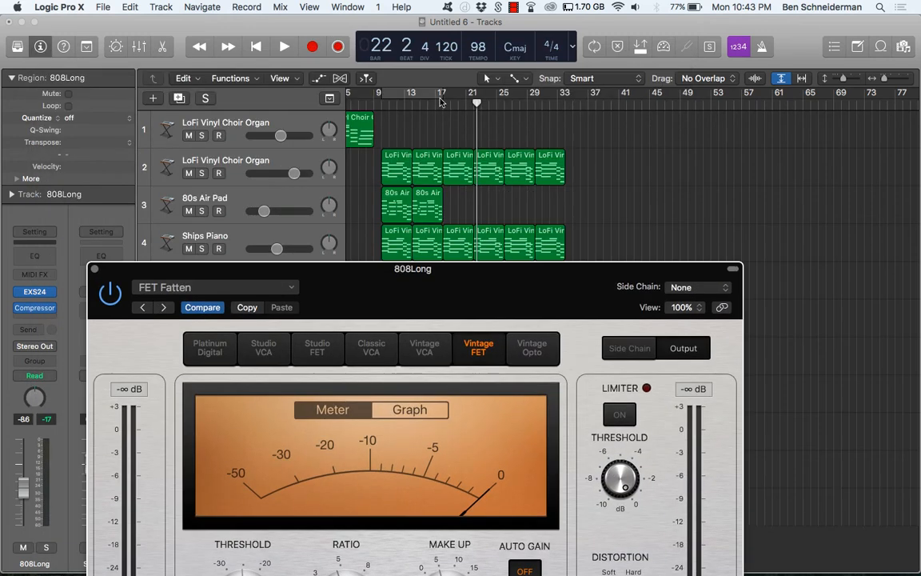
double_click(440, 97)
click(433, 94)
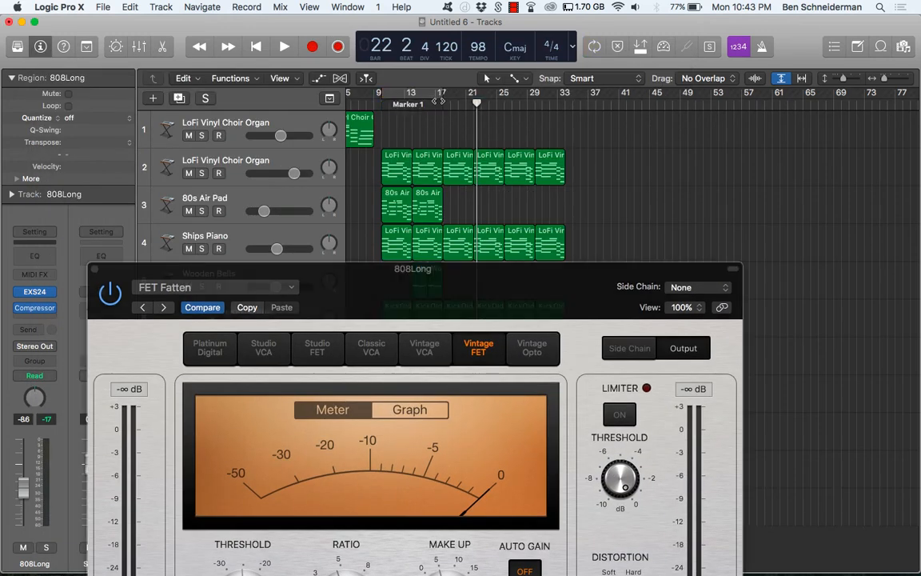
click(436, 104)
key(space)
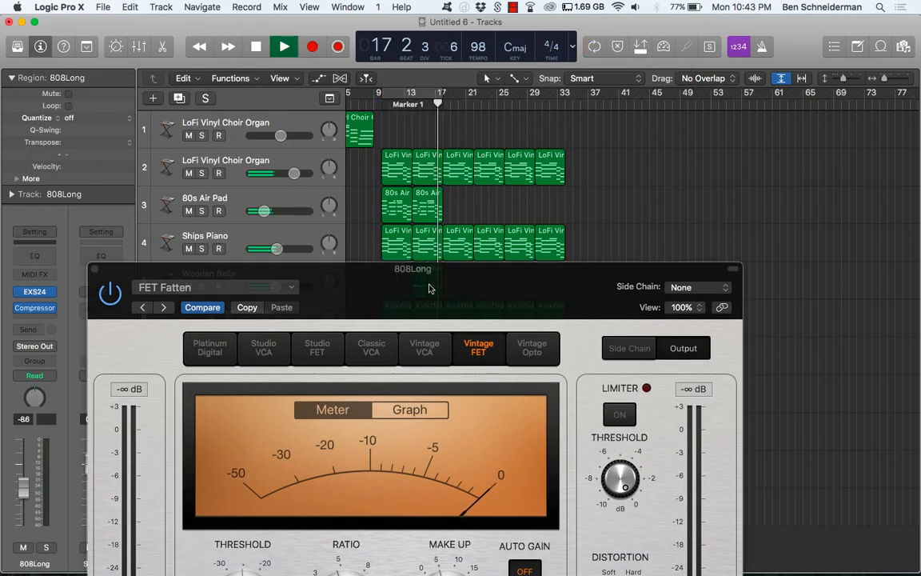
drag(444, 286, 530, 23)
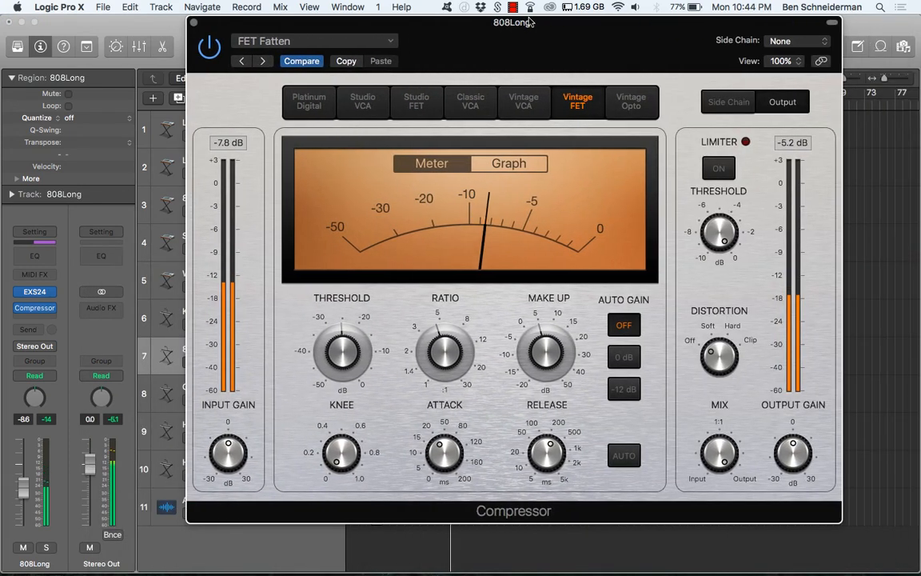
mouse_move(228, 449)
mouse_down()
mouse_move(229, 430)
mouse_move(230, 439)
mouse_up()
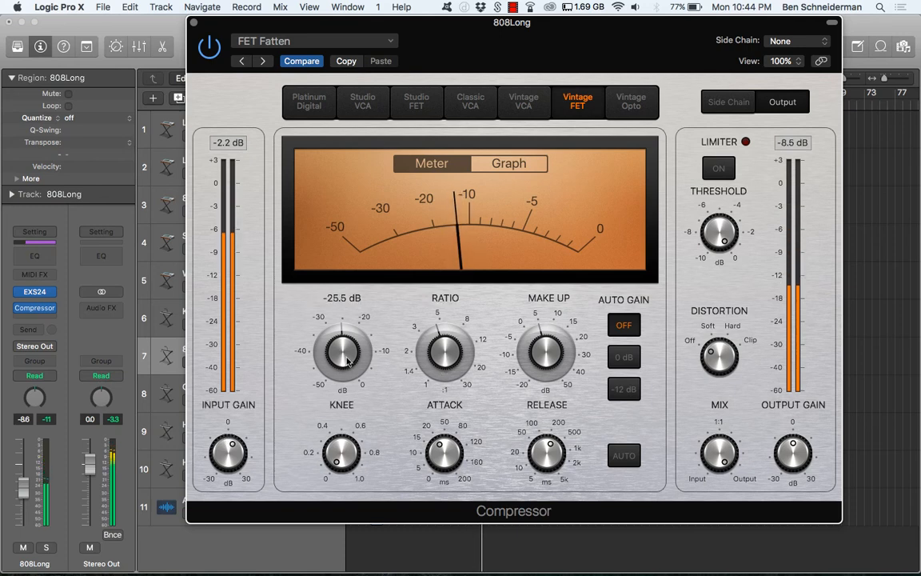
Step: Set the Compressor's threshold to -19 dB, ratio to 9.0:1, and make-up to 10 dB
drag(347, 361, 350, 339)
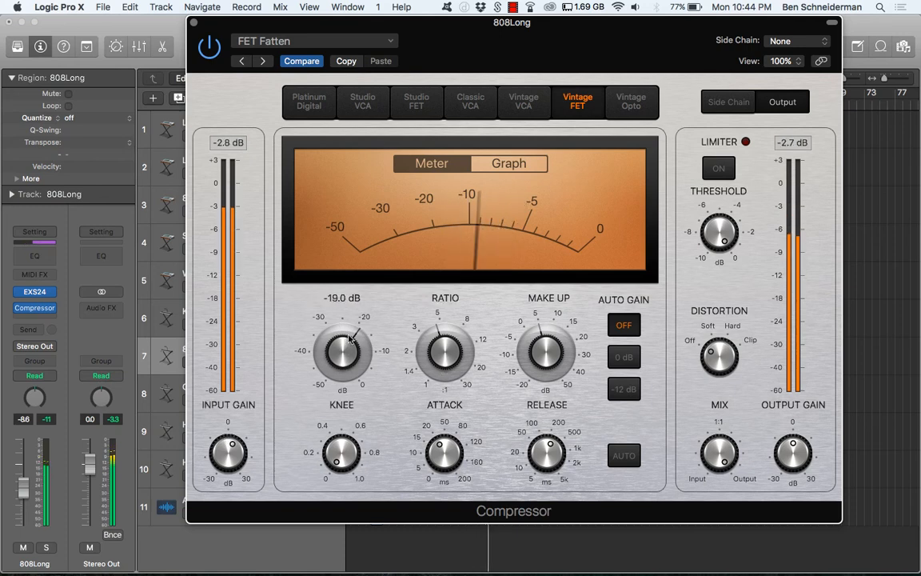
drag(436, 353, 448, 331)
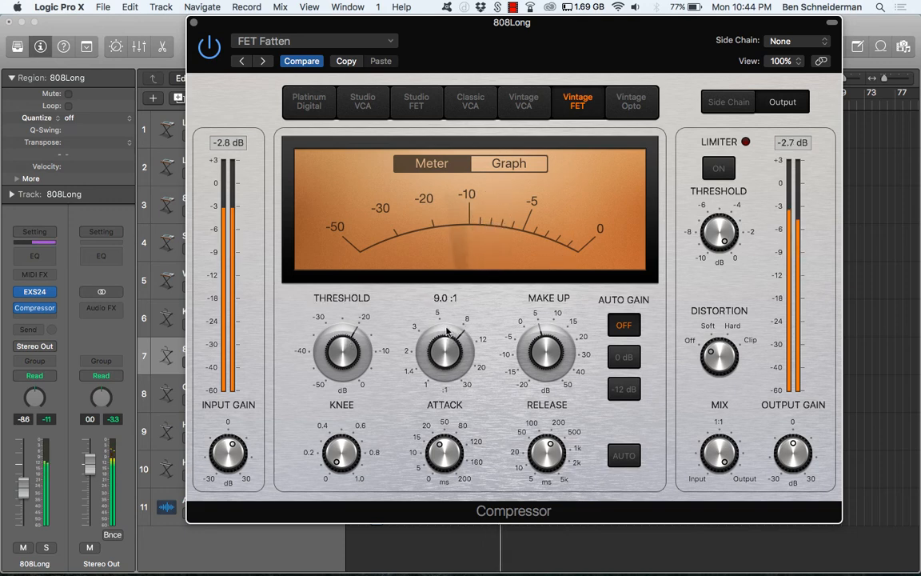
click(547, 352)
drag(547, 346, 549, 334)
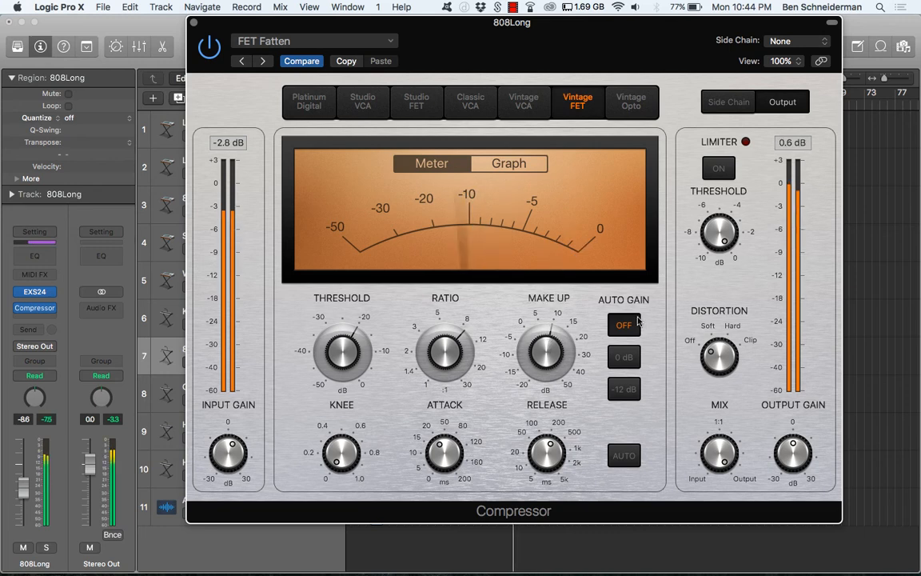
Step: Turn on the Compressor's limiter with its threshold at 0 dB and shorten the attack to a few milliseconds
click(727, 165)
drag(721, 229, 721, 231)
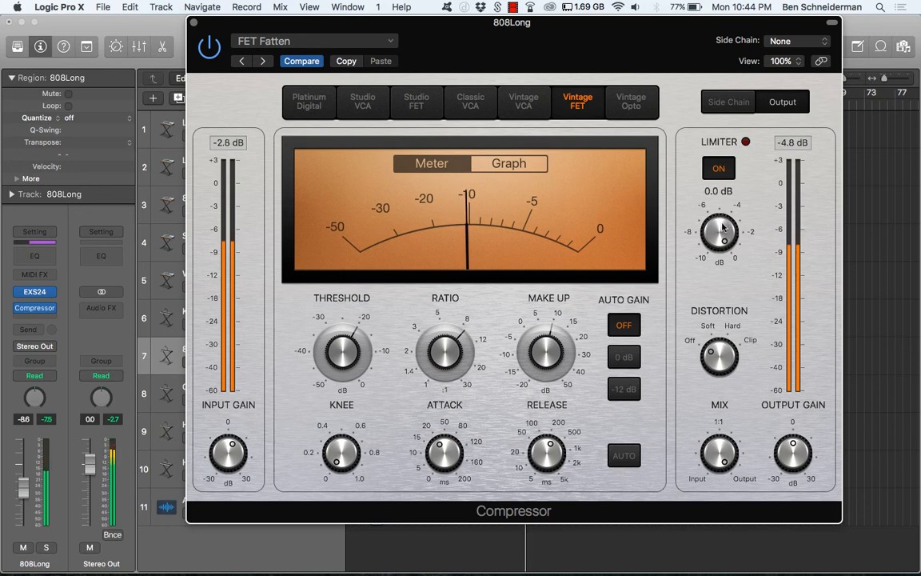
drag(445, 452, 421, 547)
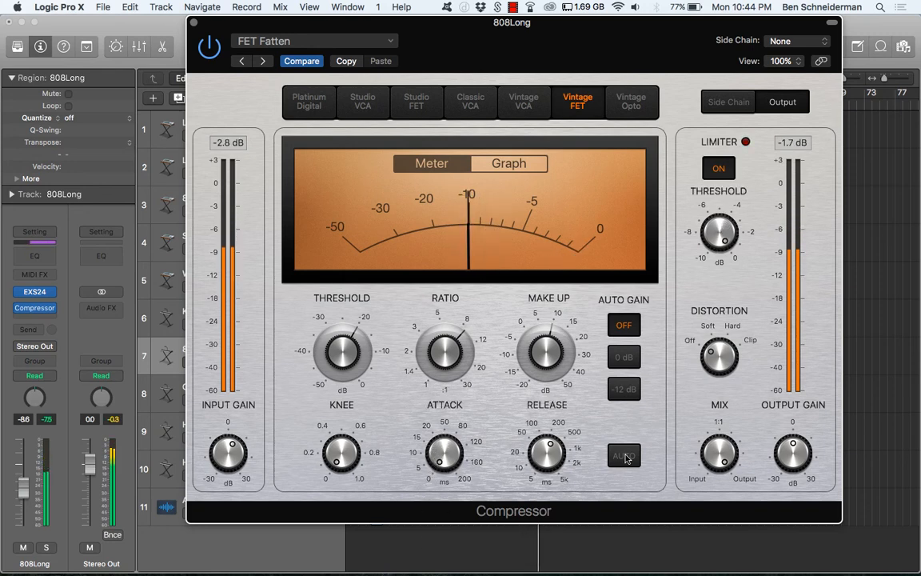
Step: Switch the Compressor's display to Graph and set the release to 34 ms with Auto release off
click(625, 455)
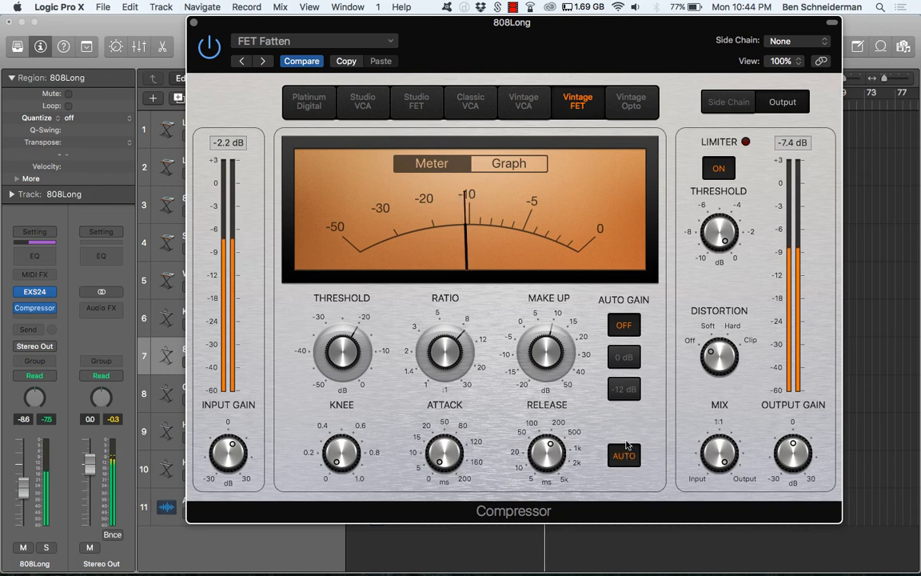
click(518, 166)
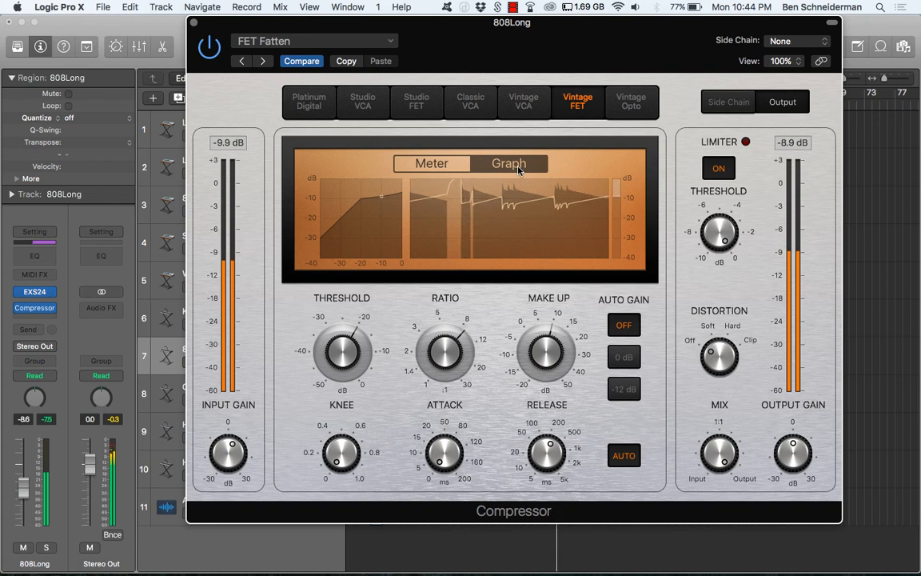
drag(547, 452, 547, 491)
click(623, 455)
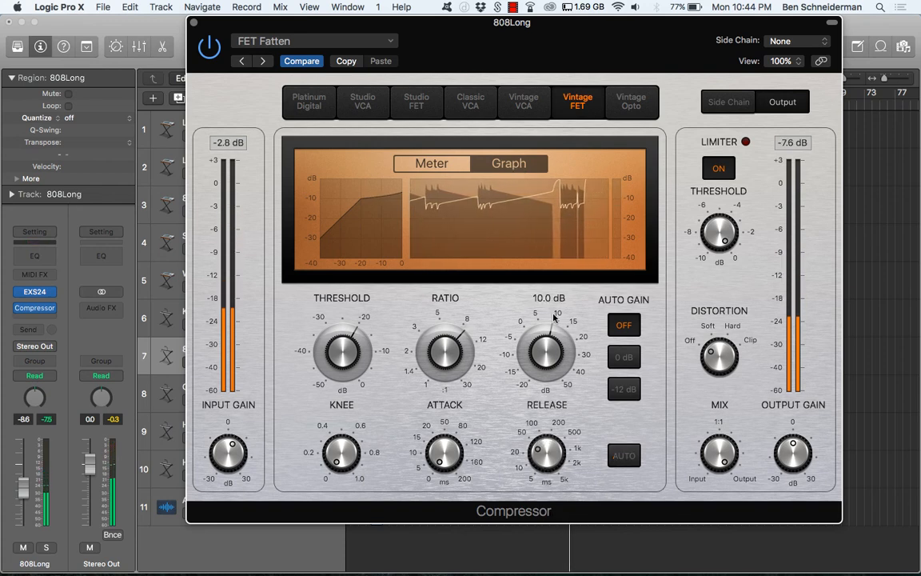
Step: Replay from about bar 18, audition release times of 18 ms and 130 ms, and turn Auto release on
drag(512, 68, 450, 358)
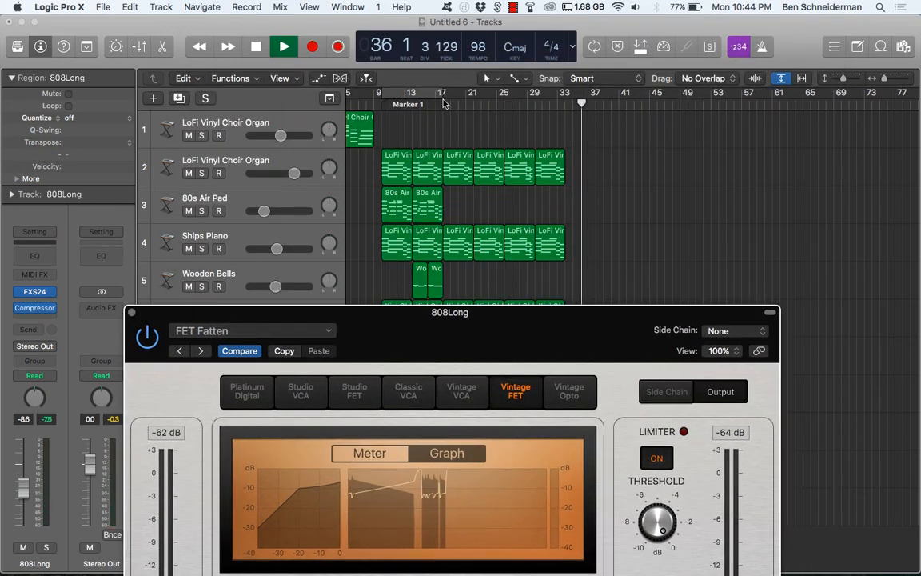
click(442, 103)
drag(470, 333, 513, 80)
mouse_move(537, 363)
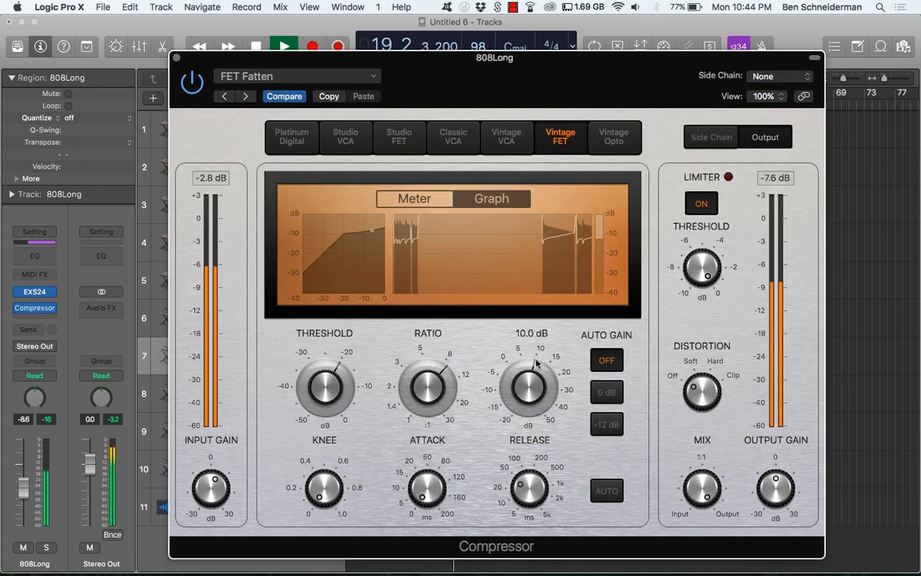
mouse_move(520, 495)
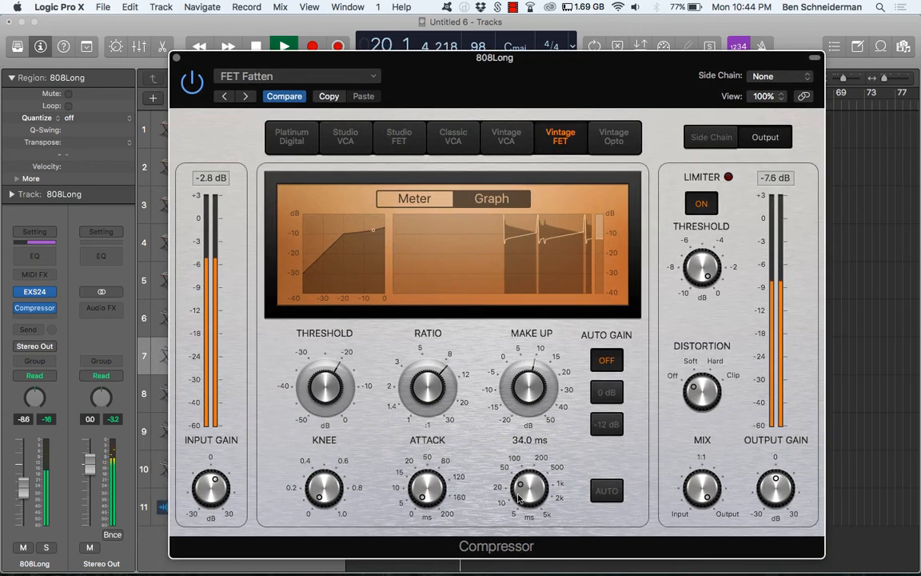
drag(520, 495, 521, 552)
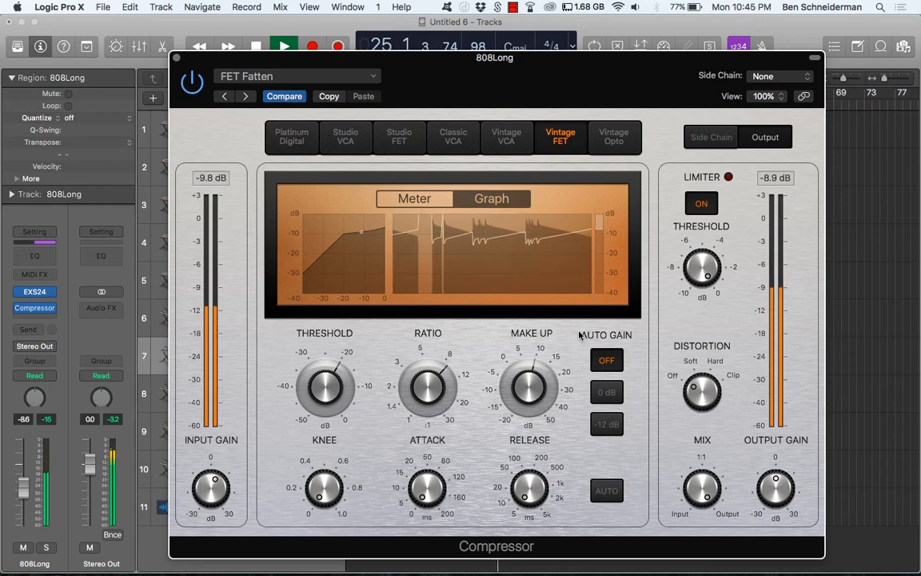
mouse_move(527, 504)
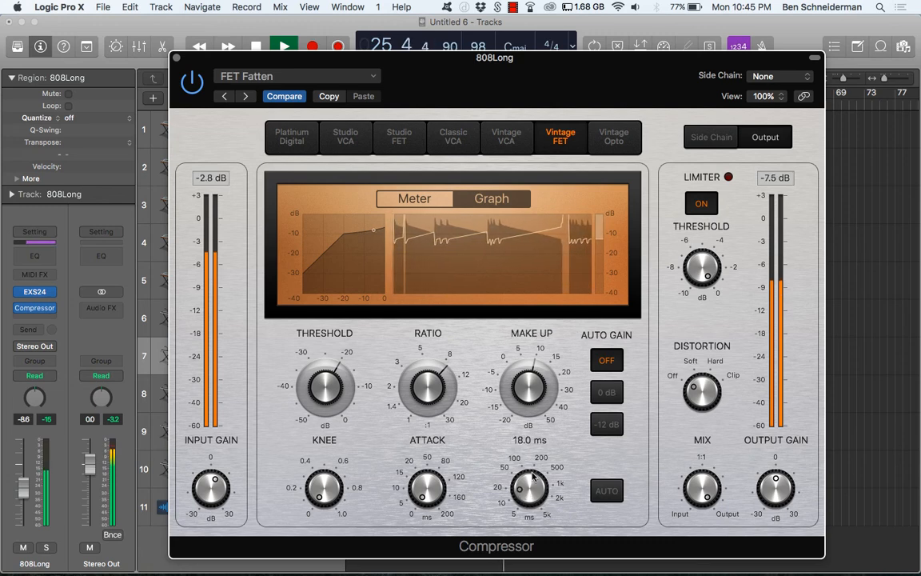
drag(532, 476, 525, 452)
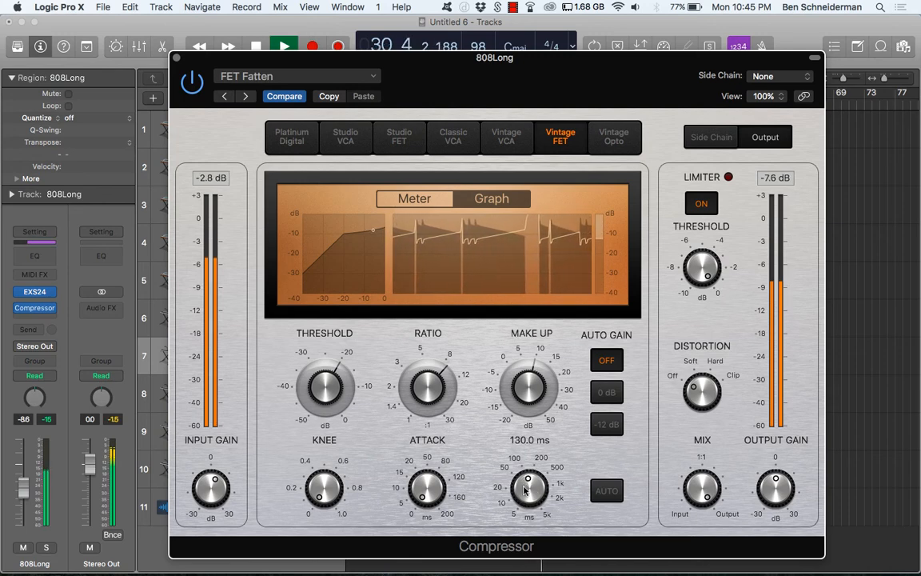
drag(525, 491, 515, 497)
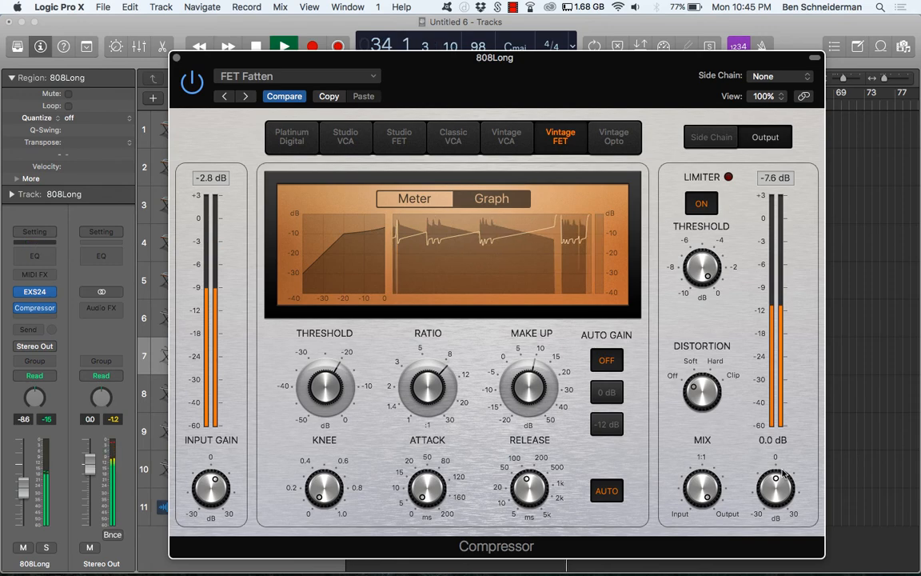
Step: Raise the Compressor's distortion to about Soft and replay the section from about bar 18
drag(707, 400, 707, 386)
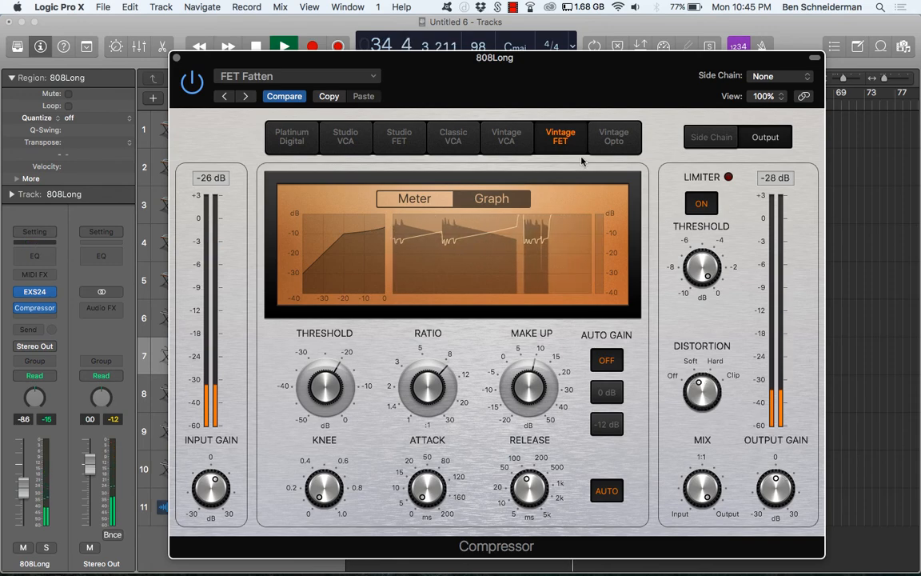
drag(547, 72, 551, 329)
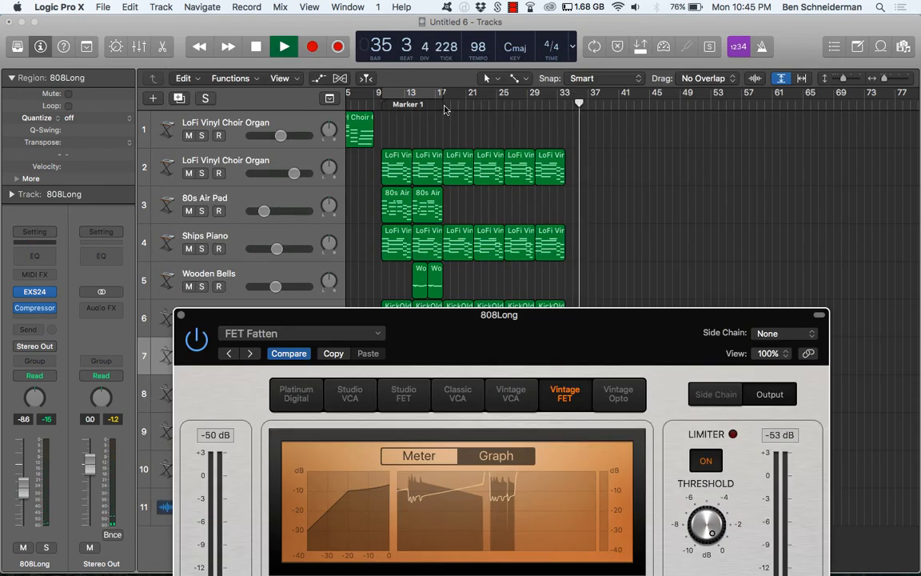
drag(526, 318, 507, 113)
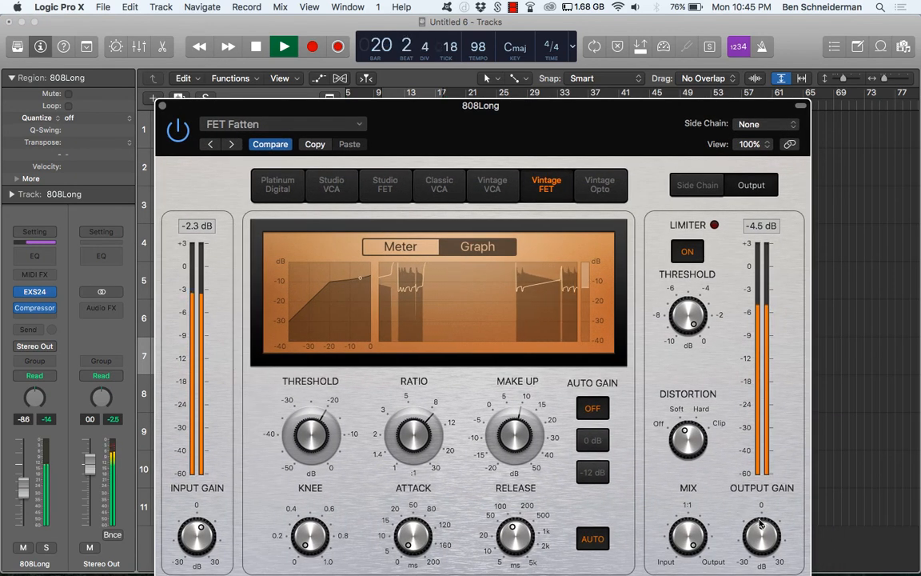
mouse_move(761, 524)
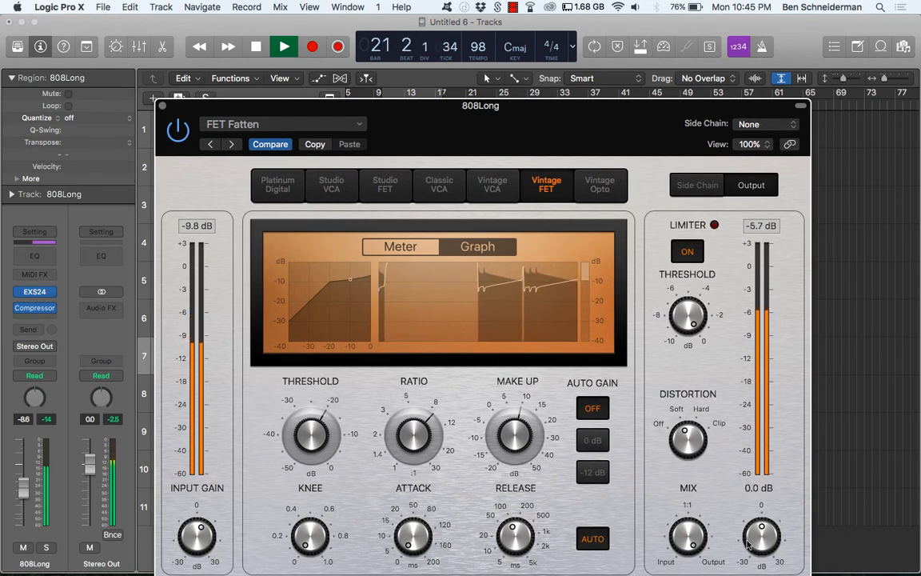
Step: Try raising the Compressor's output gain and return it to 0 dB
drag(757, 534, 756, 520)
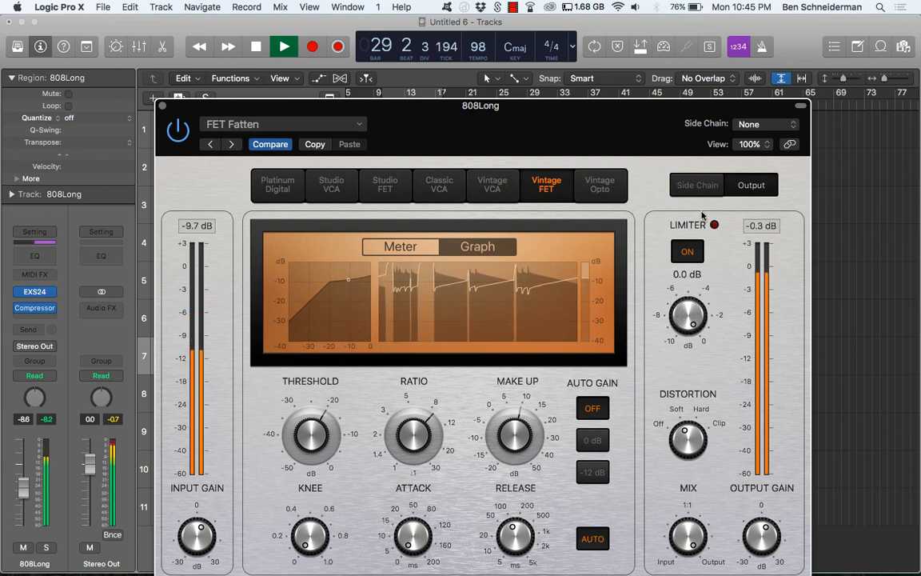
drag(702, 213, 707, 216)
drag(762, 527, 760, 542)
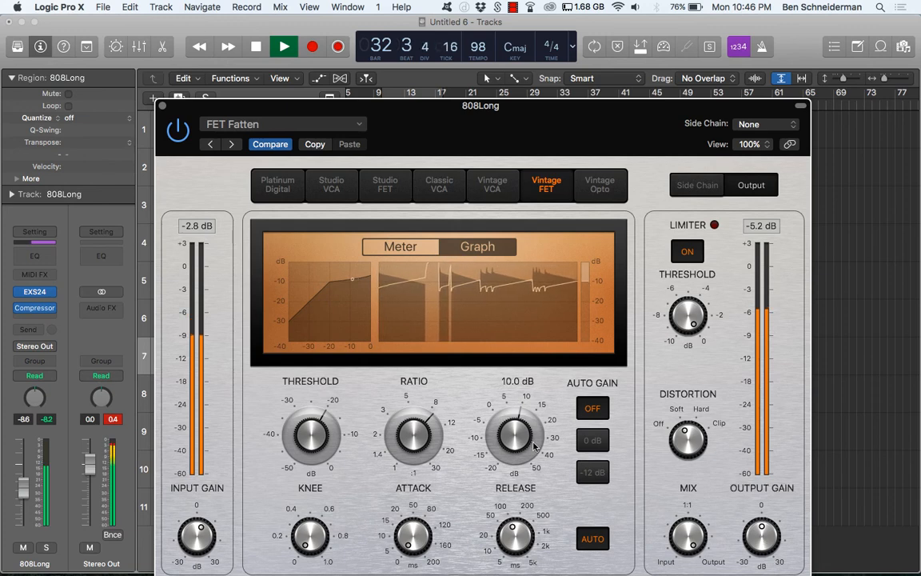
Step: Raise the Compressor's make-up to 17 dB, replay from about bar 18, and close the plug-in
drag(525, 427, 525, 414)
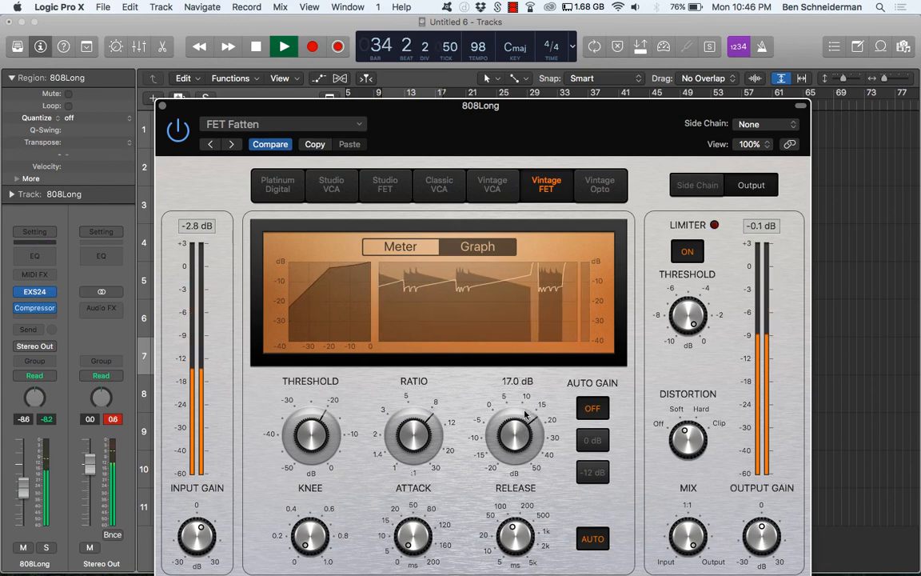
drag(562, 112, 549, 141)
click(450, 104)
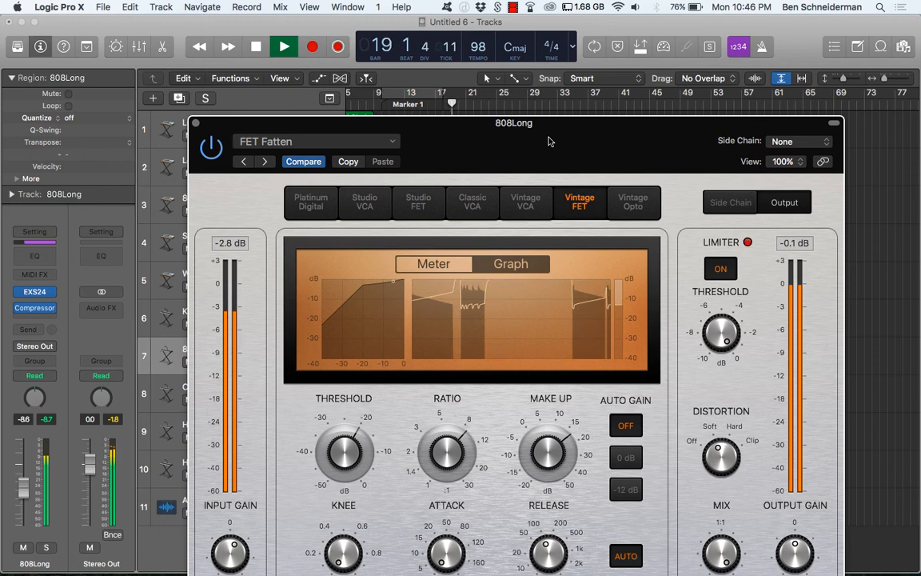
click(195, 122)
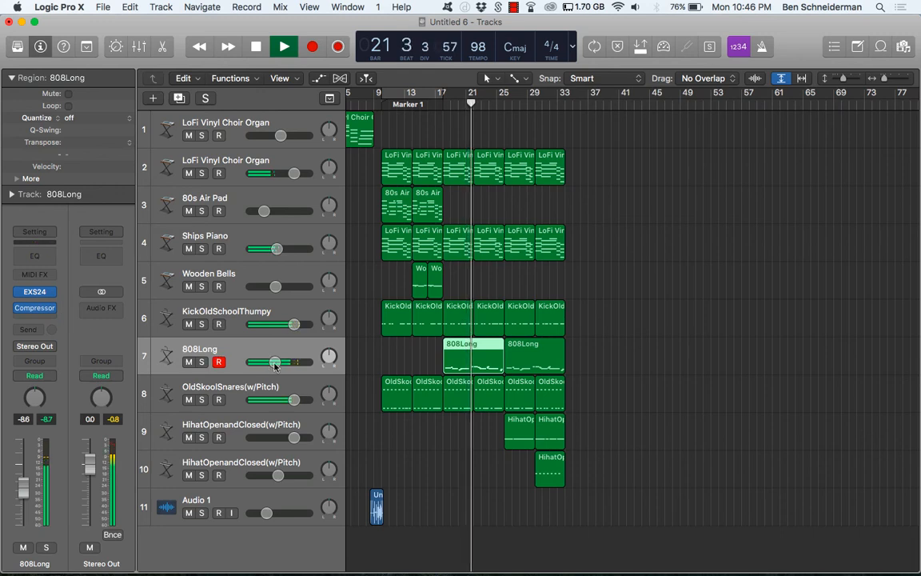
Step: Lower the 808Long track's volume to -13.2 dB and copy its region from bar 18 to bar 10
drag(274, 362, 268, 361)
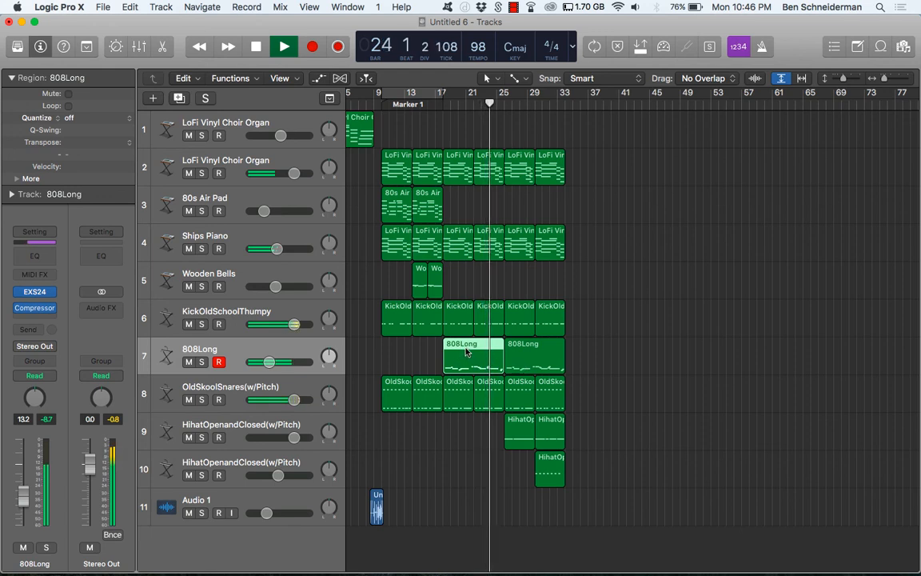
alt+drag(468, 353, 410, 349)
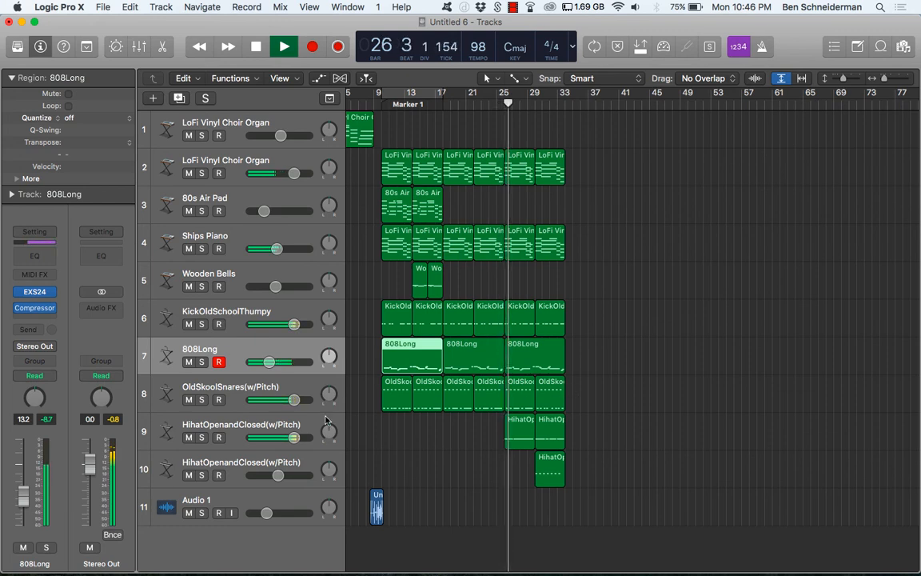
Step: Lower the volume of the two HihatOpenandClosed tracks, reducing the first one more, and stop playback
drag(292, 438, 263, 448)
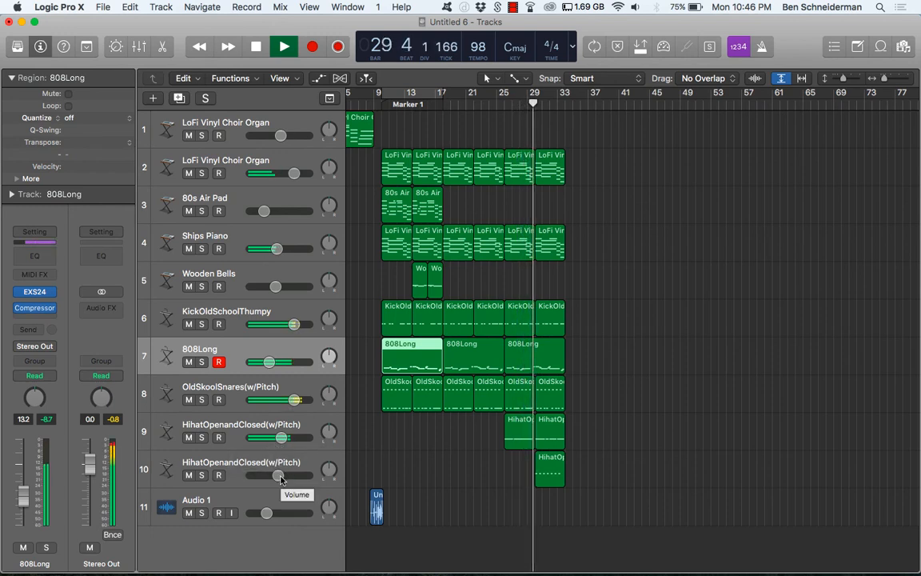
drag(280, 478, 278, 477)
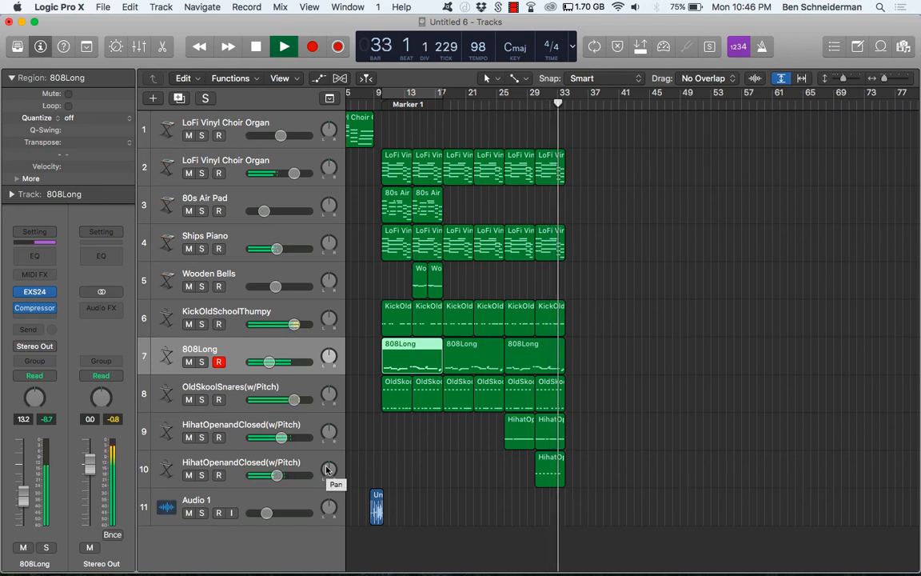
key(space)
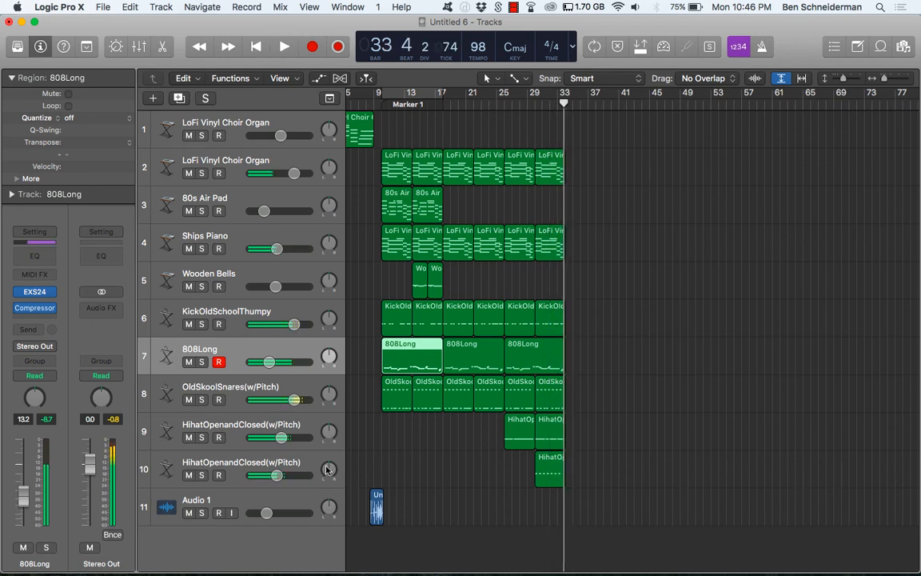
Step: Copy the bar 10 to 18 regions of tracks 2 through 8 to bar 34 and play on from there
drag(434, 433, 582, 190)
key(space)
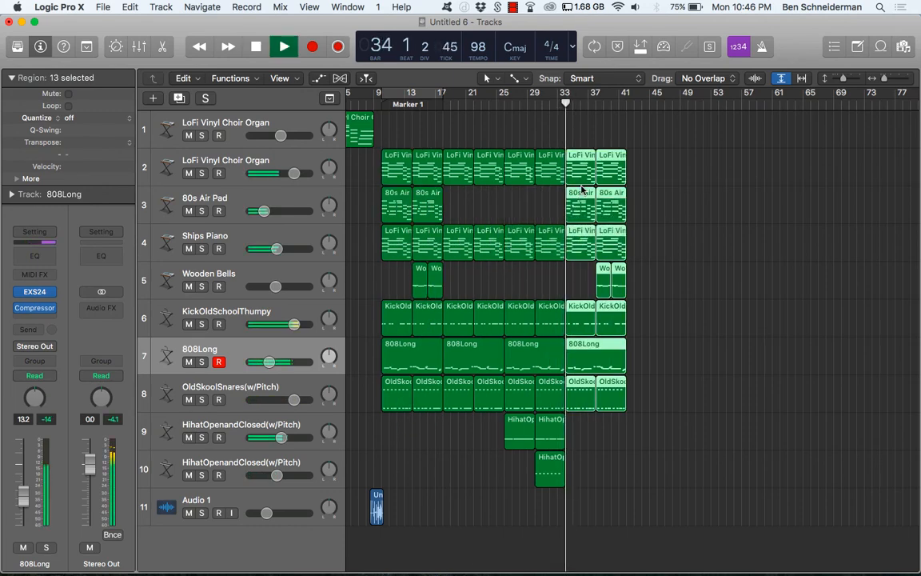
Step: Deselect the regions, stop playback and replay the whole arrangement from the beginning
click(625, 449)
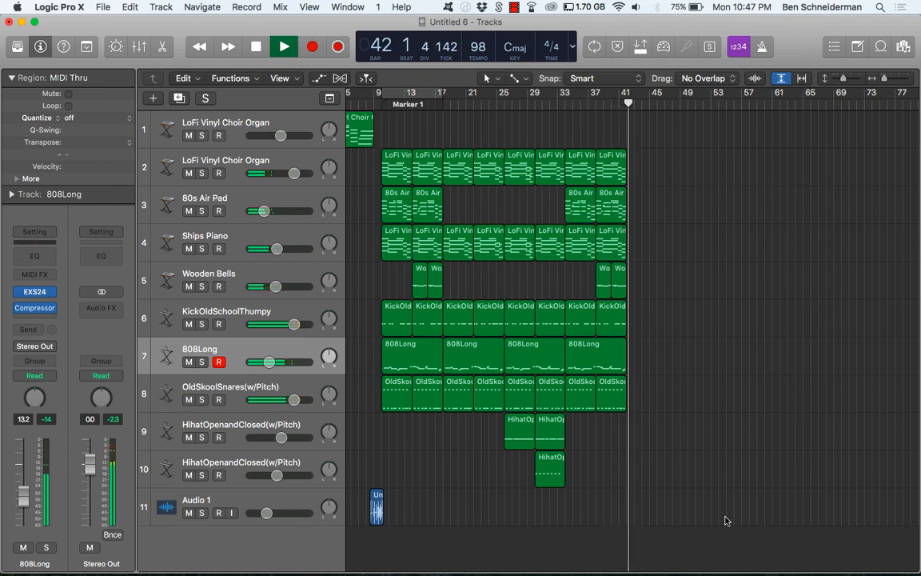
key(space)
scroll(725, 520, left, 3)
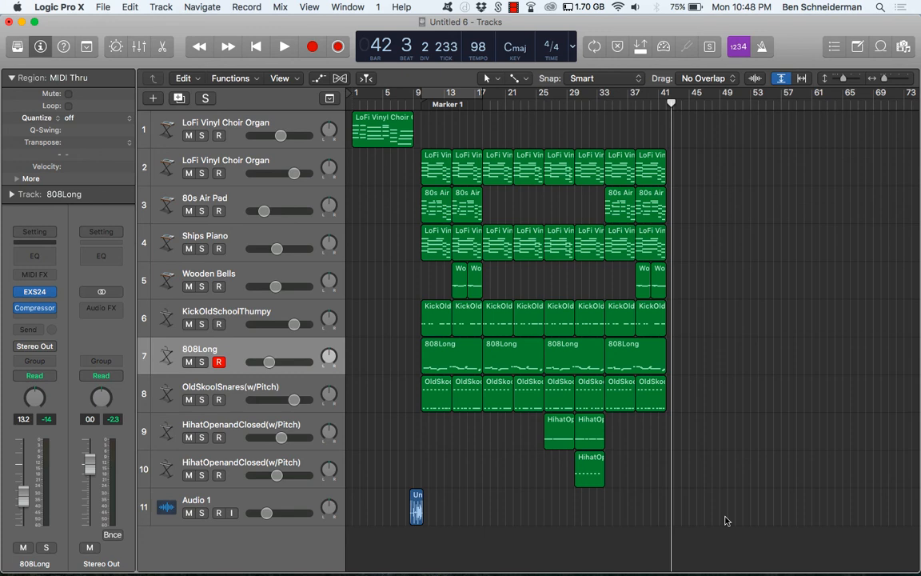
key(Return)
key(space)
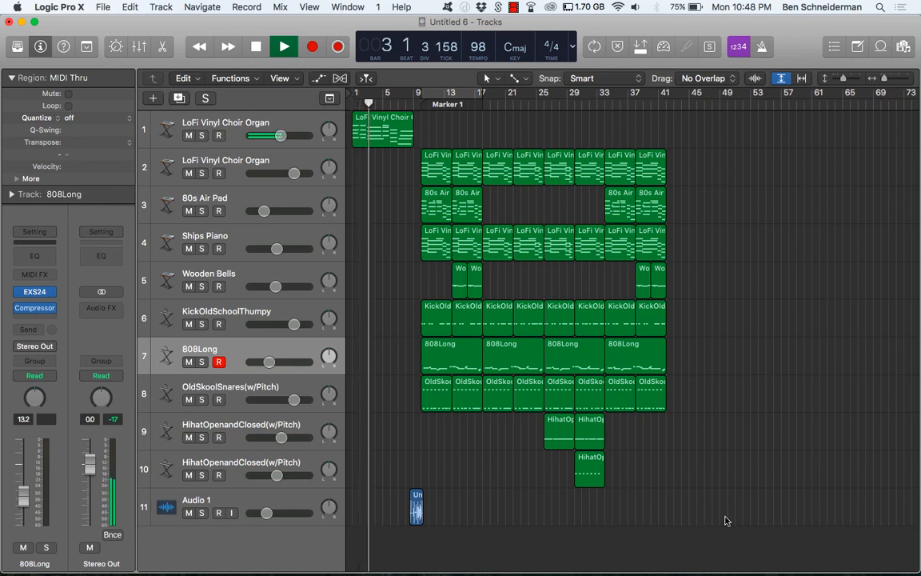
Step: Copy the bar 18 to 34 regions of tracks 2 through 10 to bar 42, and the bar 34 to 42 regions to bar 58
drag(599, 506, 682, 171)
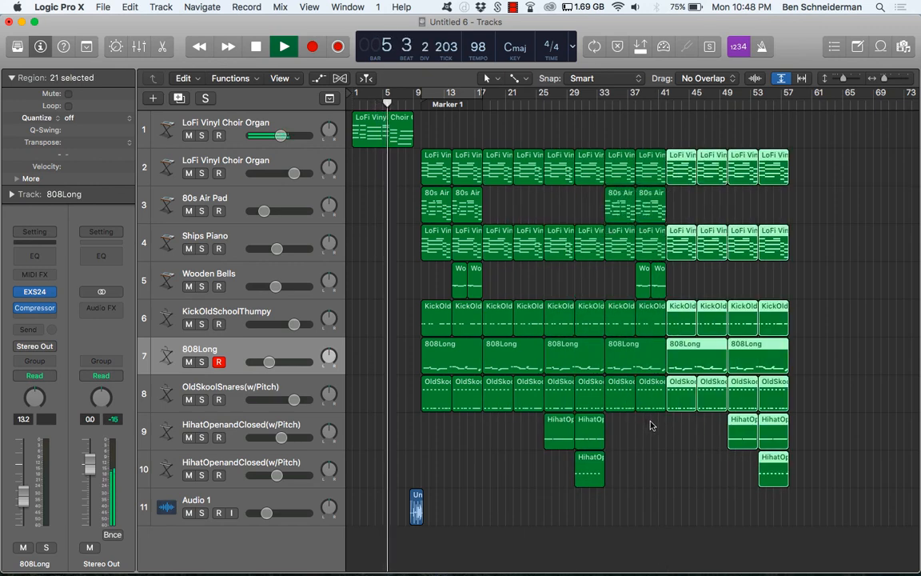
drag(650, 425, 613, 167)
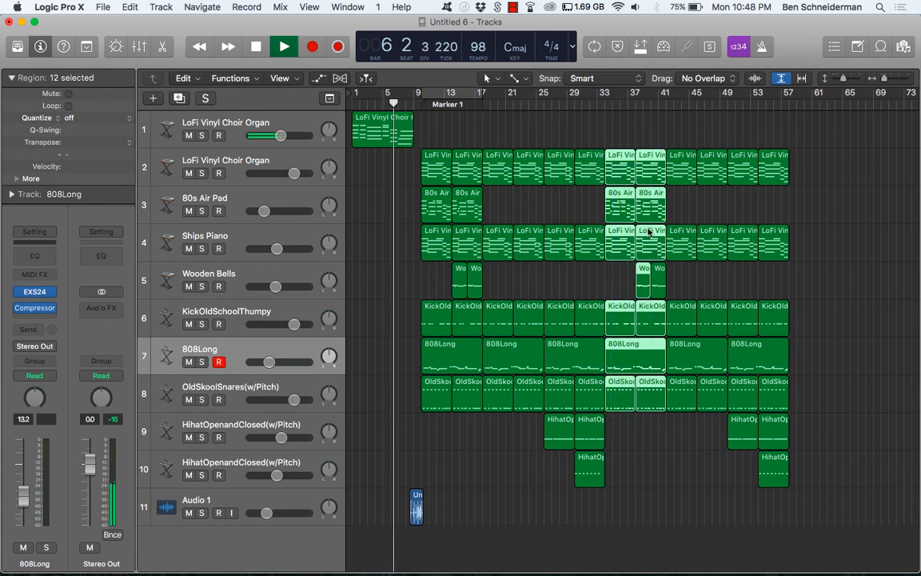
shift+click(657, 280)
drag(657, 280, 849, 290)
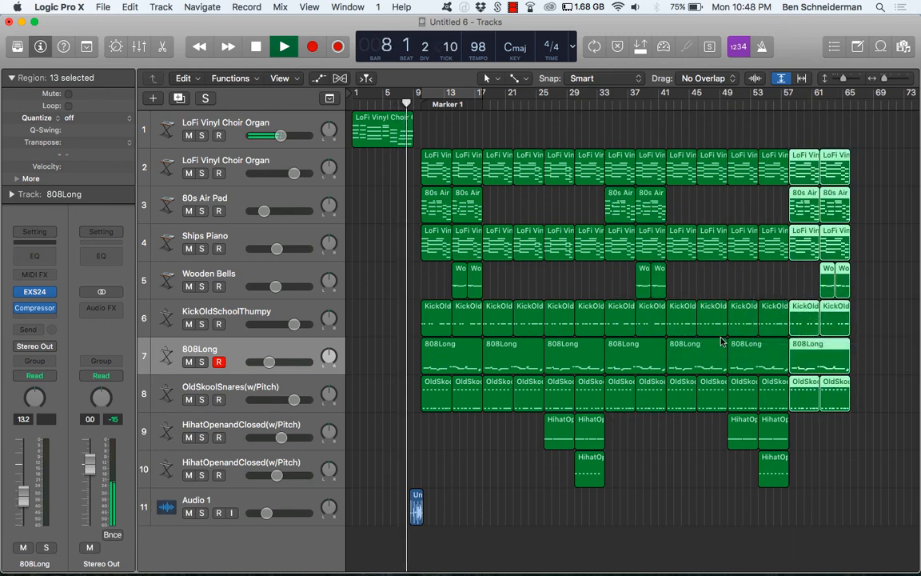
Step: Copy track 9's two hi-hat regions from bar 50 to 42 and track 10's from 54 to 46, and lower 808Long's volume to -15.8 dB
drag(720, 442, 690, 439)
drag(771, 484, 714, 472)
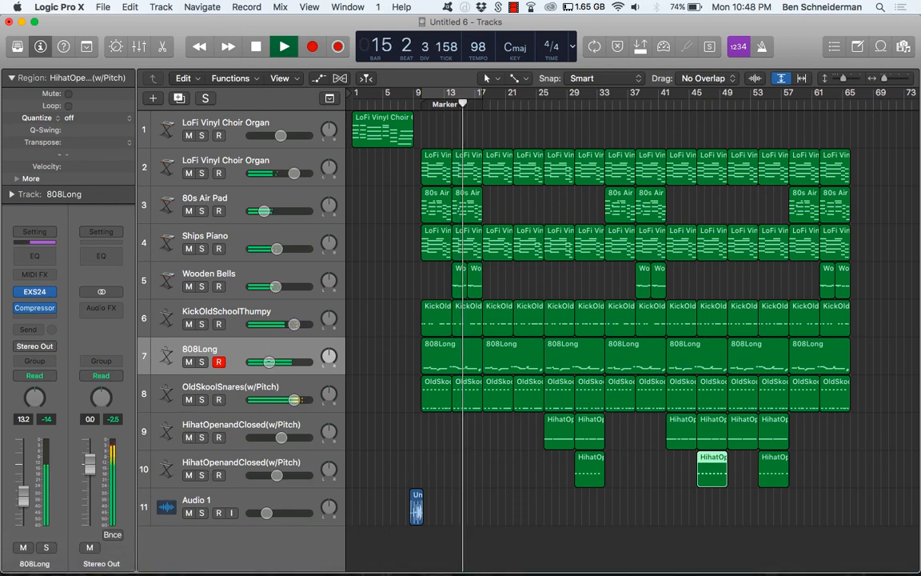
drag(269, 362, 267, 362)
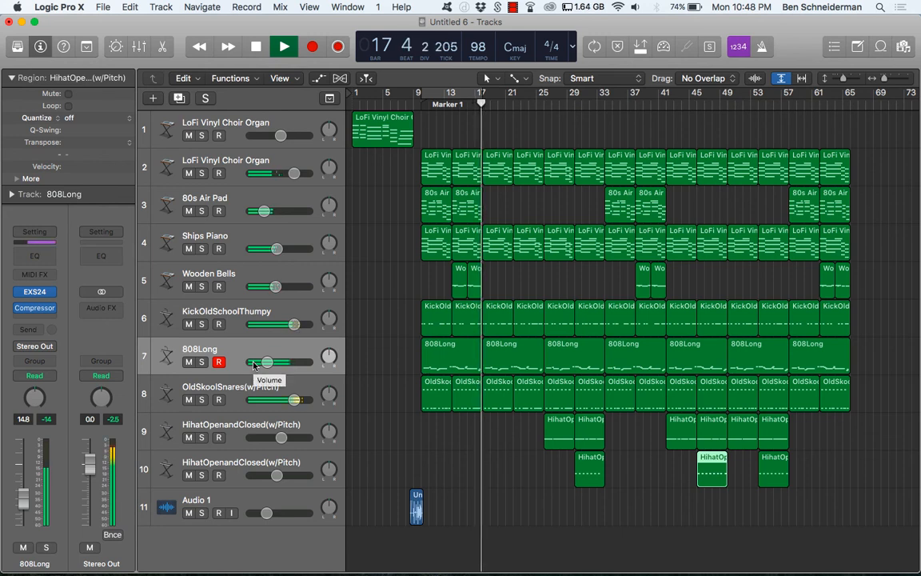
drag(255, 365, 250, 365)
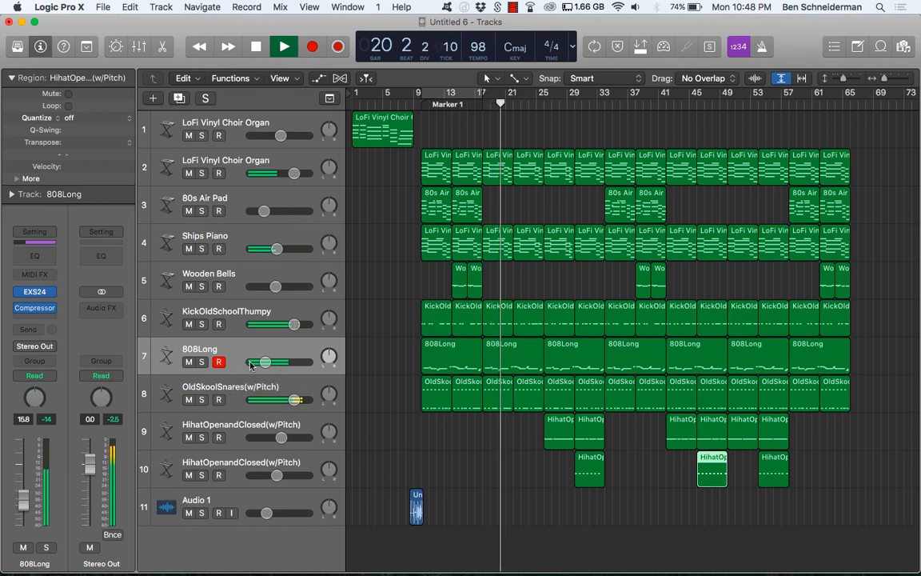